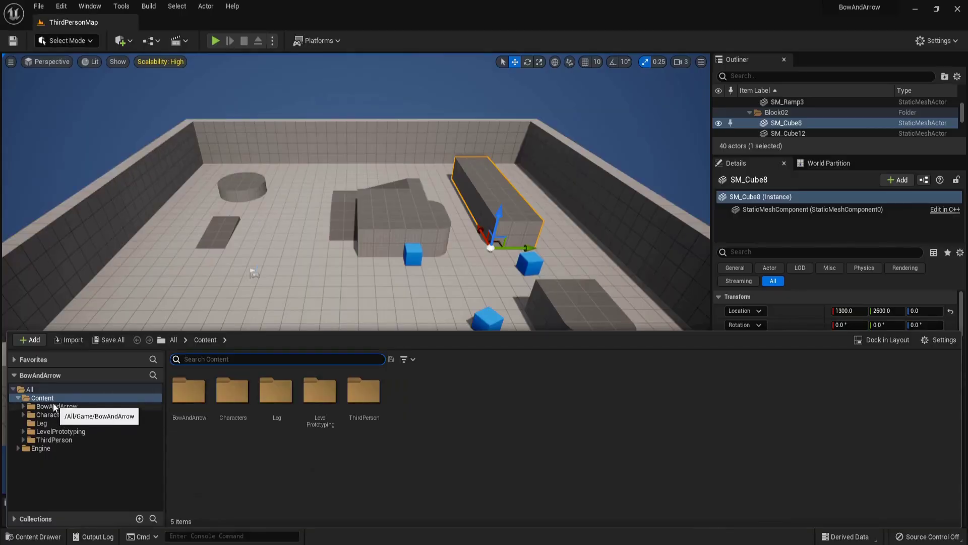
Create a new folder named ChaosDestruction inside the Content folder and open it.
left_click(55, 400)
right_click(425, 416)
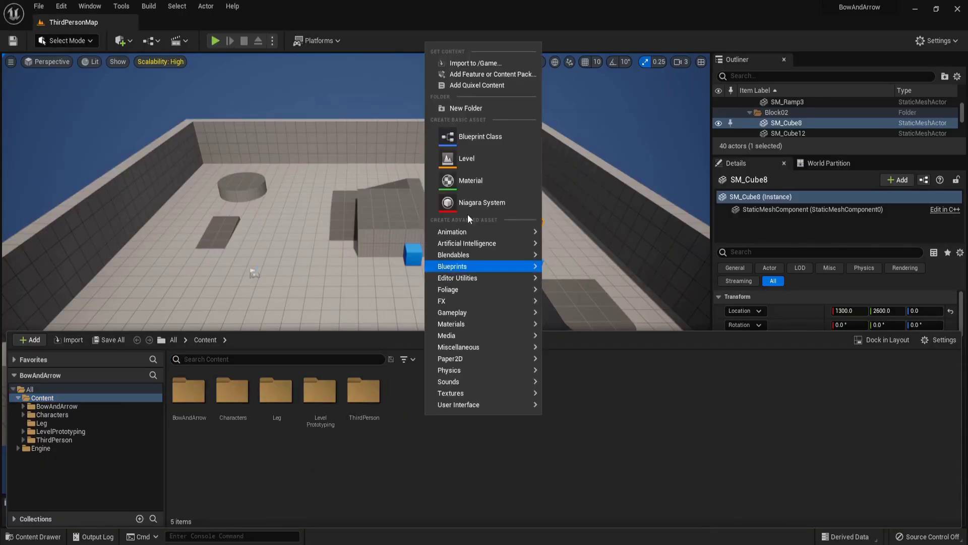
left_click(480, 109)
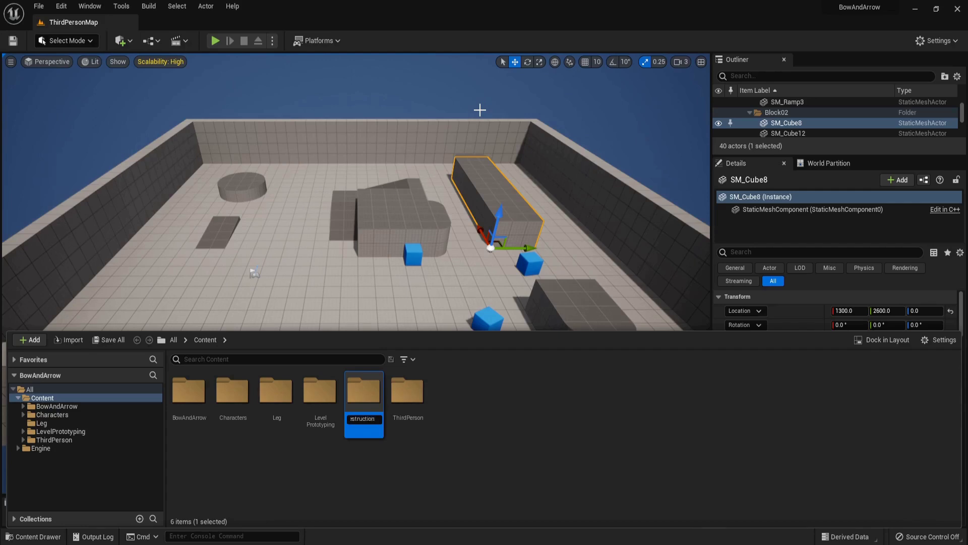
key("Return")
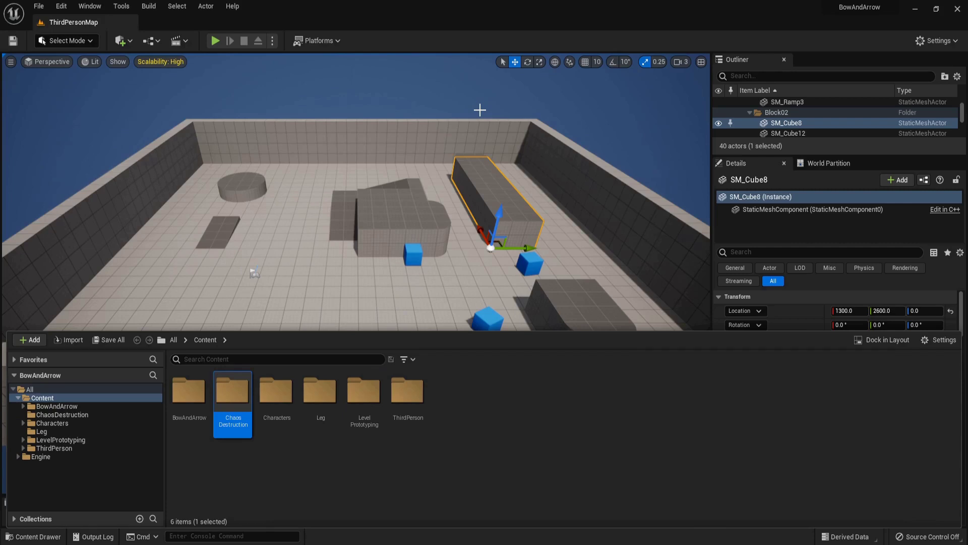
double_click(233, 391)
Search the Engine folder for "field" and locate the field system blueprints among the assets.
left_click(111, 457)
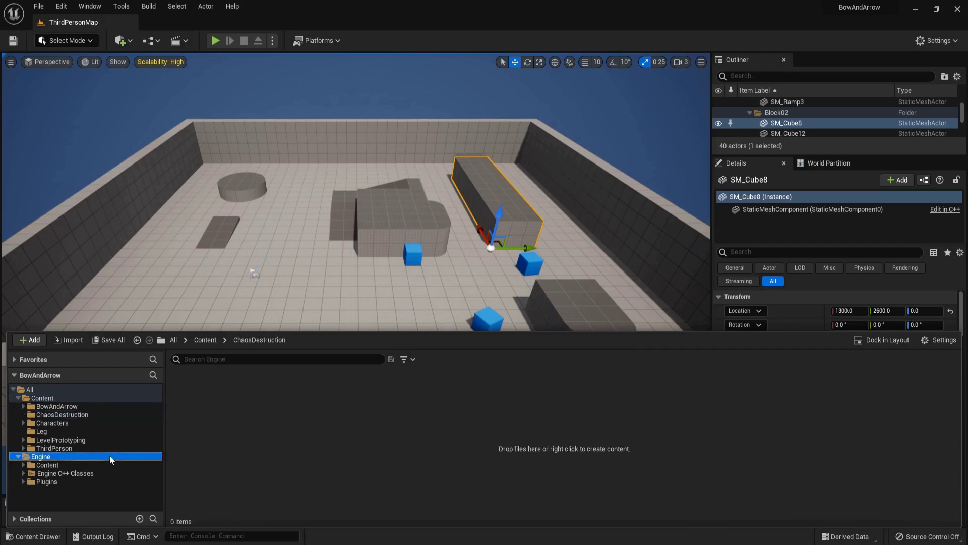
left_click(236, 358)
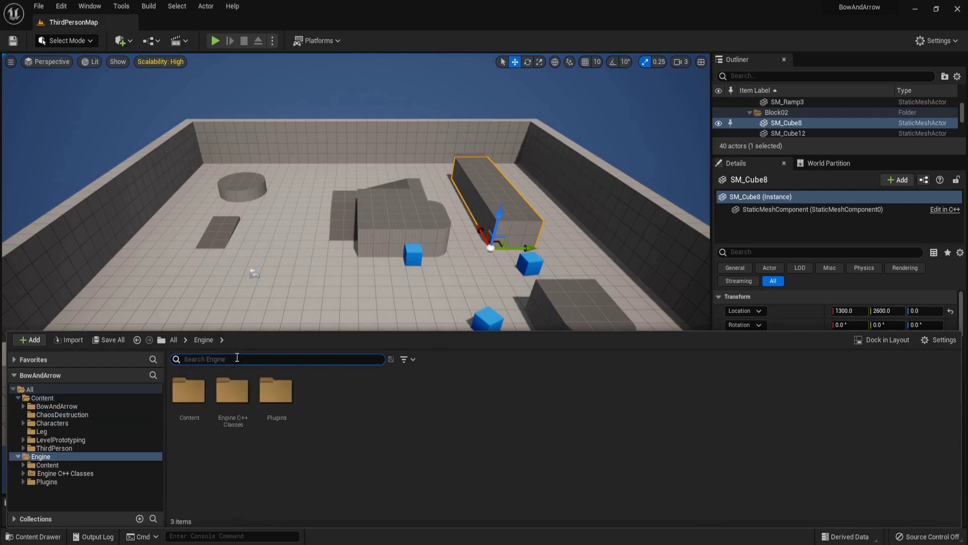
type("field")
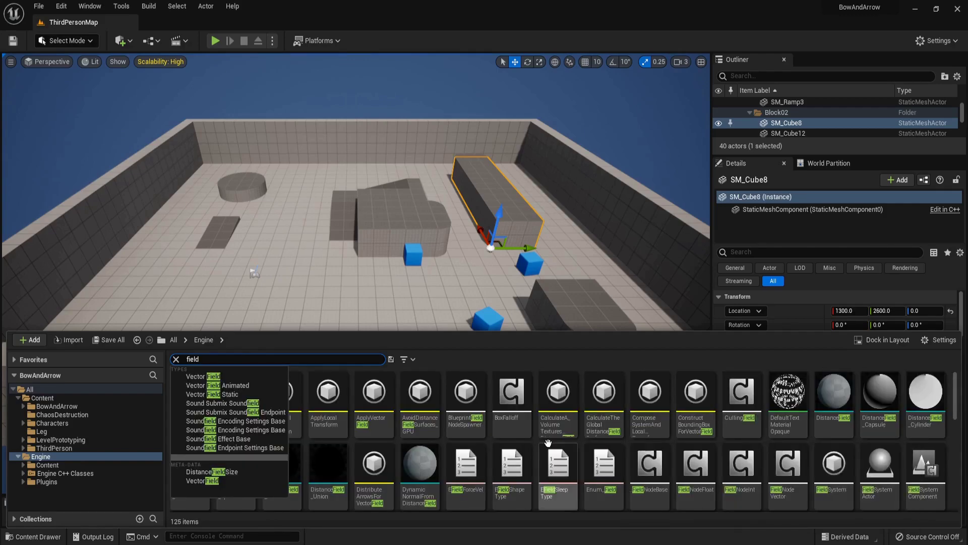
left_click(559, 404)
scroll(524, 449, "down", 2)
scroll(525, 448, "down", 3)
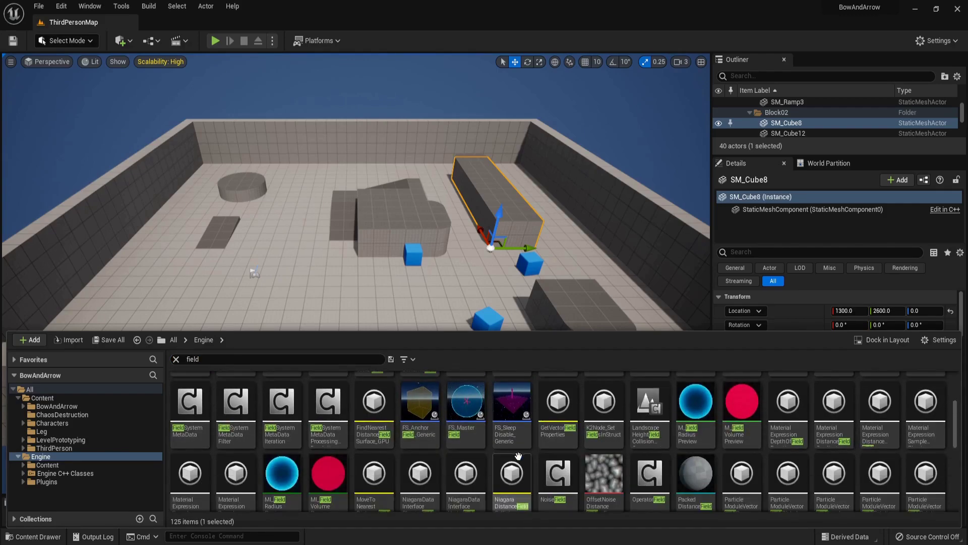
Copy FS_AnchorField_Generic, FS_MasterField and FS_SleepDisable_Generic into the ChaosDestruction folder and open that folder.
left_click(421, 426)
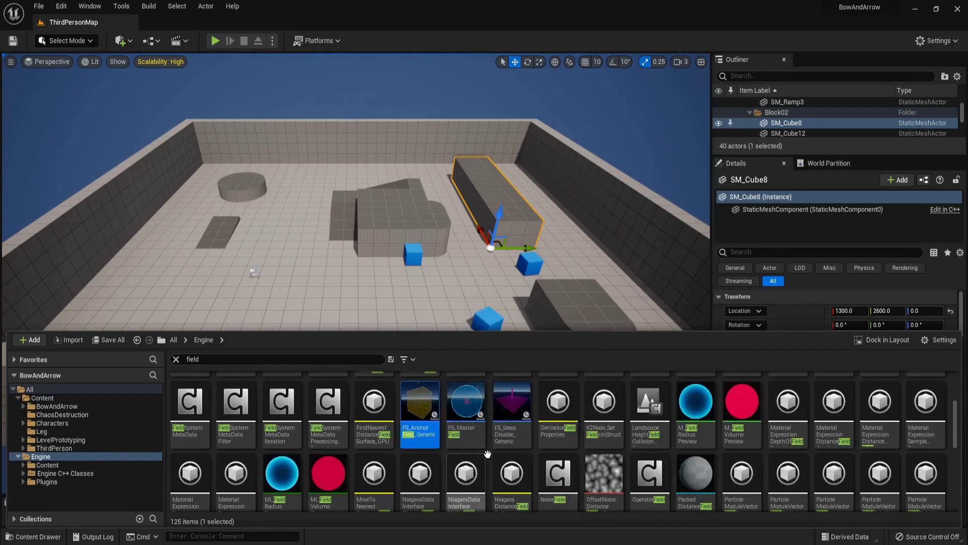
left_click(492, 423, "shift")
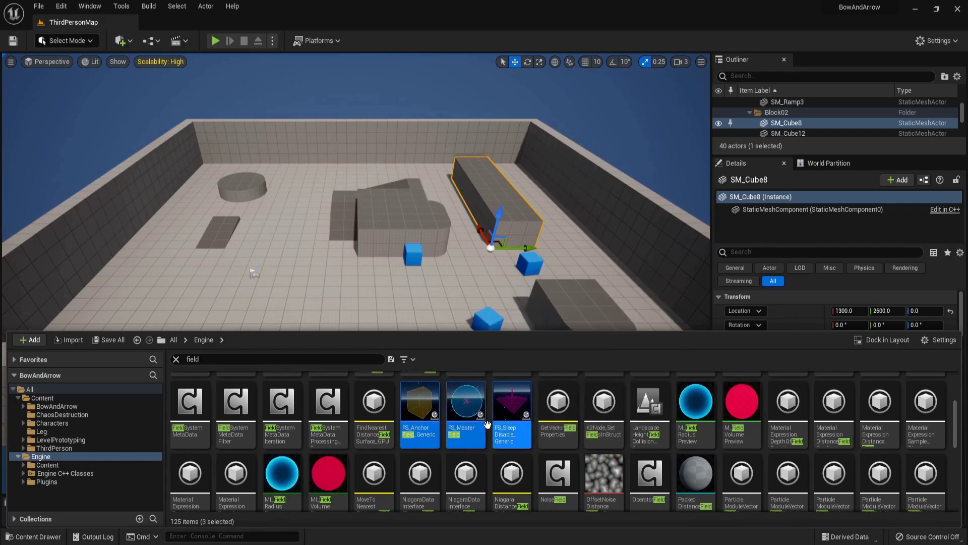
left_click_drag(434, 425, 111, 415)
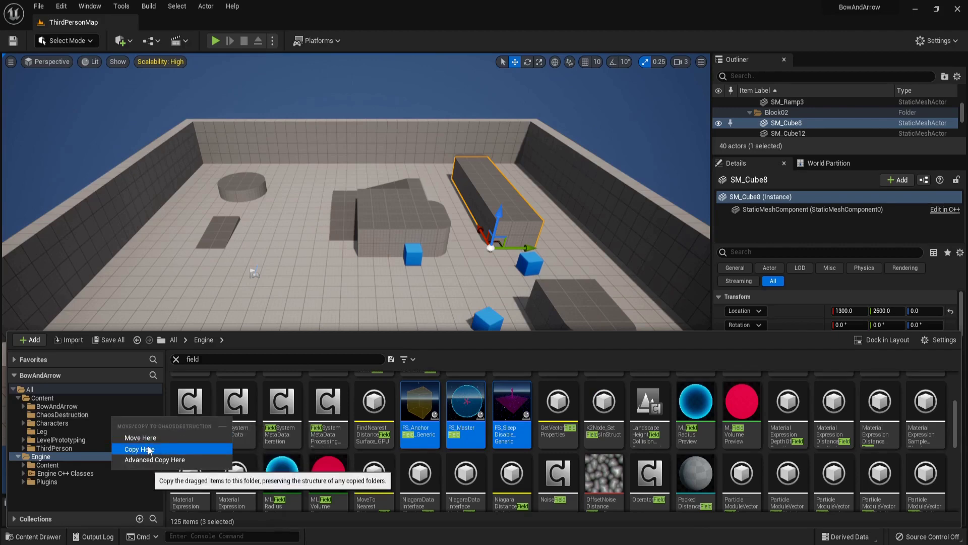
left_click(150, 448)
left_click(98, 410)
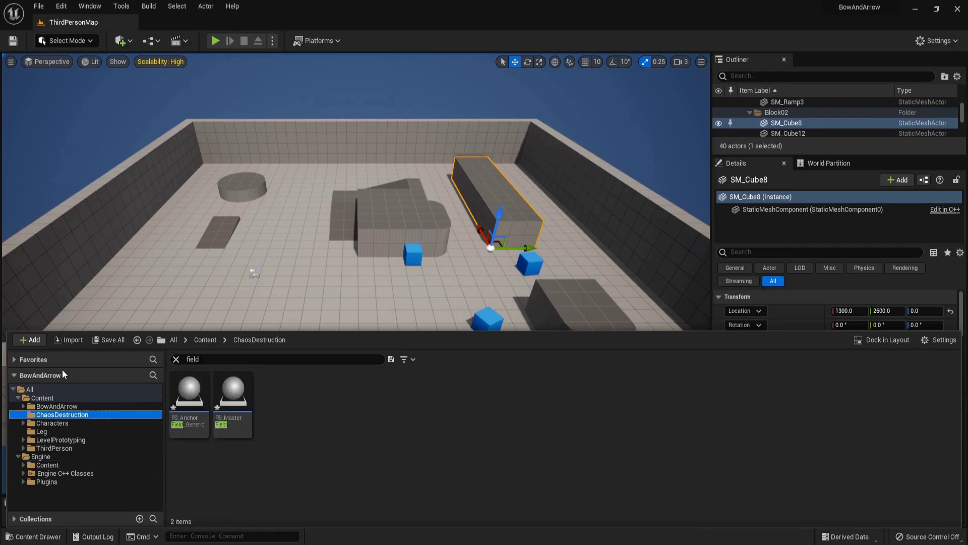
Open the BP_ArrowFly blueprint from the Arrow subfolder of BowAndArrow > Arrow.
left_click(70, 406)
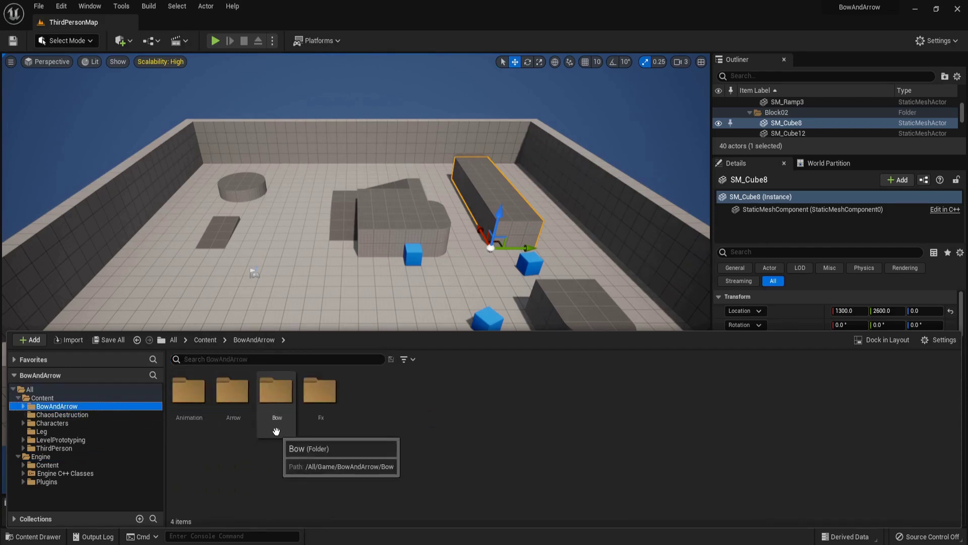
double_click(243, 428)
double_click(191, 413)
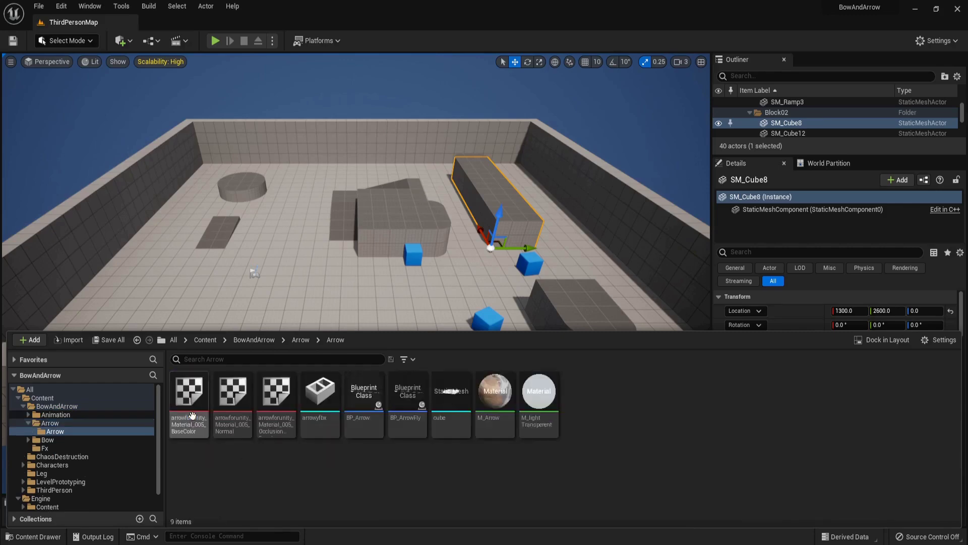
left_click(409, 420)
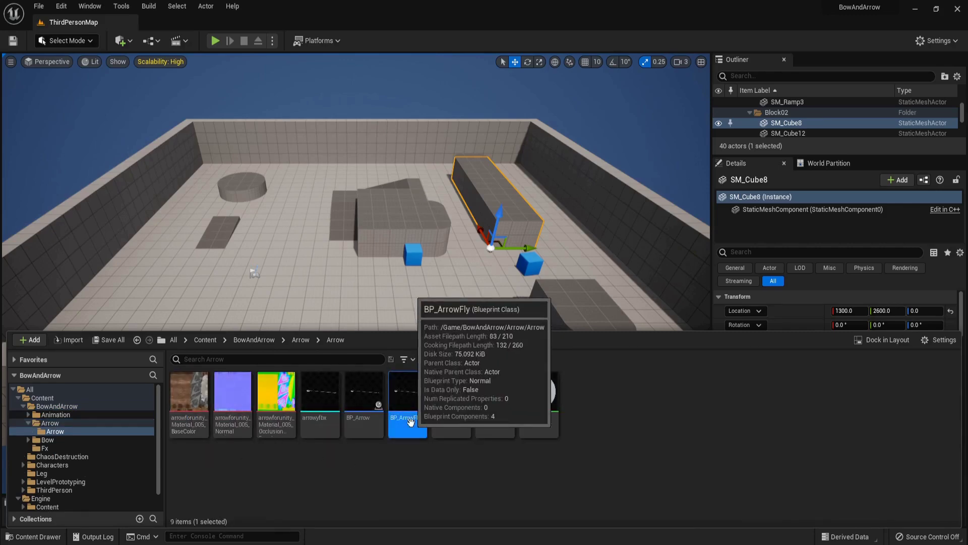
double_click(409, 428)
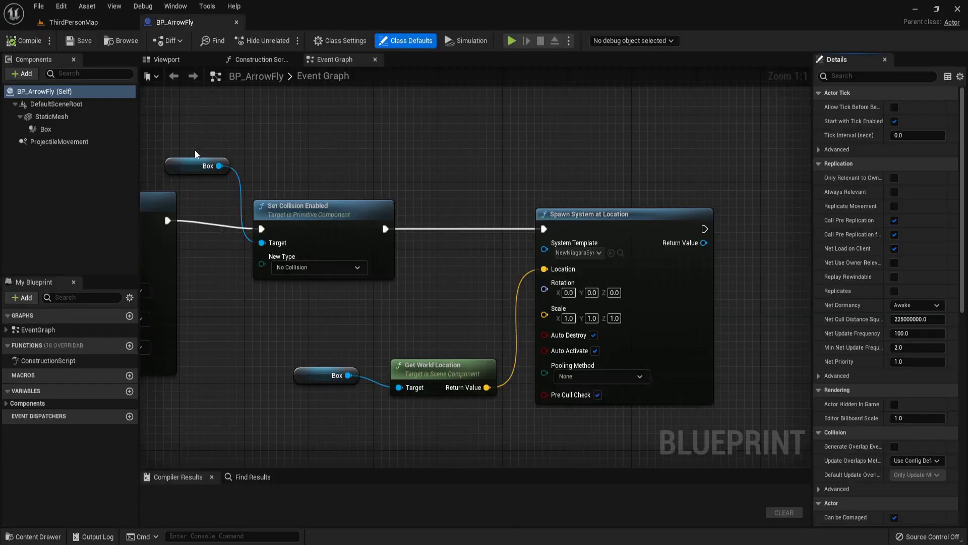
Set the Y value of the Box Extent to 8 for the Box component around the arrowhead.
left_click(184, 61)
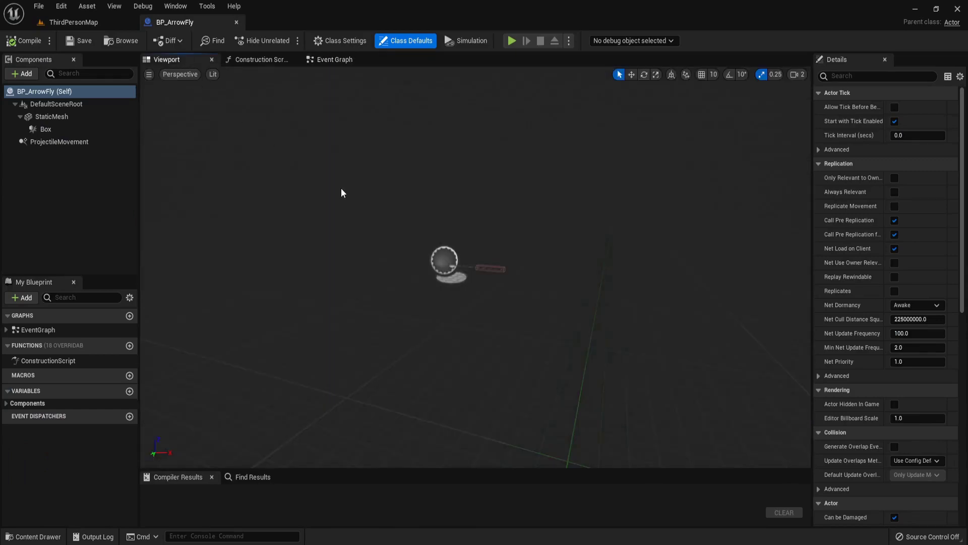
left_click(635, 290)
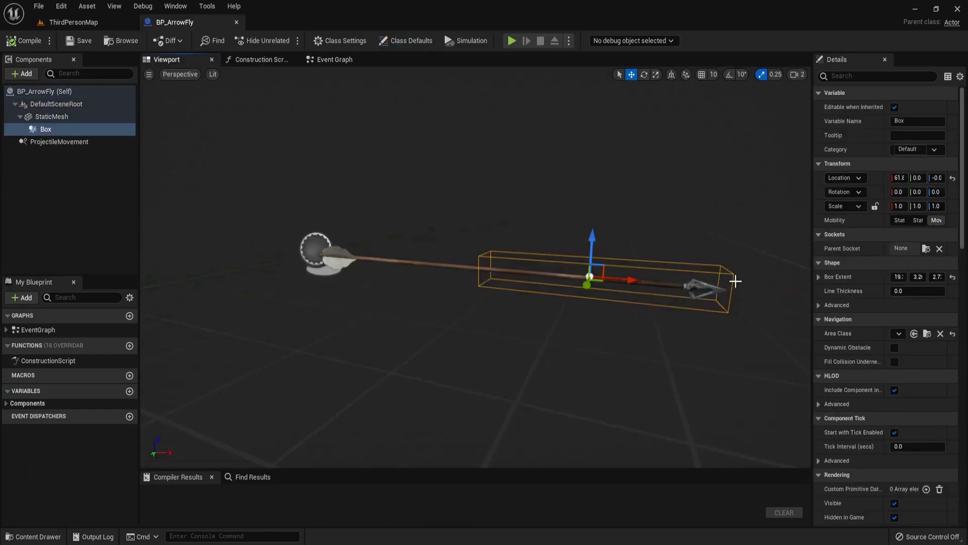
left_click_drag(812, 297, 762, 302)
left_click(906, 276)
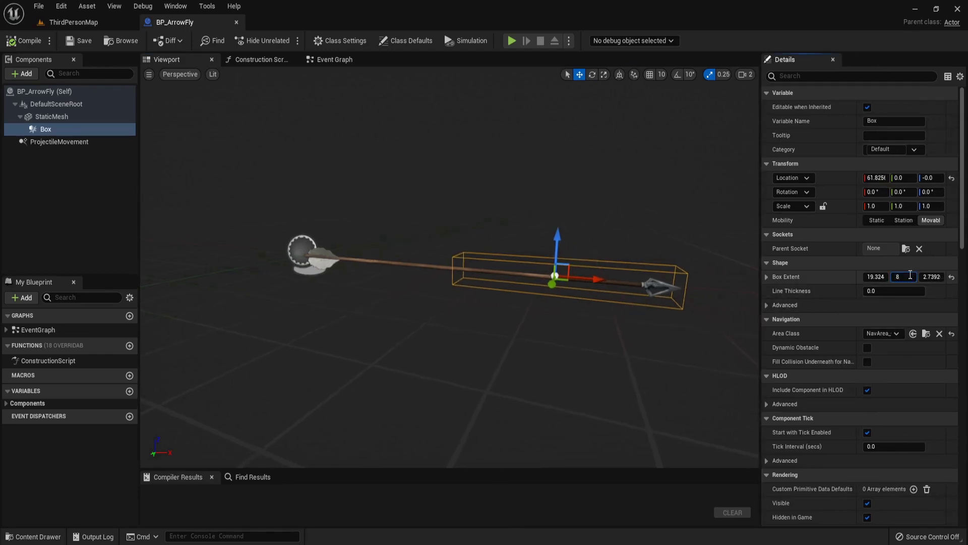
type("8")
key("Return")
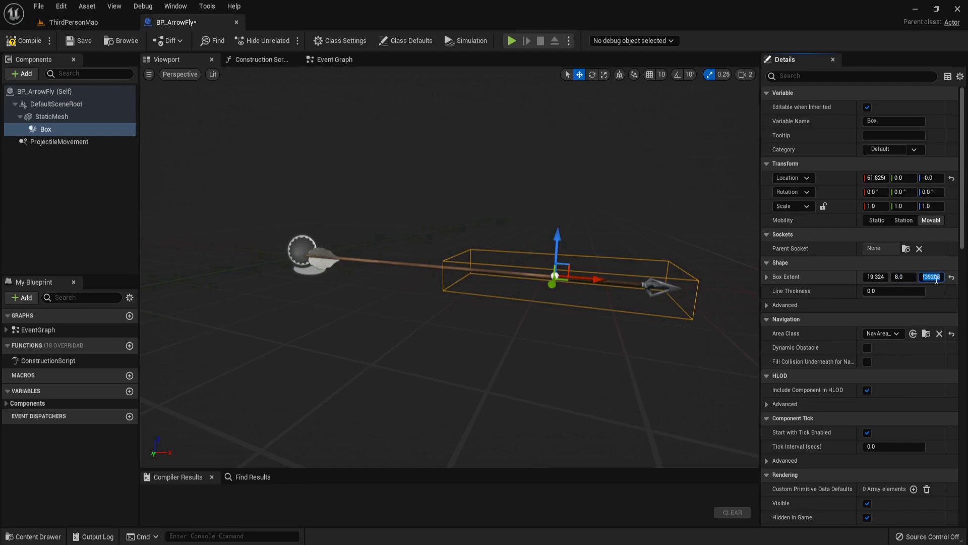
key("Return")
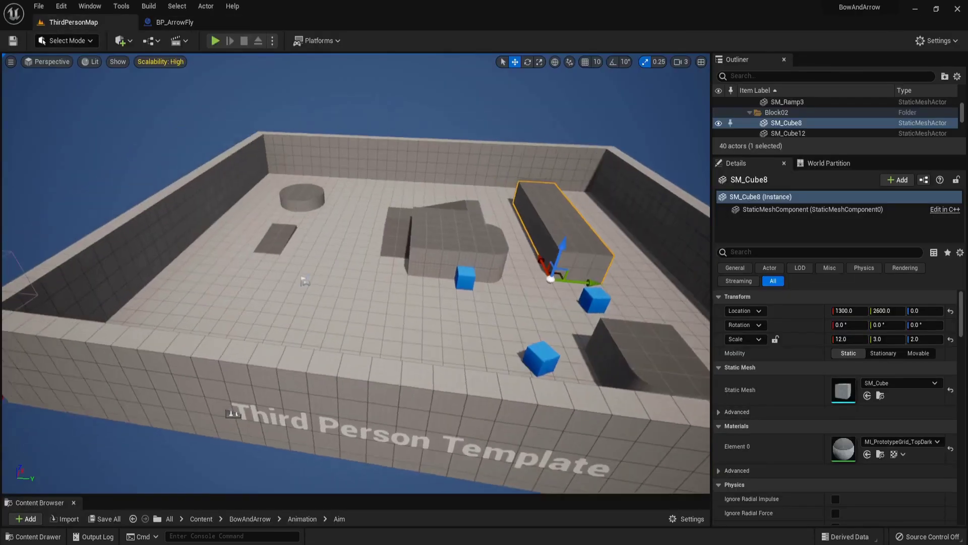
Return to ThirdPersonMap and delete the selected long block SM_Cube8.
key("w")
right_click_drag(435, 223, 471, 226)
key("Delete")
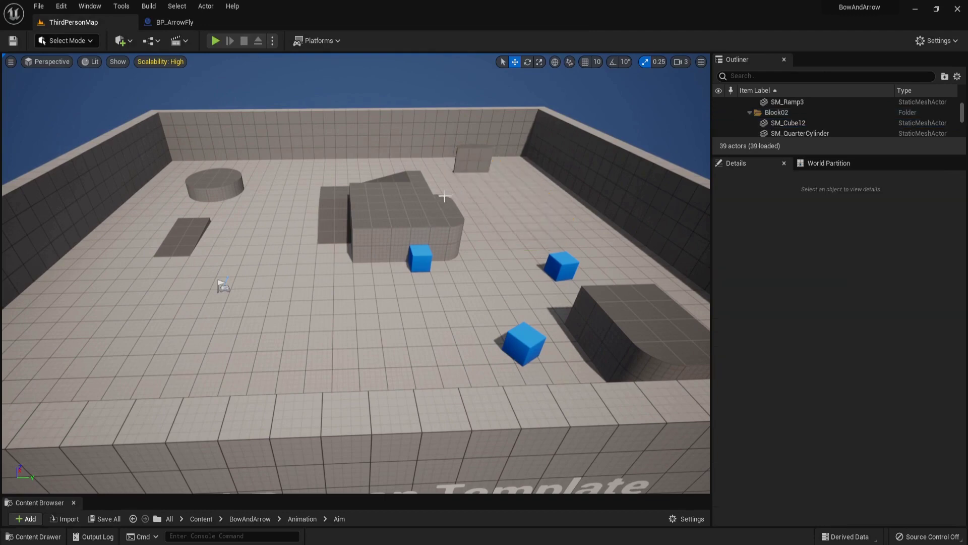
Delete all cube and quarter-cylinder pieces of the large block structure in the middle of the floor.
left_click(390, 211)
key("Delete")
left_click(396, 193)
key("Delete")
left_click(419, 196)
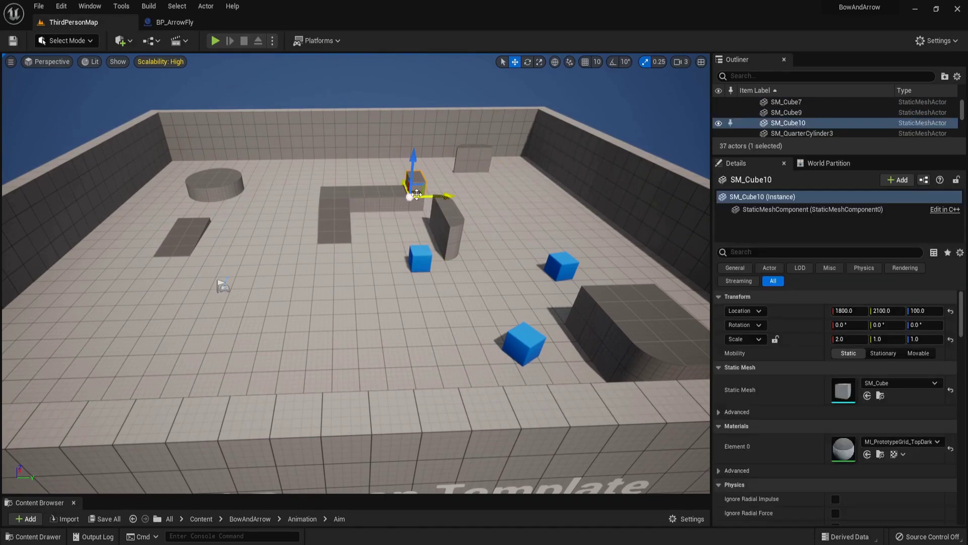
key("Delete")
left_click(401, 199)
key("Delete")
left_click(456, 234)
key("Delete")
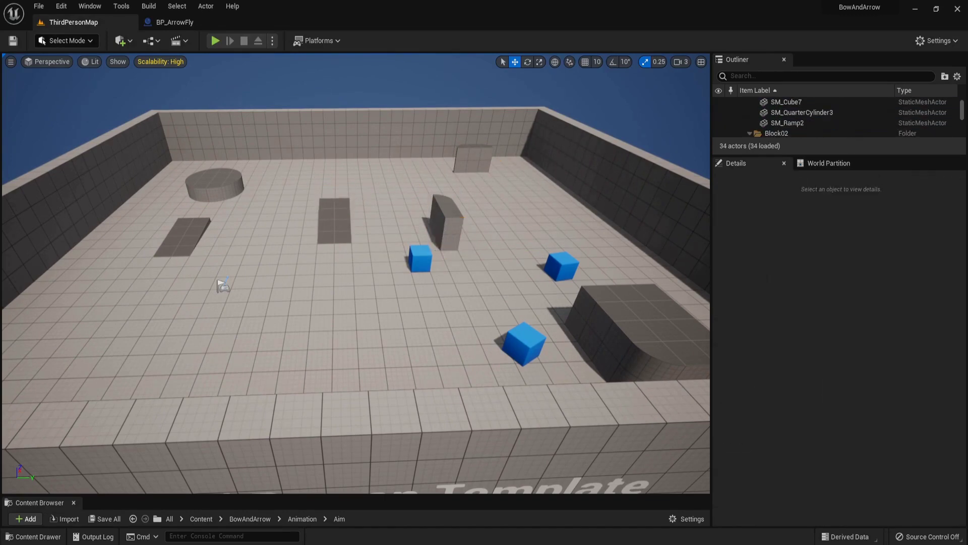
left_click(451, 216)
key("Delete")
left_click(442, 207)
key("Delete")
Delete the blue cube in the middle of the floor and the dark ramp near it.
left_click(420, 258)
key("Delete")
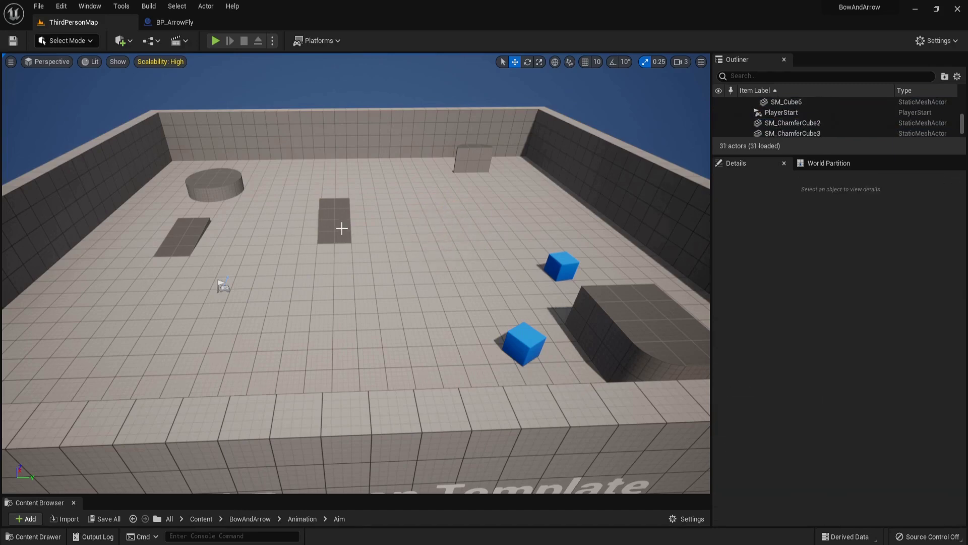
left_click(338, 226)
key("Delete")
Delete the small block pieces standing near the back wall, including SM_Cube12.
left_click(490, 162)
key("Delete")
left_click(493, 162)
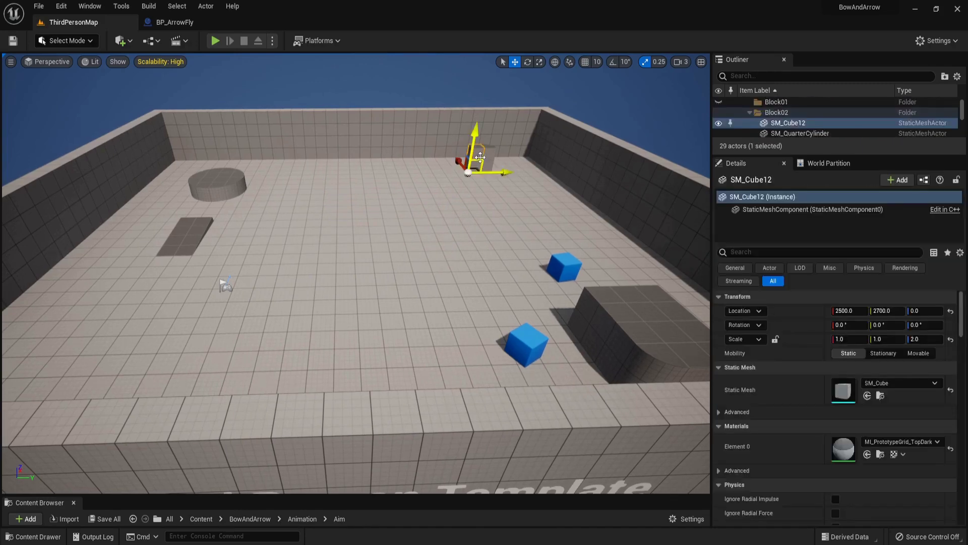
key("Delete")
left_click(492, 162)
key("Delete")
Delete the two remaining blue cubes from the level.
left_click(556, 263)
key("Delete")
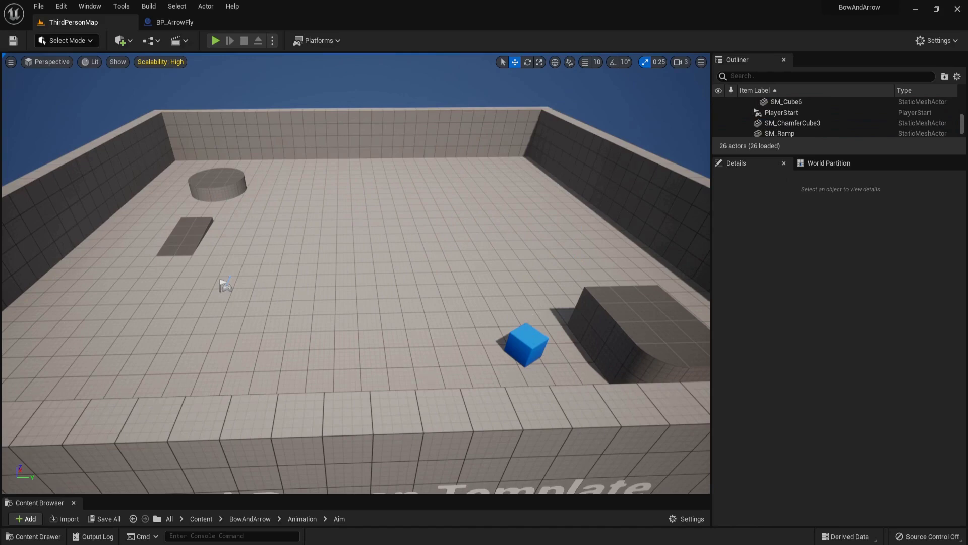
left_click(526, 345)
key("Delete")
Delete every piece of the block structure with rounded corners beside the front wall.
left_click(599, 345)
key("Delete")
left_click(649, 364)
key("Delete")
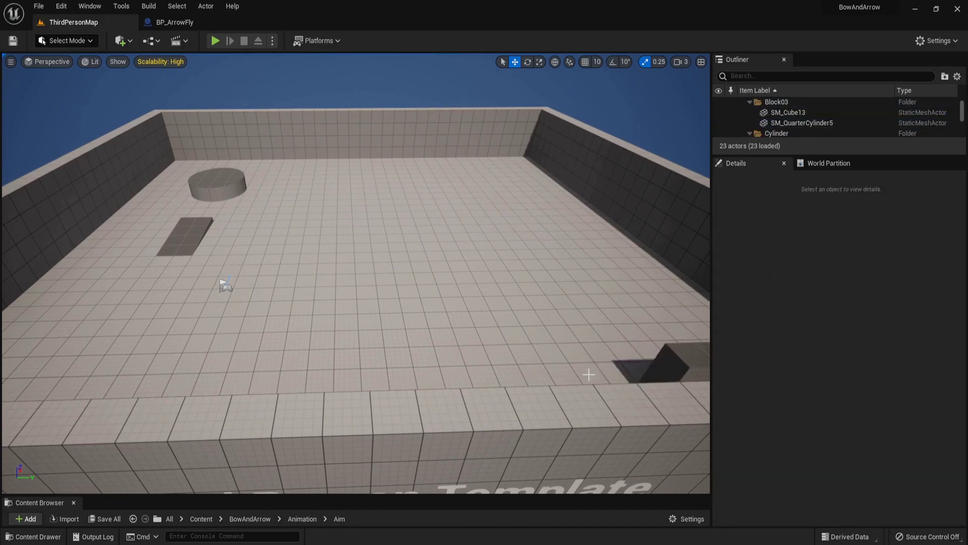
right_click_drag(589, 348, 626, 355)
left_click(564, 296)
key("Delete")
left_click(572, 277)
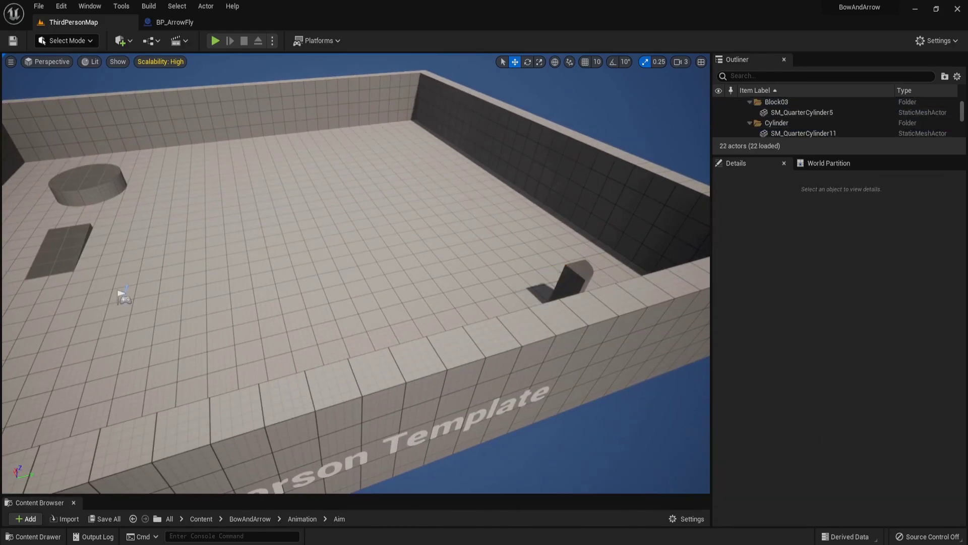
key("Delete")
Delete the four perimeter walls surrounding the floor.
left_click(569, 323)
key("Delete")
left_click(459, 143)
key("Delete")
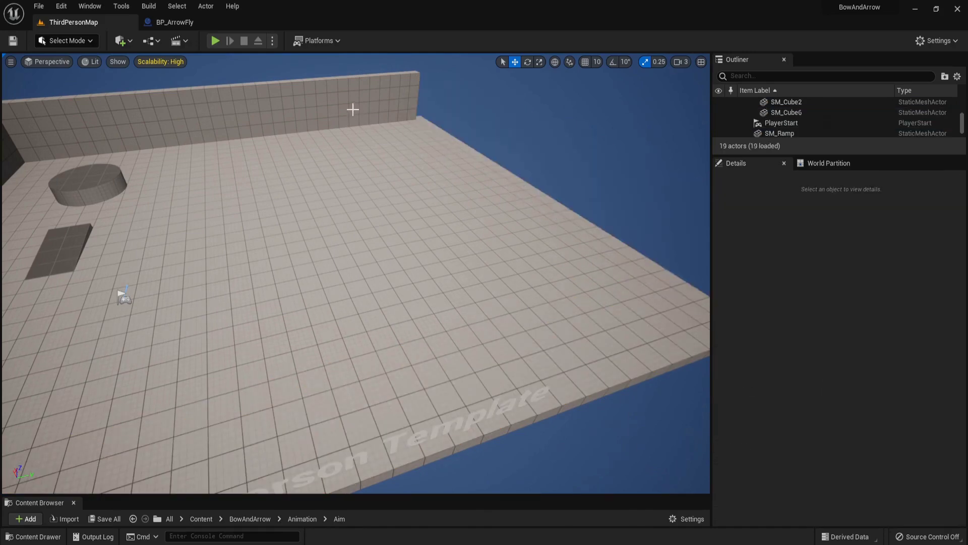
left_click(348, 108)
key("Delete")
right_click_drag(348, 108, 197, 169)
left_click(196, 168)
key("Delete")
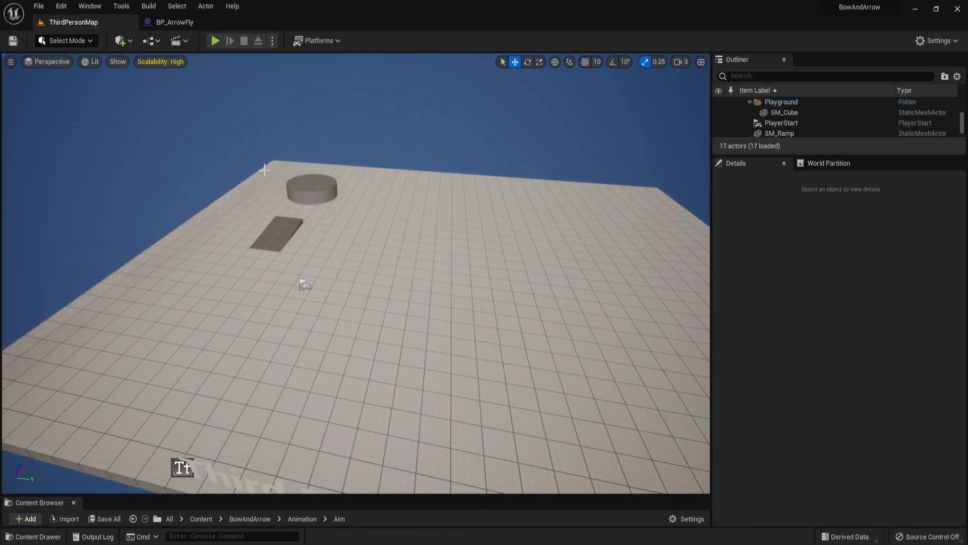
Delete the four quarter-cylinder pieces of the round platform and the ramp in front of it.
left_click(307, 184)
key("Delete")
left_click(309, 186)
key("Delete")
left_click(311, 181)
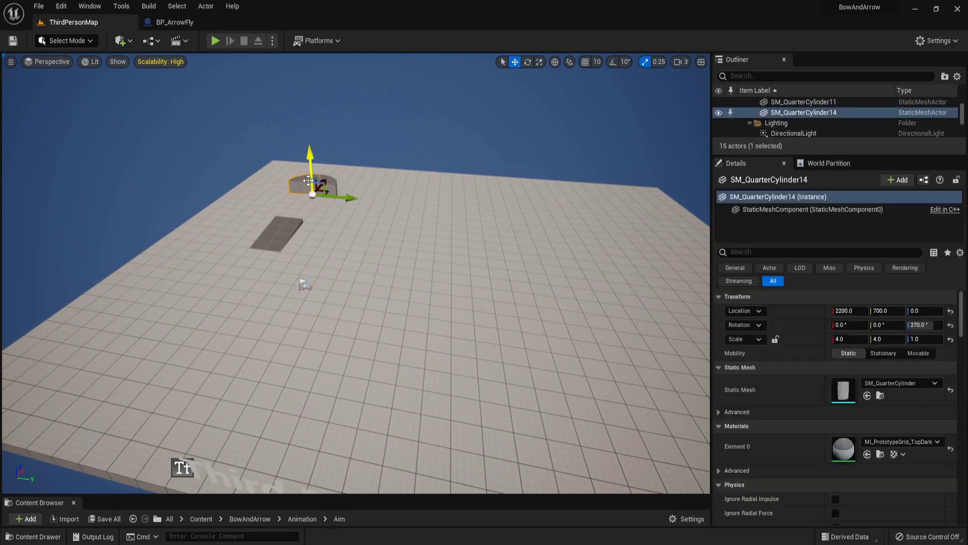
key("Delete")
left_click(323, 182)
key("Delete")
left_click(293, 220)
key("Delete")
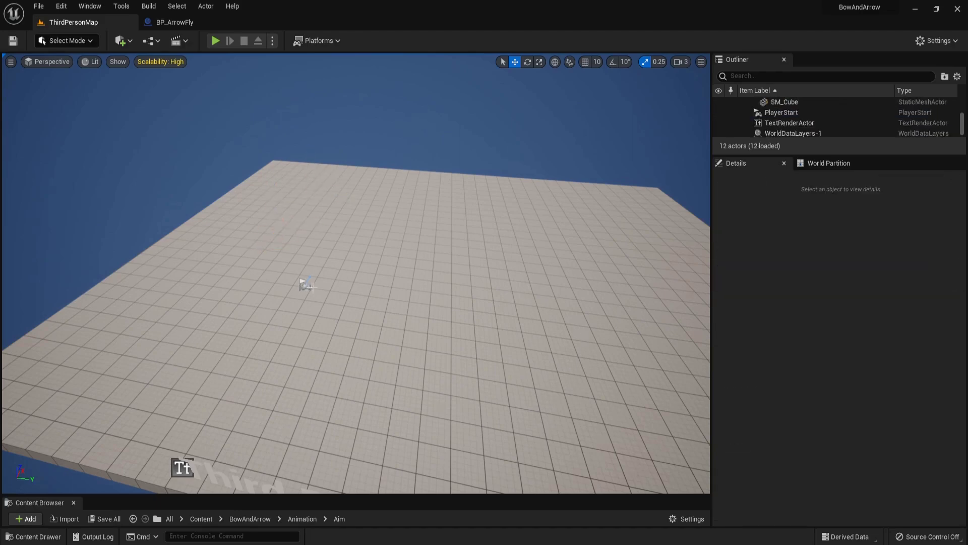
Delete the "Third Person Template" text actor at the front edge of the floor.
right_click_drag(305, 285, 245, 270)
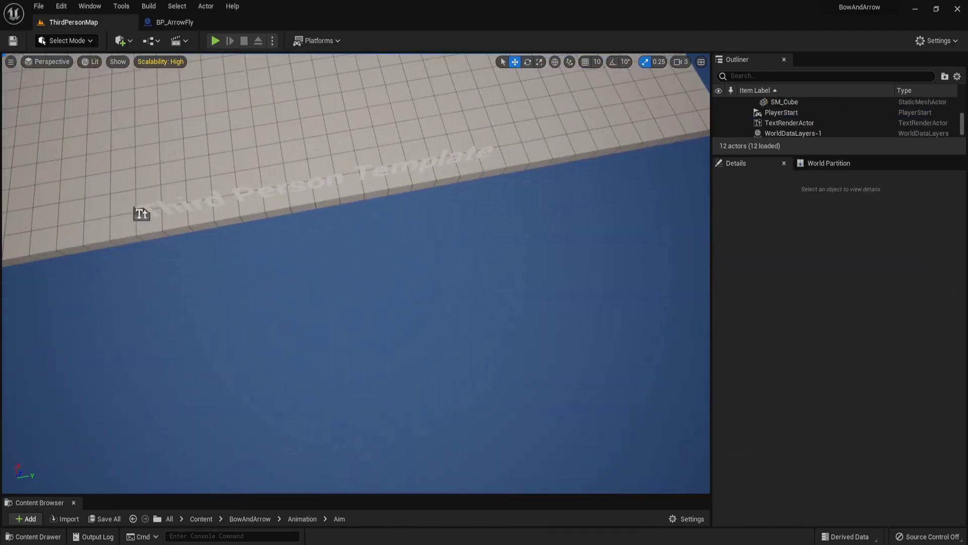
left_click(148, 216)
key("Delete")
Set the Y scale of the floor mesh SM_Cube to 50.
right_click_drag(485, 267, 448, 206)
left_click(484, 266)
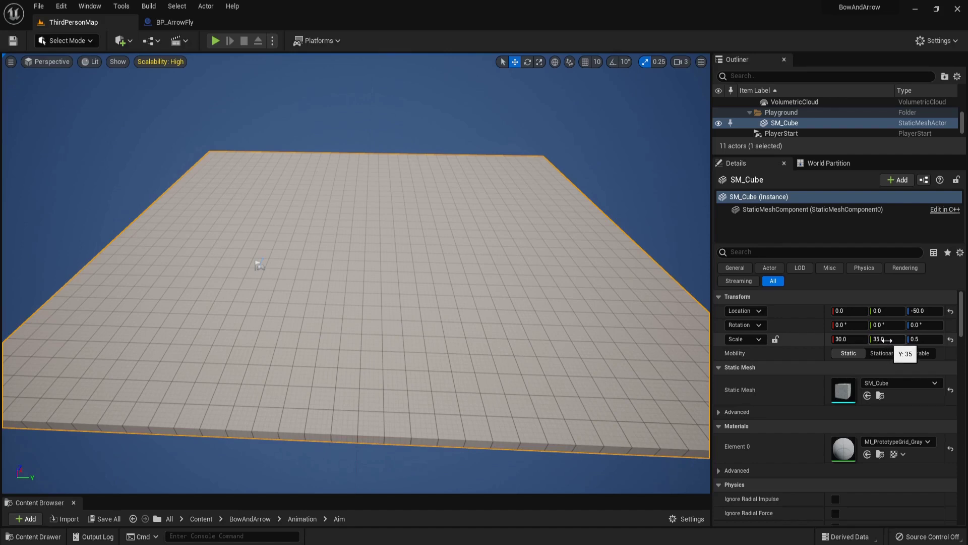
type("50")
key("Return")
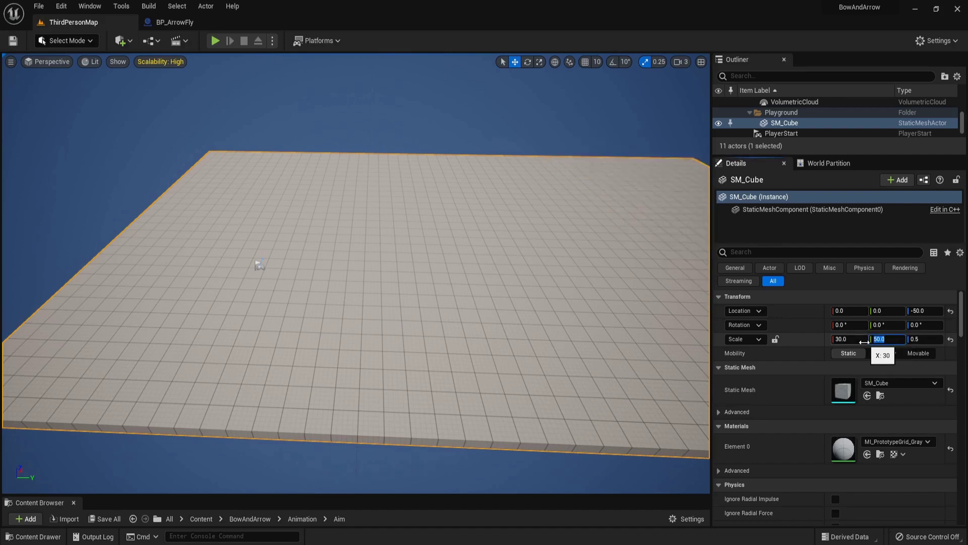
Set the floor's X scale to 40 and move the PlayerStart along Y to about 2512.
key("Return")
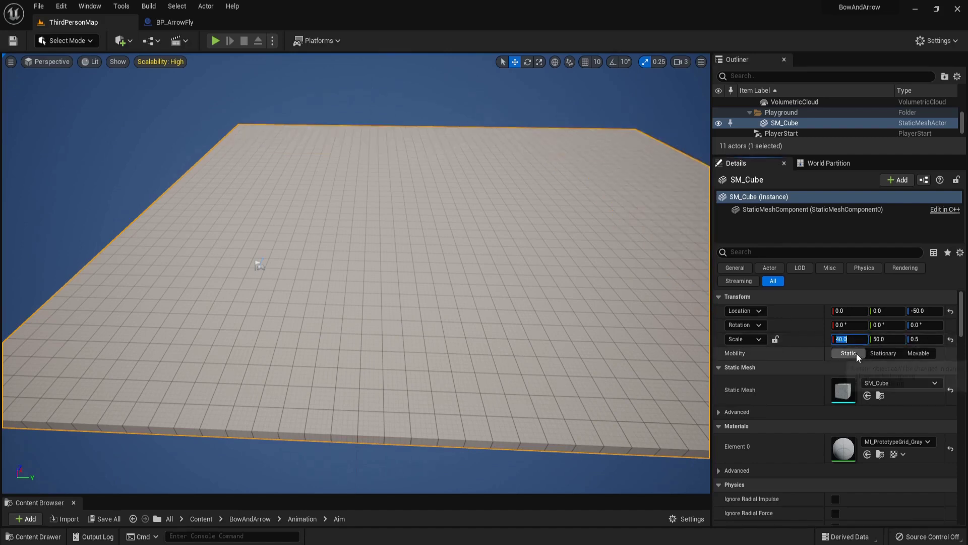
left_click(178, 349)
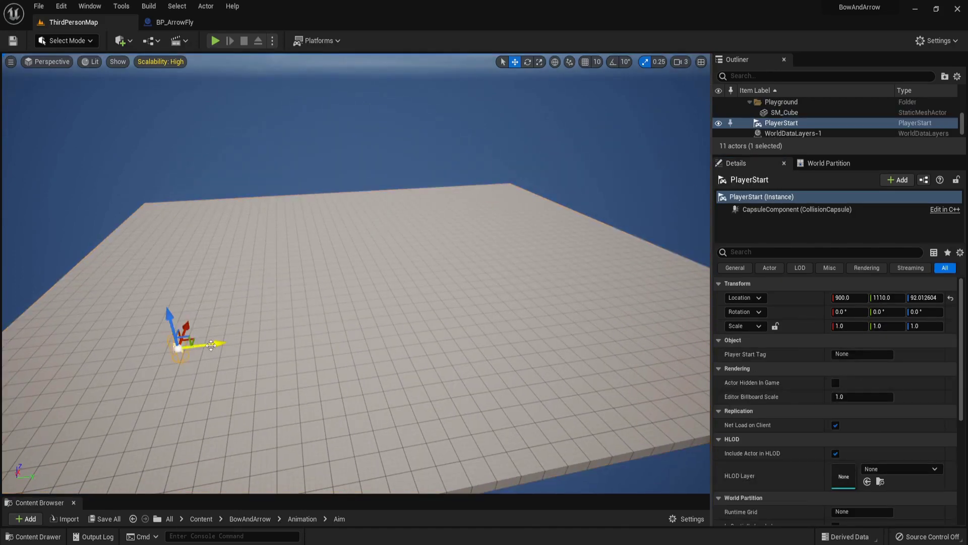
left_click_drag(211, 346, 458, 320)
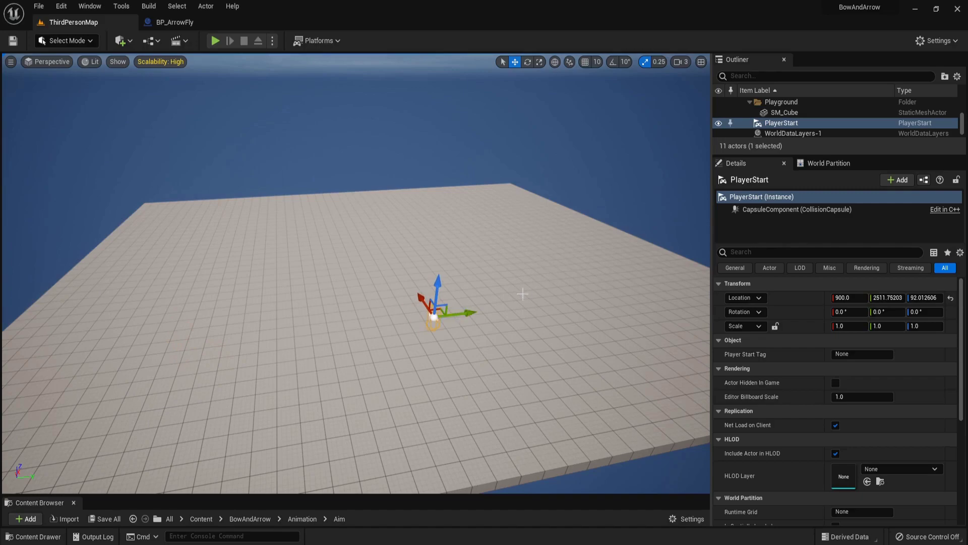
left_click_drag(523, 294, 524, 174)
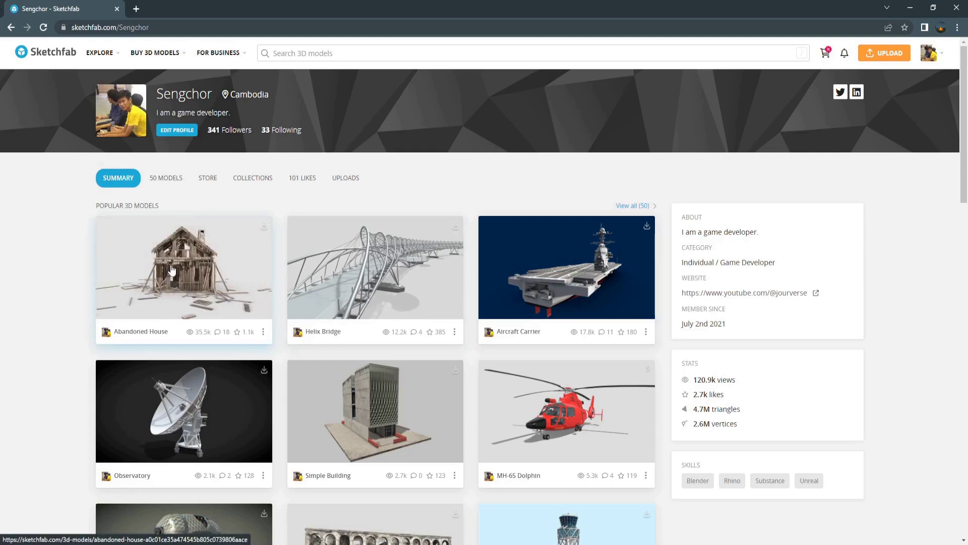
Open the Abandoned House model page on Sketchfab and go to its 3D model download.
left_click(193, 270)
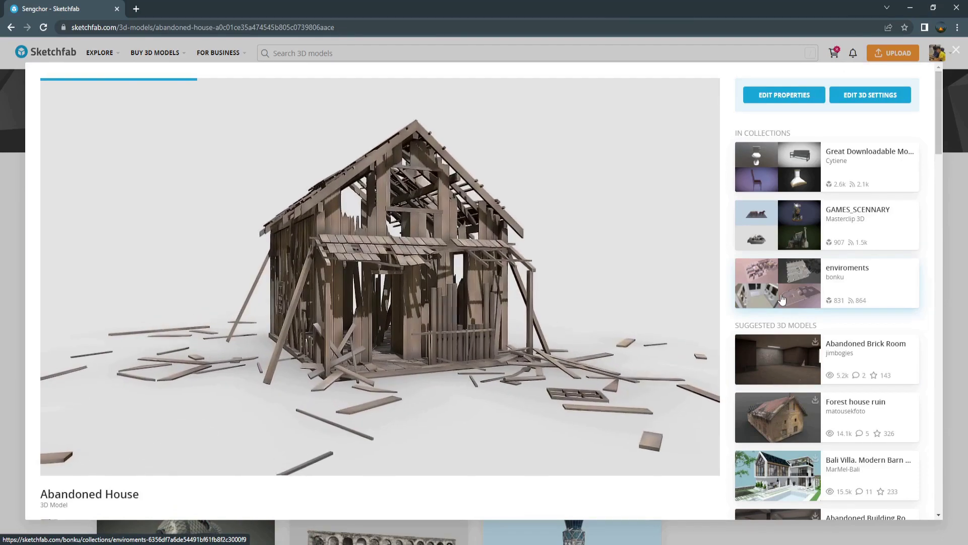
scroll(785, 298, "down", 3)
scroll(785, 298, "up", 3)
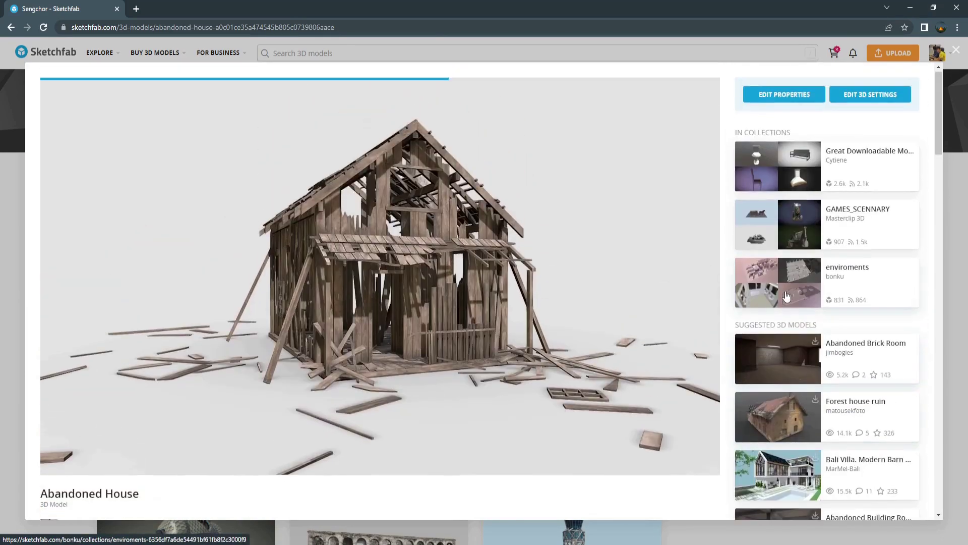
scroll(787, 295, "down", 4)
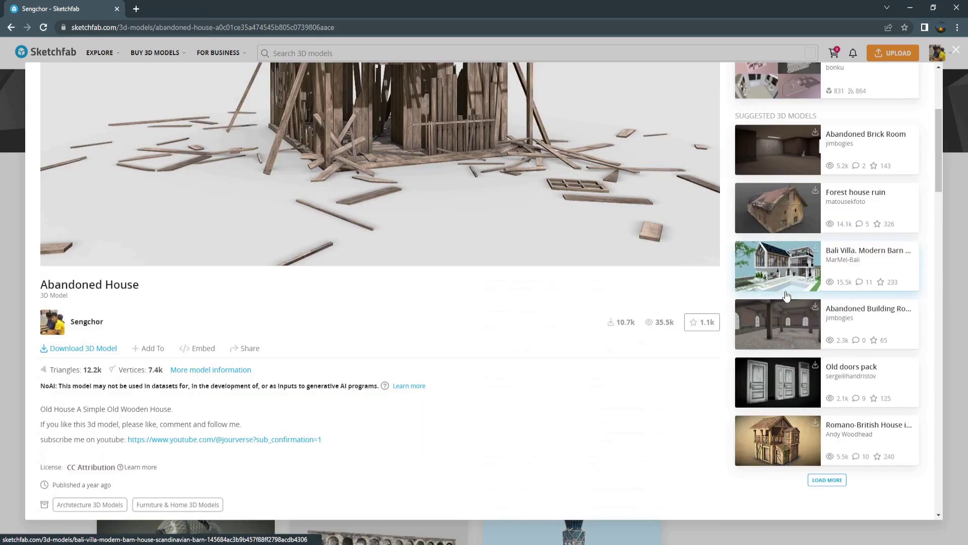
left_click(88, 349)
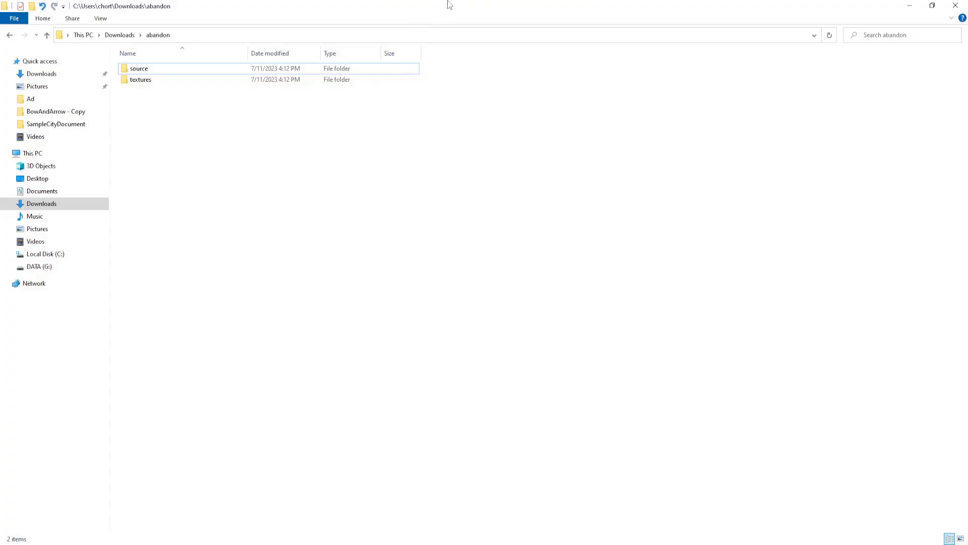
In File Explorer, place the abandon download's window over the Unreal Editor and open its source folder.
mouse_move(448, 2)
left_mouse_down()
mouse_move(741, 48)
mouse_move(733, 61)
left_mouse_up()
double_click(726, 131)
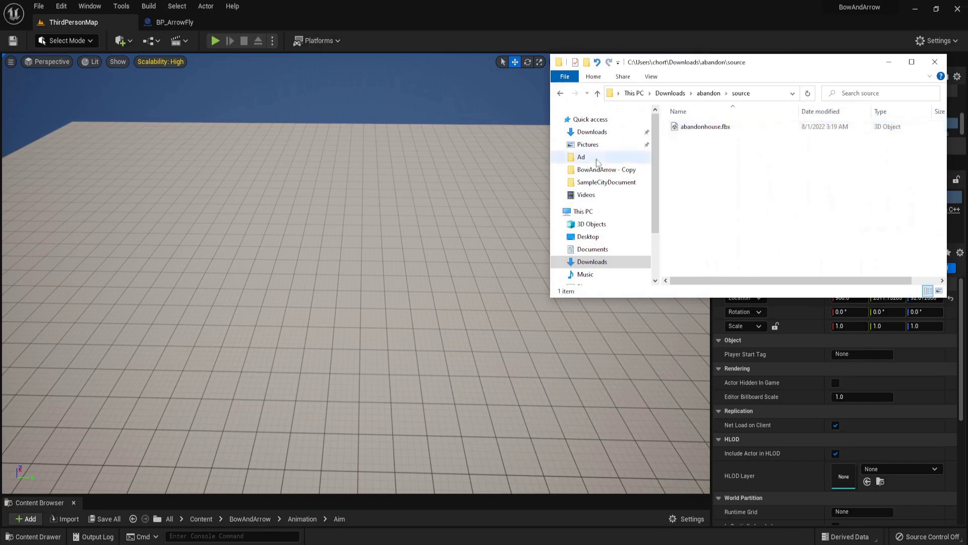
left_click(313, 161)
Create a folder named House inside the ChaosDestruction content folder and open it.
left_click(33, 536)
left_click(63, 456)
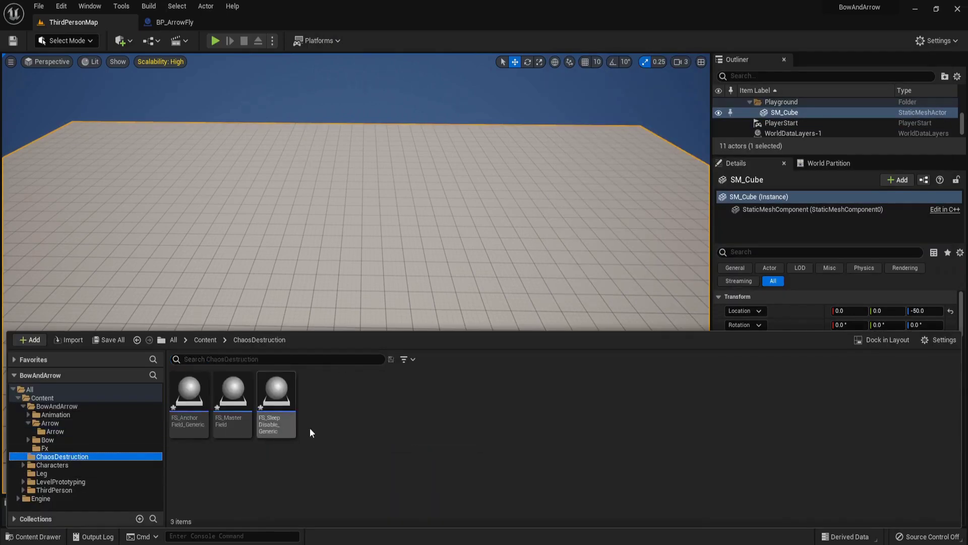
right_click(390, 417)
left_click(430, 110)
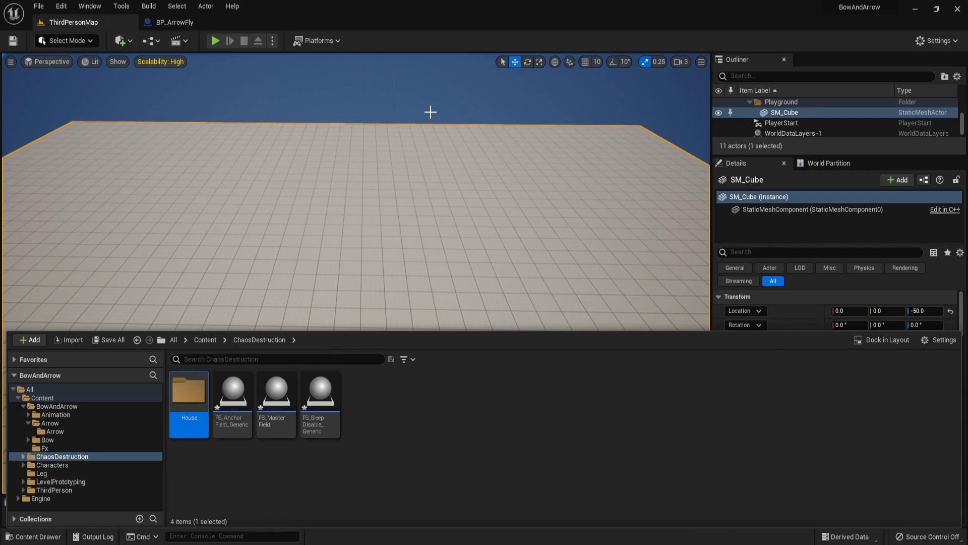
key("Return")
Import abandonhouse.fbx into the House folder with Combine Meshes enabled, and close the import message log.
key("alt+Tab")
left_click_drag(705, 127, 383, 400)
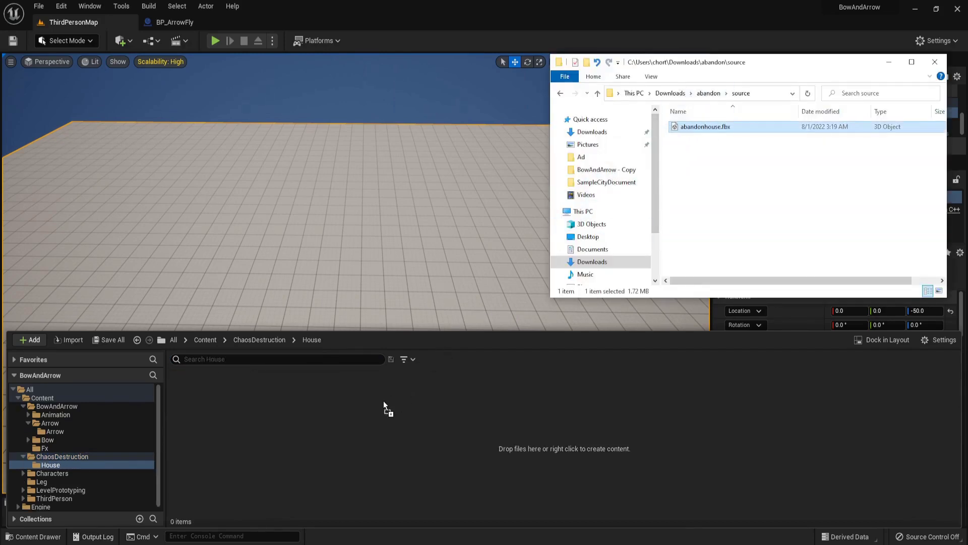
left_click_drag(326, 434, 326, 435)
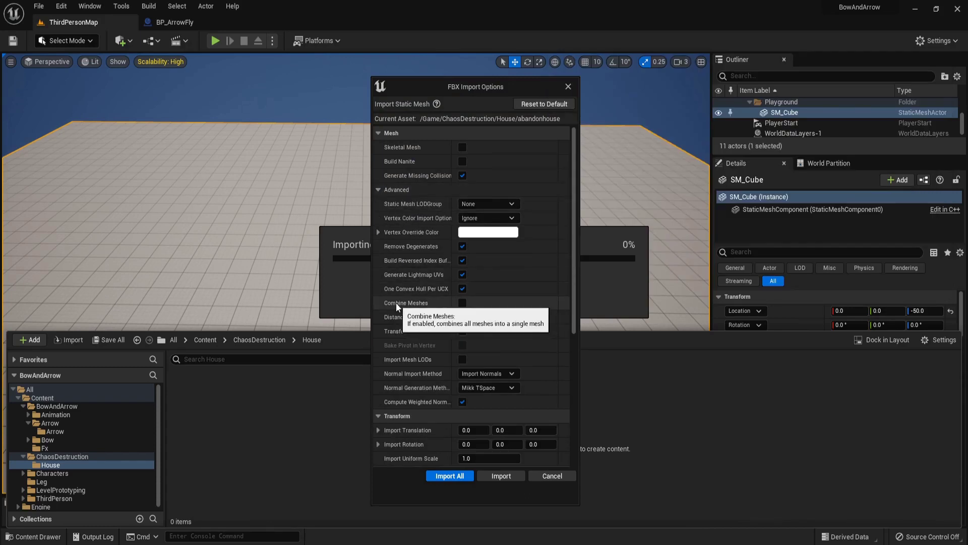
left_click(461, 303)
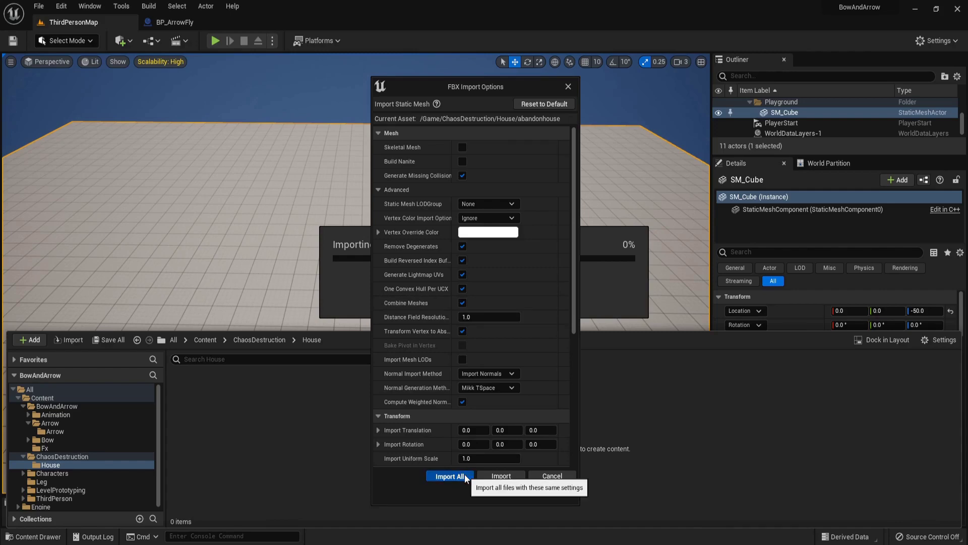
left_click(464, 475)
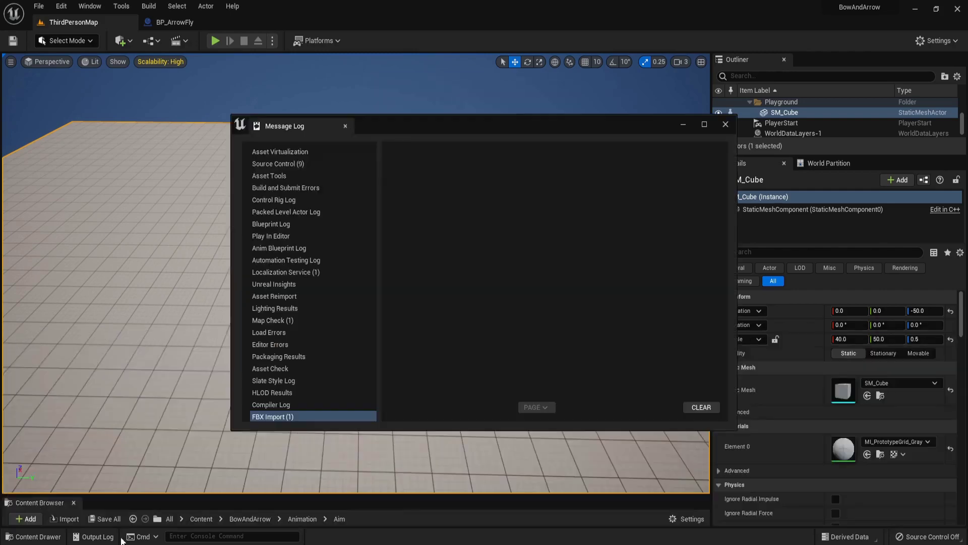
left_click(725, 124)
Import the five AbHouse images from the download's textures folder into the House content folder.
key("alt+Tab")
double_click(691, 137)
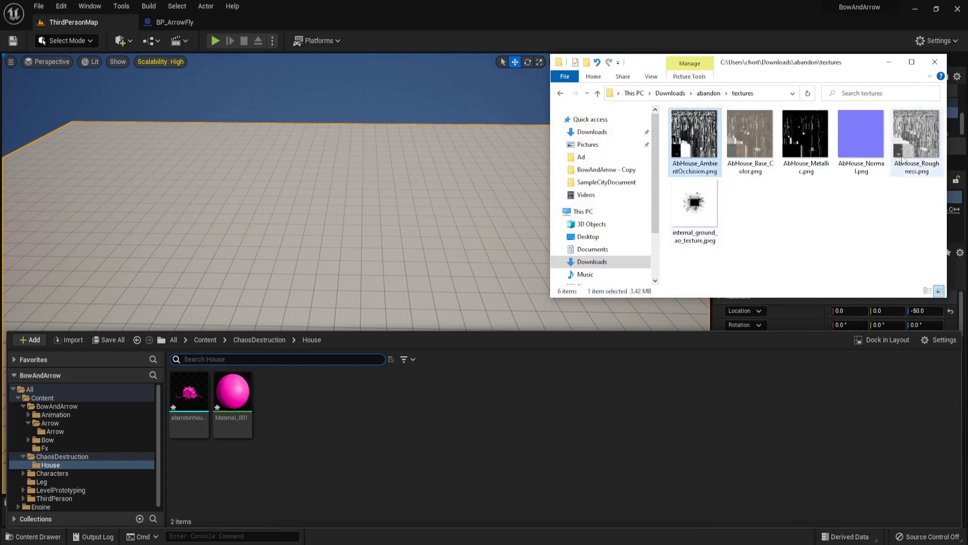
left_click(903, 153, "shift")
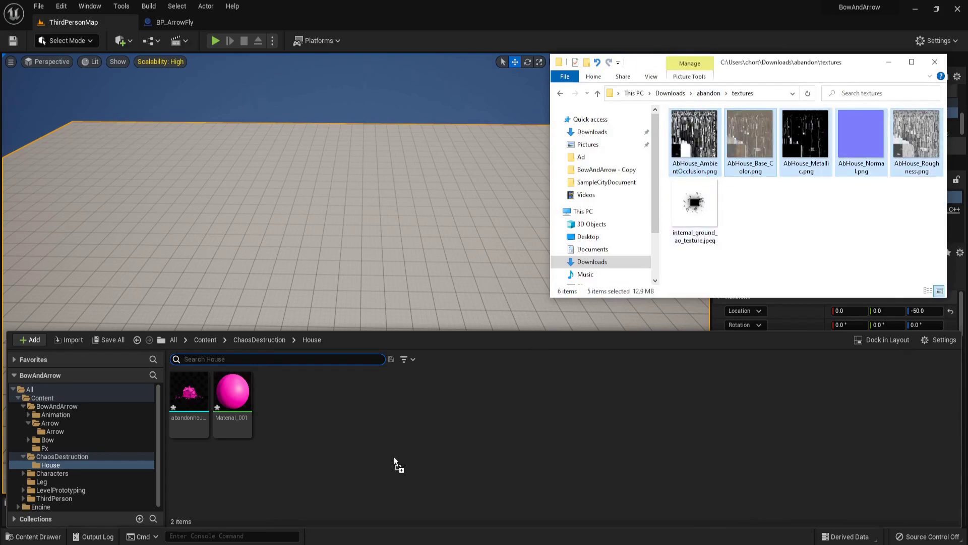
left_click_drag(394, 459, 394, 459)
left_click(323, 202)
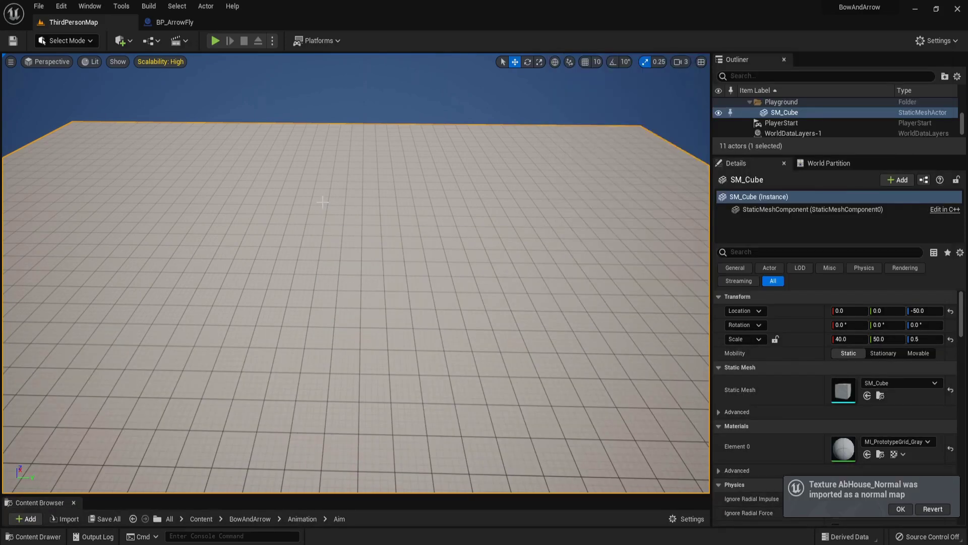
Open Material_001 from the House folder and dock its editor among the main window's tabs.
key("ctrl+space")
left_click(444, 395)
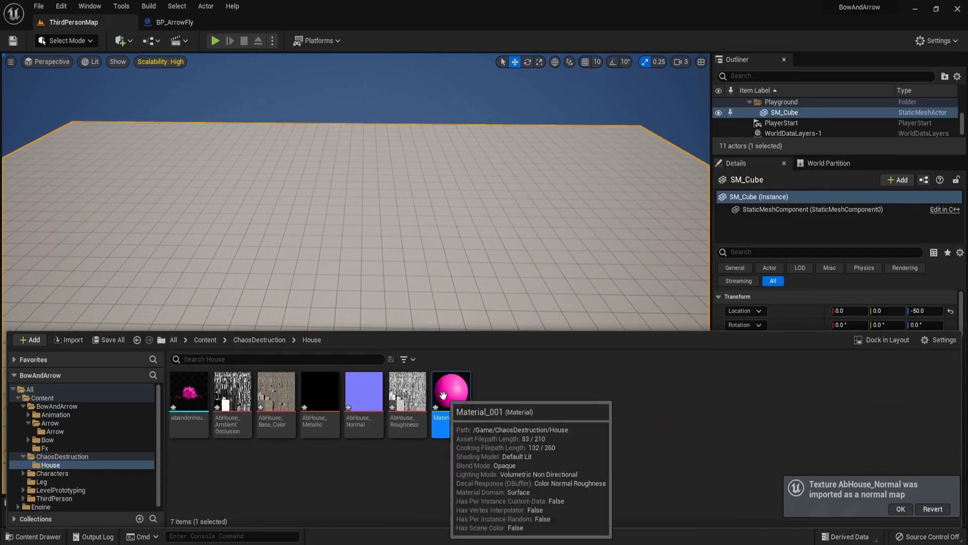
double_click(443, 395)
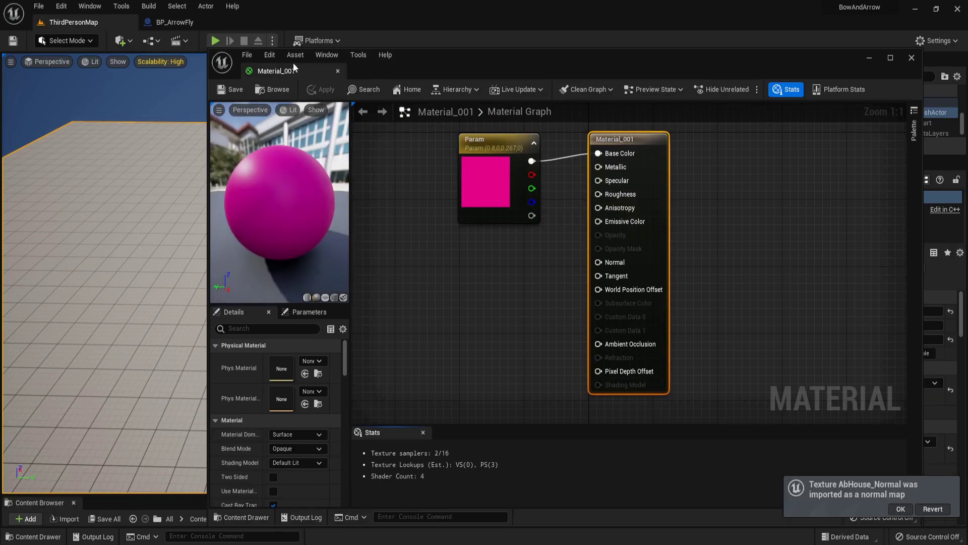
left_click_drag(293, 68, 290, 22)
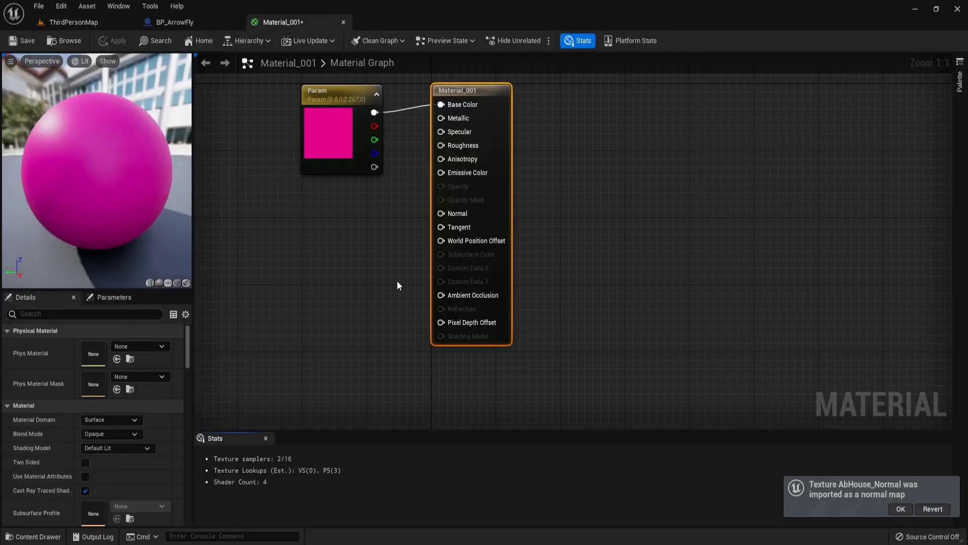
Turn off sRGB for the AbHouse_Metallic, AbHouse_Roughness and AbHouse_AmbientOcclusion textures.
right_click_drag(397, 286, 668, 262)
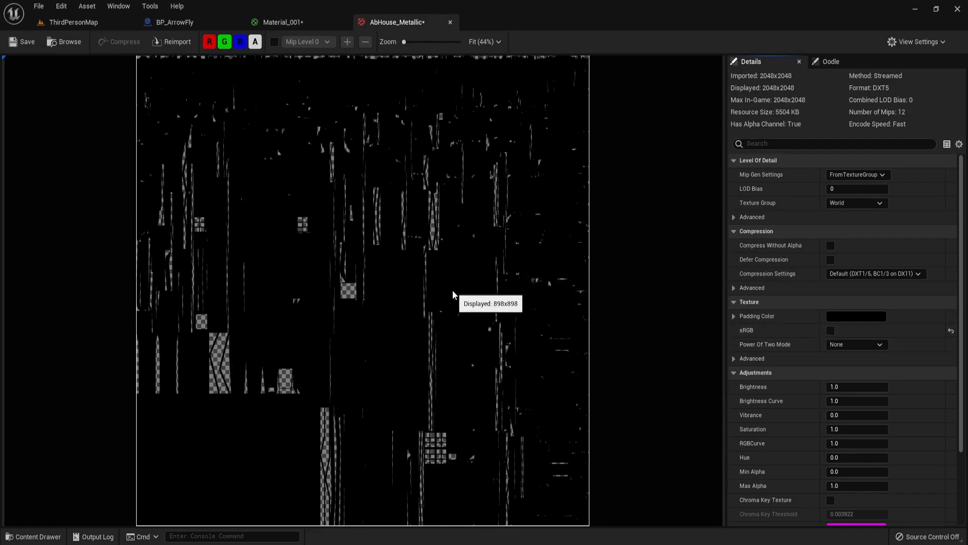
key("ctrl+space")
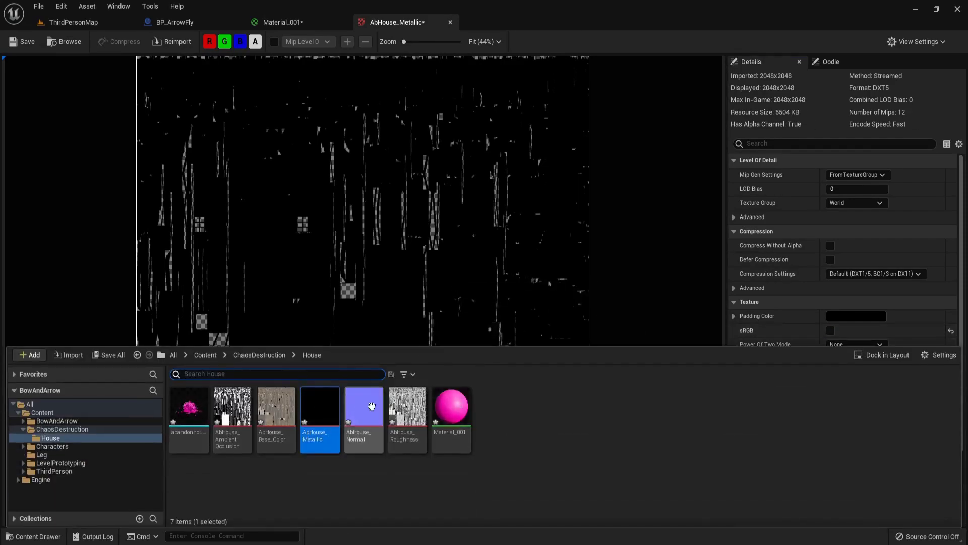
double_click(409, 404)
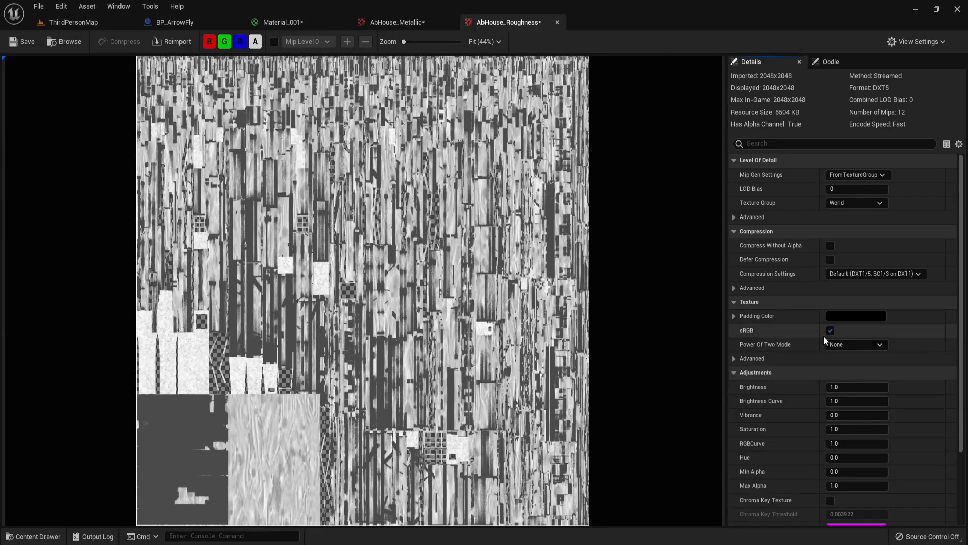
key("ctrl+space")
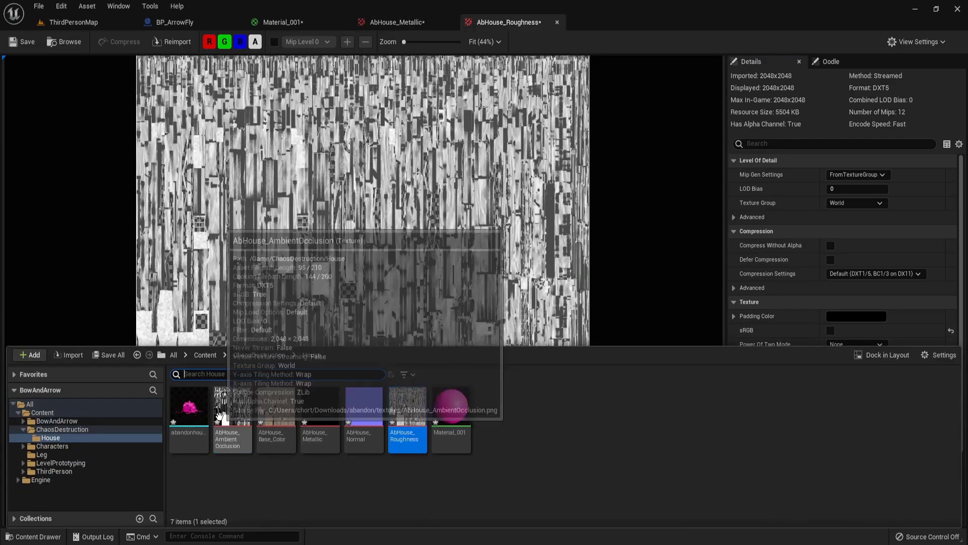
double_click(233, 419)
left_click(830, 330)
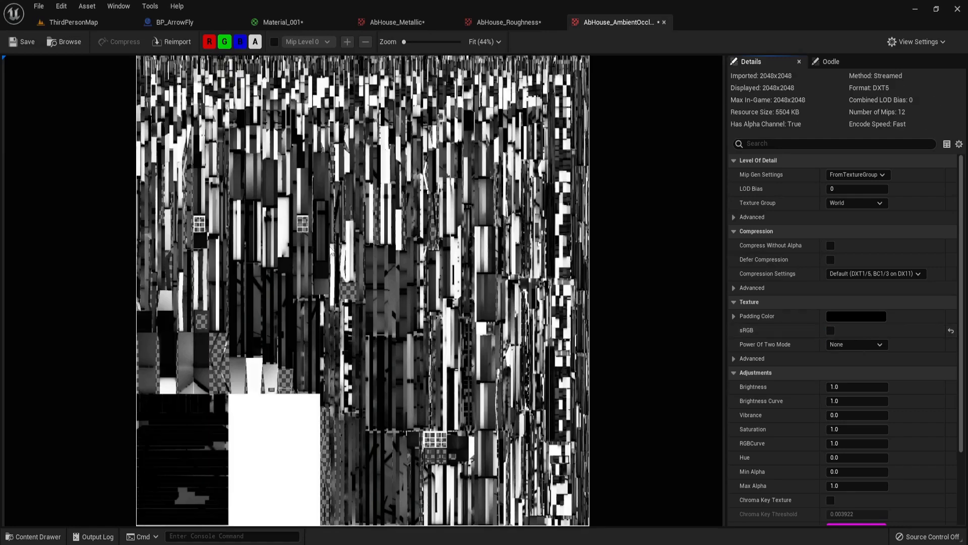
Add the AbHouse_Base_Color texture to the Material_001 graph, connect its RGB to Base Color and delete the pink Param node.
left_click(282, 22)
left_click_drag(276, 396, 363, 92)
left_click_drag(449, 111, 650, 104)
left_click(563, 133)
key("Delete")
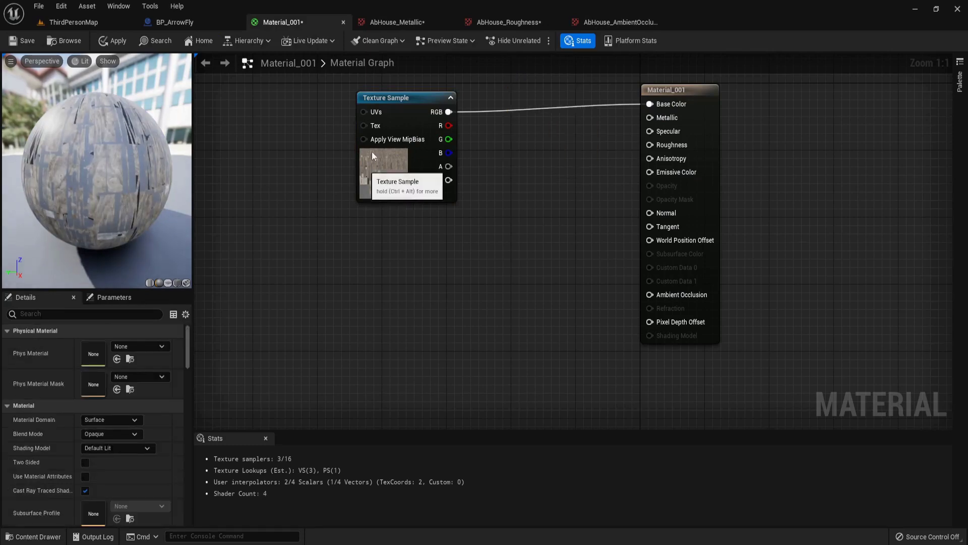
left_click_drag(371, 152, 397, 93)
Add the AbHouse_Metallic texture below the base color sample and connect its RGB to Metallic.
key("ctrl+space")
left_click_drag(317, 398, 382, 157)
left_click_drag(474, 177, 650, 117)
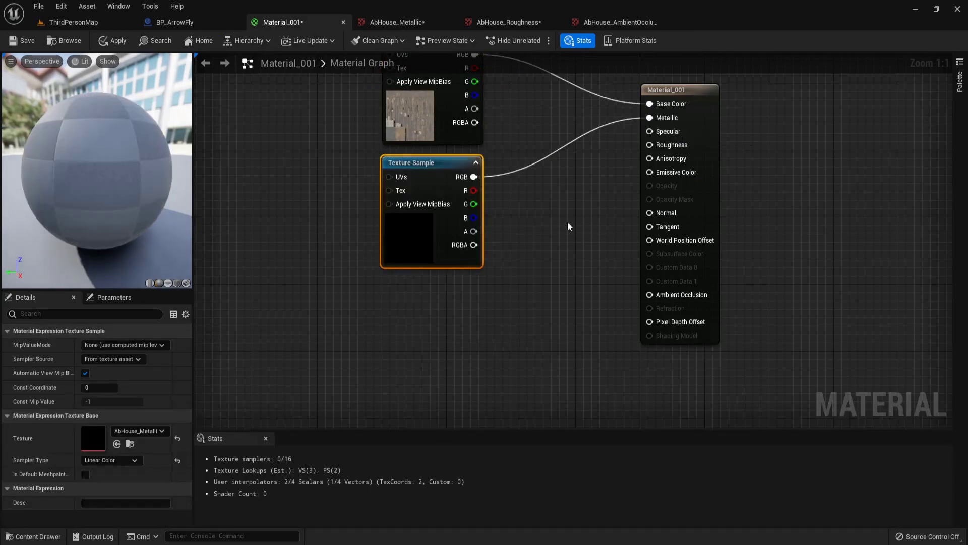
Add the AbHouse_Roughness texture to the material graph and connect its RGB output to Roughness.
left_click(451, 346)
key("ctrl+space")
left_click_drag(407, 391, 525, 214)
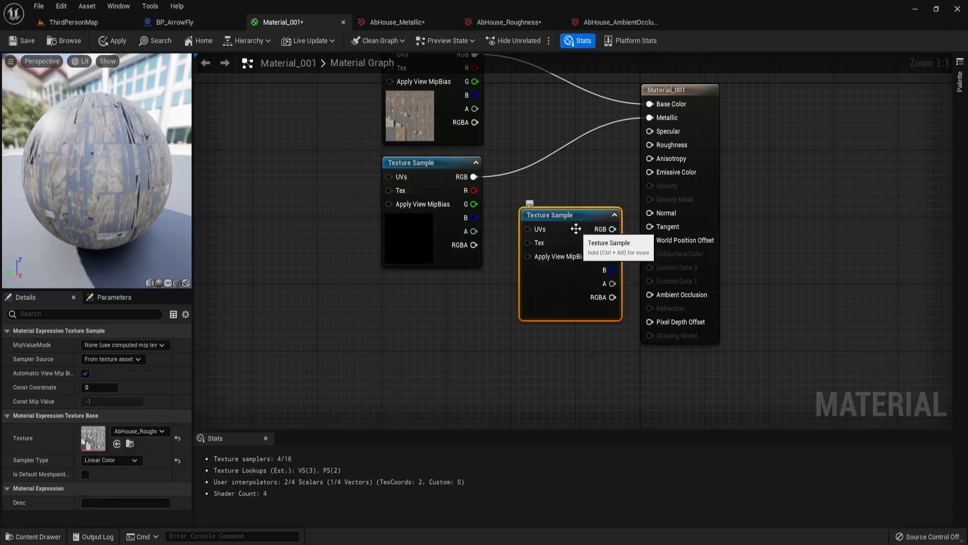
left_click_drag(580, 229, 650, 145)
Add the AbHouse_Normal texture below the roughness sample and connect its RGB output to Normal.
right_click_drag(581, 297, 571, 216)
key("ctrl+space")
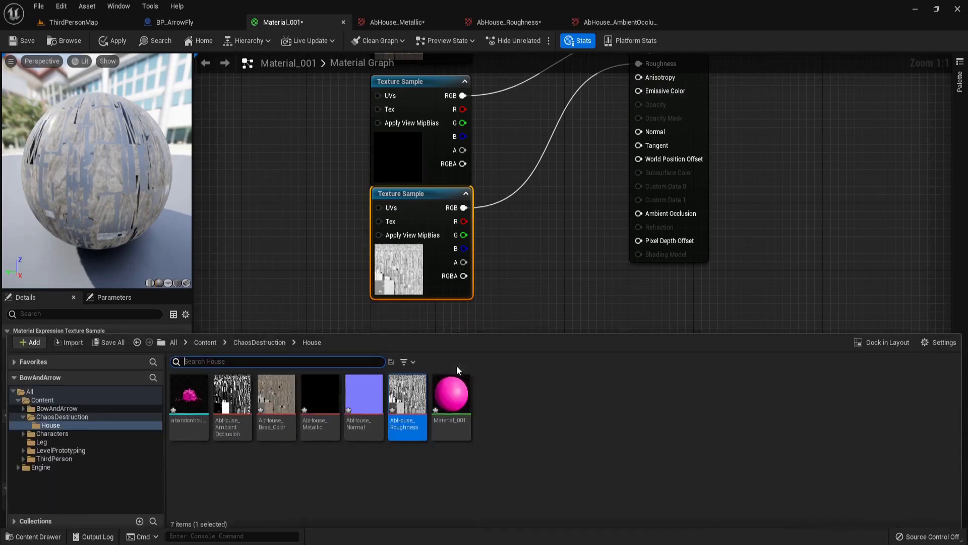
left_click_drag(372, 403, 640, 131)
Add the AbHouse_AmbientOcclusion texture below the normal sample, connect its RGB to Ambient Occlusion and save Material_001.
right_click_drag(564, 366, 580, 216)
key("ctrl+space")
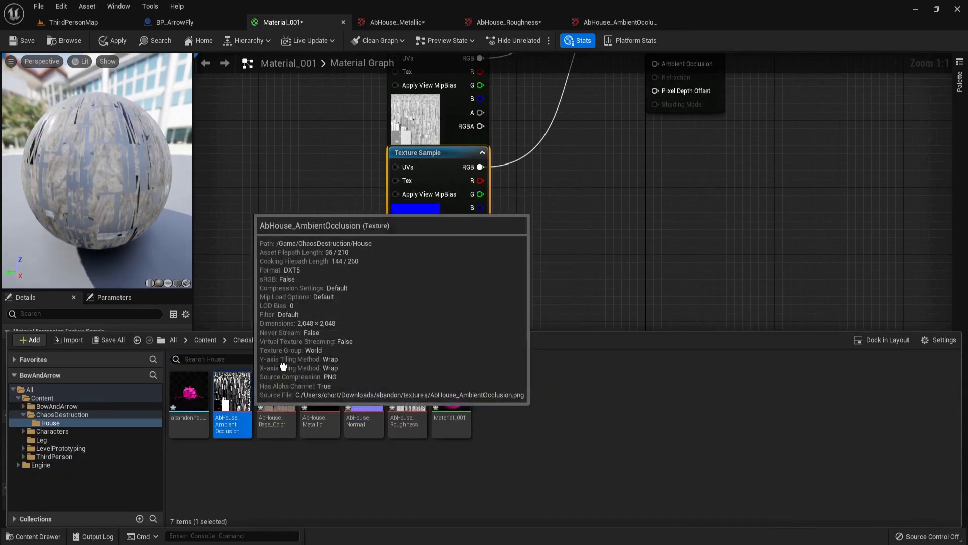
left_click(232, 395)
left_click_drag(536, 204, 536, 204)
left_click_drag(599, 224, 448, 284)
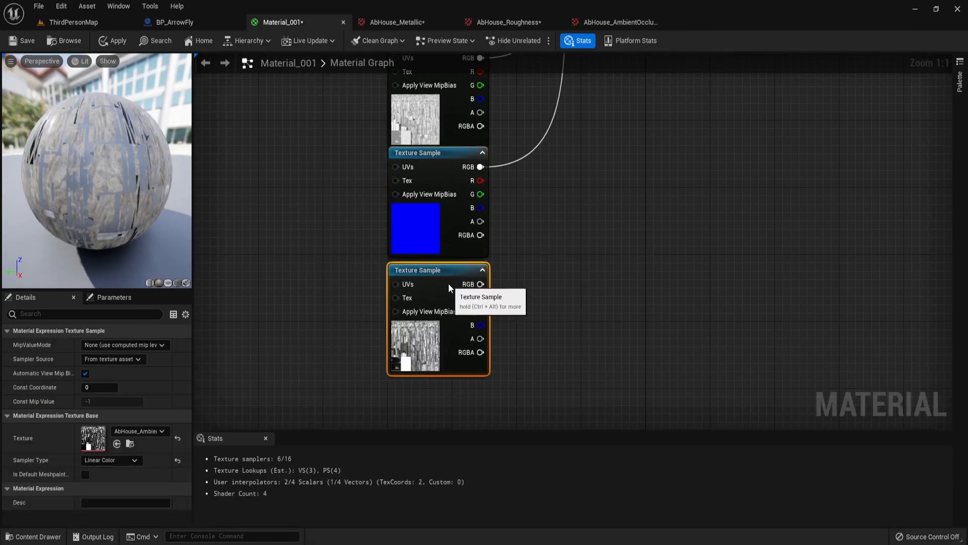
right_click_drag(591, 249, 498, 356)
scroll(495, 372, "down", 1)
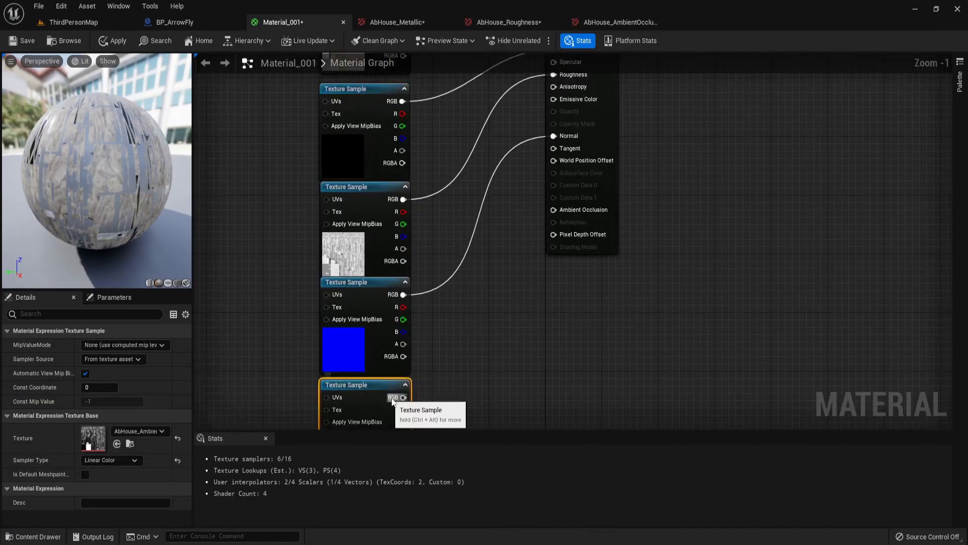
left_click_drag(403, 397, 554, 210)
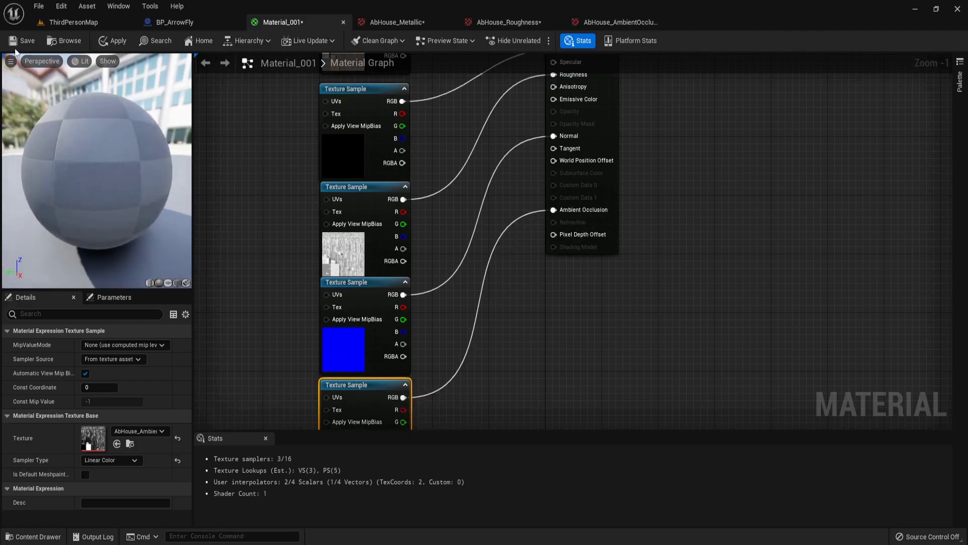
key("ctrl+s")
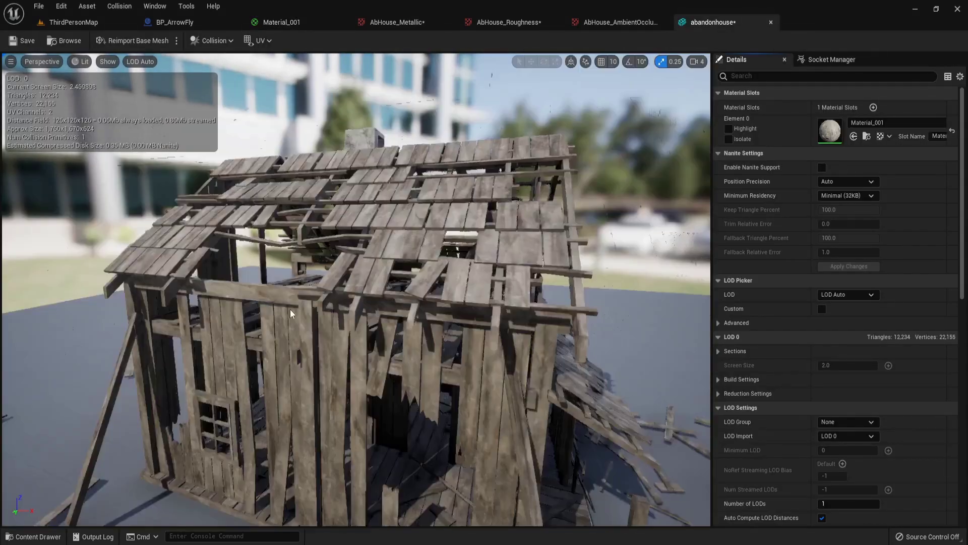
Check the textured house mesh and place abandonhouse from the House folder onto the floor of ThirdPersonMap.
scroll(478, 361, "down", 5)
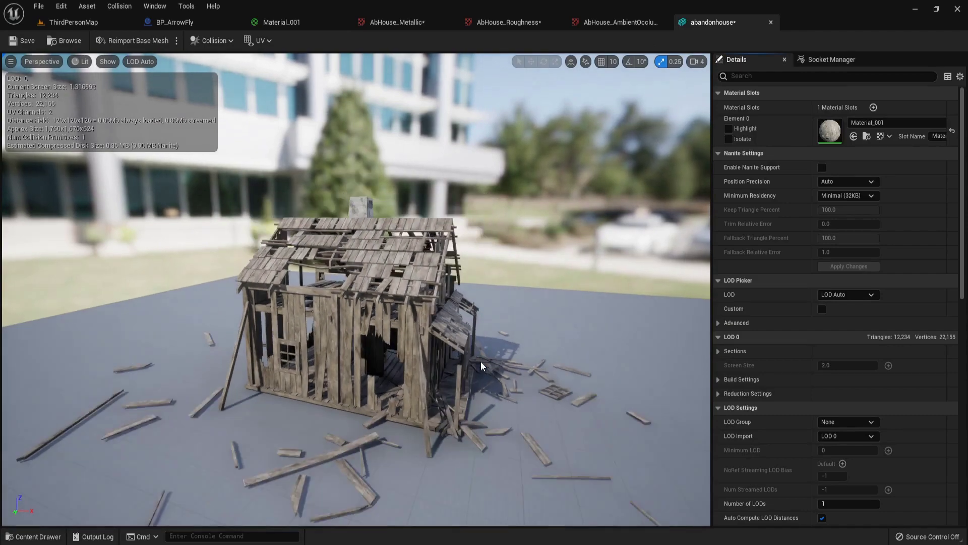
left_click_drag(481, 361, 327, 365)
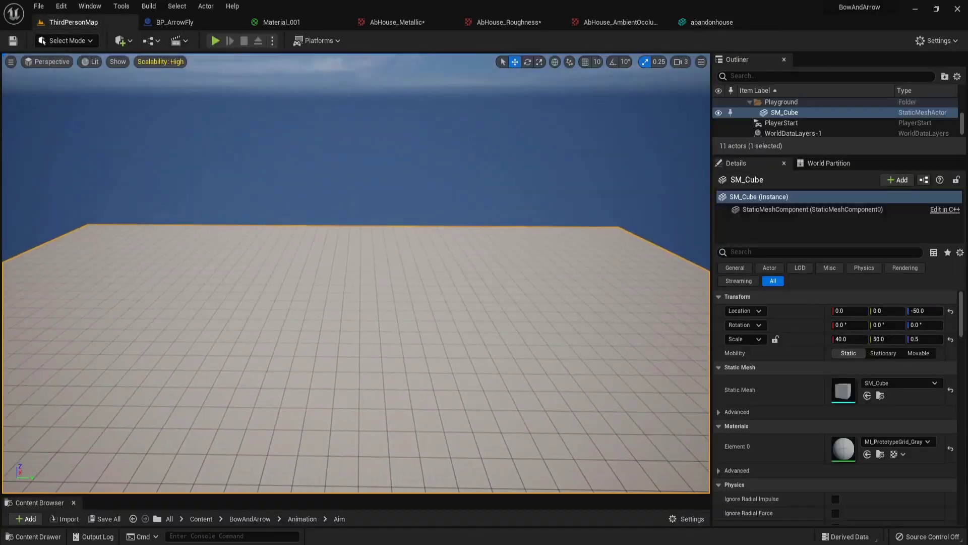
right_click_drag(356, 272, 396, 297)
key("ctrl+space")
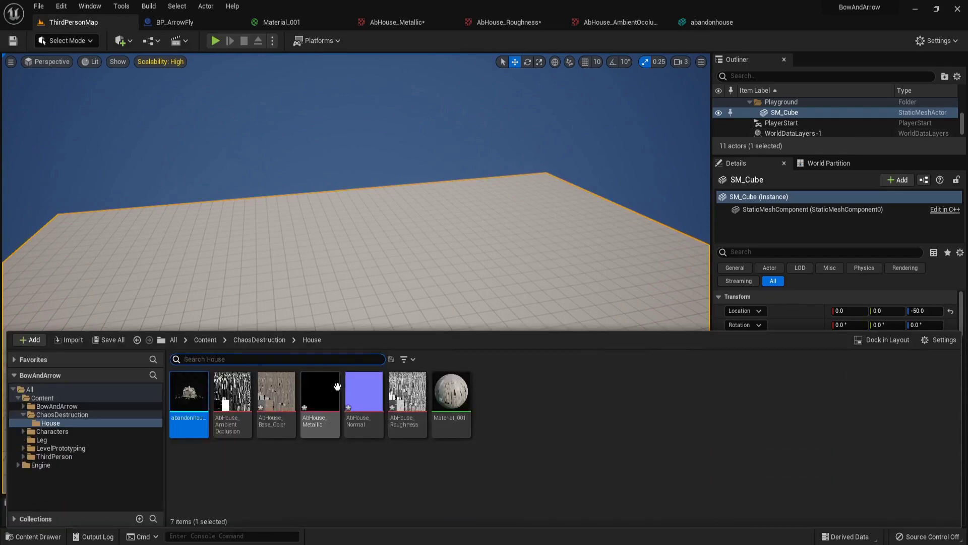
left_click_drag(206, 390, 352, 310)
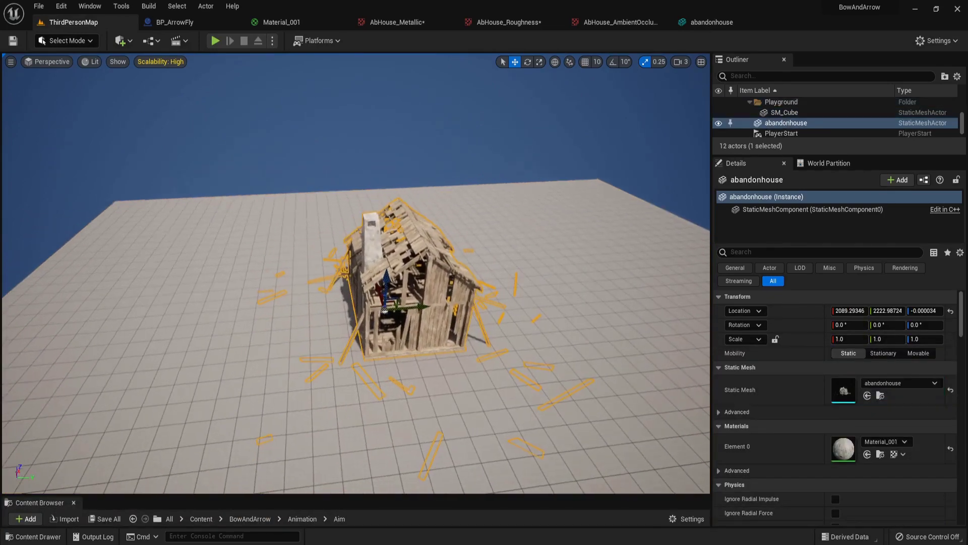
Rotate the house to 180° about Z, move it to about X 2247, Y 2565 and raise it to about Z 10.8.
right_click_drag(454, 353, 555, 329)
right_click_drag(375, 279, 375, 279)
key("a")
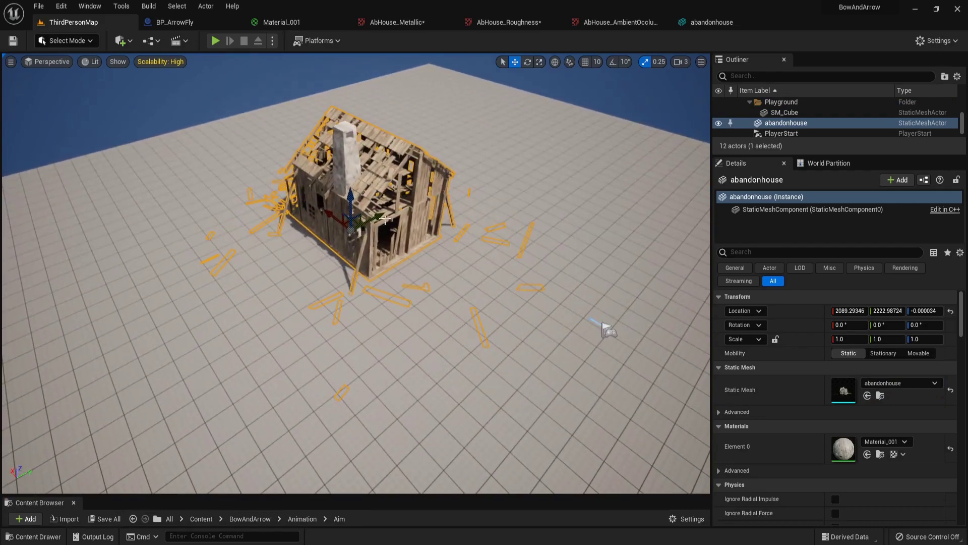
mouse_move(378, 219)
left_mouse_down()
mouse_move(407, 202)
mouse_move(384, 203)
left_mouse_up()
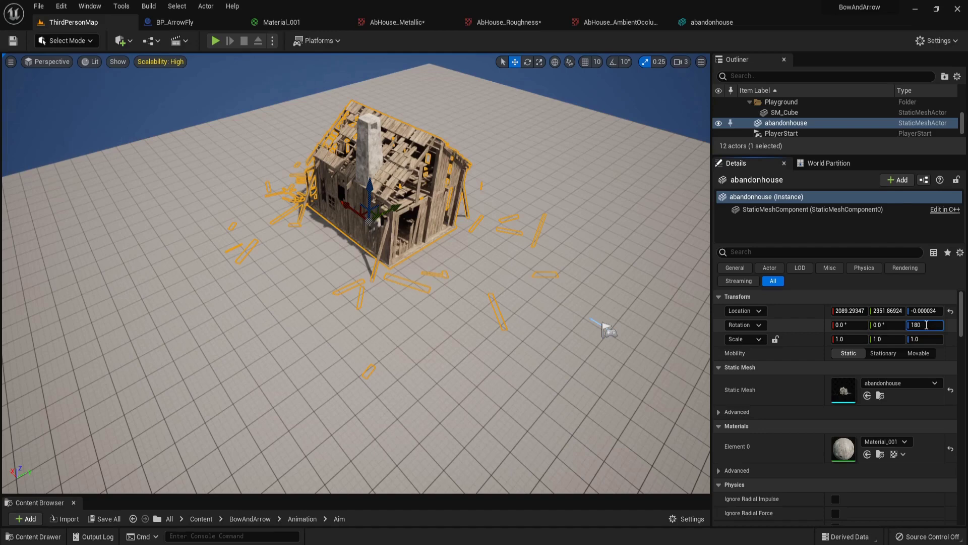
key("Return")
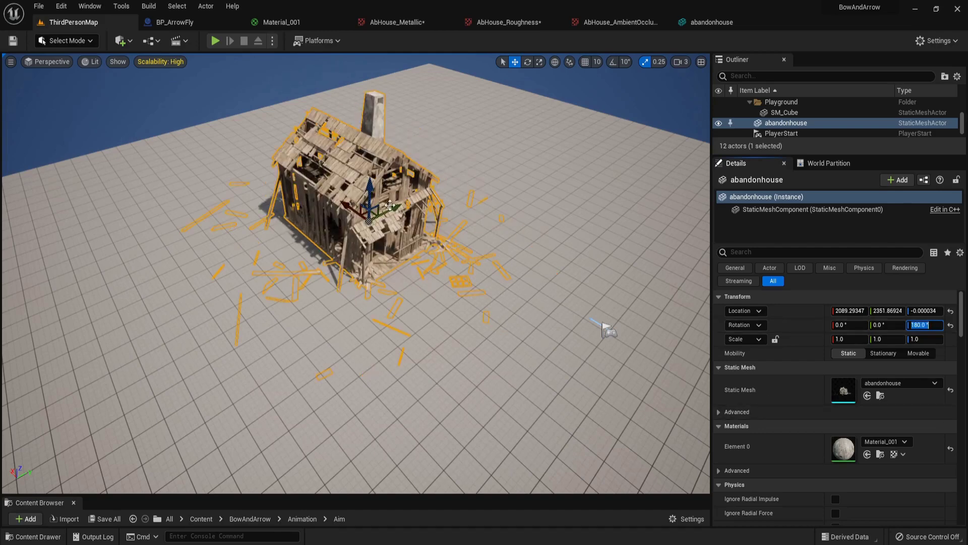
left_click_drag(390, 206, 432, 183)
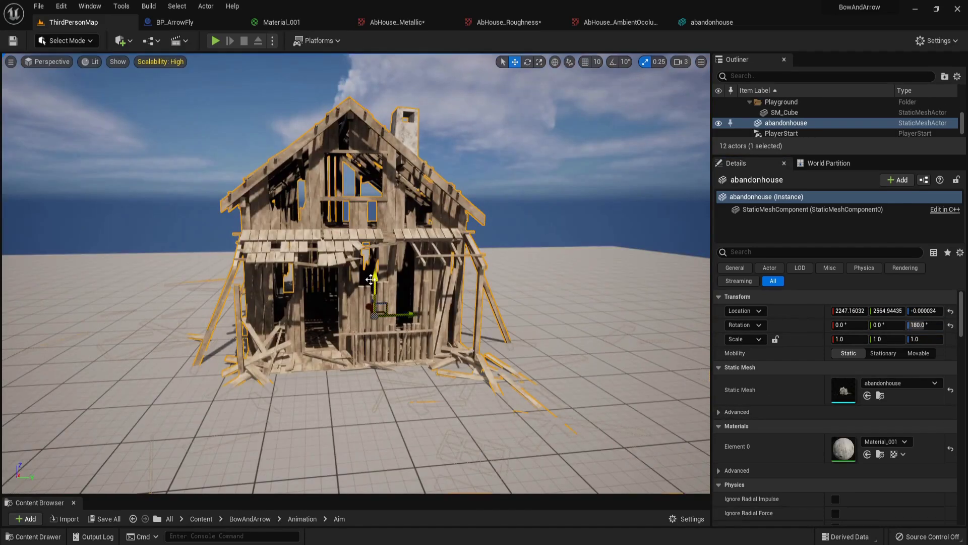
left_click_drag(371, 279, 373, 274)
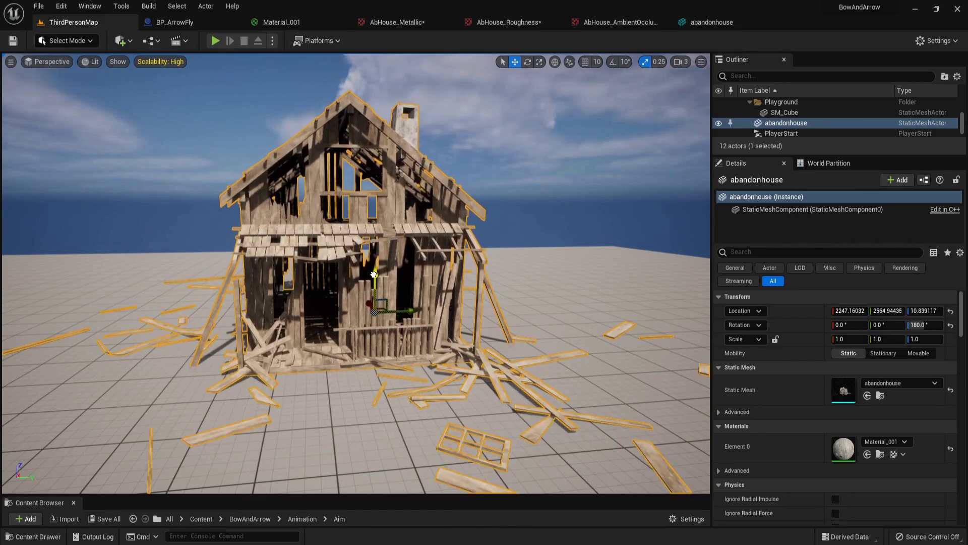
left_click(518, 245)
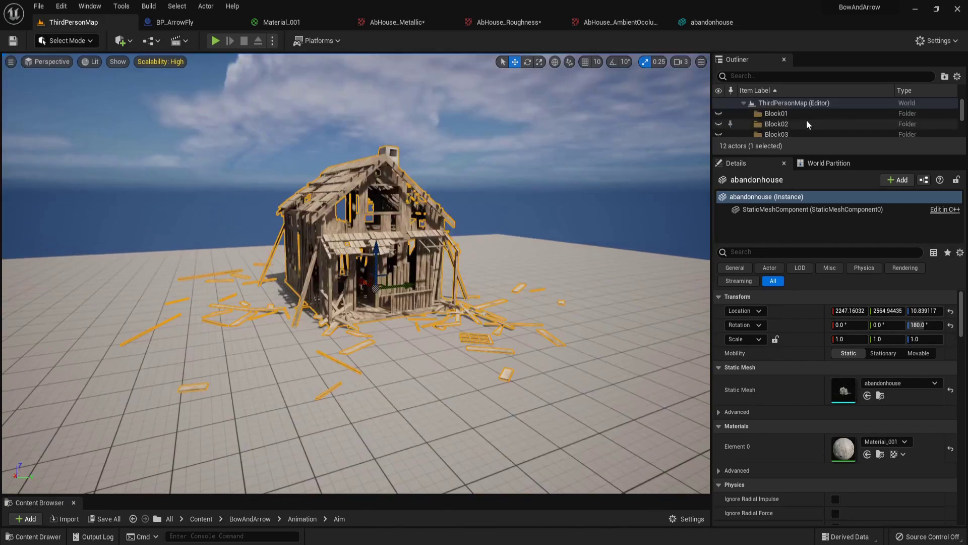
Select the DirectionalLight in the level and adjust its Y rotation to change the sunlight angle.
scroll(806, 120, "down", 4)
scroll(807, 120, "up", 2)
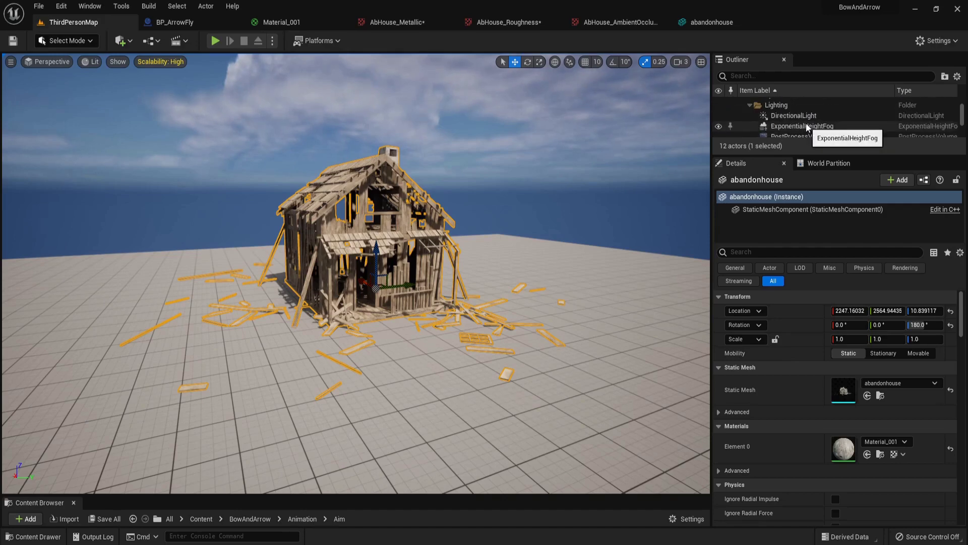
left_click_drag(814, 154, 816, 248)
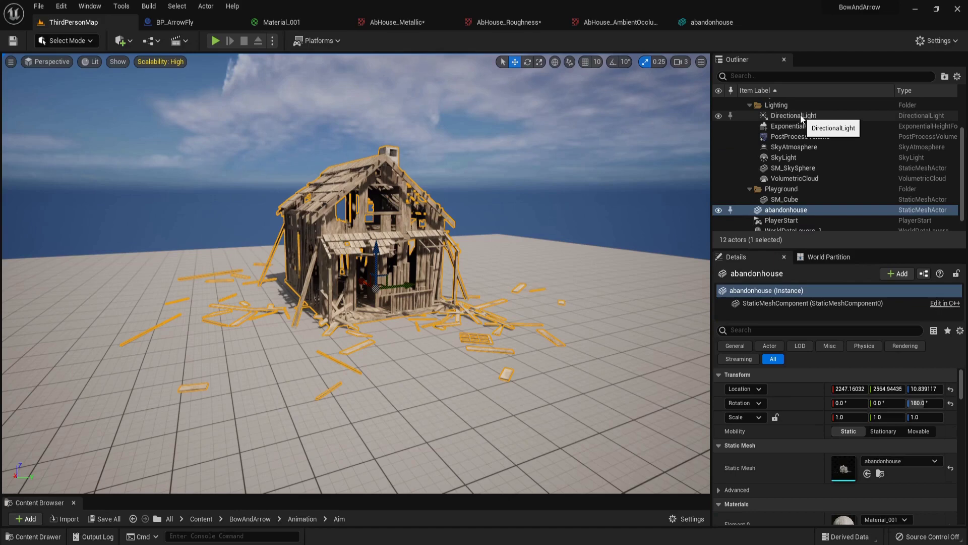
left_click(802, 116)
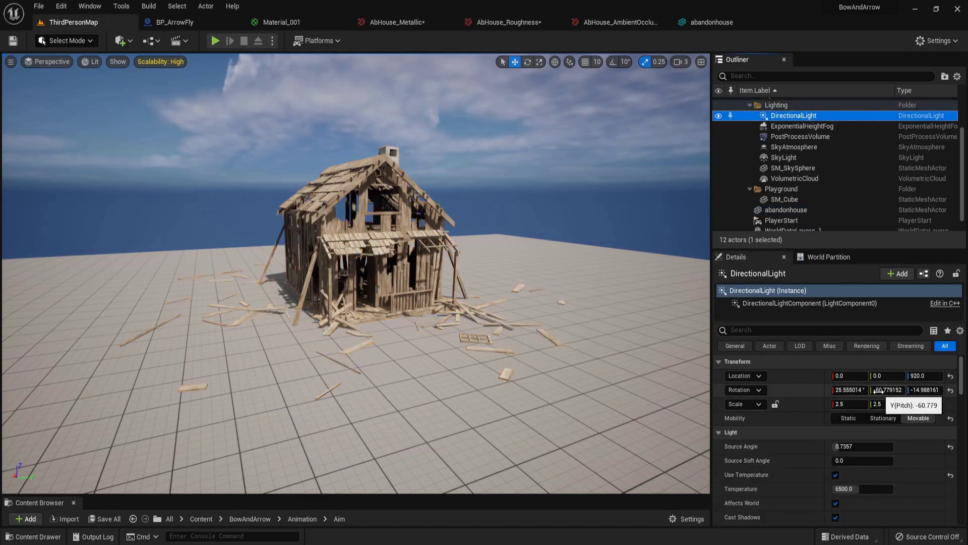
left_click_drag(875, 392, 896, 390)
Enter Fracture mode and create abandonhouse_GeometryCollection from the house in the ChaosDestruction/House folder.
left_click(63, 41)
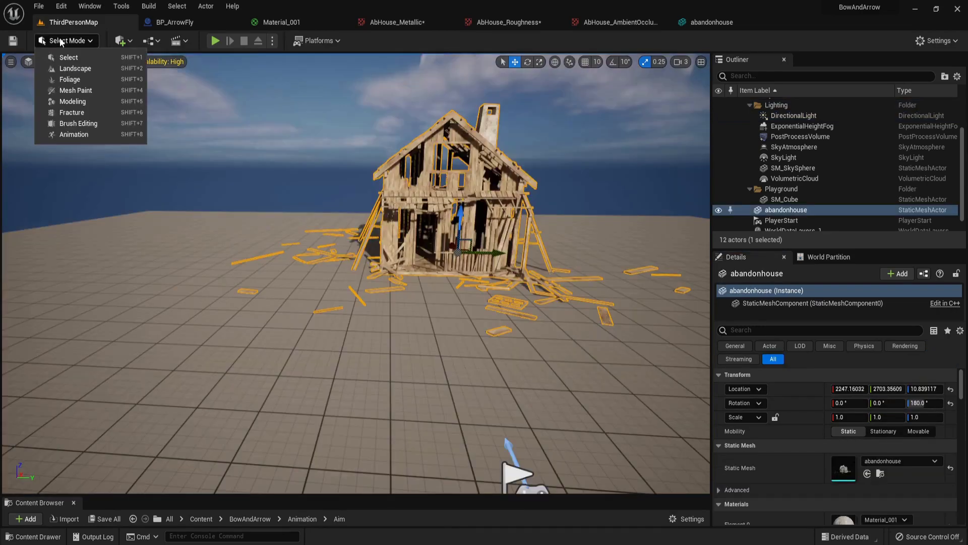
left_click(71, 113)
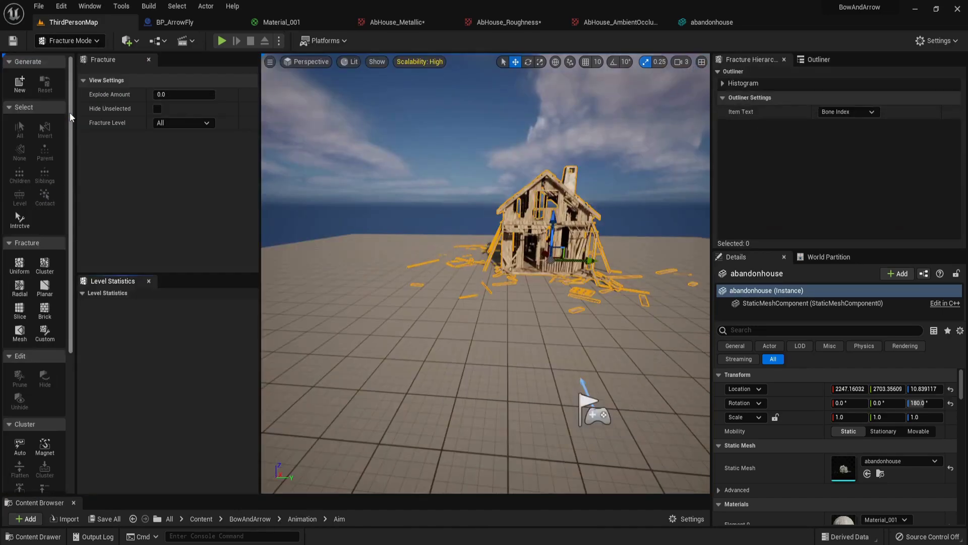
left_click(18, 85)
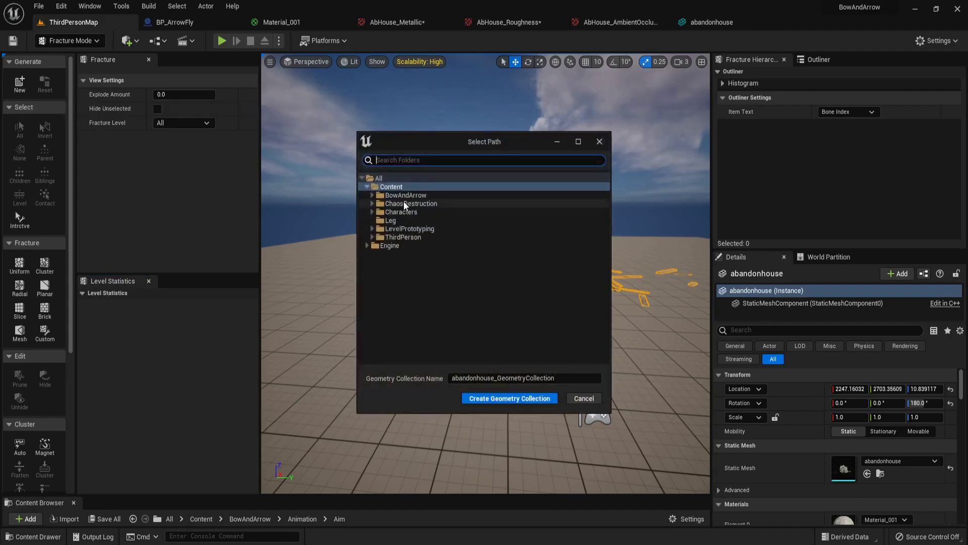
left_click(372, 204)
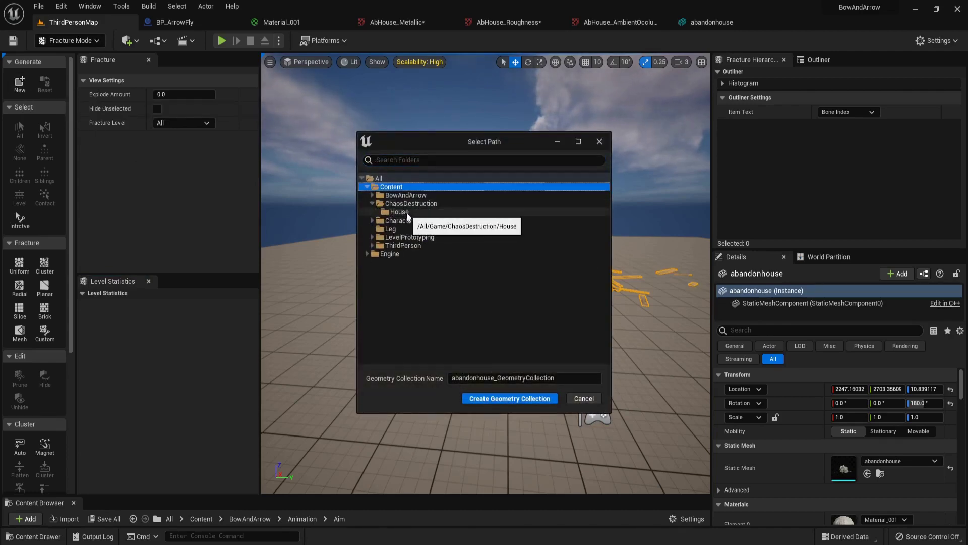
left_click(388, 213)
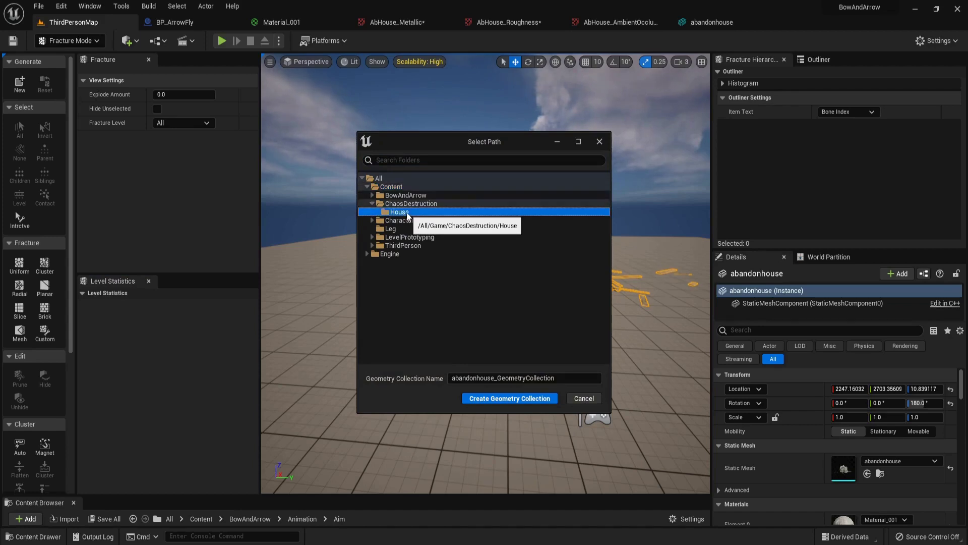
left_click(521, 403)
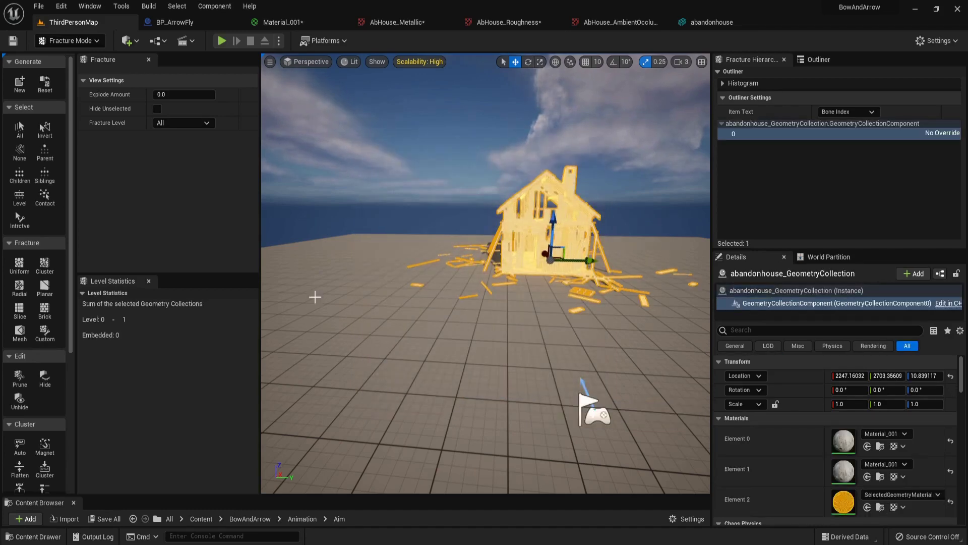
Apply Uniform Voronoi fracture twice to the house collection with minimum and maximum sites of 20.
right_click_drag(383, 282, 434, 284)
key("w")
left_click(22, 267)
right_click_drag(491, 261, 518, 248)
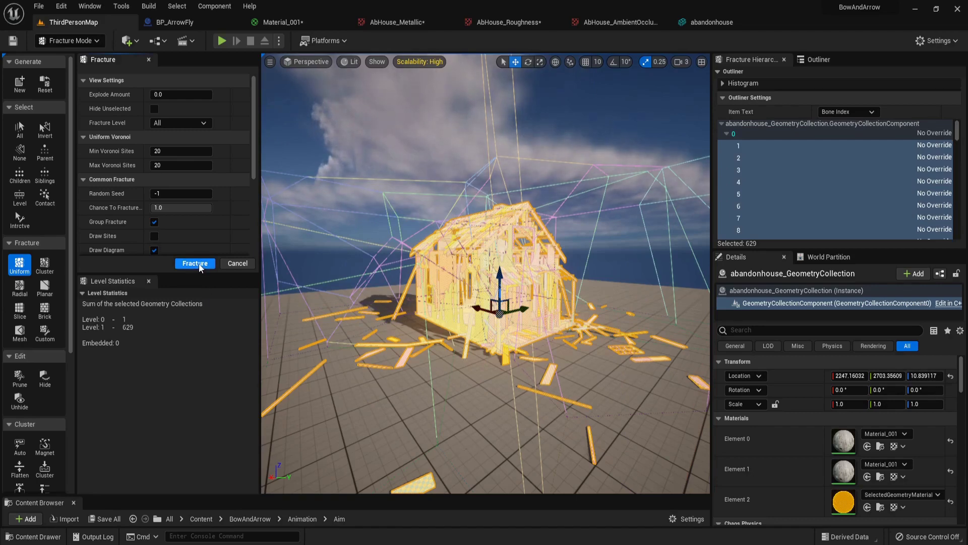
left_click(199, 265)
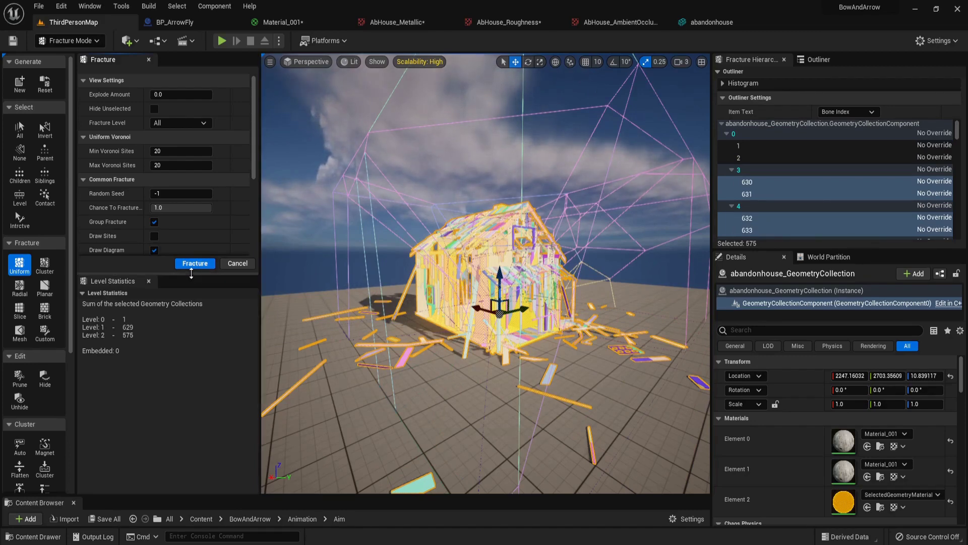
Apply Cluster Voronoi fracture twice to the house pieces with 8 clusters and 2 to 30 sites per cluster.
left_click(45, 264)
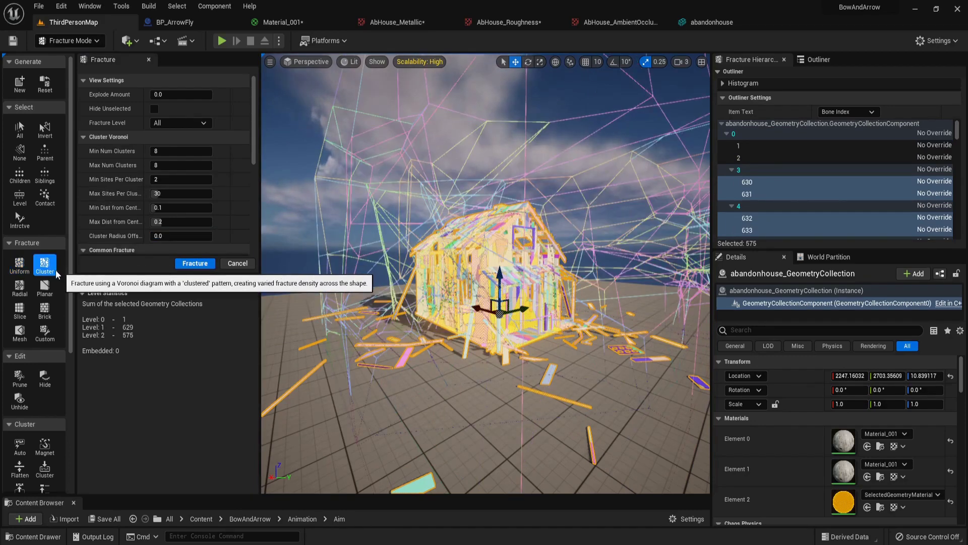
left_click(209, 265)
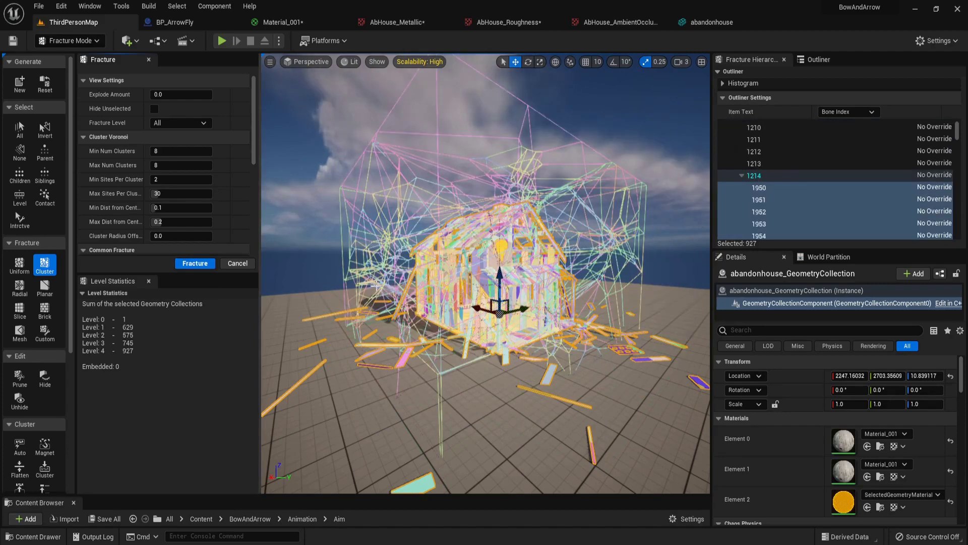
left_click_drag(337, 293, 361, 239)
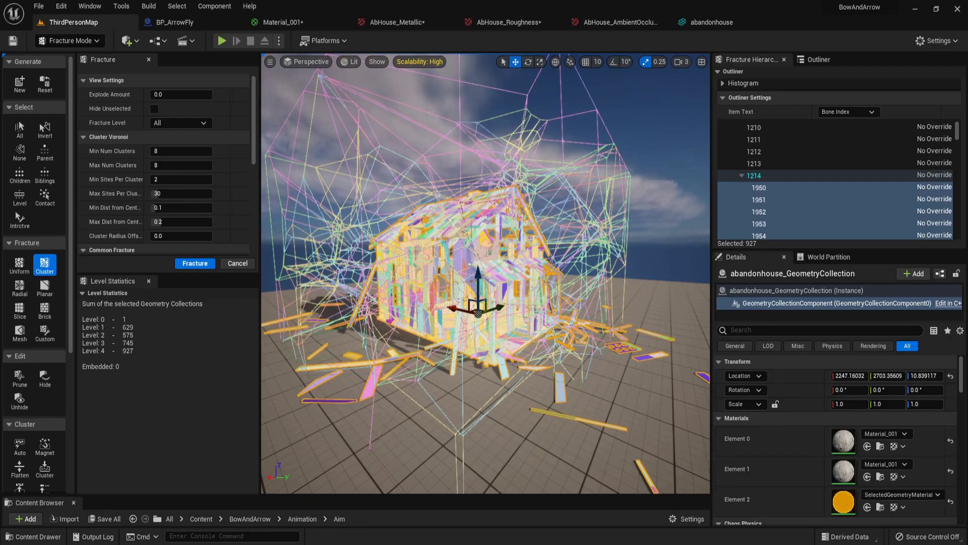
left_click_drag(360, 240, 379, 198)
Return to Select mode, turn off Show Bone Colors for the house's geometry collection and deselect it.
key("shift+1")
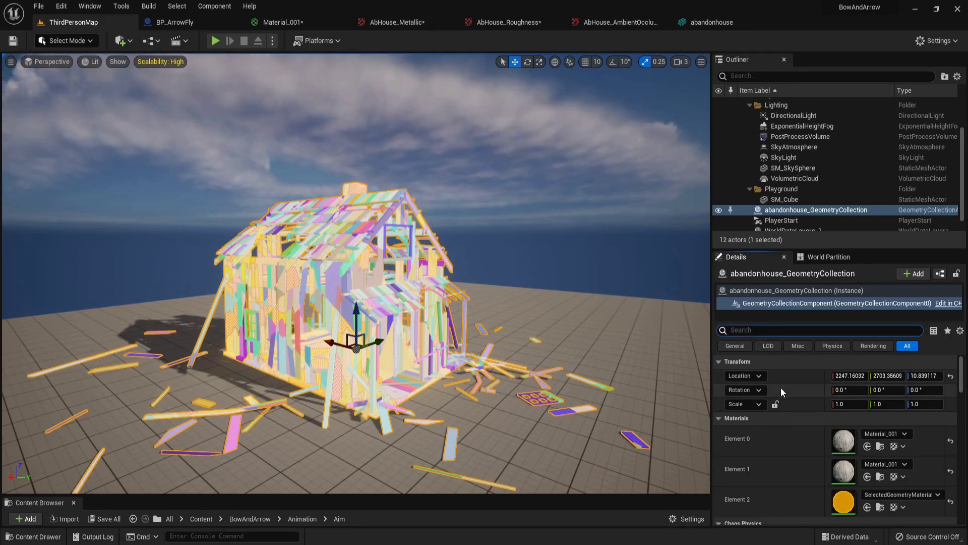
type("bone")
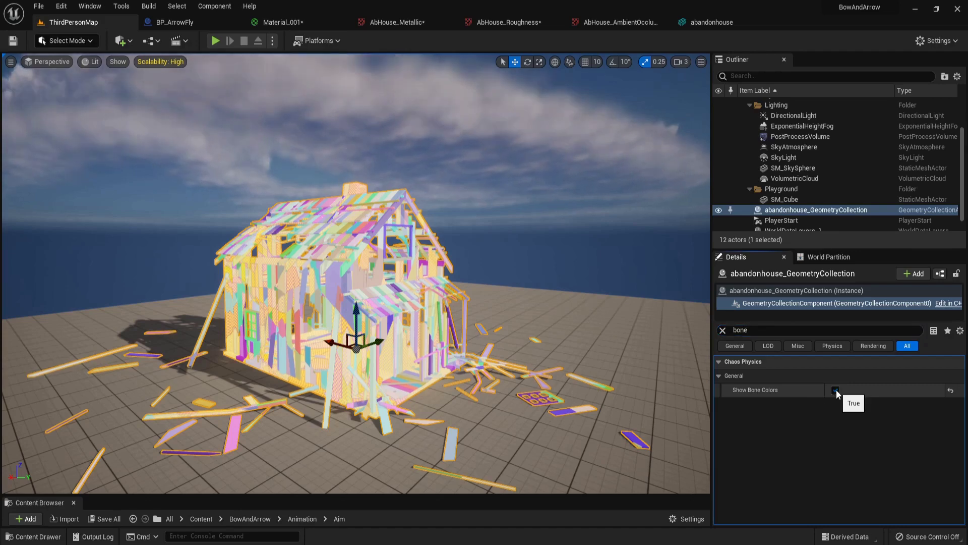
left_click(548, 258)
Place FS_AnchorField_Generic from the ChaosDestruction folder on the floor by the house's front corner.
key("ctrl+space")
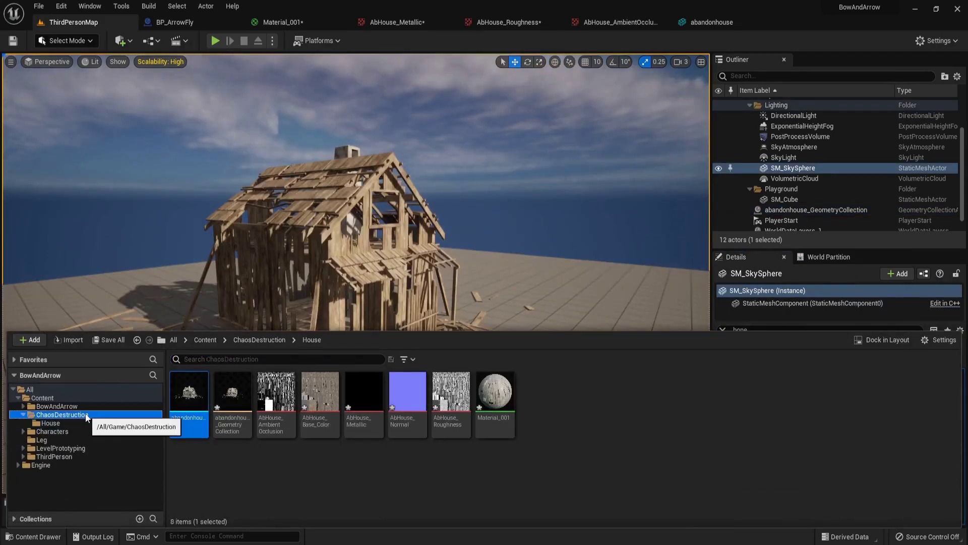
left_click(85, 414)
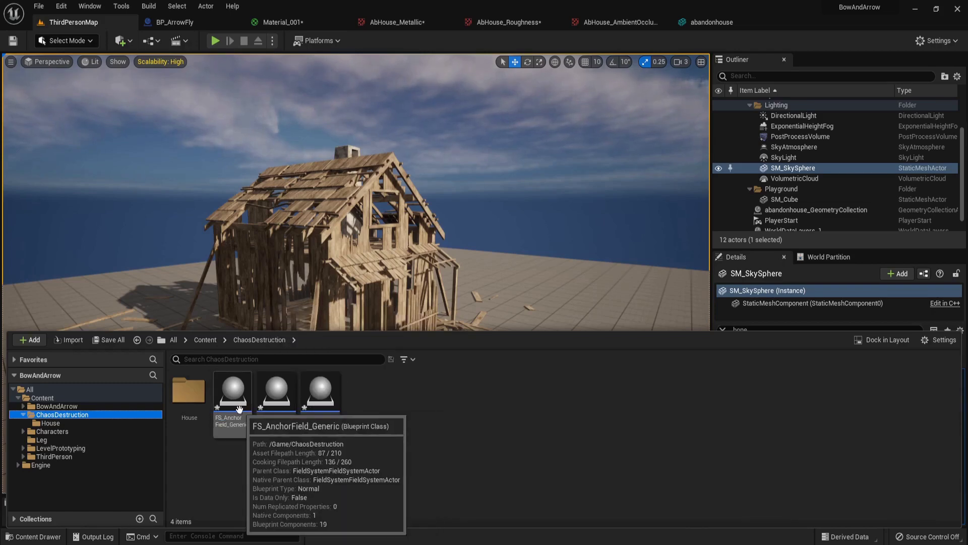
left_click_drag(239, 408, 356, 385)
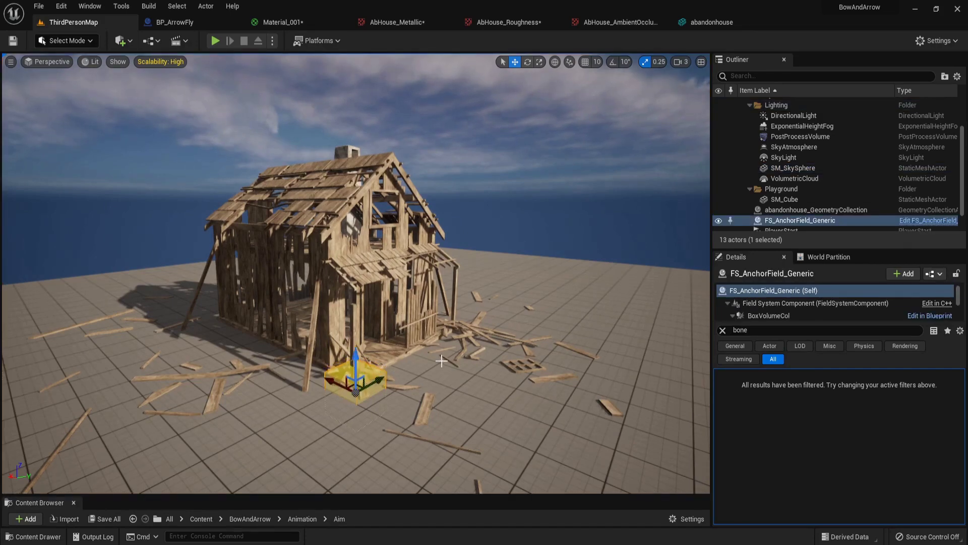
Stretch the anchor field to a Y scale of about 10.35 and shift it along the house front to about Y 2576.
right_click_drag(442, 361, 404, 367)
key("d")
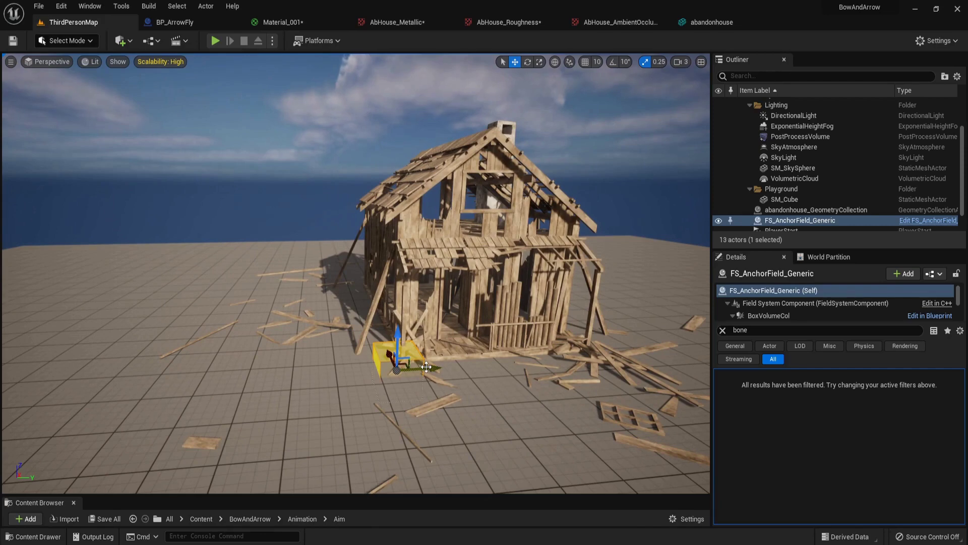
left_click(722, 330)
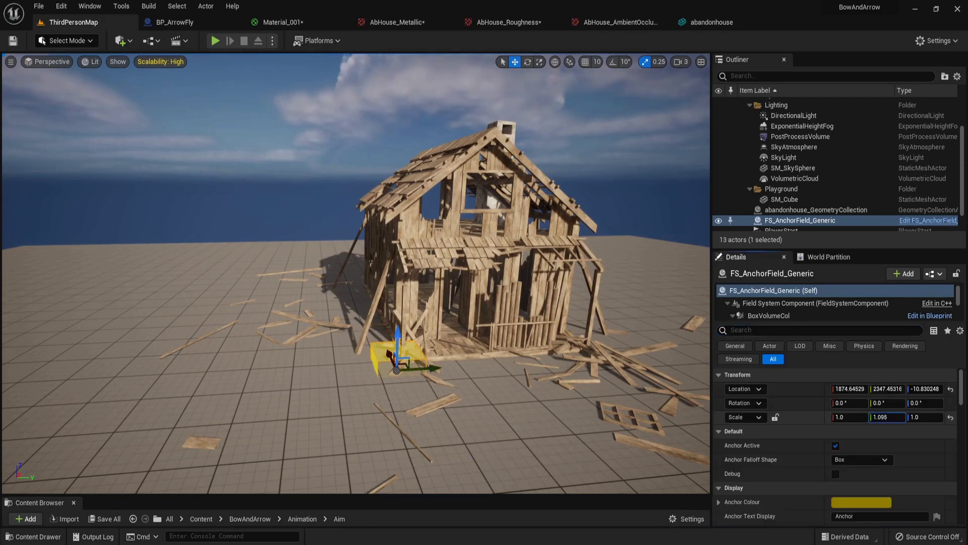
mouse_move(887, 417)
left_mouse_down()
mouse_move(922, 417)
mouse_move(900, 417)
left_mouse_up()
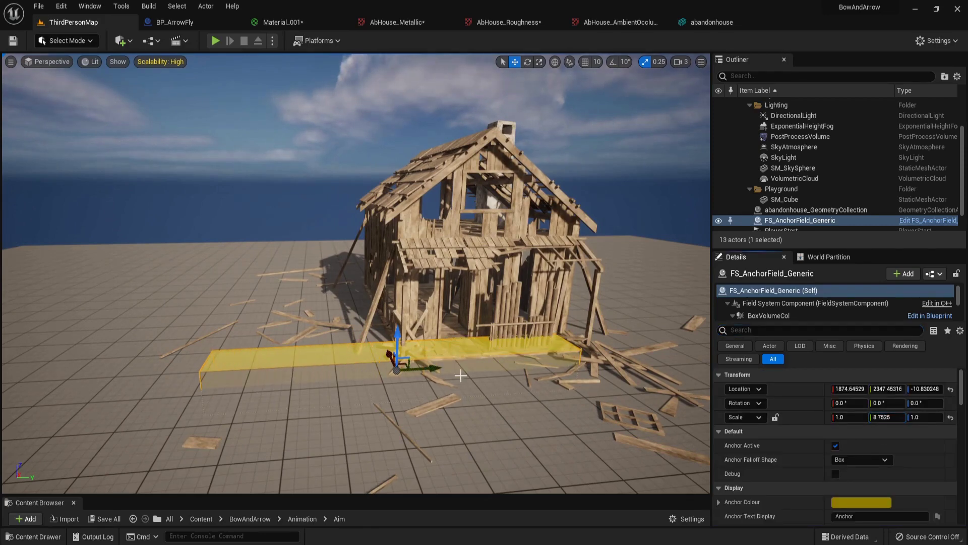
left_click_drag(435, 370, 525, 363)
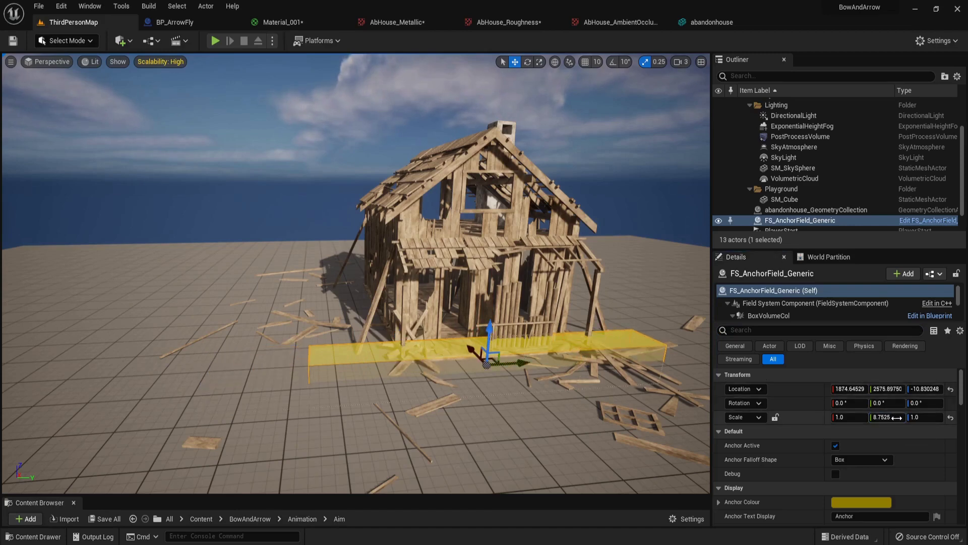
left_click_drag(894, 418, 900, 417)
Enlarge the anchor field to a scale of about 15.6 in X and 13.6 in Y and move it under the house to about X 2253.
left_click_drag(842, 417, 854, 417)
right_click_drag(356, 272, 318, 303)
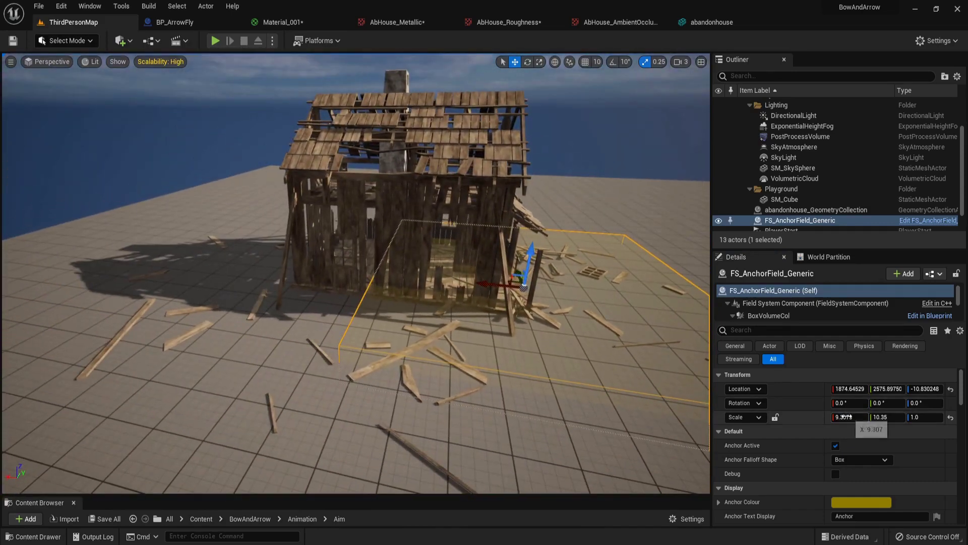
left_click_drag(850, 416, 897, 416)
left_click_drag(489, 280, 372, 271)
left_click_drag(851, 417, 908, 417)
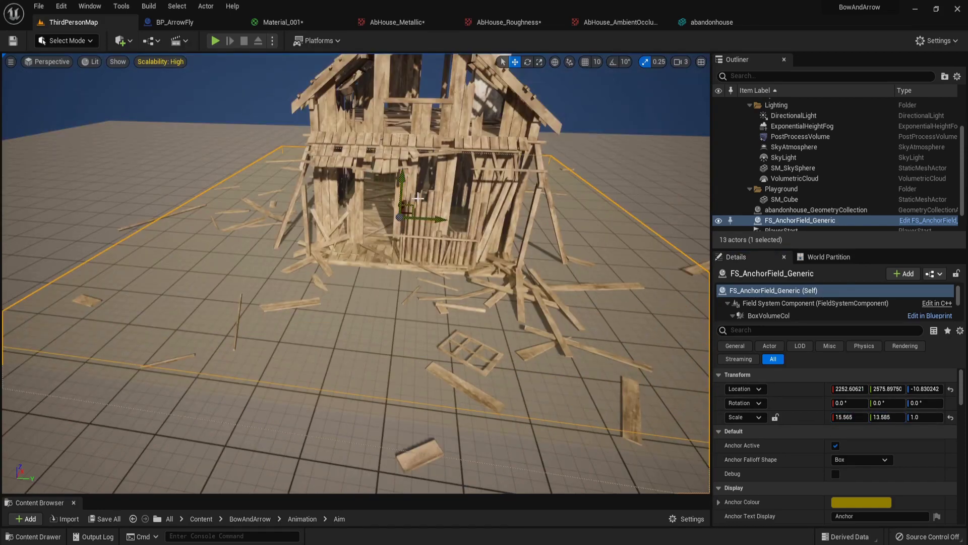
Add the placed FS_AnchorField_Generic as an initialization field of the house's geometry collection and check the collection's Collision settings.
left_click(455, 146)
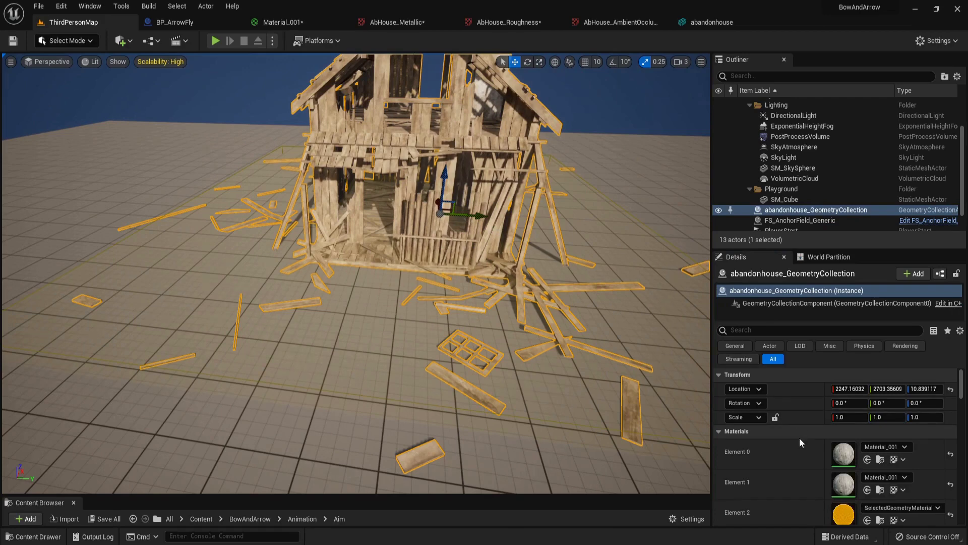
scroll(800, 438, "down", 5)
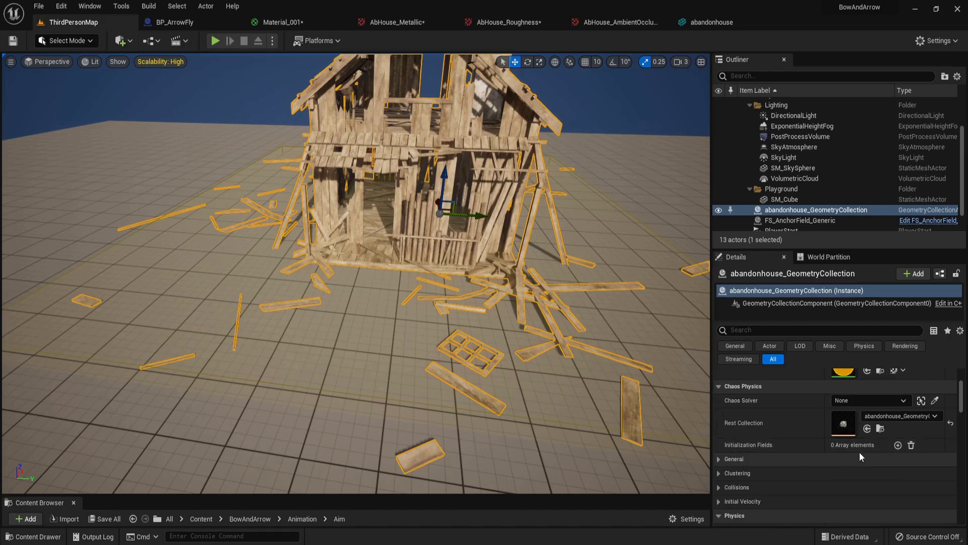
left_click(898, 445)
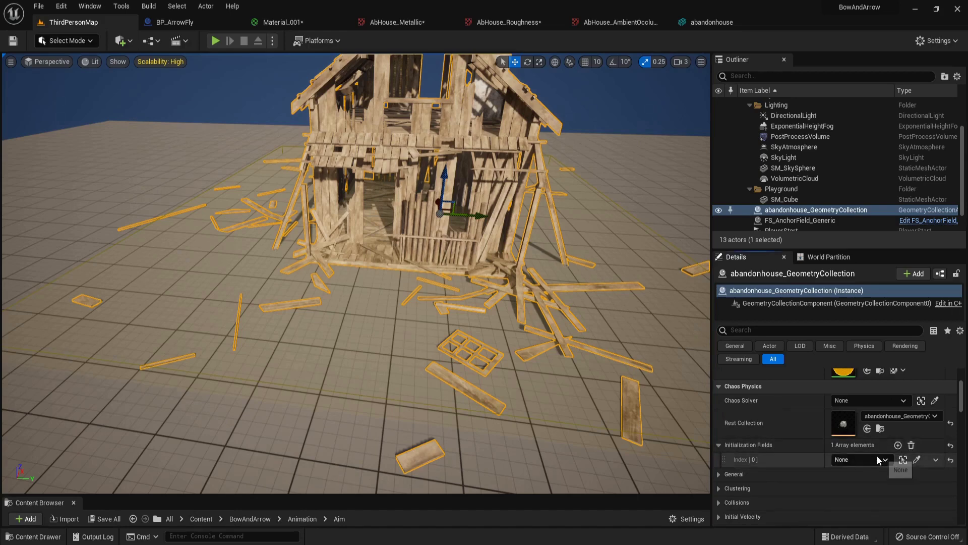
left_click(917, 459)
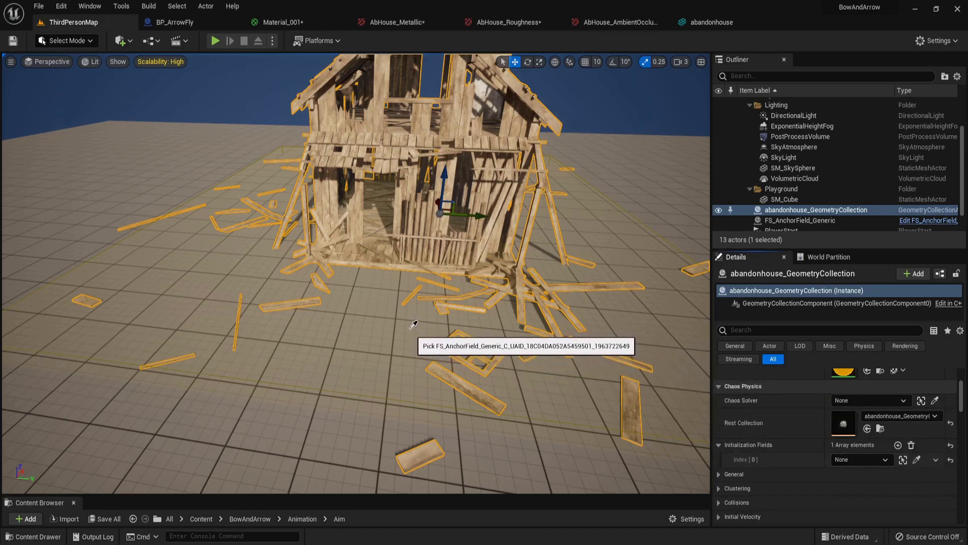
left_click(375, 308)
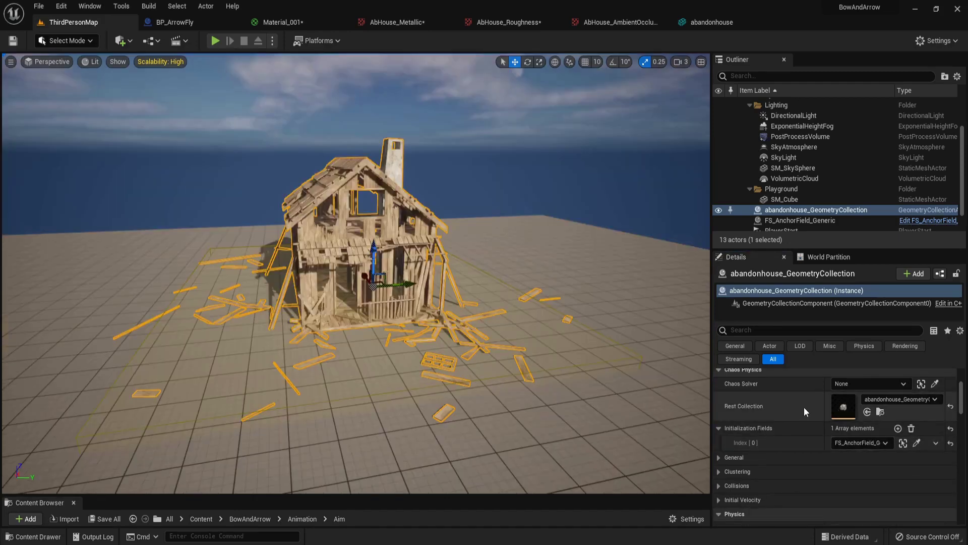
scroll(805, 402, "down", 3)
scroll(805, 401, "down", 10)
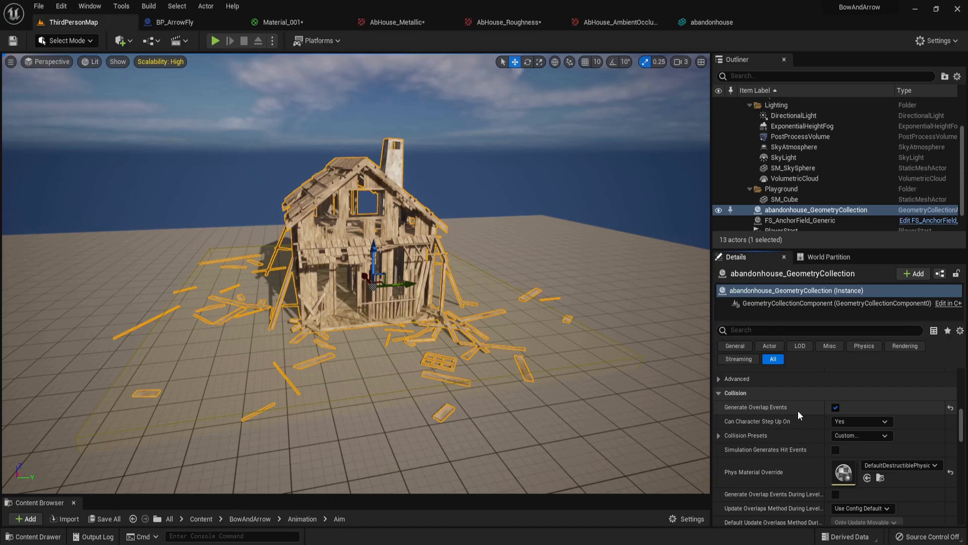
In BP_ArrowFly's Event Graph, disconnect Spawn System at Location from Set Collision Enabled and move it aside with its Box and Get World Location nodes.
left_click(201, 24)
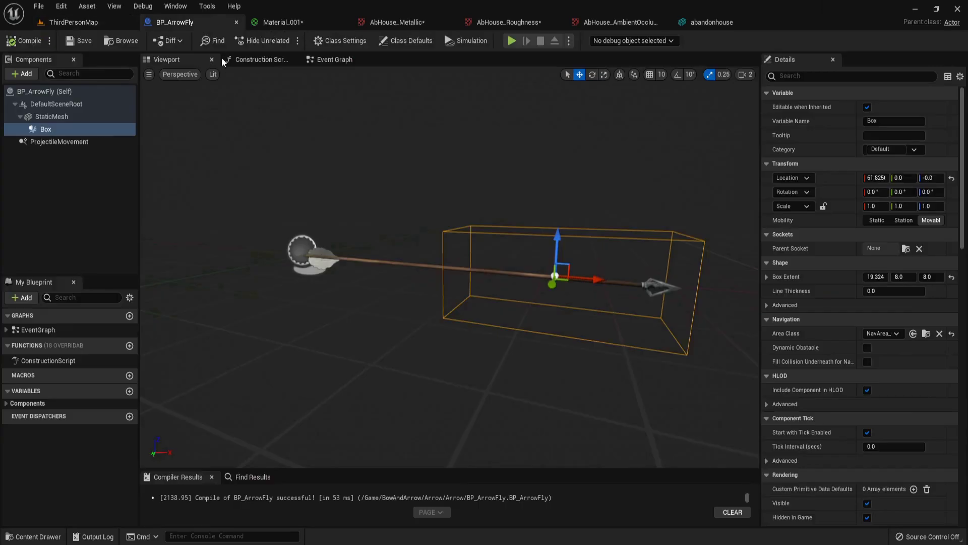
left_click(320, 61)
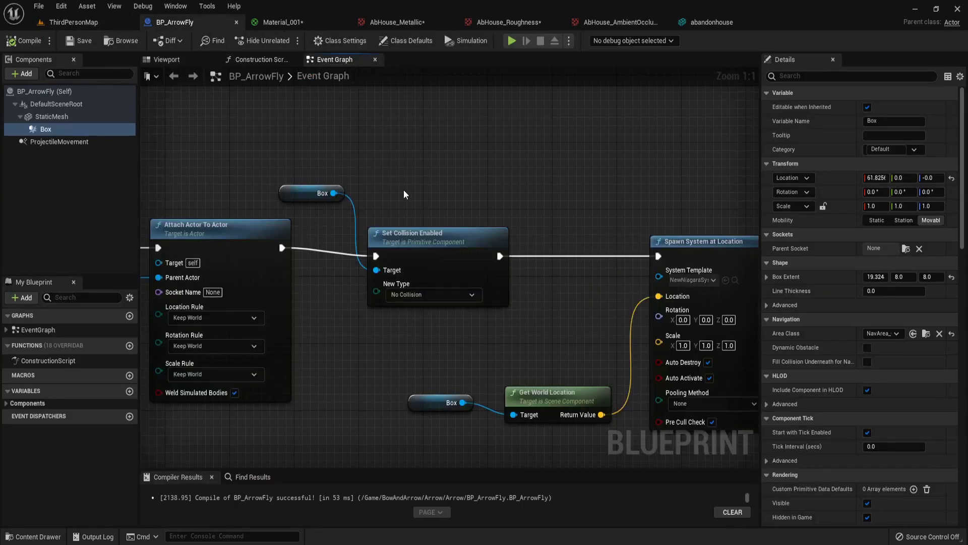
scroll(408, 196, "down", 2)
scroll(621, 270, "up", 4)
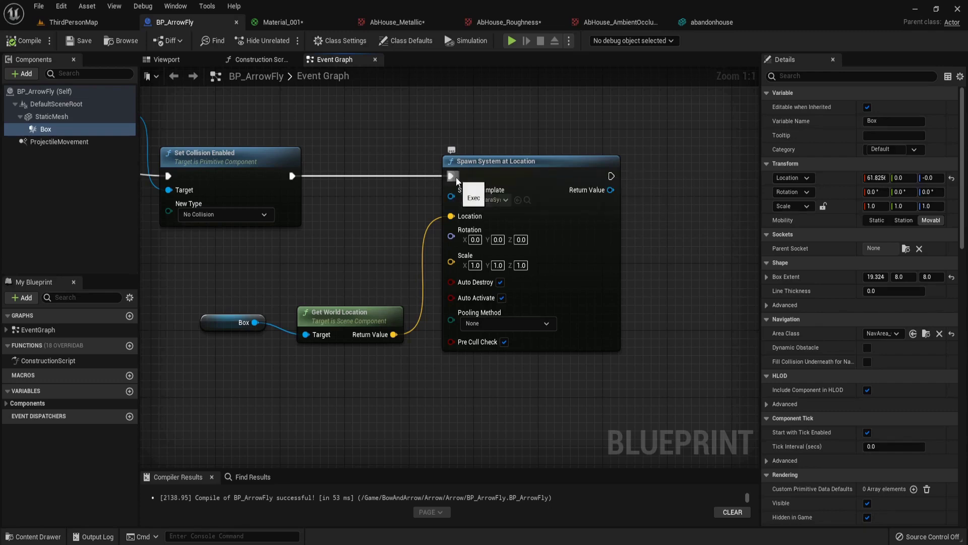
left_click_drag(453, 176, 358, 149, "ctrl")
key("Escape")
scroll(555, 307, "down", 5)
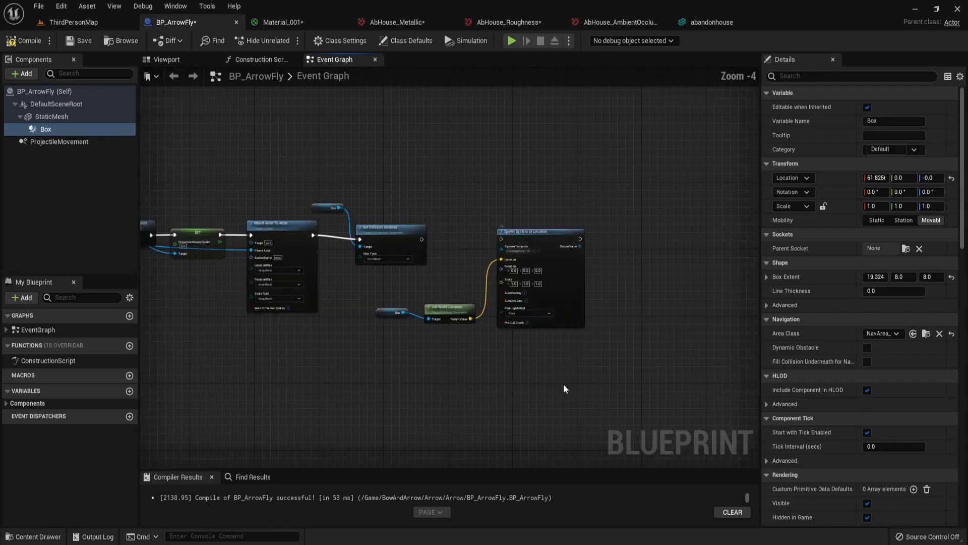
left_click_drag(564, 388, 356, 276)
left_click_drag(555, 269, 652, 134)
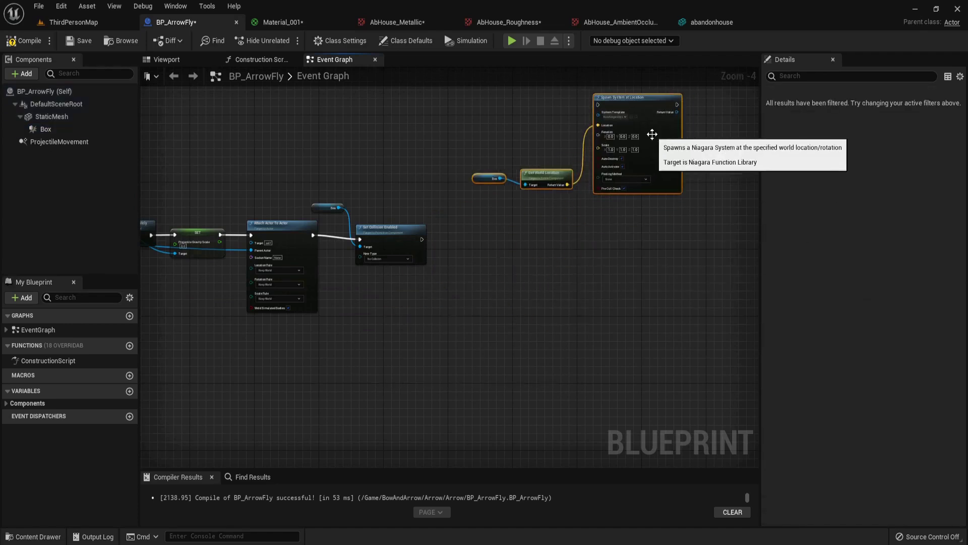
Add a custom event named SpawnField in the empty area below the On Component Begin Overlap (Box) event.
right_click_drag(652, 134, 195, 337)
scroll(295, 335, "up", 2)
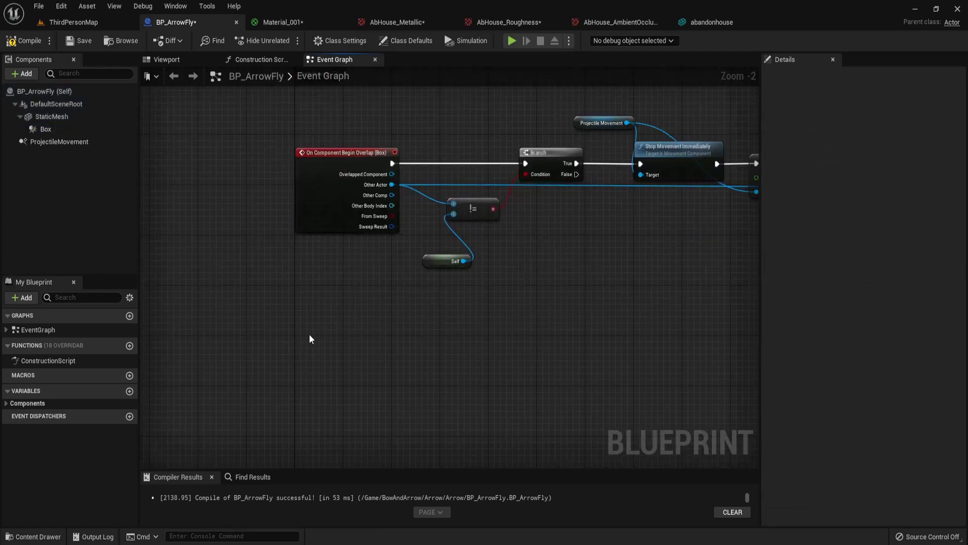
right_click(310, 335)
type("custom")
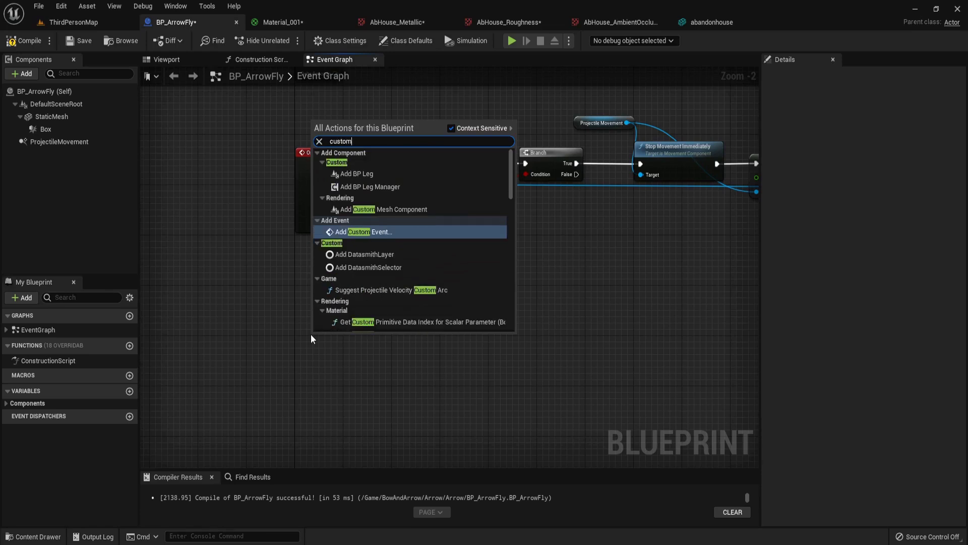
key("Return")
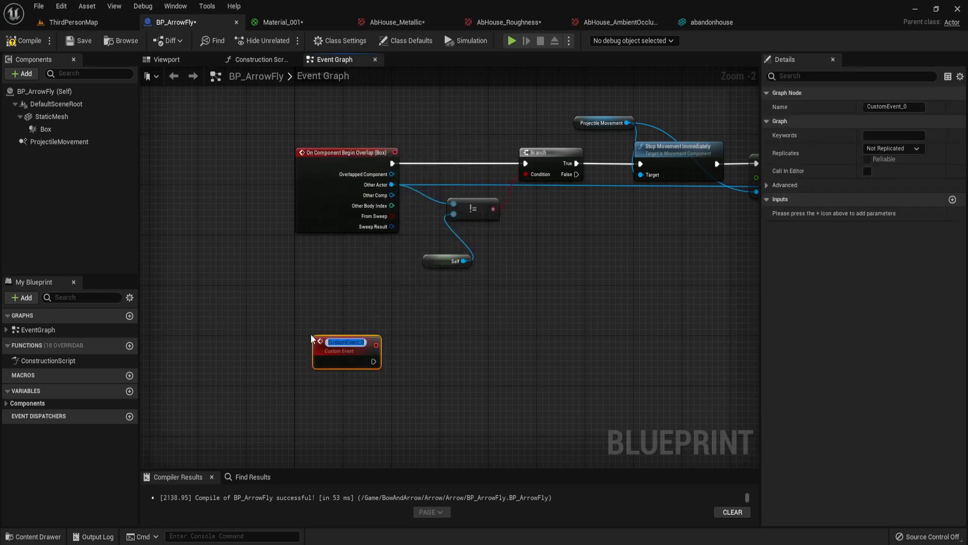
type("Spawn")
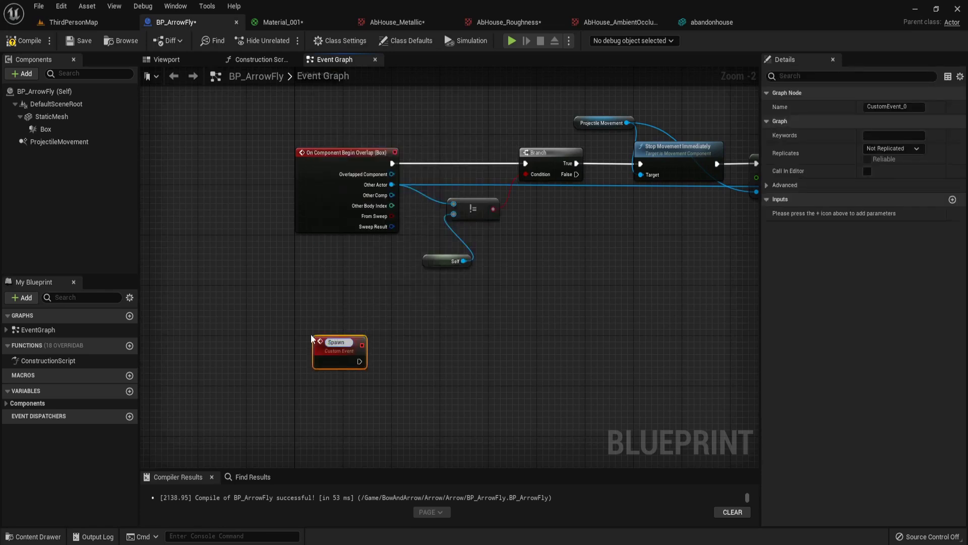
type("Field")
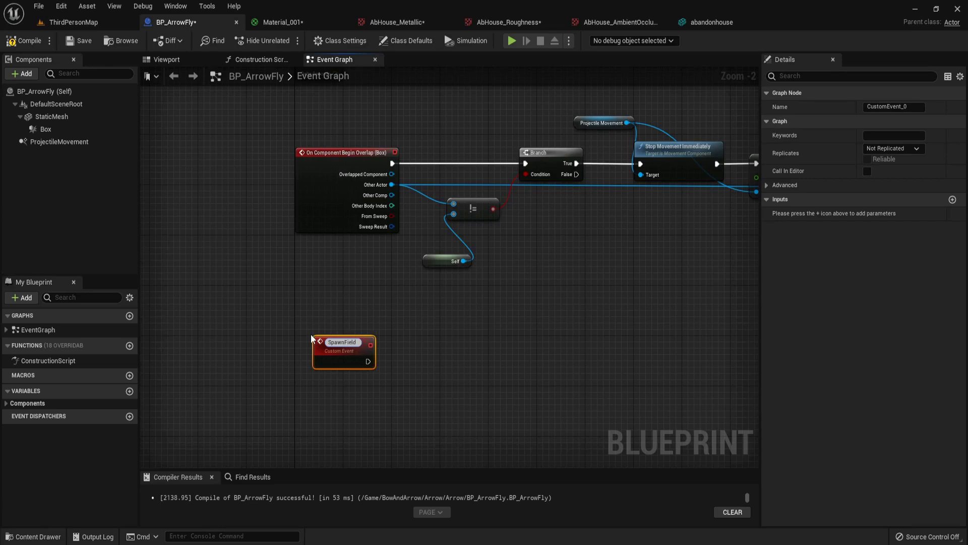
key("Return")
Level the Set Collision Enabled node with Attach Actor To Actor and call Spawn Field from its execution output.
scroll(311, 339, "down", 2)
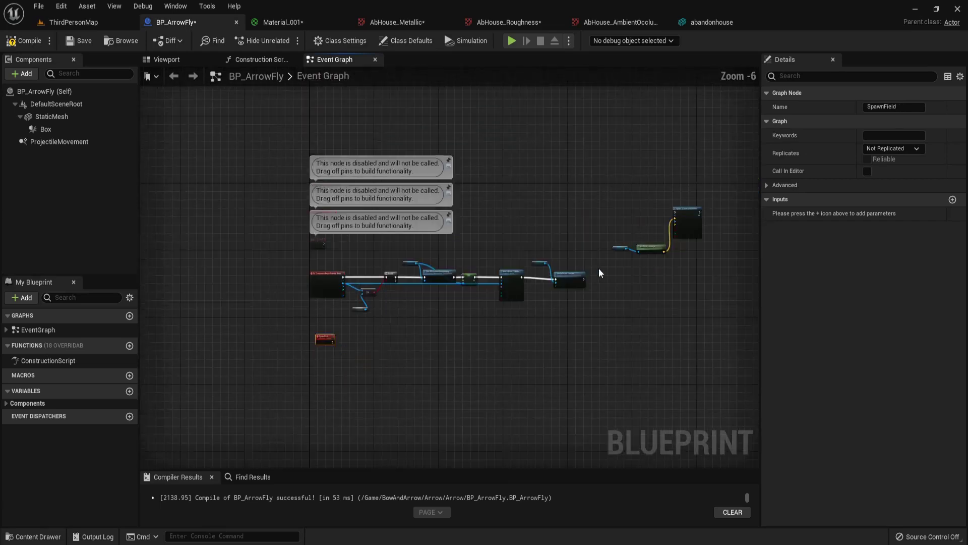
scroll(530, 291, "up", 4)
left_click_drag(514, 298, 514, 288)
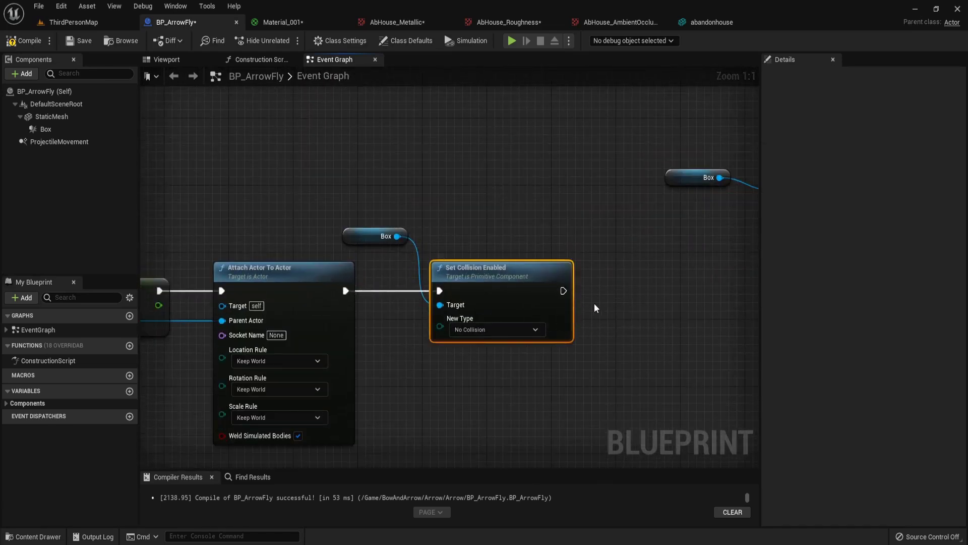
right_click_drag(594, 304, 531, 293)
left_click_drag(500, 281, 586, 281)
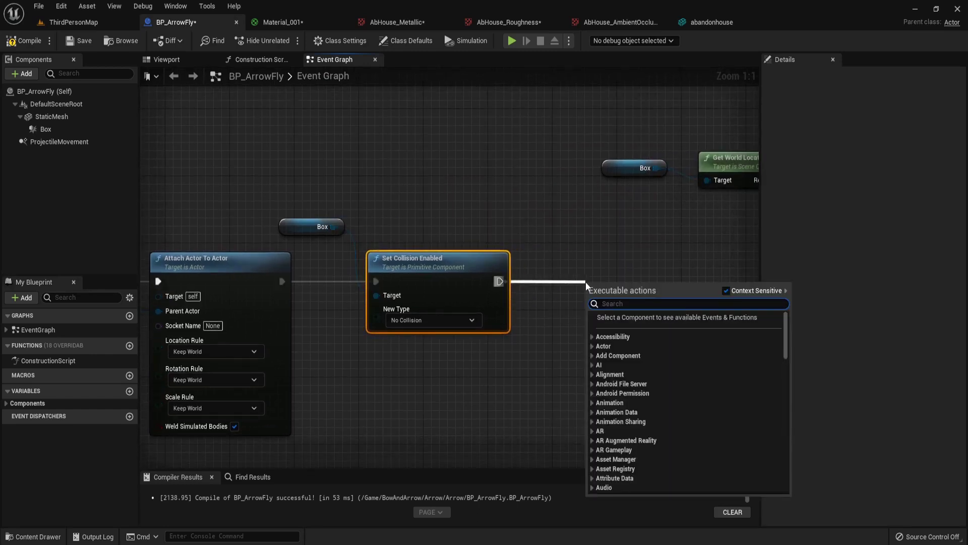
type("sp")
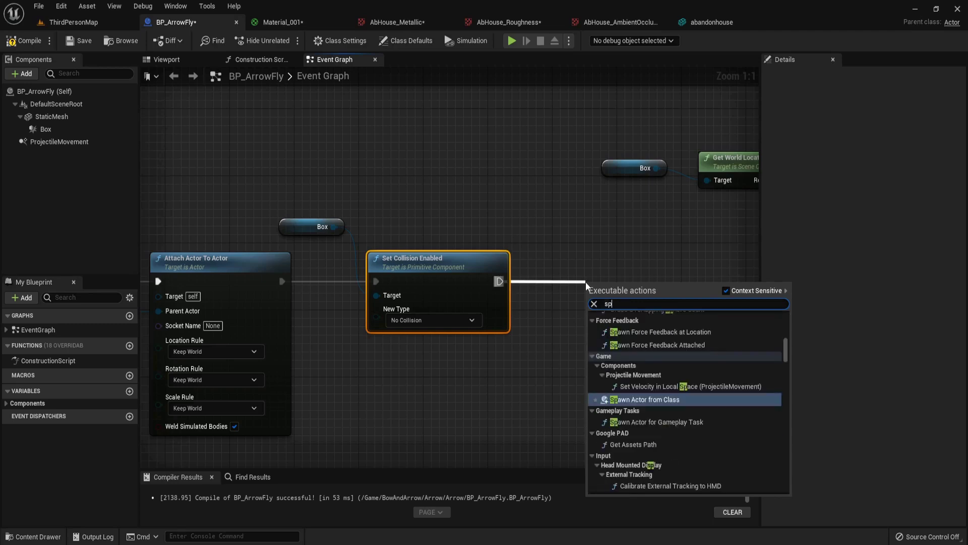
type("awn f")
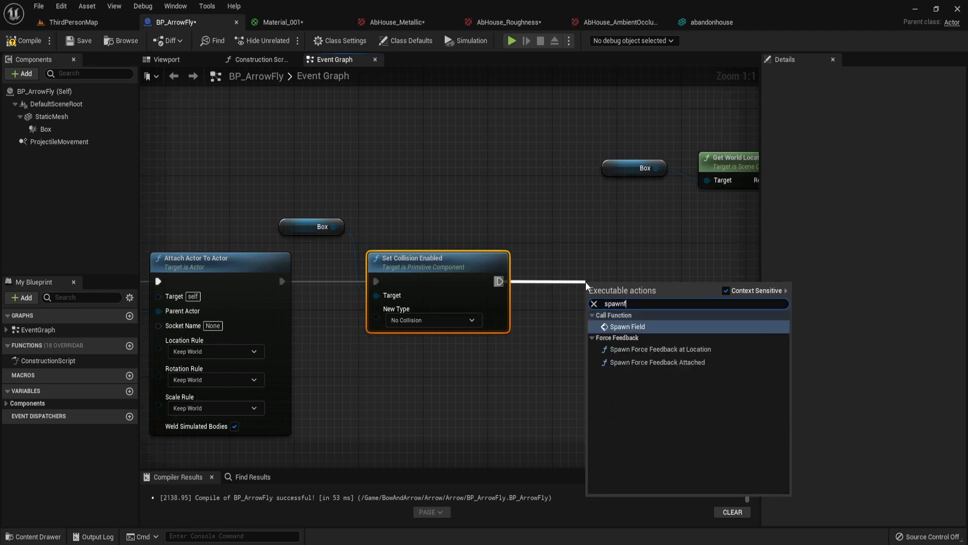
key("Return")
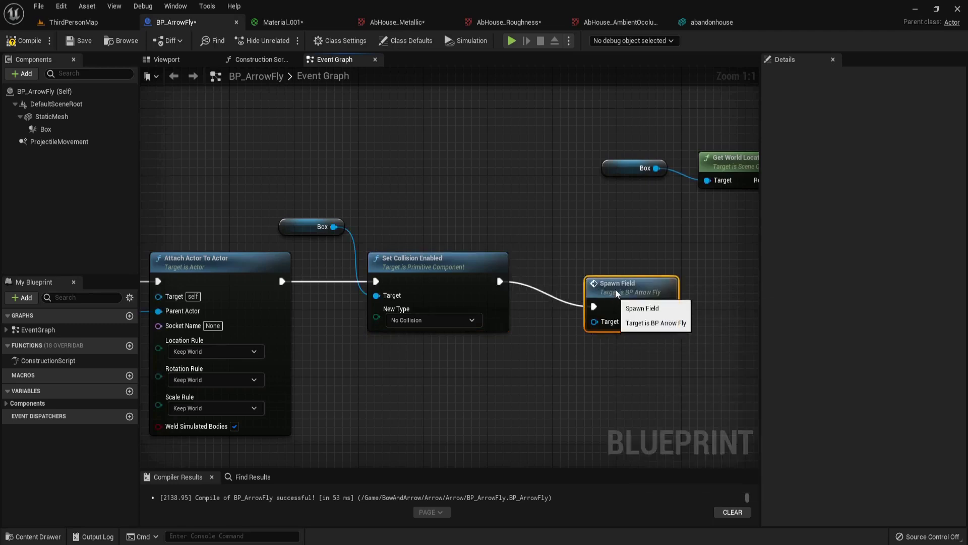
Place a Box component reference below the SpawnField event and connect a Get World Location node to it.
scroll(383, 347, "down", 10)
scroll(288, 346, "up", 7)
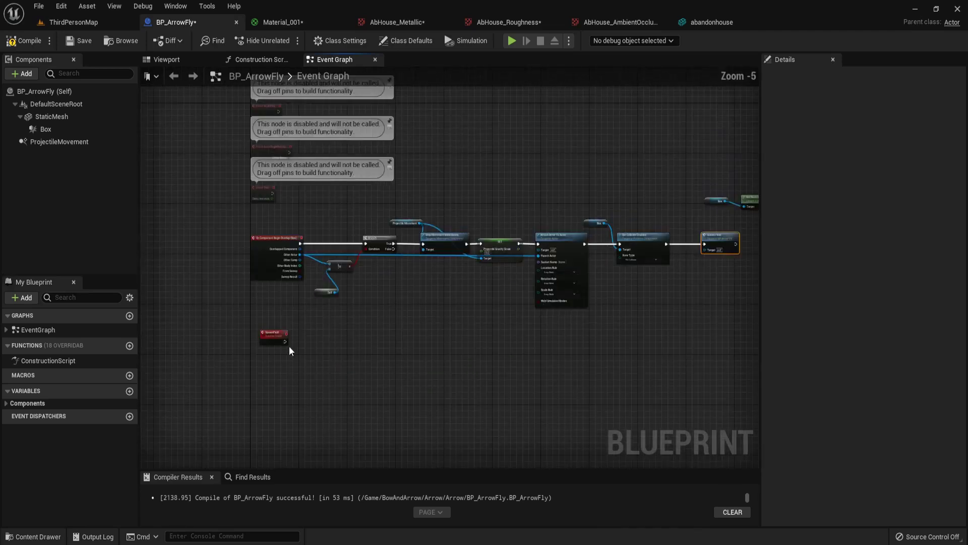
right_click_drag(288, 346, 357, 265)
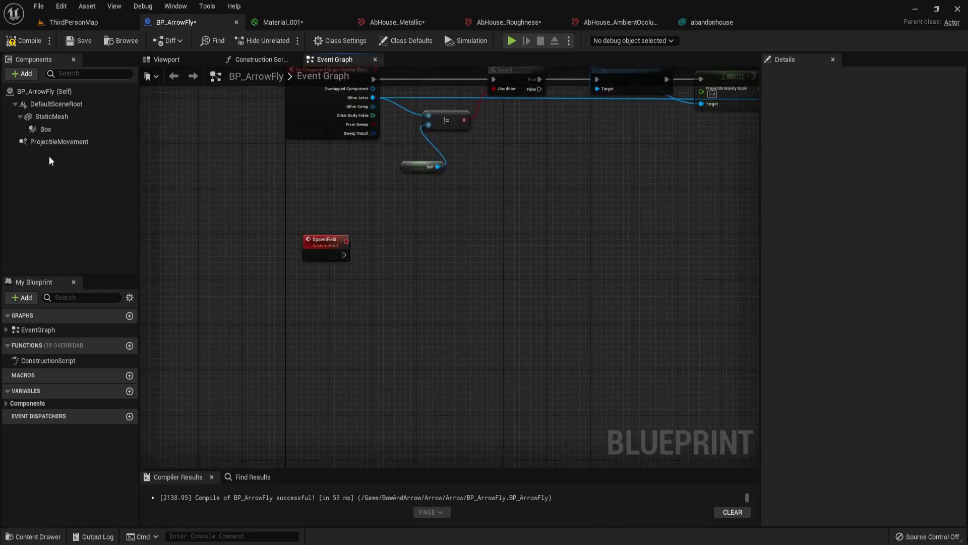
left_click_drag(46, 129, 362, 281)
scroll(337, 291, "up", 3)
type("get")
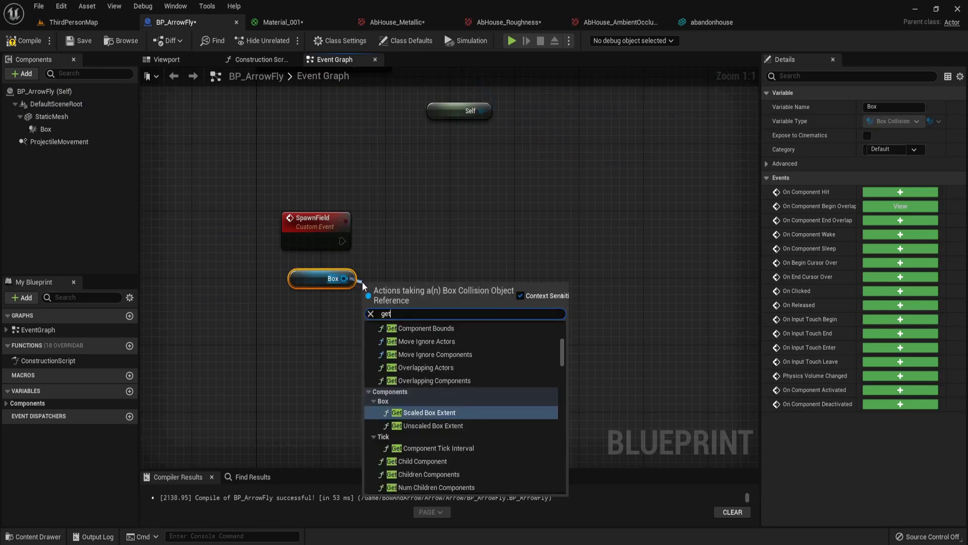
type(" world loc")
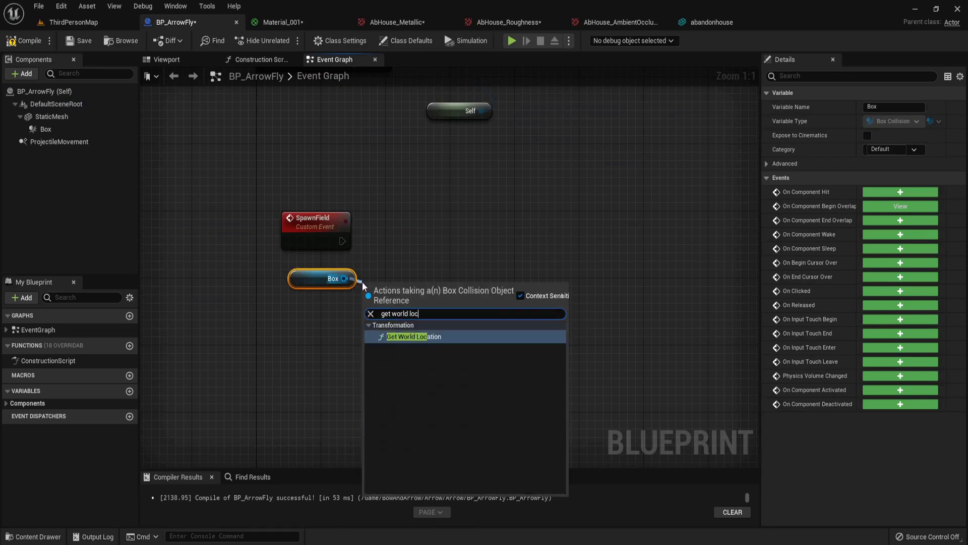
key("Return")
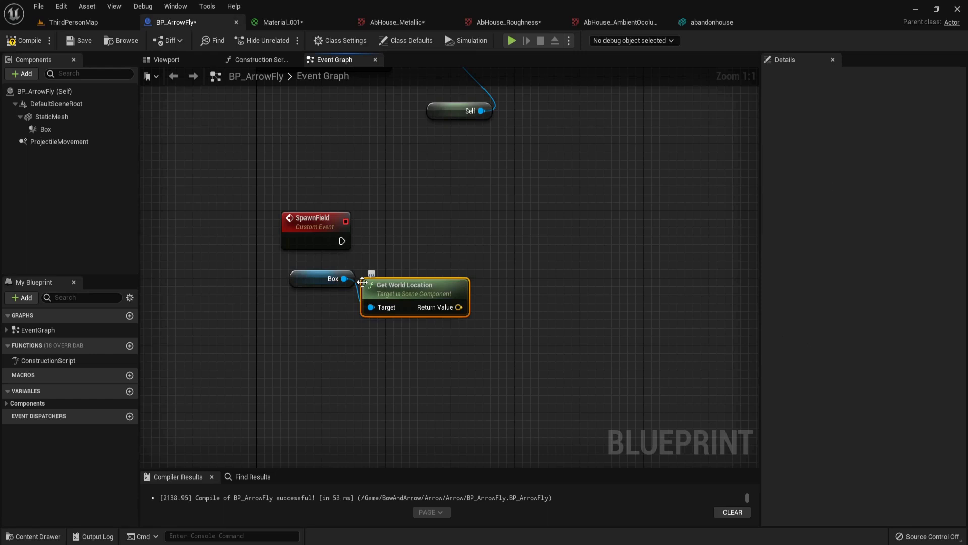
Connect a Get World Rotation node to the same Box reference, below Get World Location.
left_click_drag(341, 281, 364, 365)
type("get")
type(" worl")
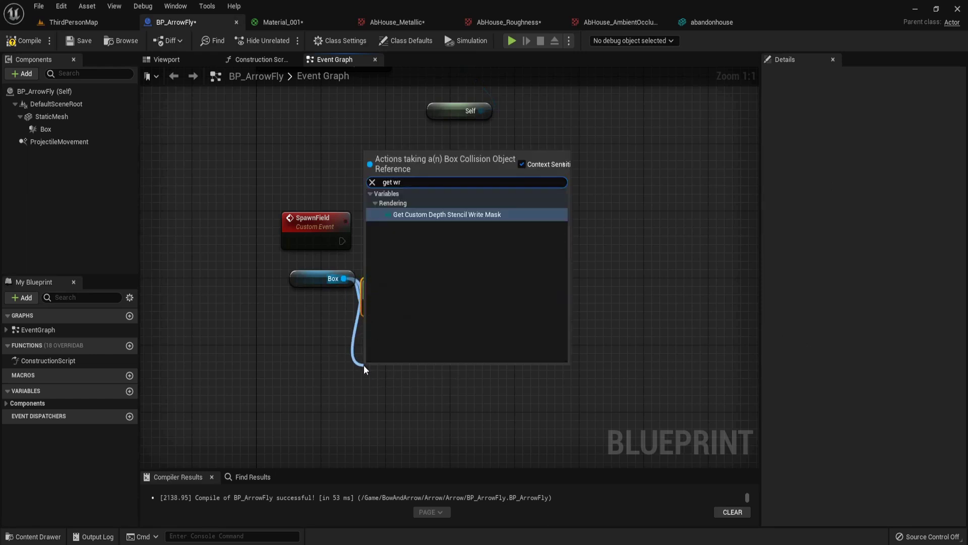
type("d rot")
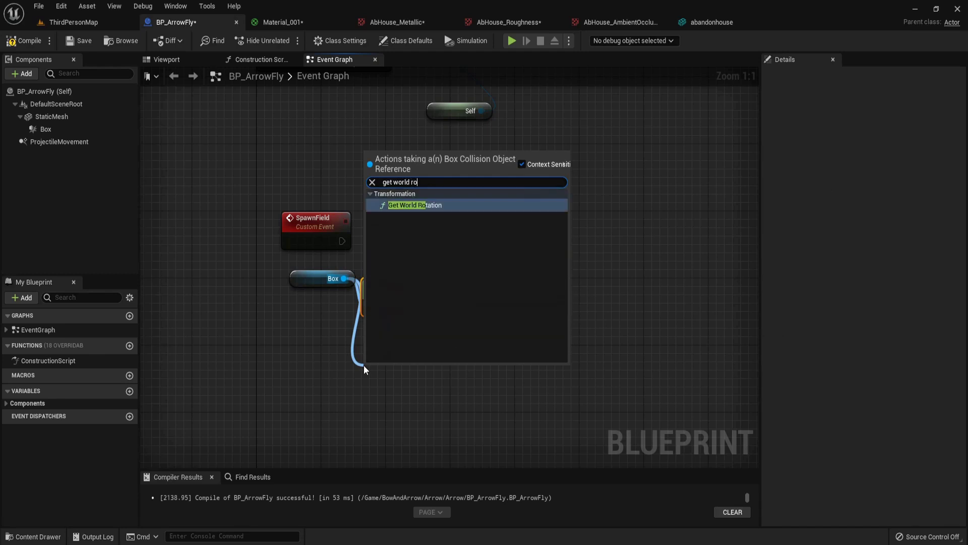
key("Return")
Add a Spawn Actor from Class node executed by the SpawnField event and split its Spawn Transform into location, rotation and scale.
right_click(533, 285)
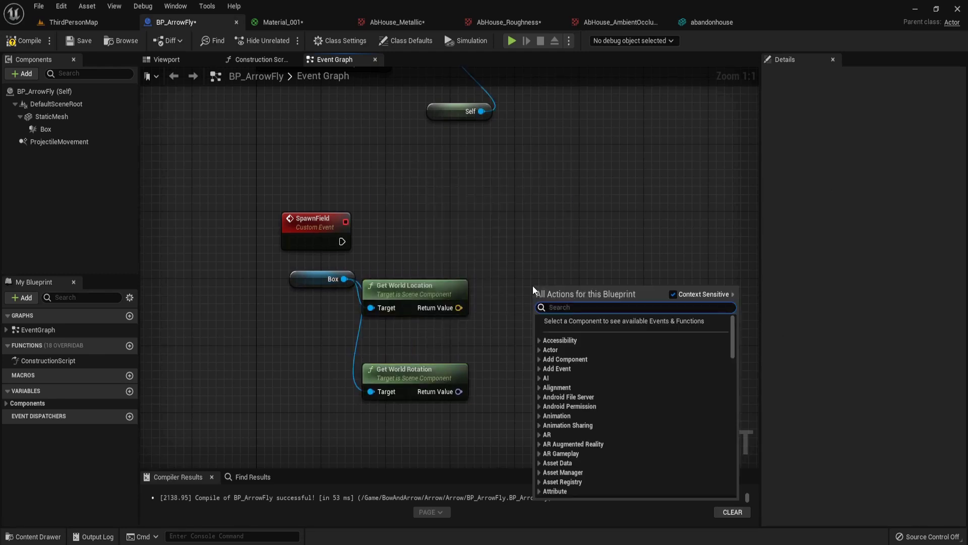
type("spawn actor")
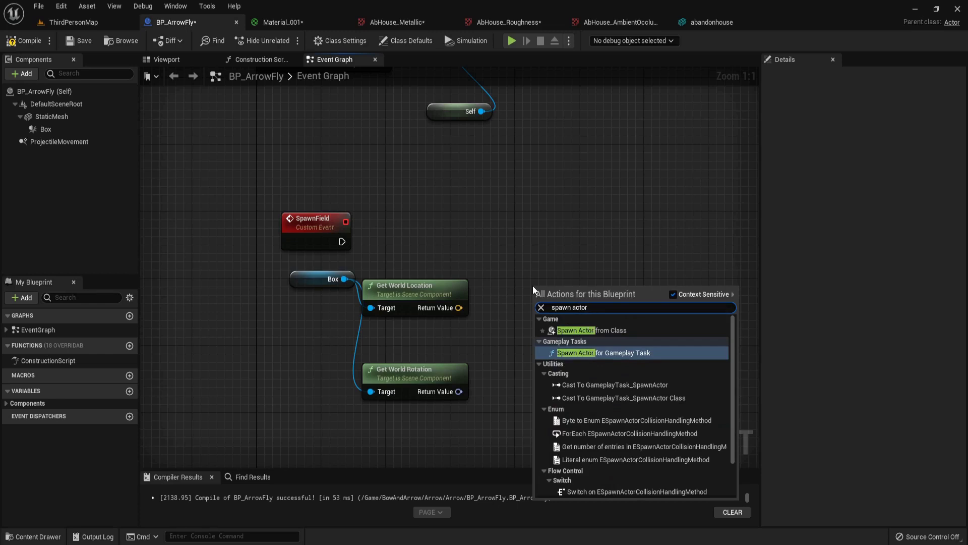
key("Up")
key("Up")
key("Return")
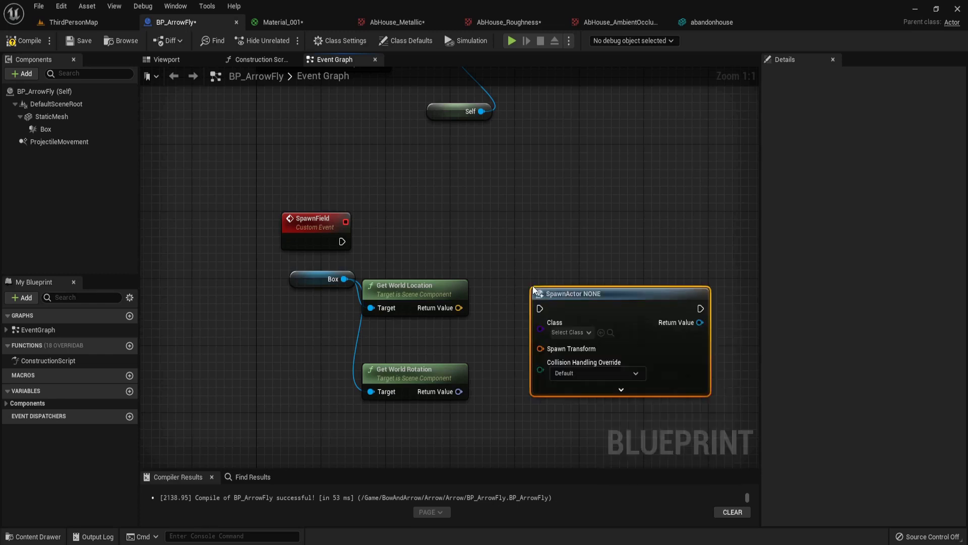
left_click_drag(578, 307, 579, 240)
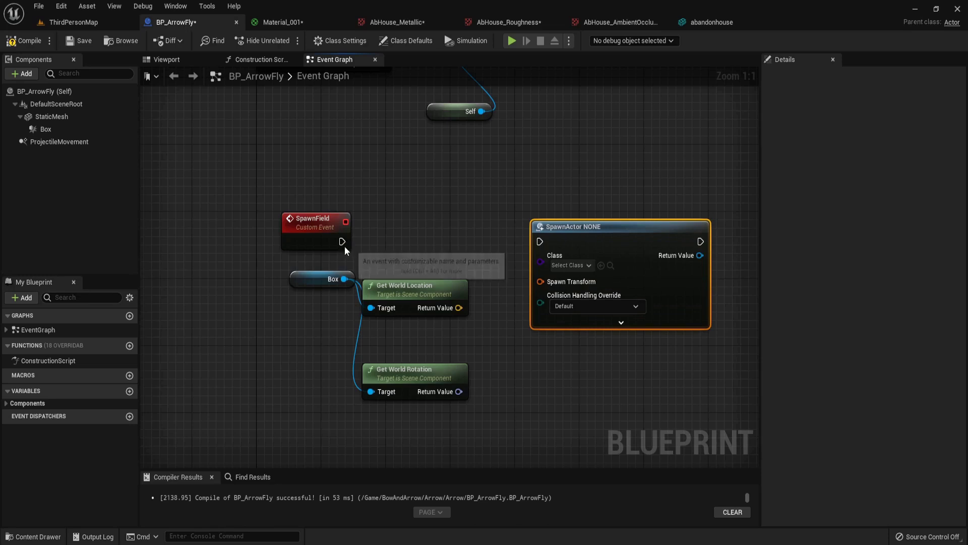
left_click_drag(342, 241, 542, 243)
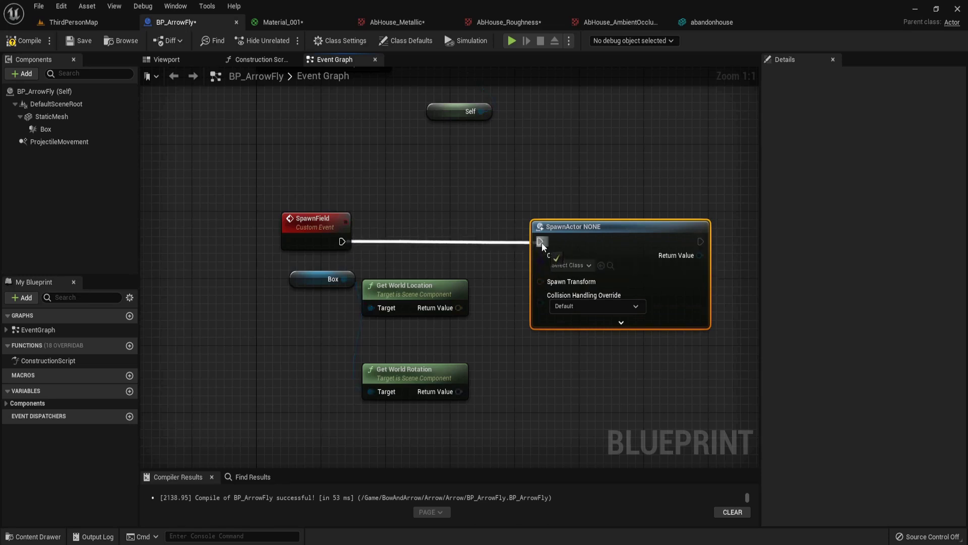
right_click(561, 282)
left_click(597, 311)
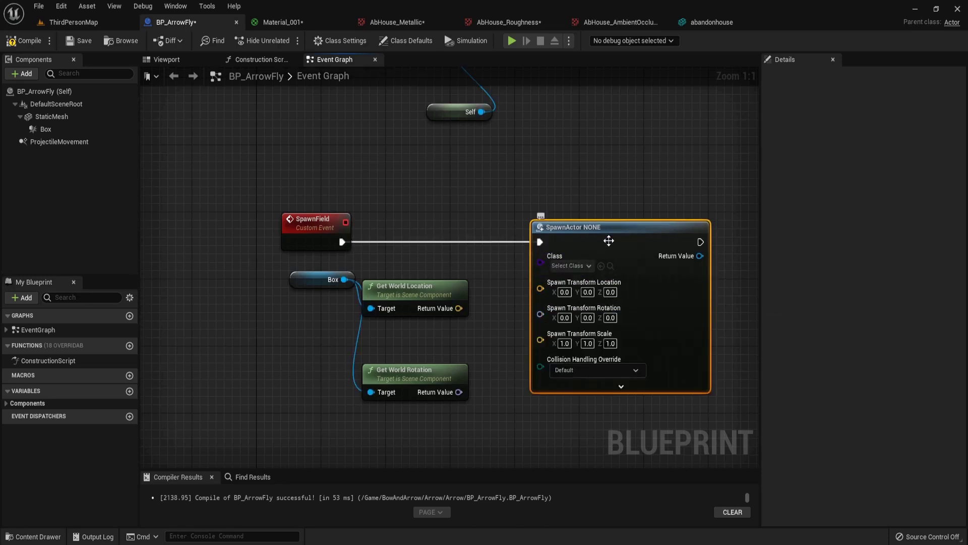
Assign FS_MasterField from the ChaosDestruction folder as the class of the Spawn Actor node, moved slightly away from the Get World nodes.
left_click_drag(607, 240, 616, 239)
key("ctrl+space")
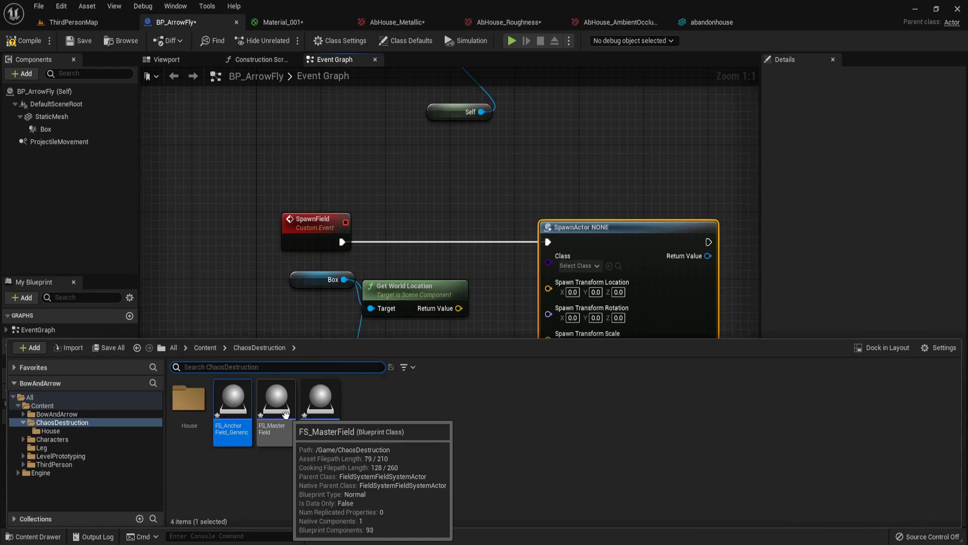
left_click_drag(286, 415, 578, 266)
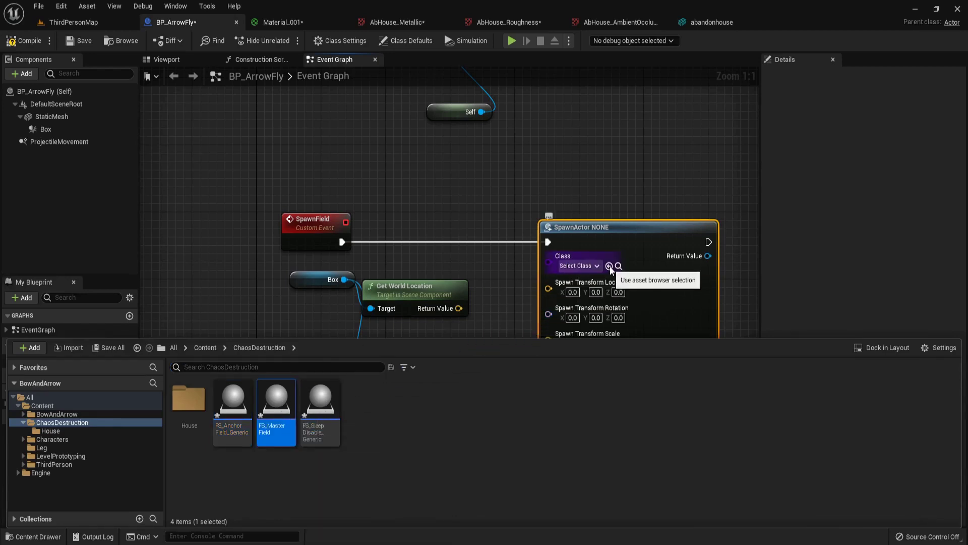
right_click_drag(490, 408, 379, 364)
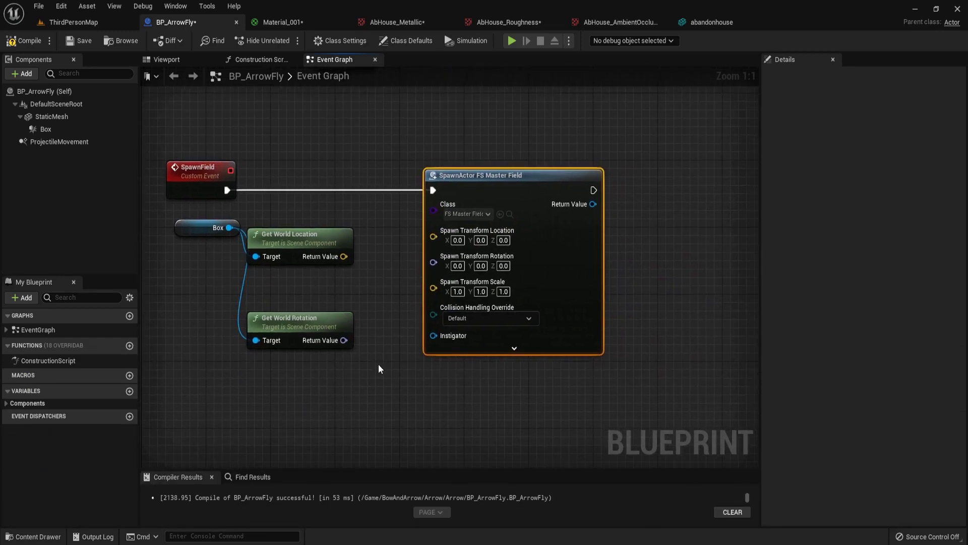
Feed the Get World Location and Get World Rotation results into the spawn node's transform location and rotation.
right_click_drag(395, 289, 405, 289)
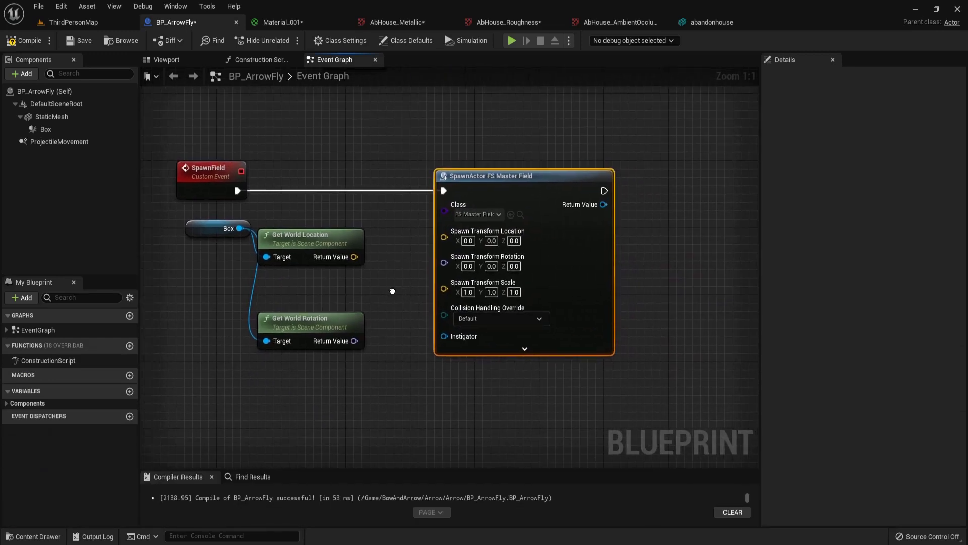
left_click_drag(354, 256, 469, 241)
left_click_drag(354, 340, 449, 246)
Promote the spawn node's return value to a variable named ImpactField.
right_click_drag(585, 205, 377, 249)
right_click(381, 249)
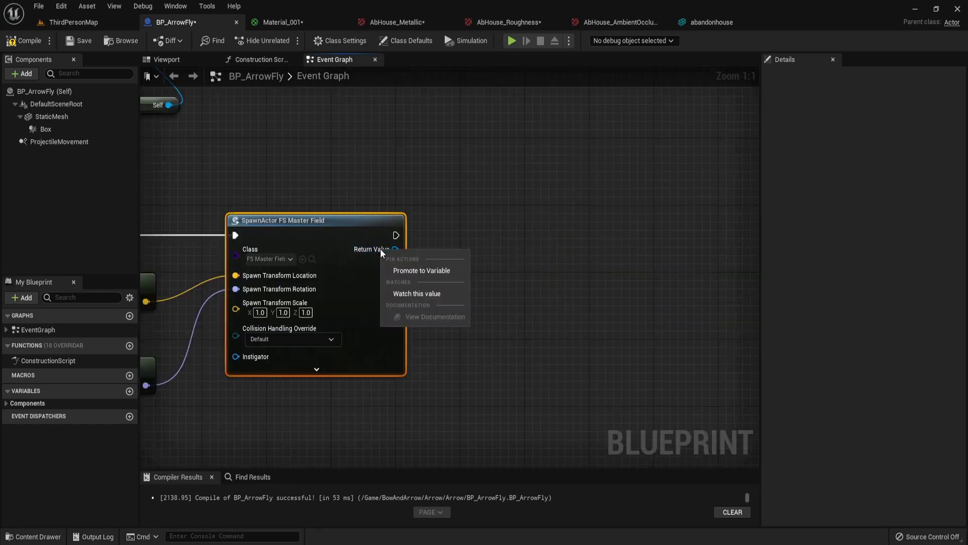
left_click(404, 271)
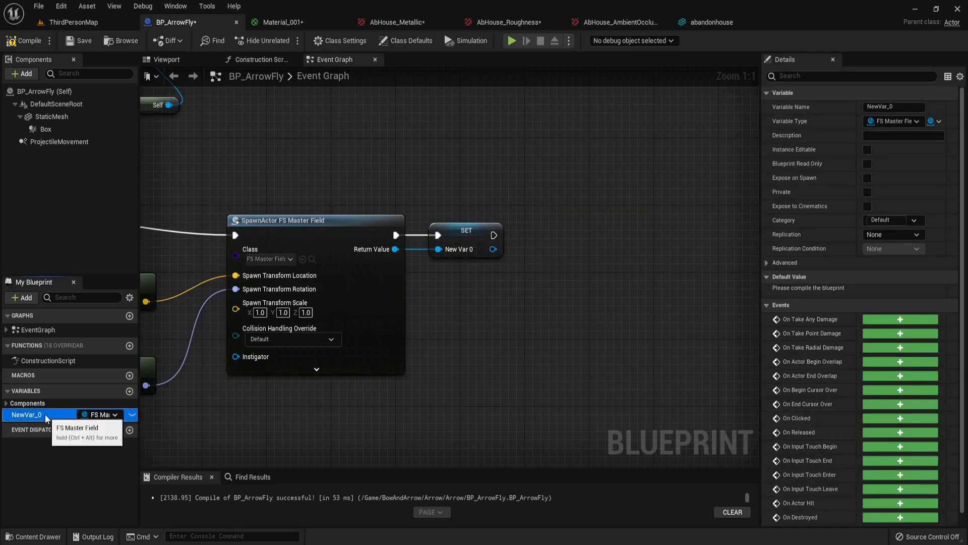
left_click(44, 414)
type("ImpactF")
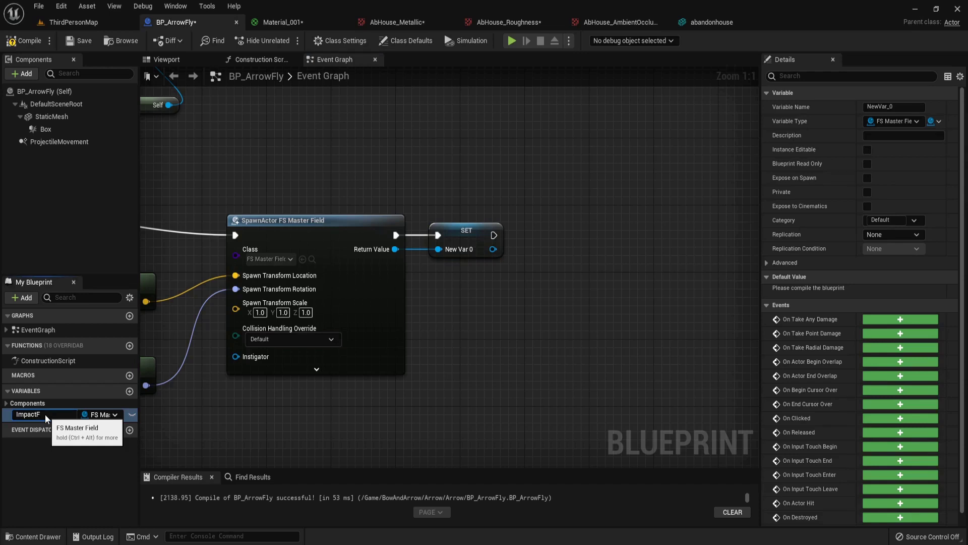
type("ield")
key("Return")
From an ImpactField reference, add a Set Activation Type node set to Trigger and execute it after the ImpactField SET node.
left_click_drag(44, 414, 461, 303)
left_click(488, 318)
right_click_drag(488, 319, 371, 328)
left_click_drag(398, 324, 442, 277)
type("set a")
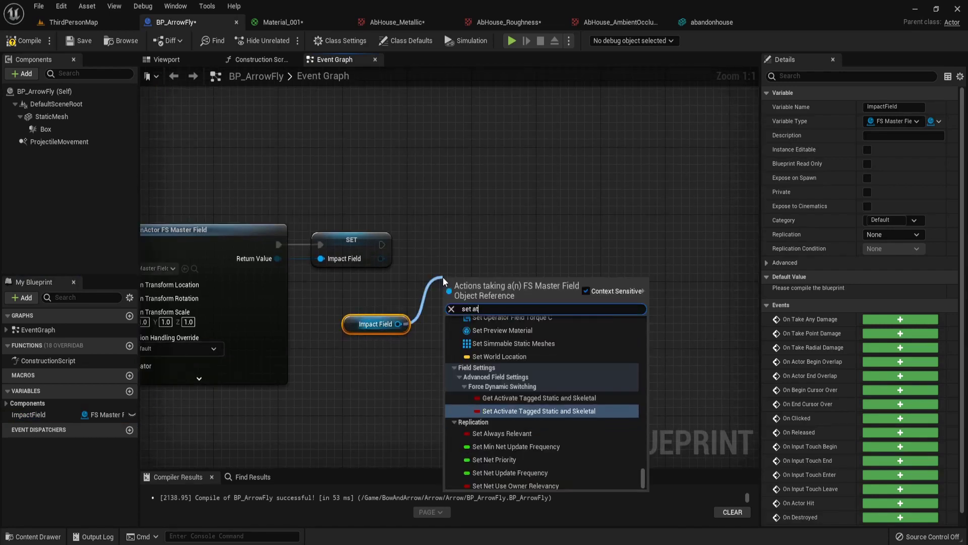
type("ctiv")
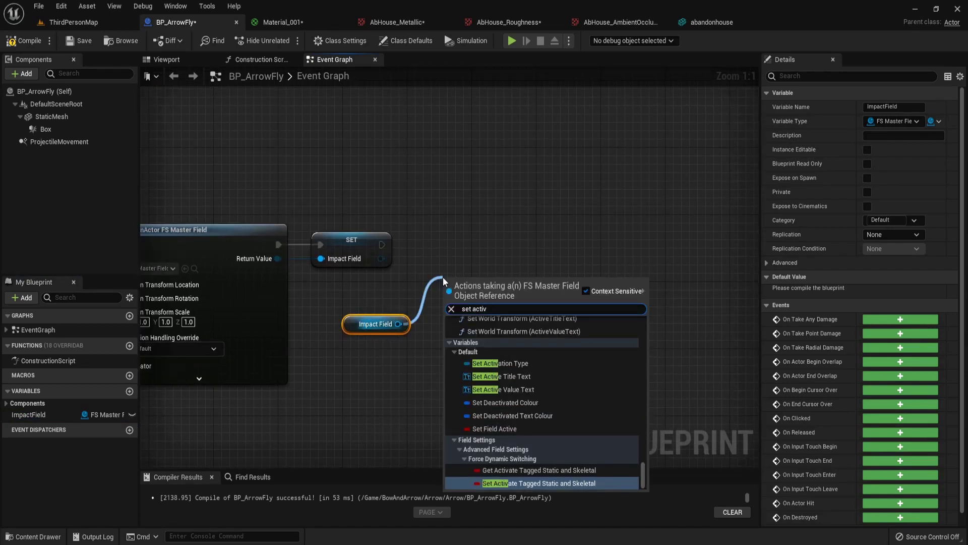
left_click(510, 361)
left_click(484, 313)
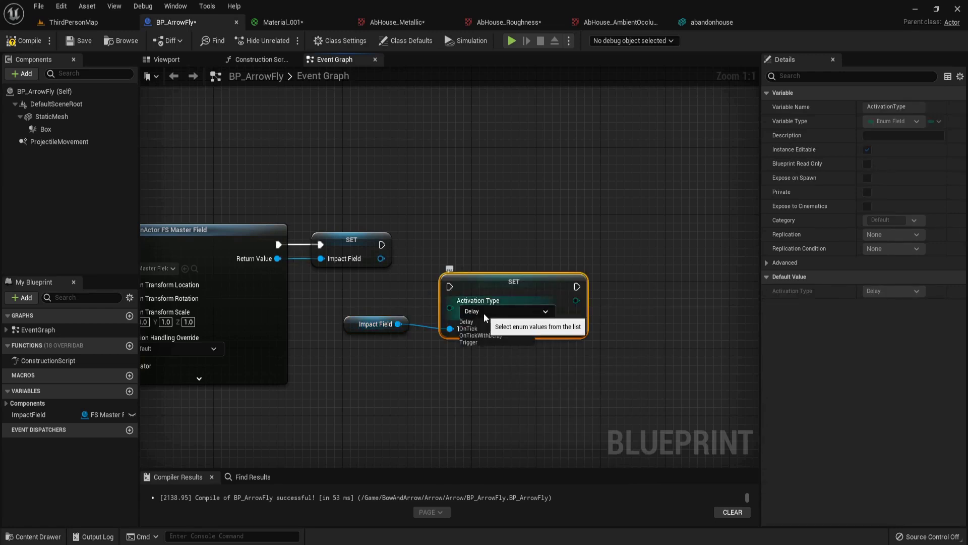
left_click(504, 341)
left_click_drag(502, 288, 489, 247)
left_click_drag(381, 245, 434, 246)
From a second ImpactField reference, add a Set Field Lifespan node with 0.1, executed after the Activation Type node.
left_click_drag(90, 415, 642, 288)
left_click(547, 339)
type("set")
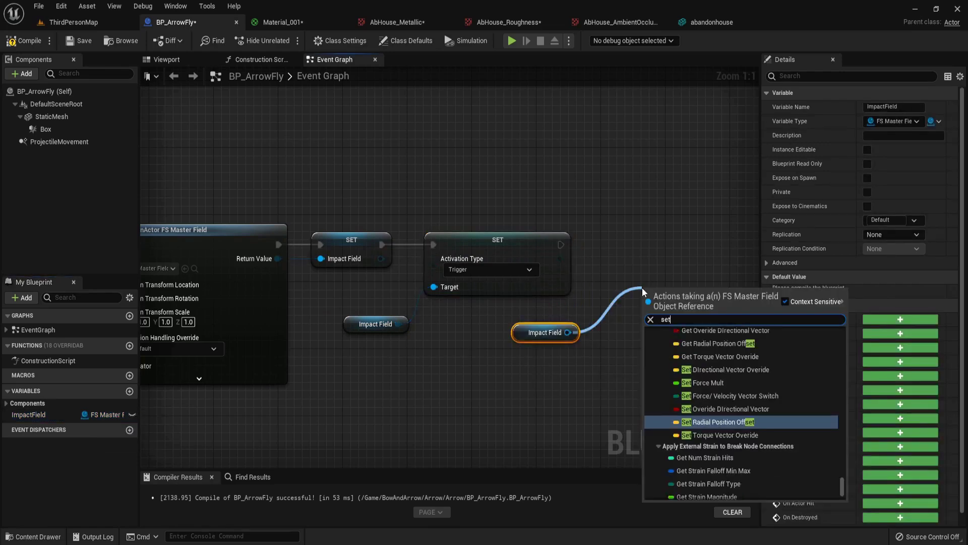
type(" field")
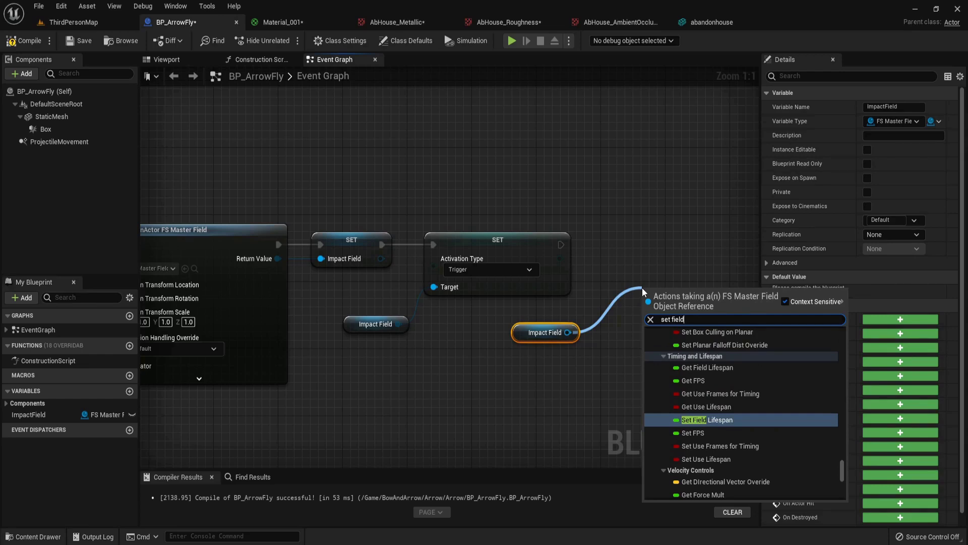
key("Return")
left_click(705, 318)
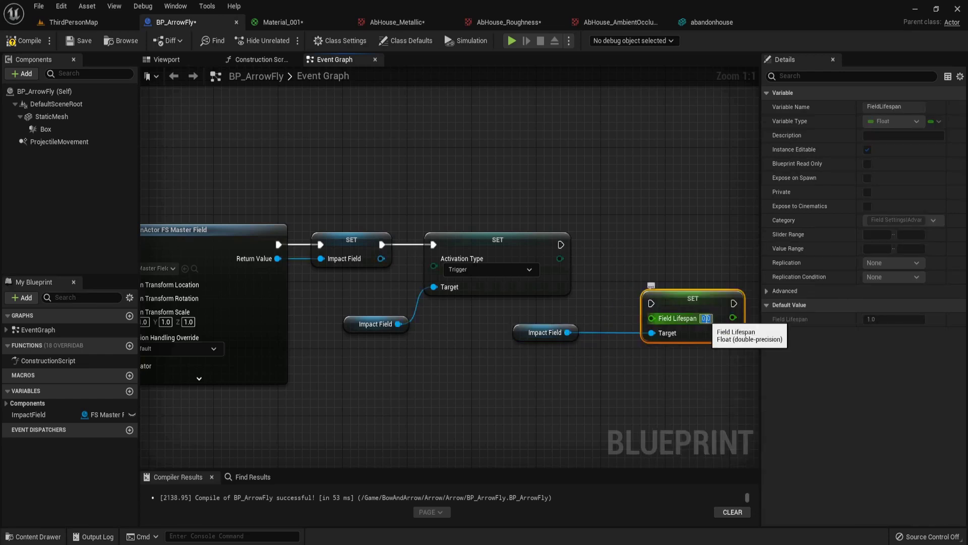
left_click(706, 318)
left_click_drag(678, 301, 655, 242)
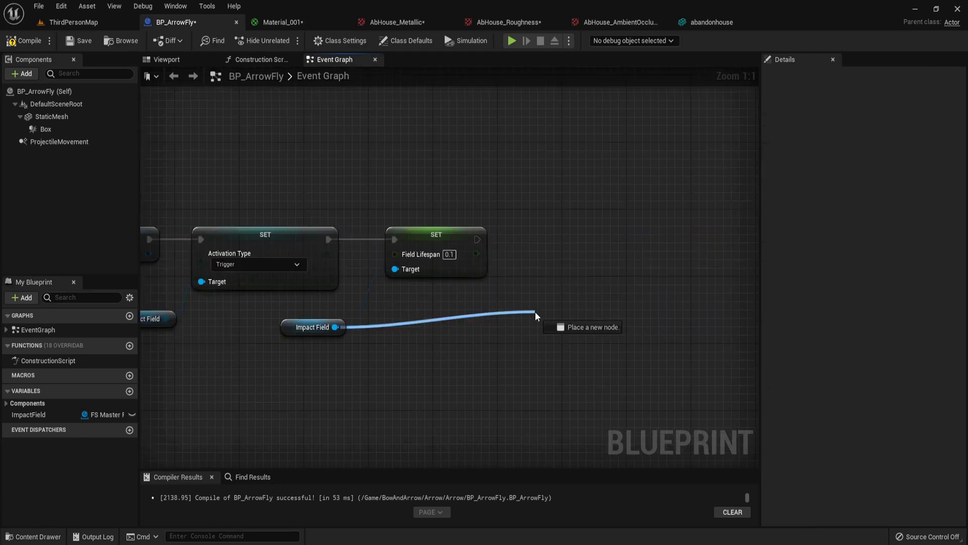
From the same ImpactField reference, add a Set Radial Magnitude node with 200, executed after the Field Lifespan node.
left_click_drag(535, 311, 535, 311)
type("set ra")
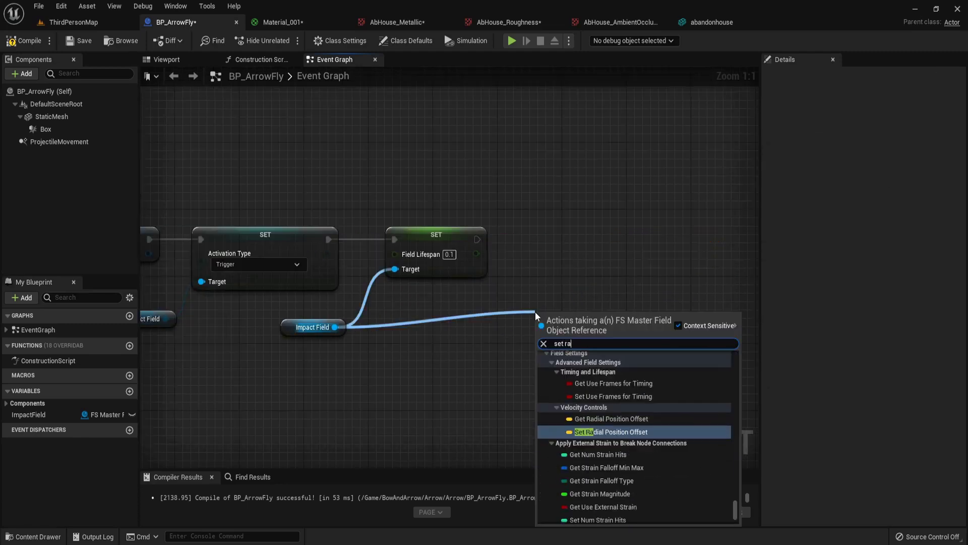
type("dial")
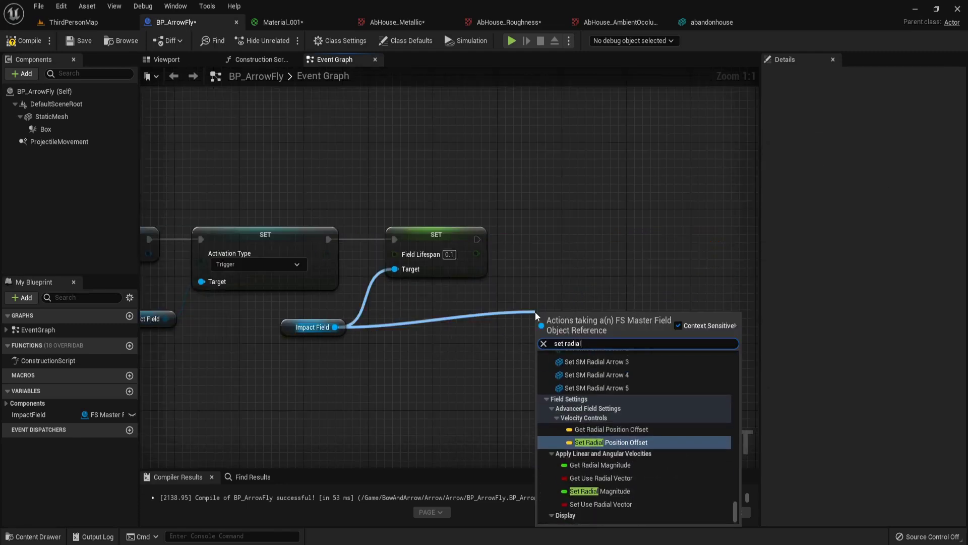
left_click(605, 489)
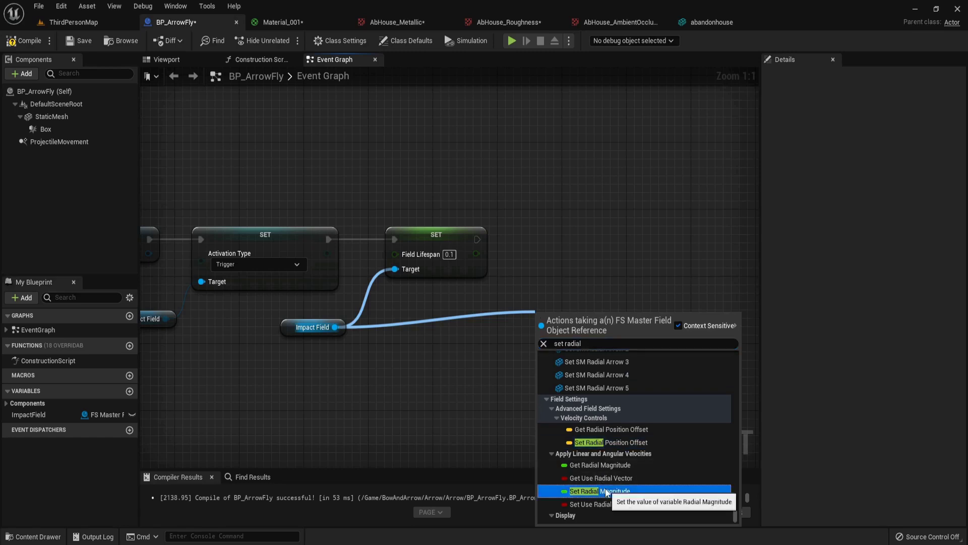
left_click_drag(580, 318, 557, 238)
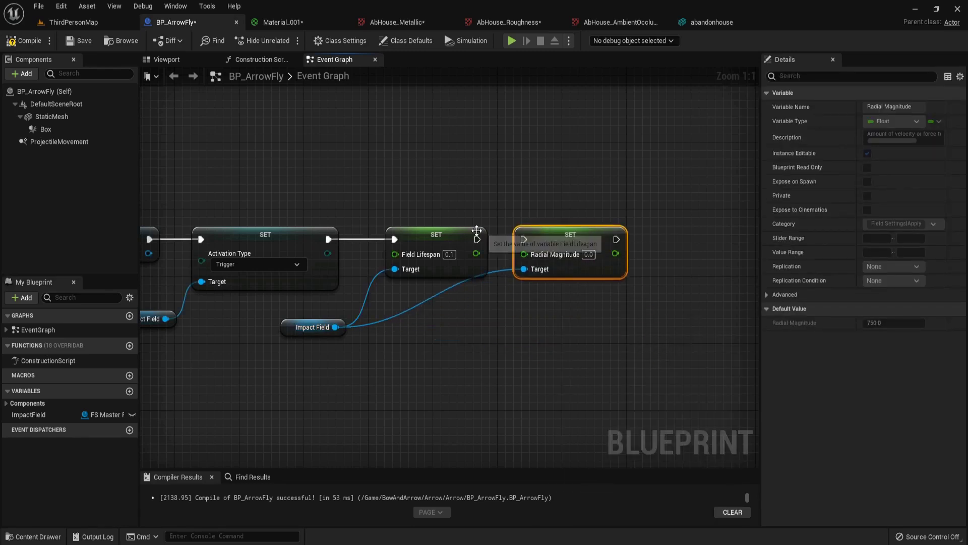
left_click_drag(477, 239, 524, 239)
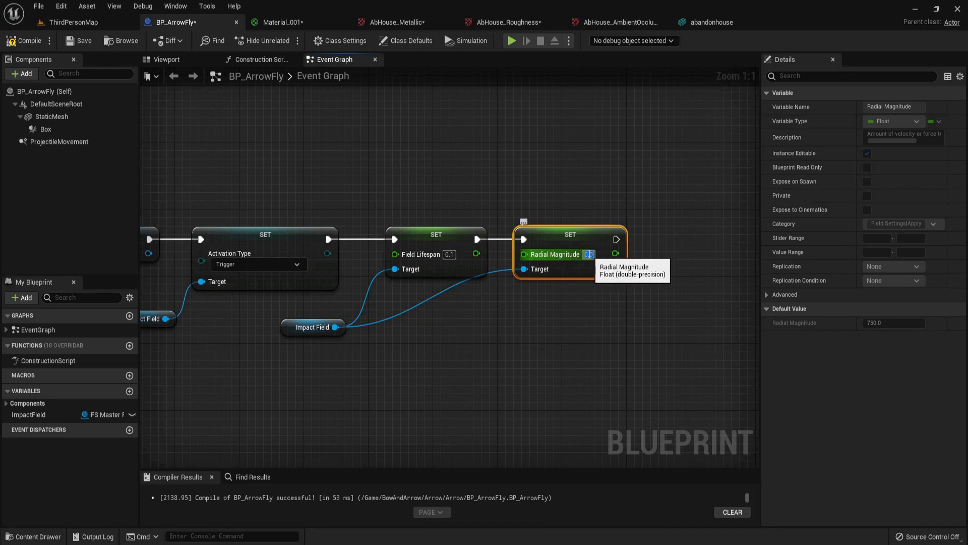
type("200")
Call CE Trigger on another ImpactField reference and execute it after the Radial Magnitude node.
right_click_drag(480, 340, 339, 317)
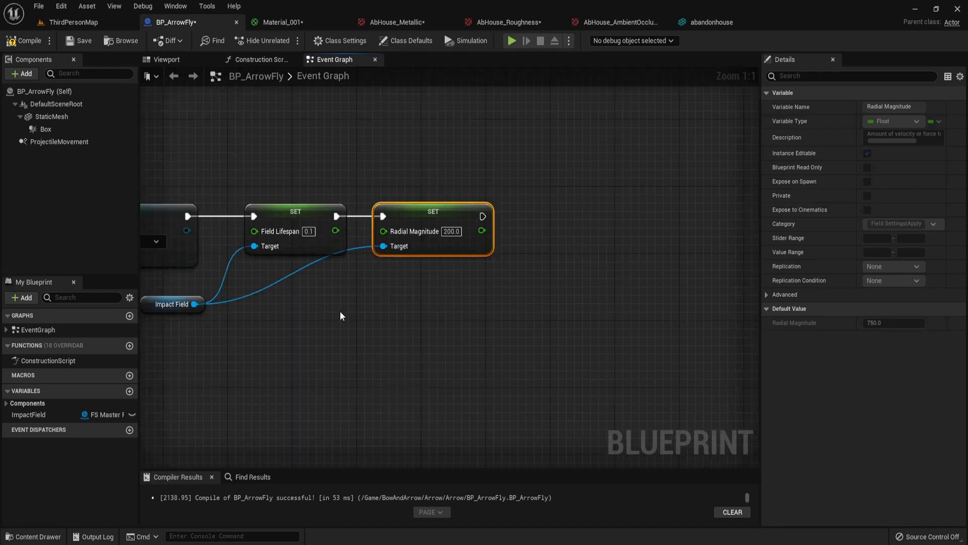
left_click_drag(30, 414, 569, 247)
left_click(420, 323)
type("cetr")
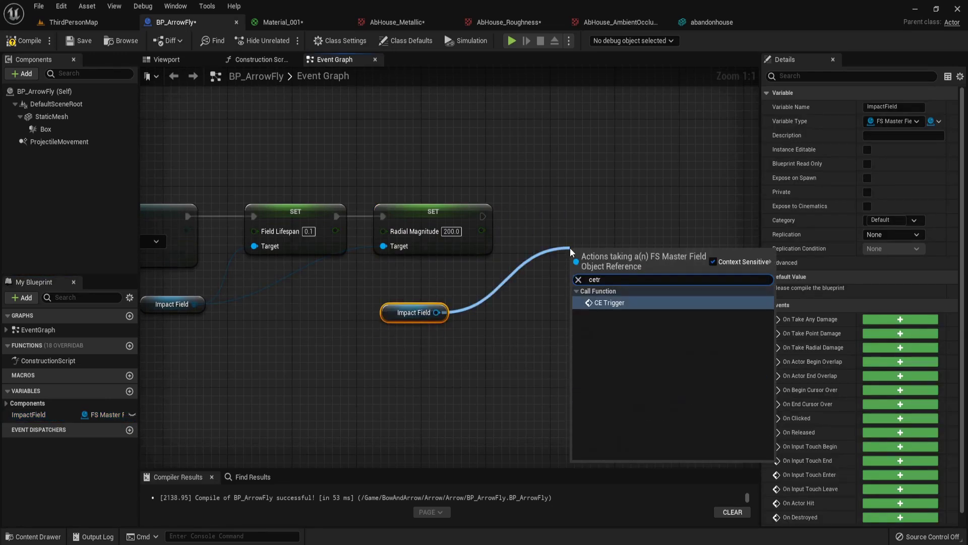
key("Return")
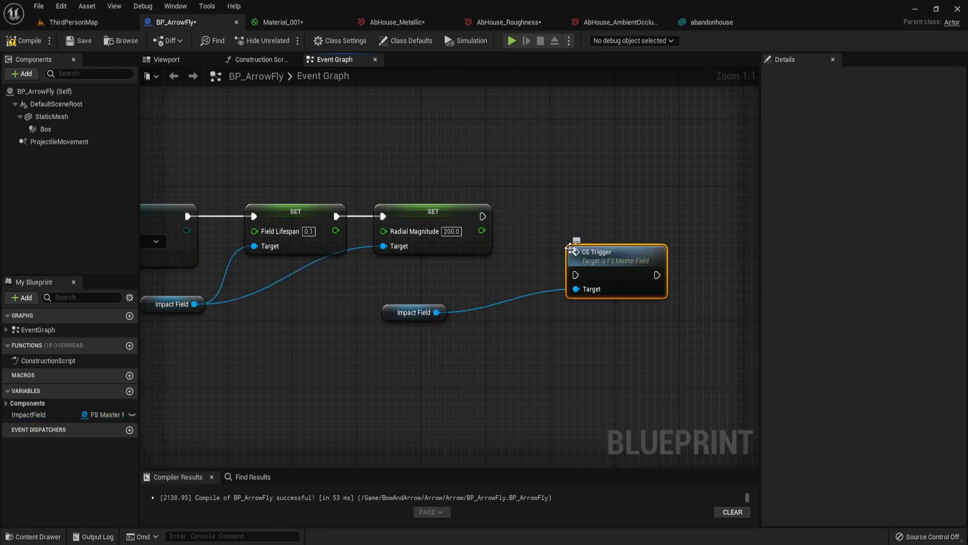
left_click_drag(589, 268, 549, 216)
left_click_drag(483, 216, 536, 217)
Add a Destroy Actor node targeting self, executed after CE Trigger.
left_click_drag(616, 216, 662, 222)
type("destr")
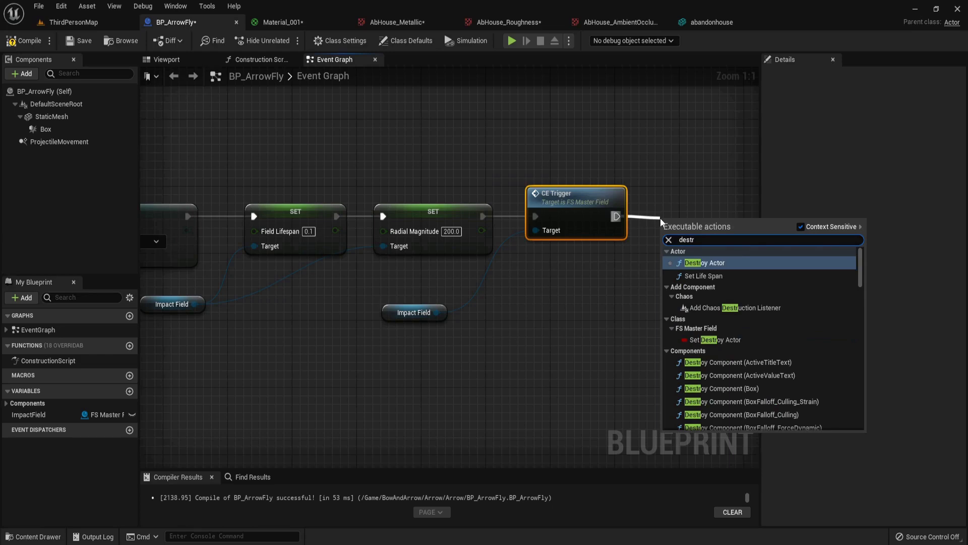
key("Return")
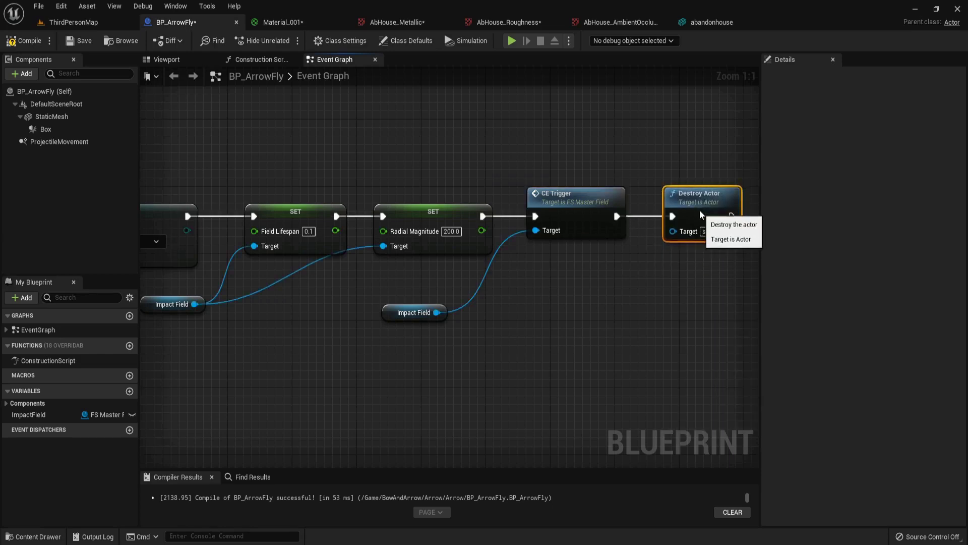
scroll(535, 271, "down", 5)
Return to ThirdPersonMap, open the FS_MasterField blueprint from the ChaosDestruction folder and dock its editor beside BP_ArrowFly.
left_click(97, 21)
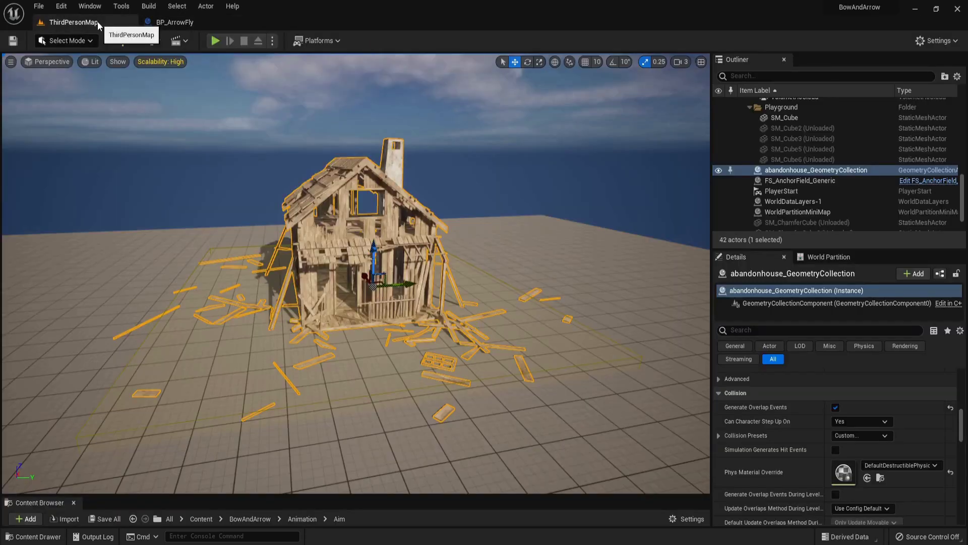
key("ctrl+space")
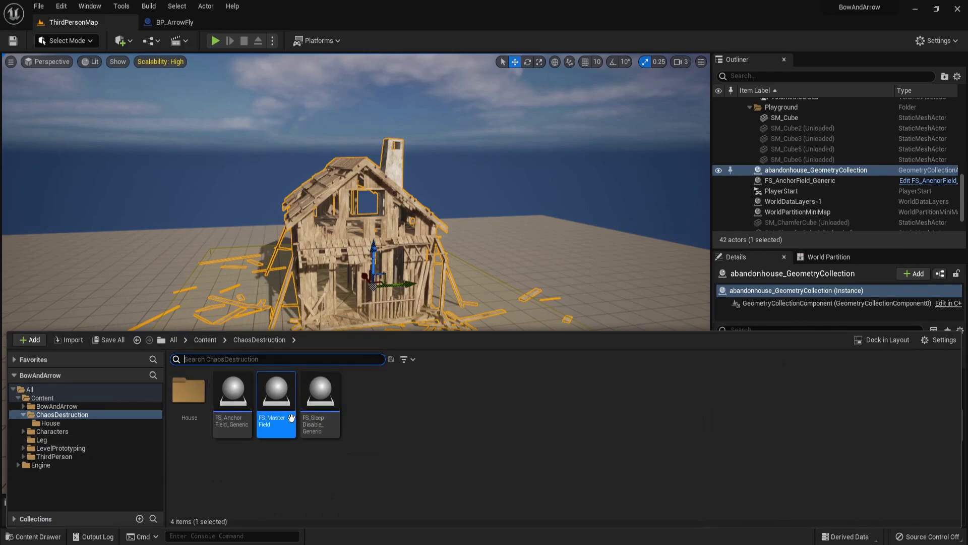
double_click(276, 394)
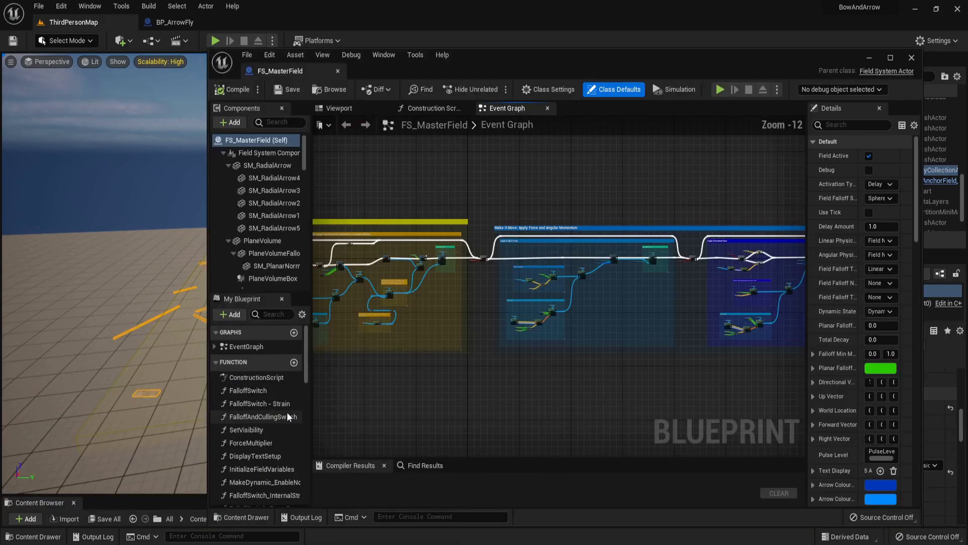
left_click_drag(273, 70, 263, 22)
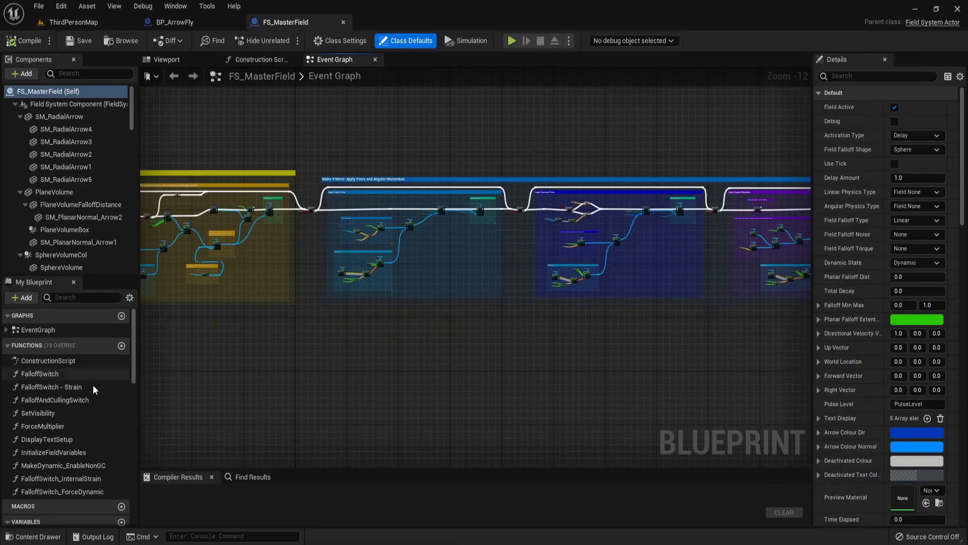
Turn on the default value of the Debug variable in FS_MasterField and compile the blueprint.
scroll(78, 376, "down", 5)
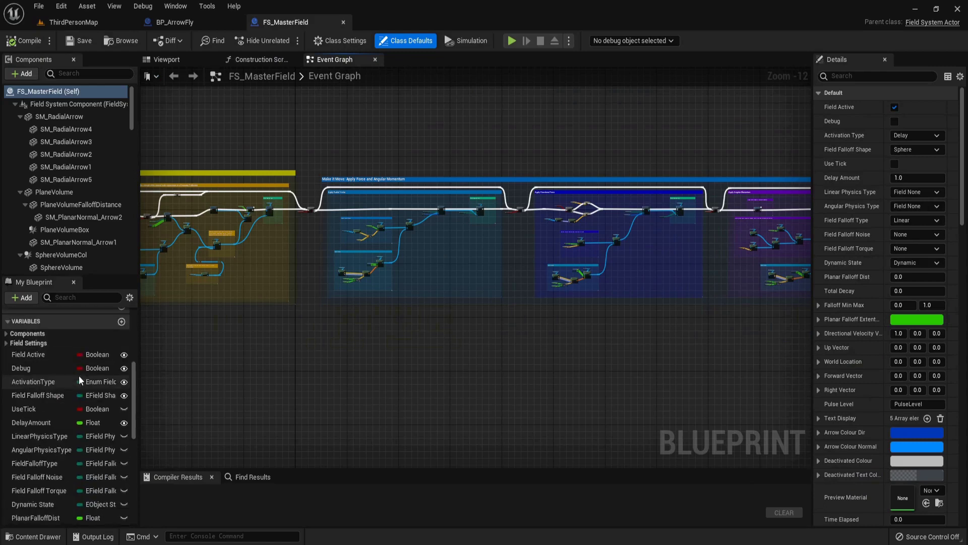
left_click(27, 369)
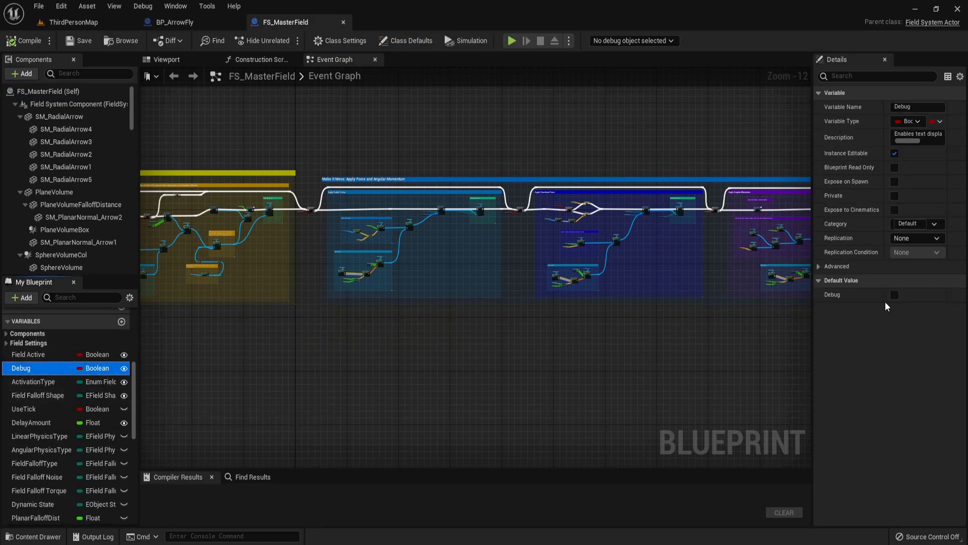
left_click(895, 295)
left_click(25, 42)
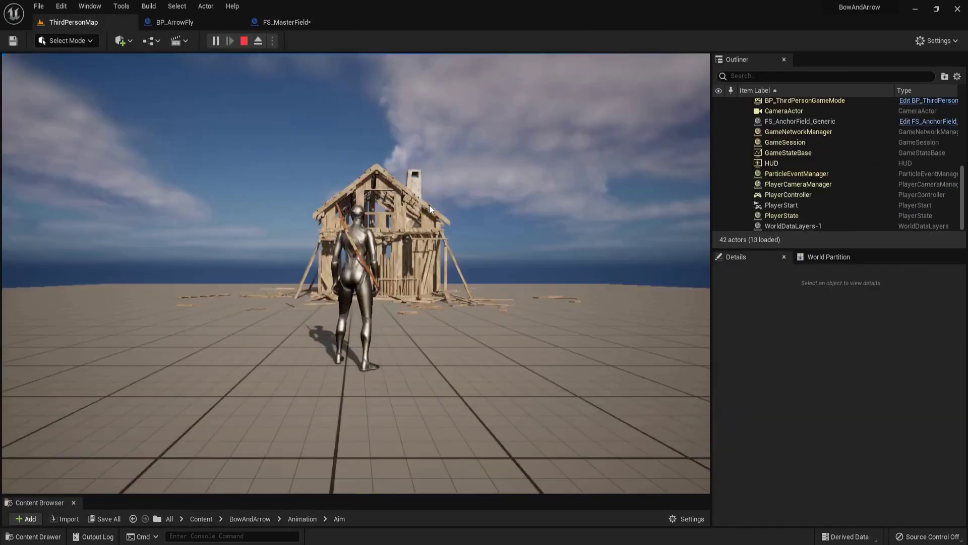
Play-test the level by walking toward the house, equipping the bow and shooting arrows at it, and end the play session.
left_click(428, 205)
key("w")
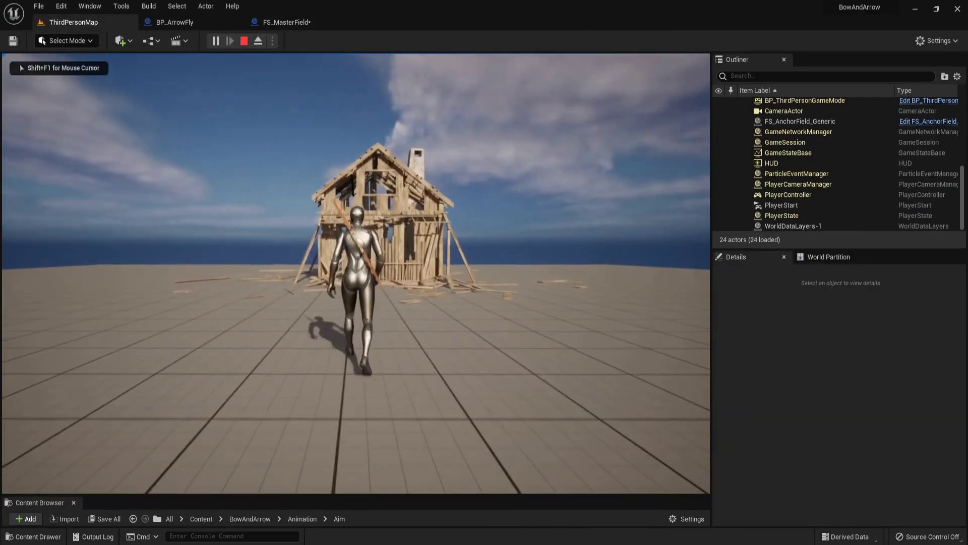
key("e")
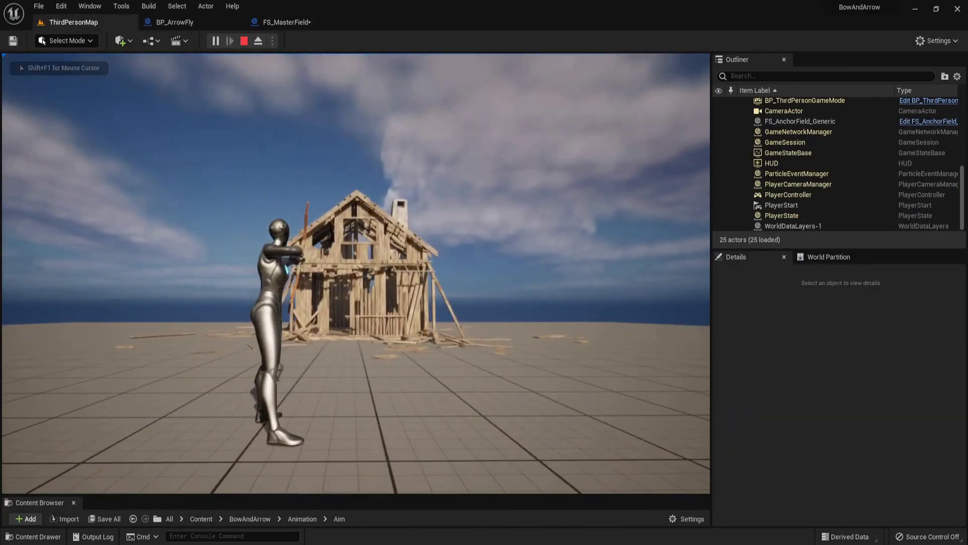
key("w")
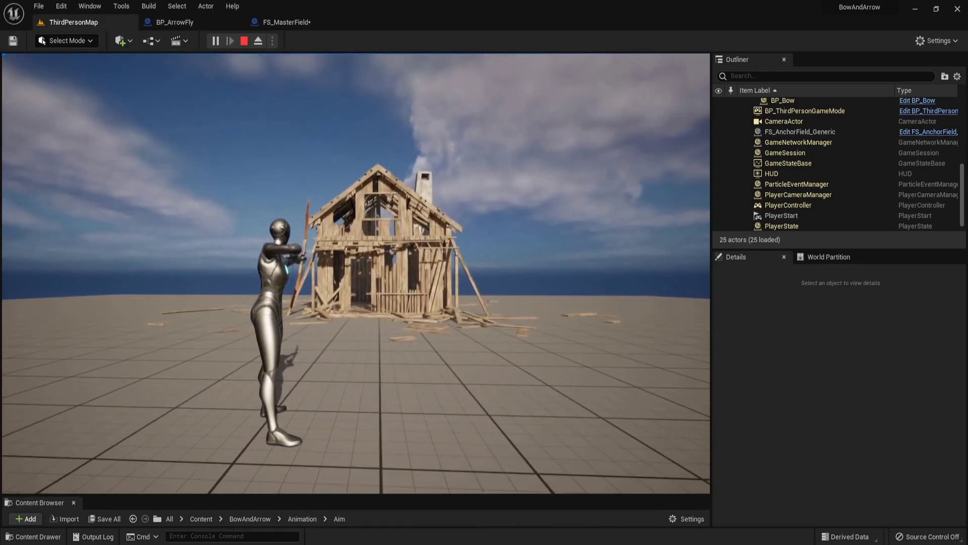
left_click(356, 273)
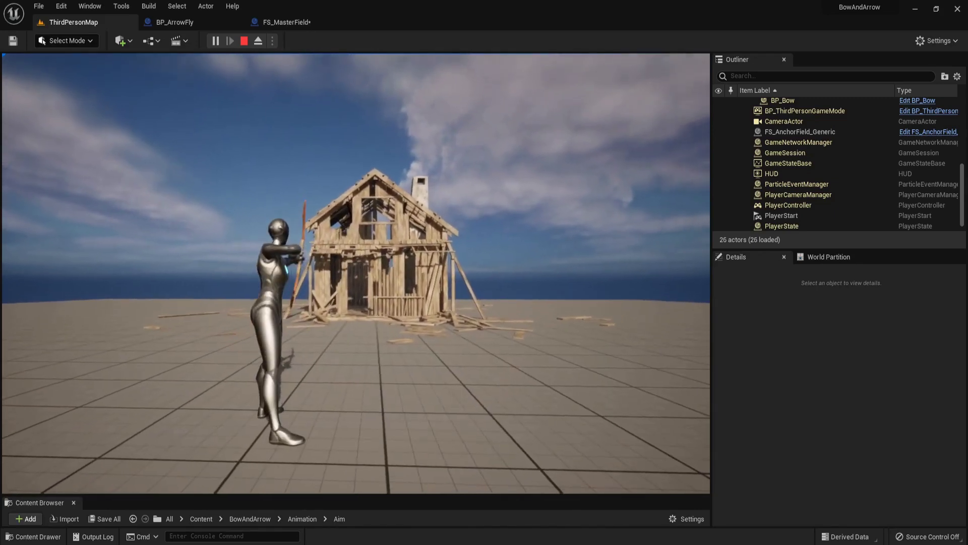
left_click(356, 273)
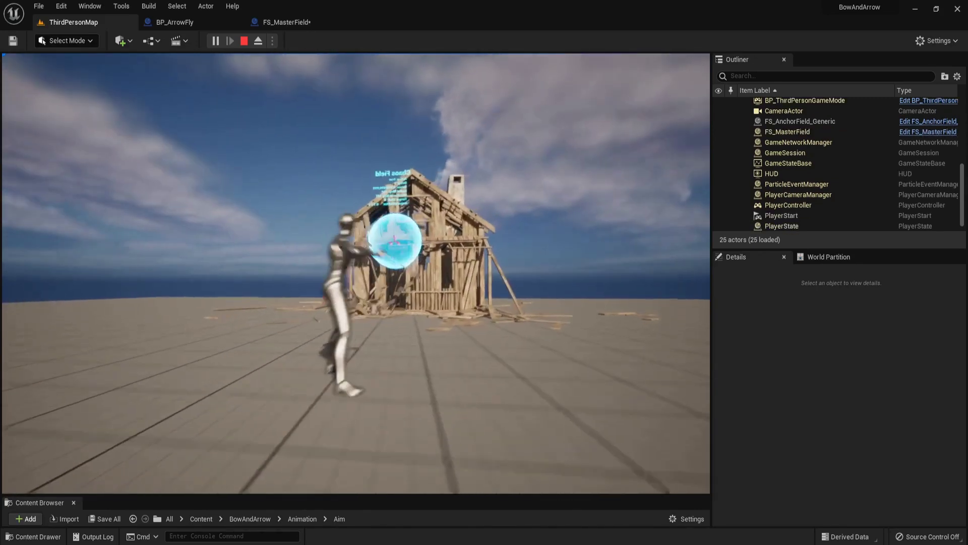
left_click(356, 273)
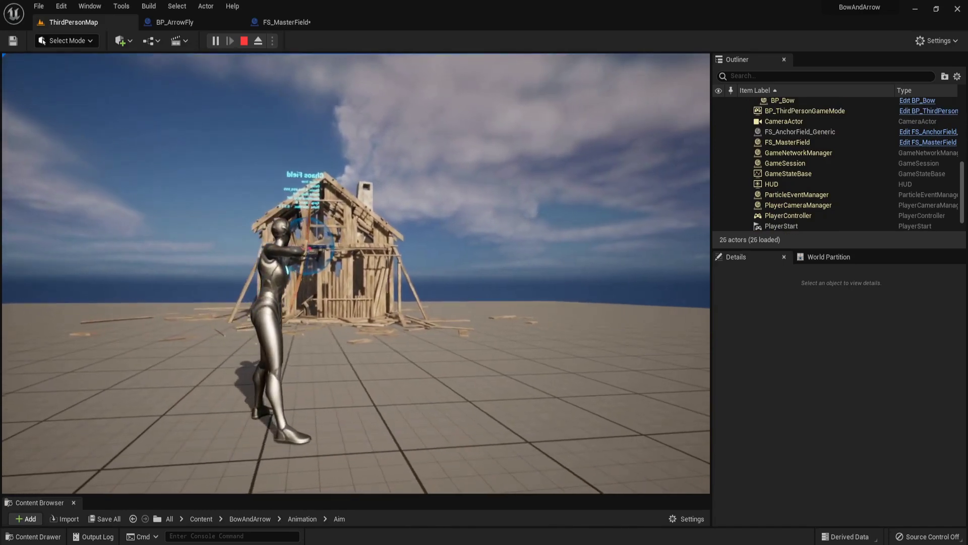
left_click(356, 273)
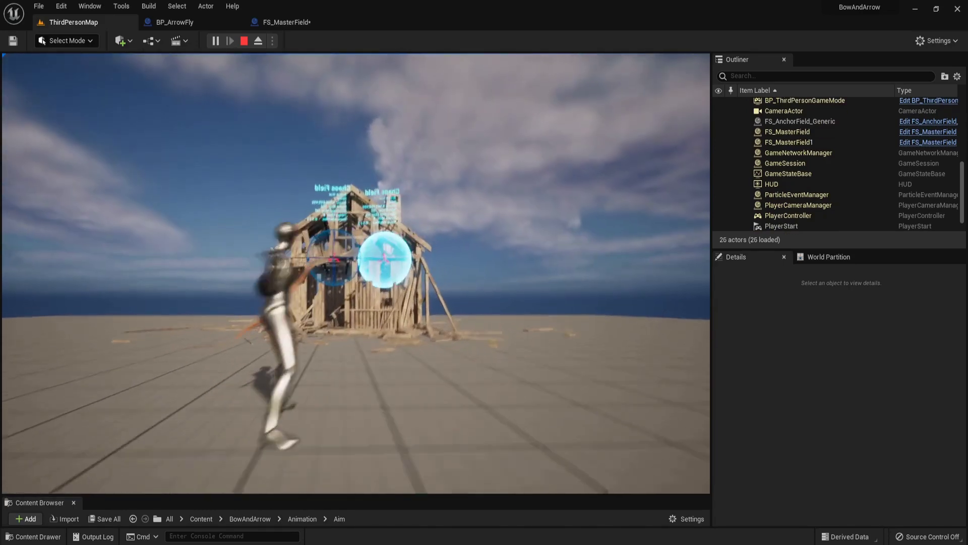
left_click(356, 273)
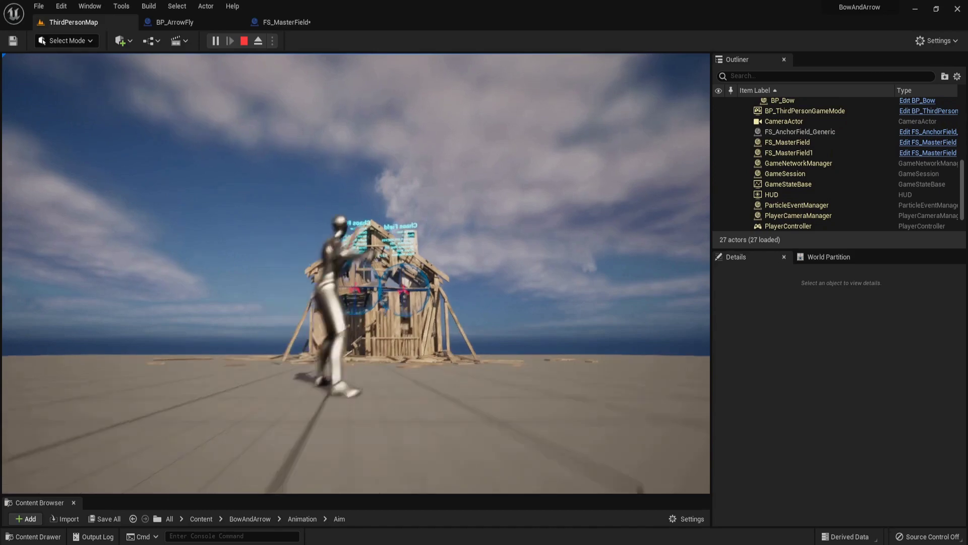
left_click(356, 273)
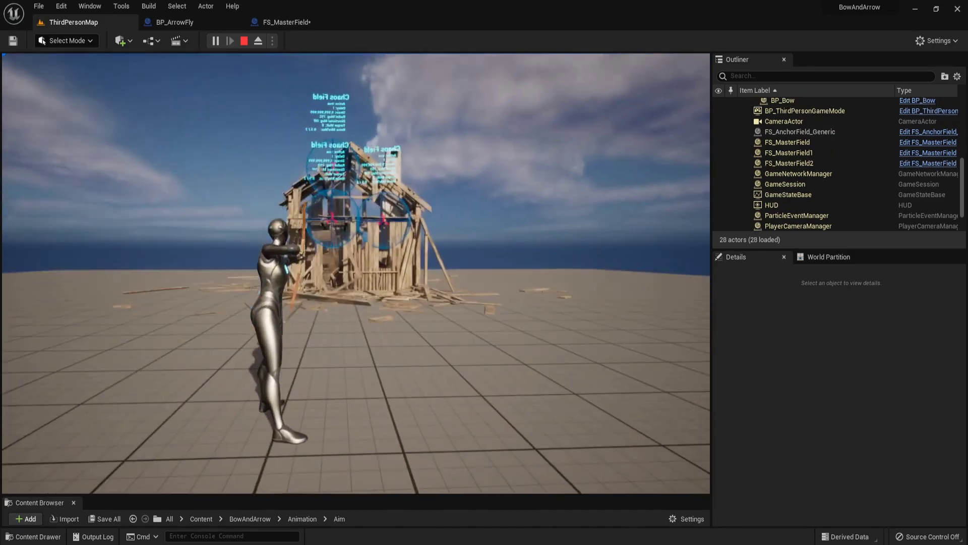
key("Escape")
Return to the FS_MasterField blueprint and select its Debug variable.
left_click(290, 22)
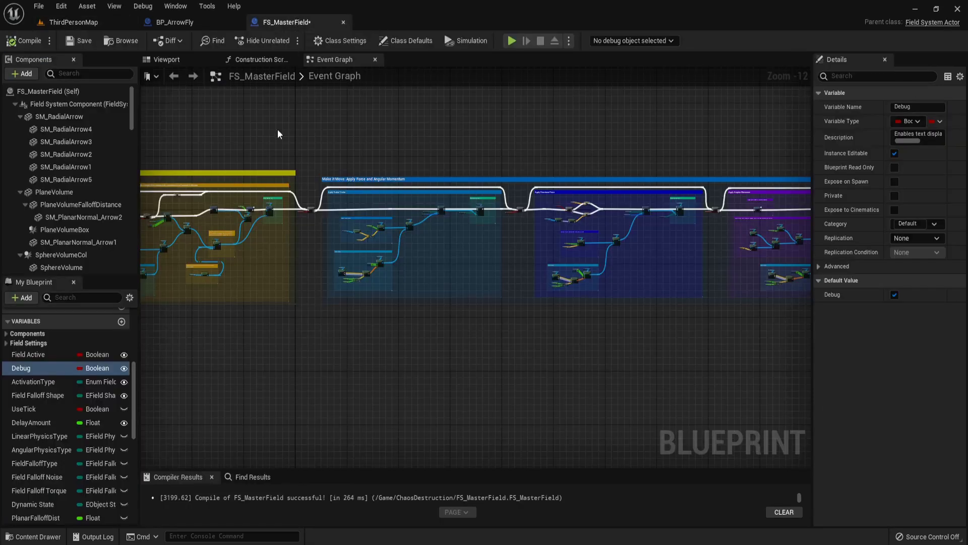
double_click(55, 365)
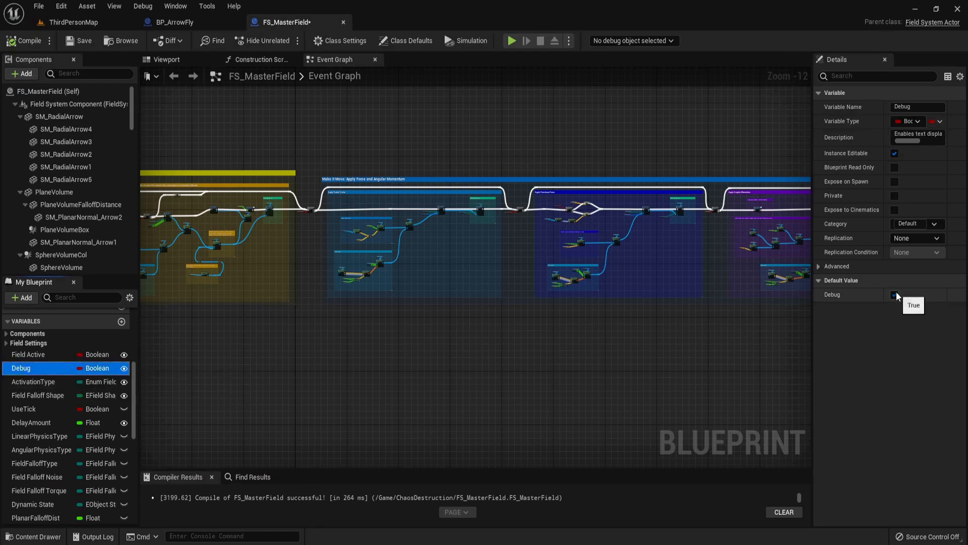
Add the Starter Content pack to the project from the ChaosDestruction folder.
key("ctrl+b")
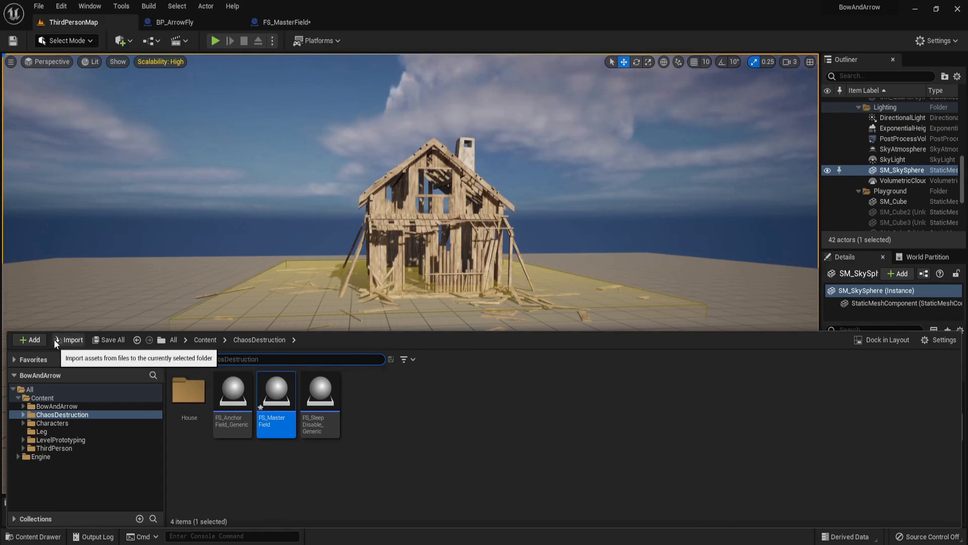
left_click(39, 339)
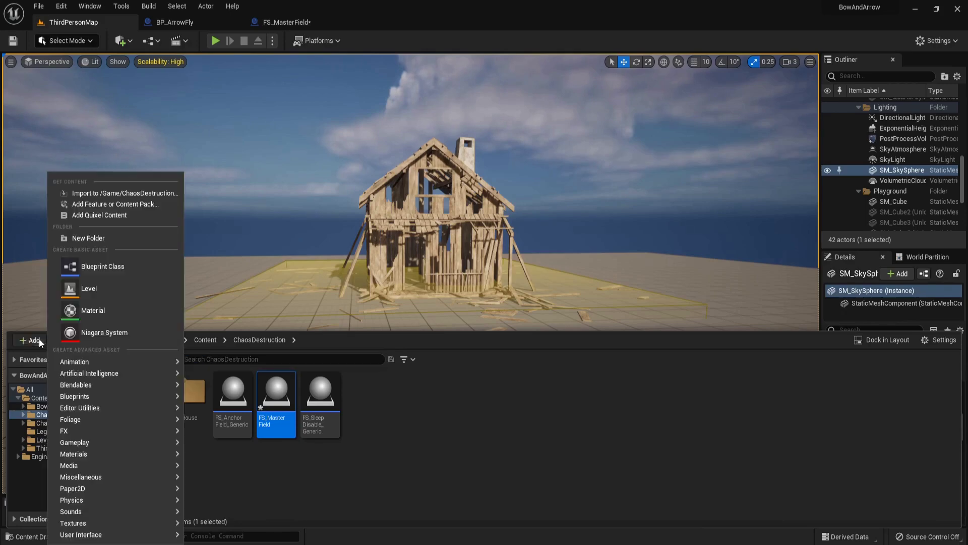
left_click(112, 204)
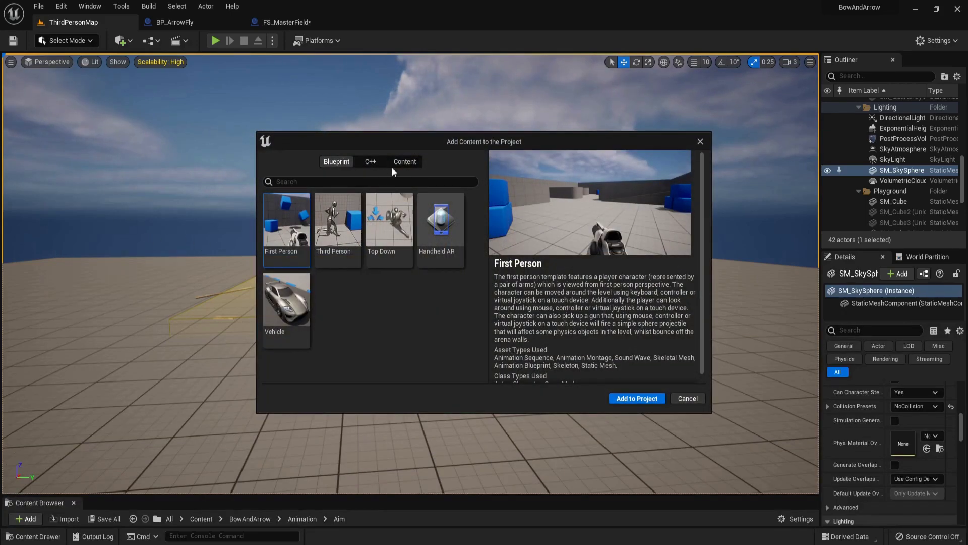
left_click(403, 163)
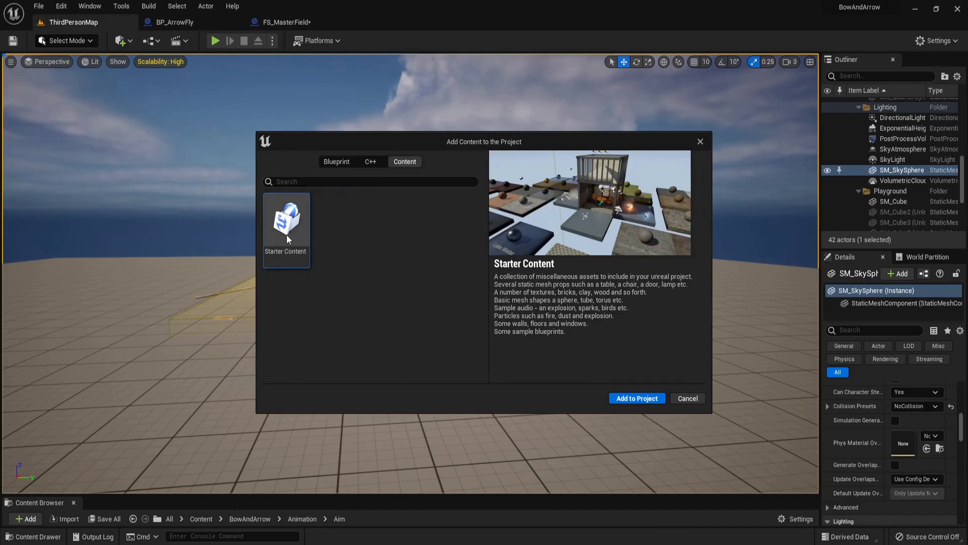
left_click(654, 403)
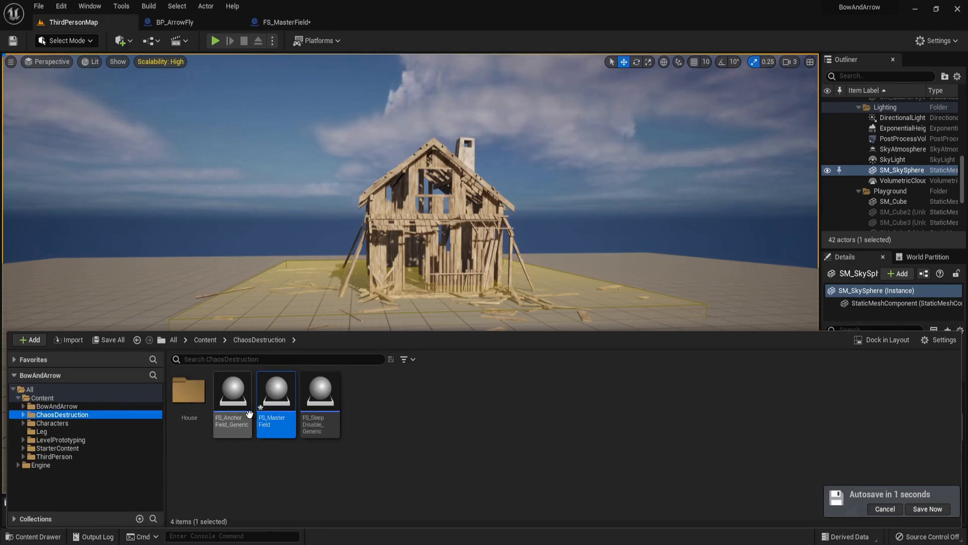
Create an empty Niagara system in the ChaosDestruction folder, name it SmokeNiagaraSystem and open it.
right_click(410, 402)
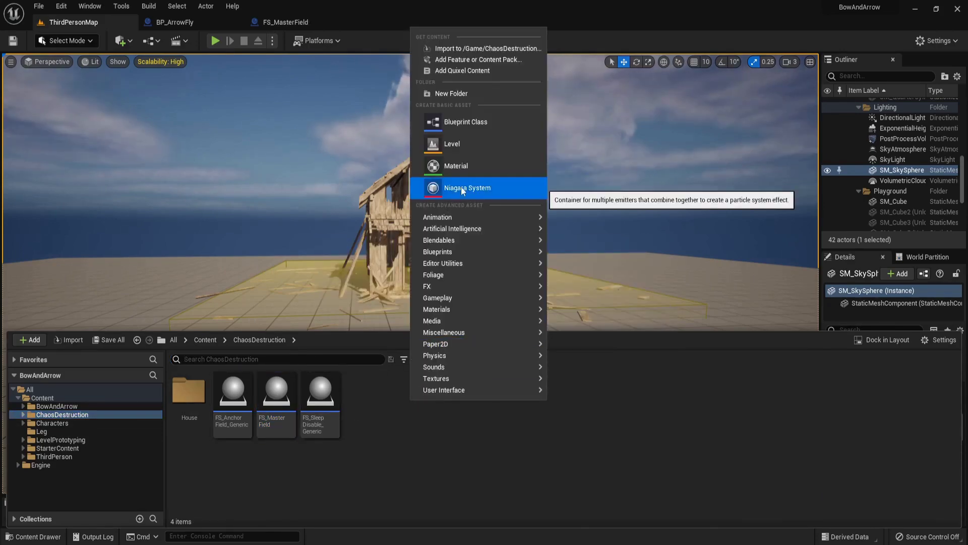
left_click(453, 188)
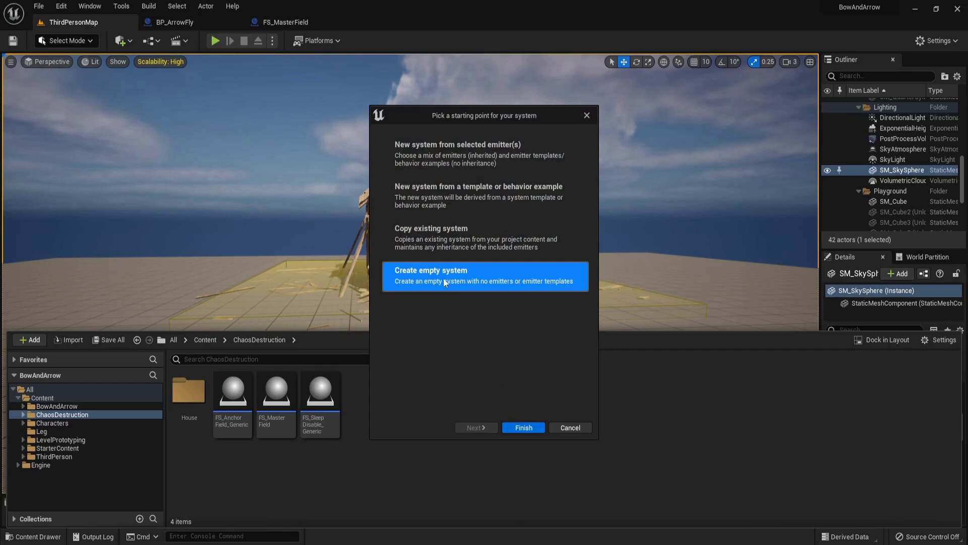
left_click(536, 429)
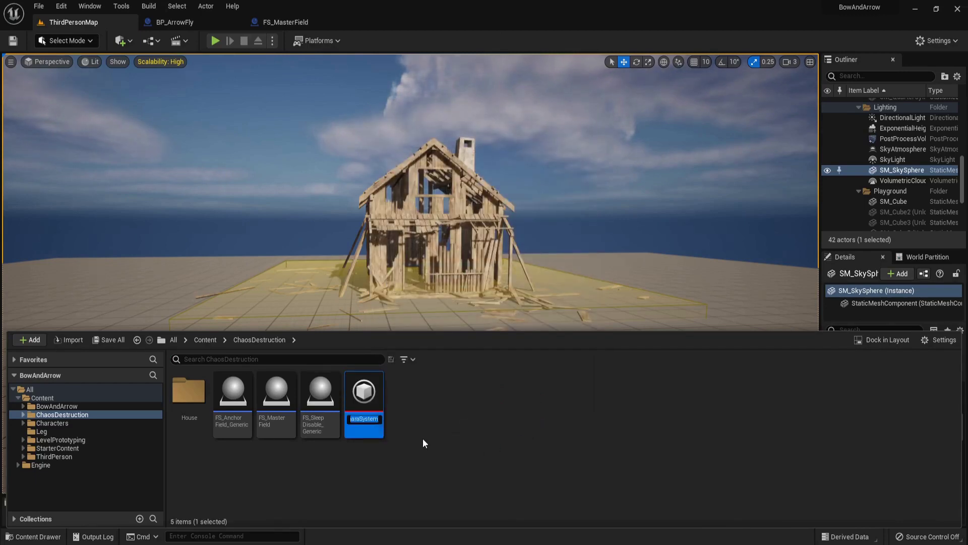
key("Home")
key("Delete")
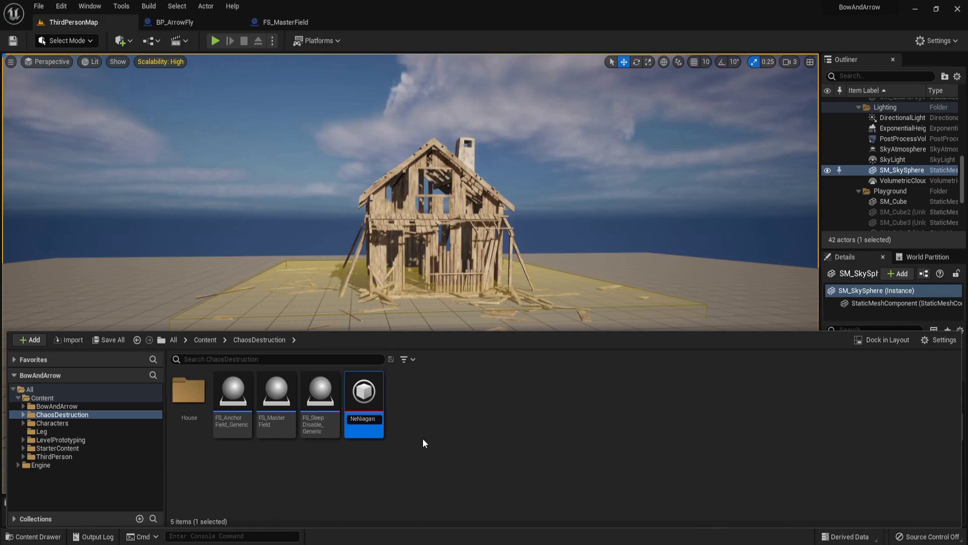
key("BackSpace")
key("BackSpace")
type("Smoke")
key("Return")
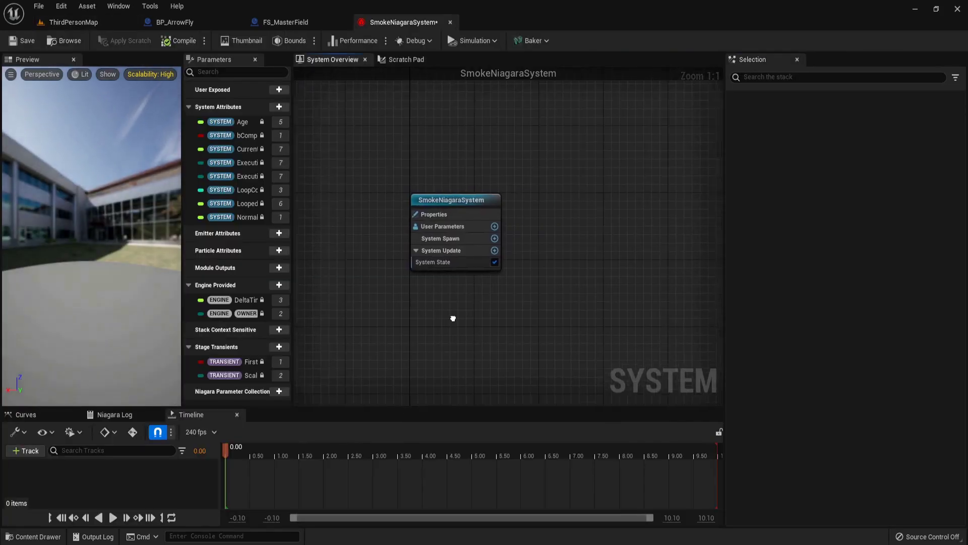
Add a Chaos Destruction Data user parameter to SmokeNiagaraSystem.
left_click(371, 216)
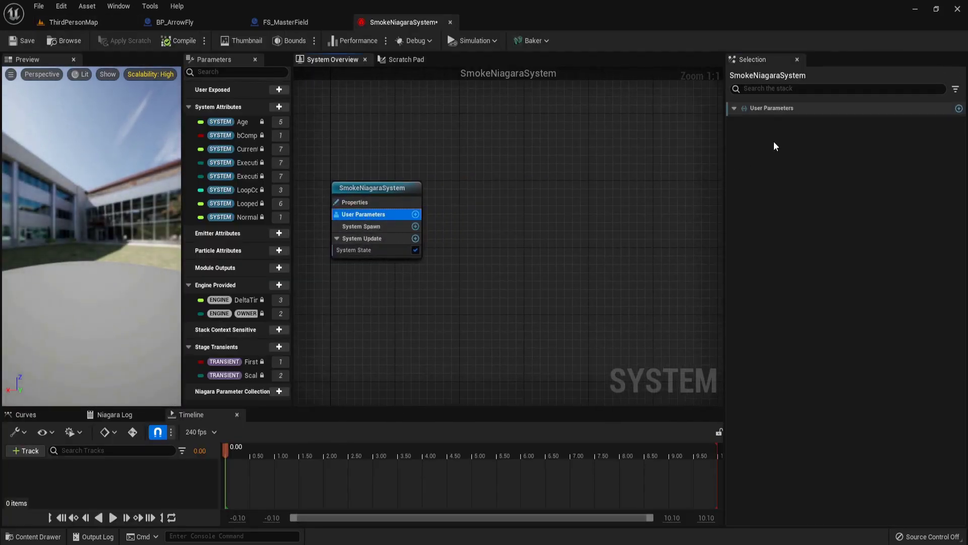
left_click(957, 108)
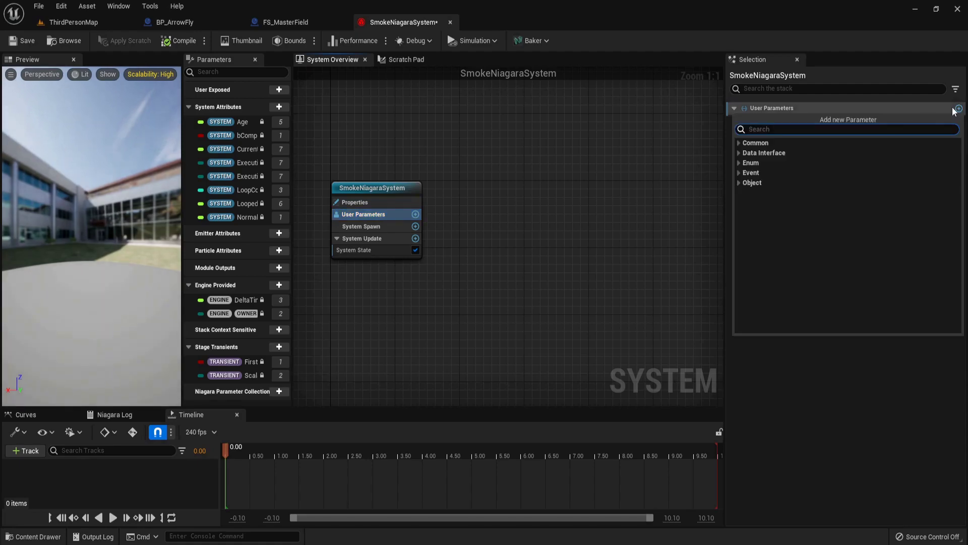
type("cha")
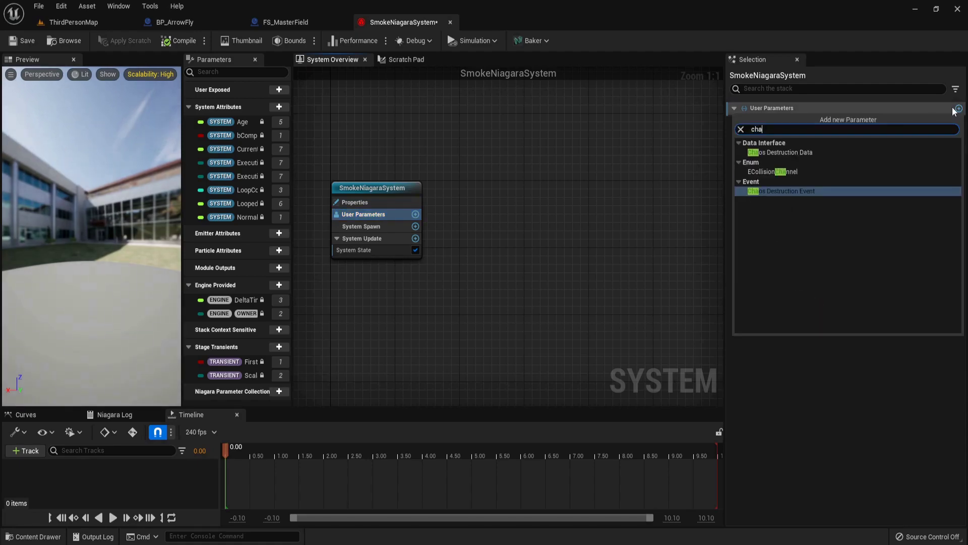
left_click(827, 154)
Add an emitter to the system from the Simple Sprite Burst template.
right_click(491, 217)
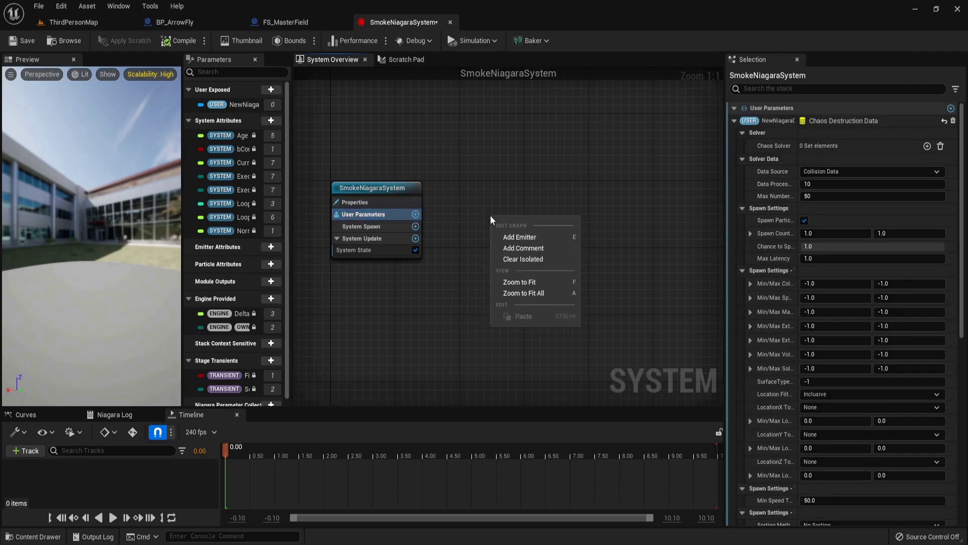
left_click(519, 237)
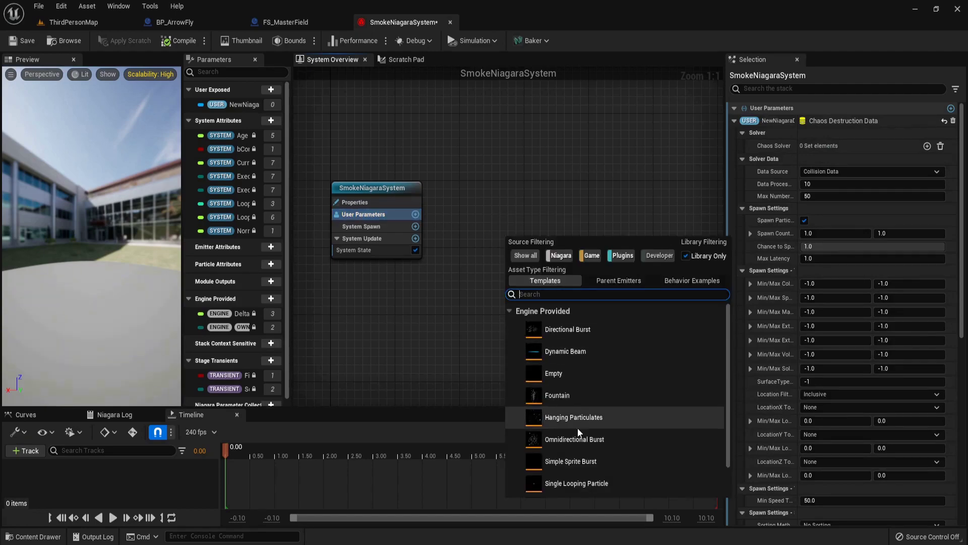
double_click(572, 460)
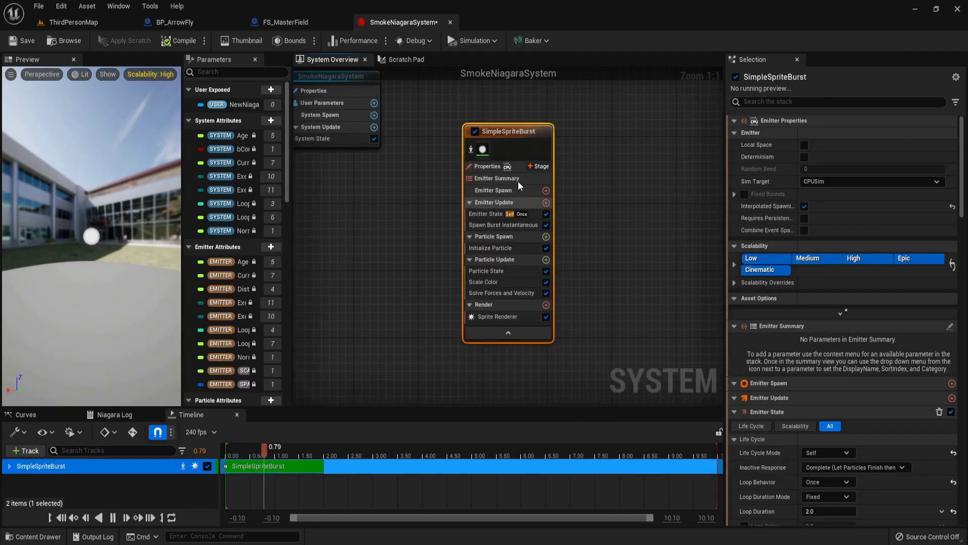
Set the SimpleSpriteBurst emitter's Sim Target to GPUCompute Sim and enable Fixed Bounds.
left_click(509, 197)
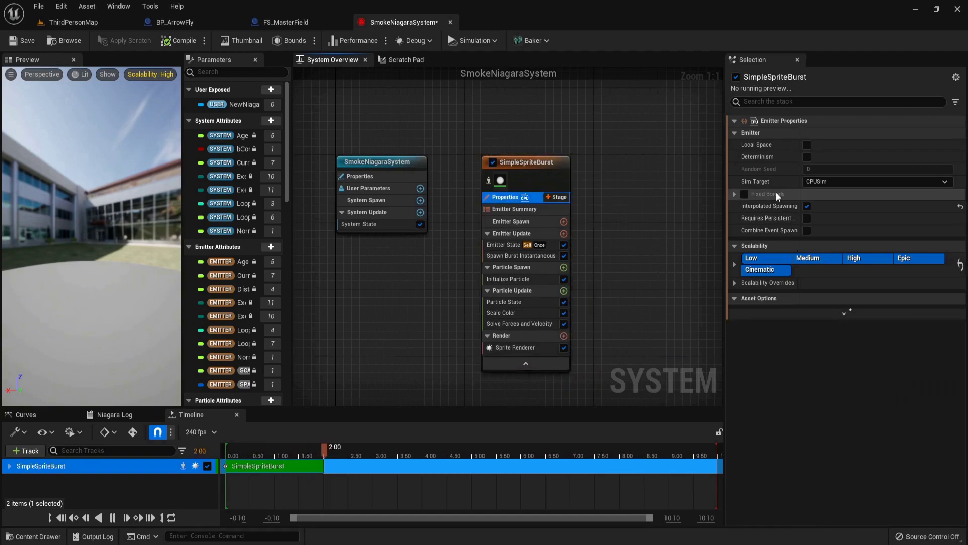
left_click(815, 182)
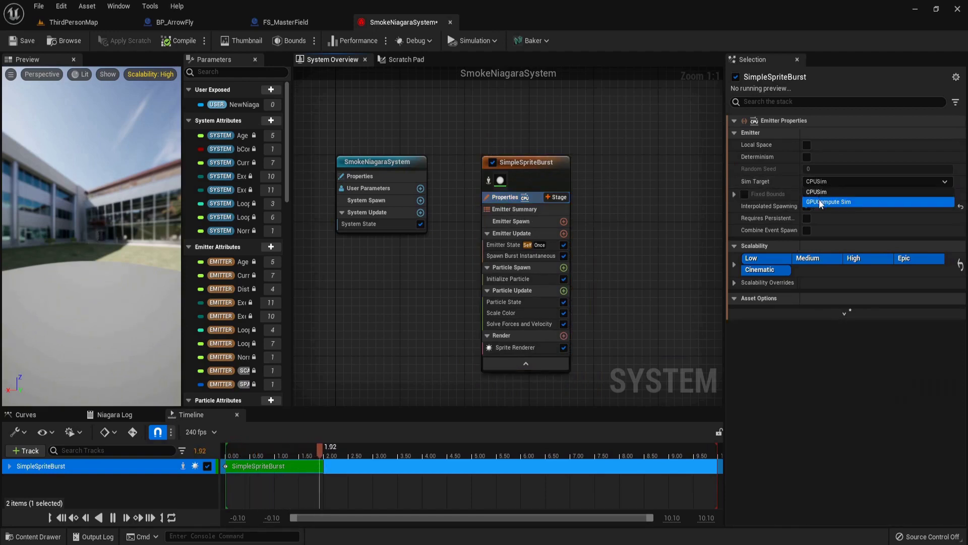
left_click(820, 202)
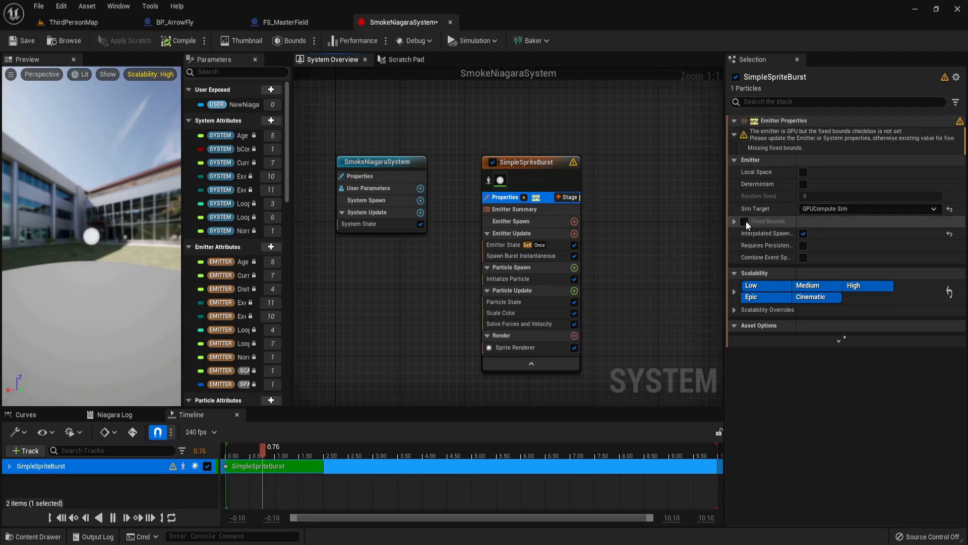
left_click(744, 222)
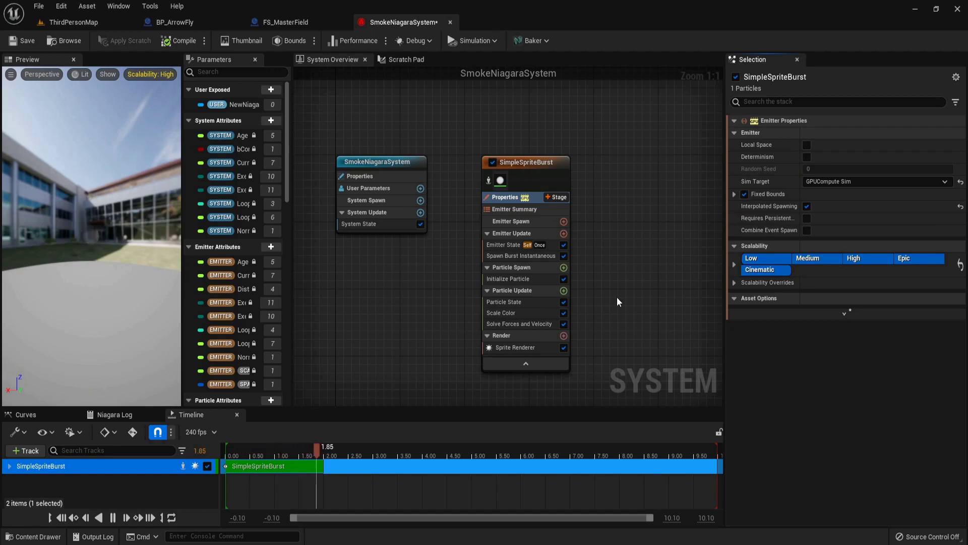
Set the Emitter State's Life Cycle Mode to System and delete the Spawn Burst Instantaneous module from Emitter Update.
left_click(547, 234)
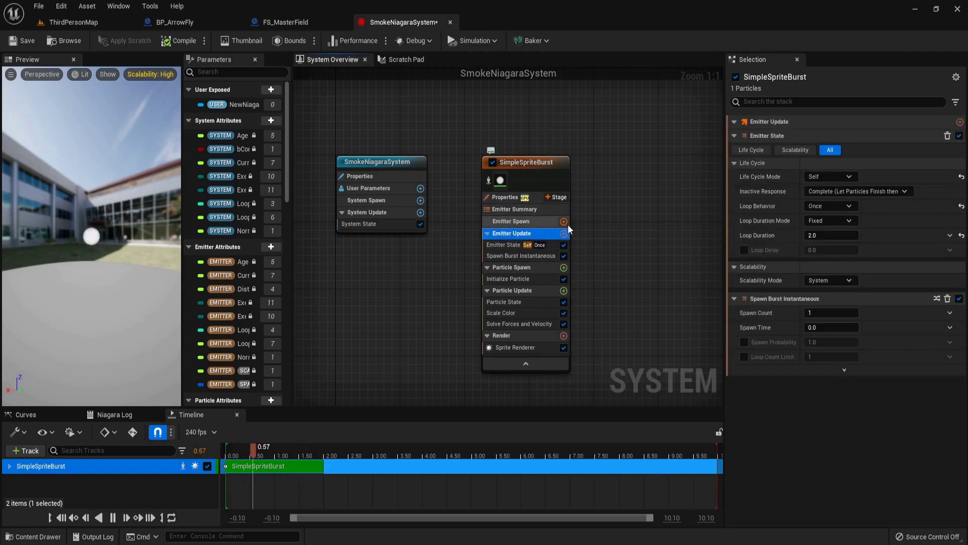
left_click(818, 177)
left_click(828, 190)
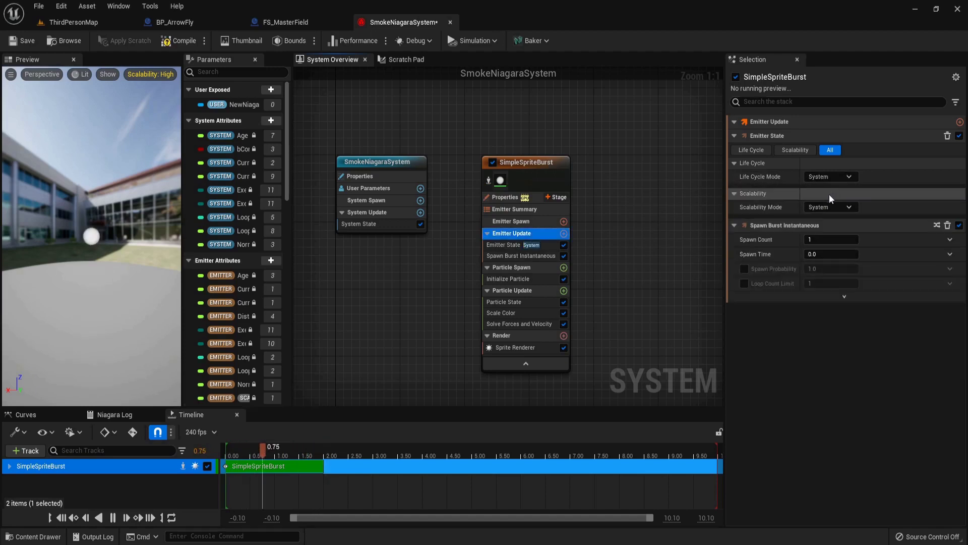
left_click(527, 255)
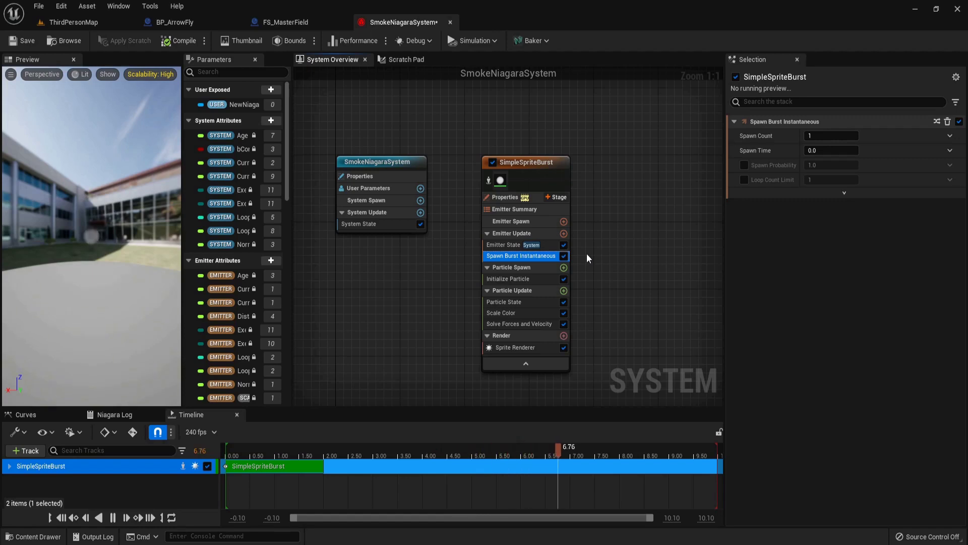
key("Delete")
Add a Spawn from Chaos module to the Emitter Update stage of the SimpleSpriteBurst emitter.
left_click(564, 233)
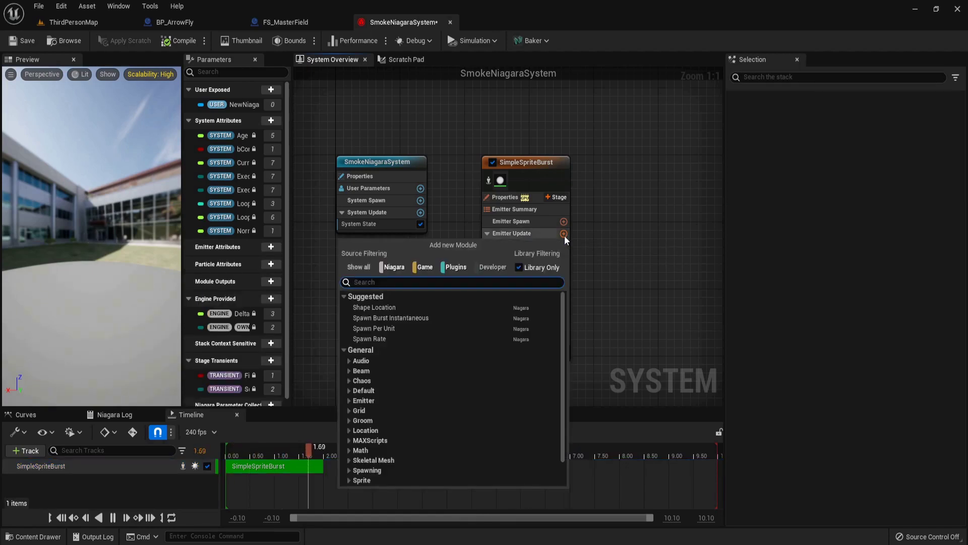
type("spawn")
left_click(446, 283)
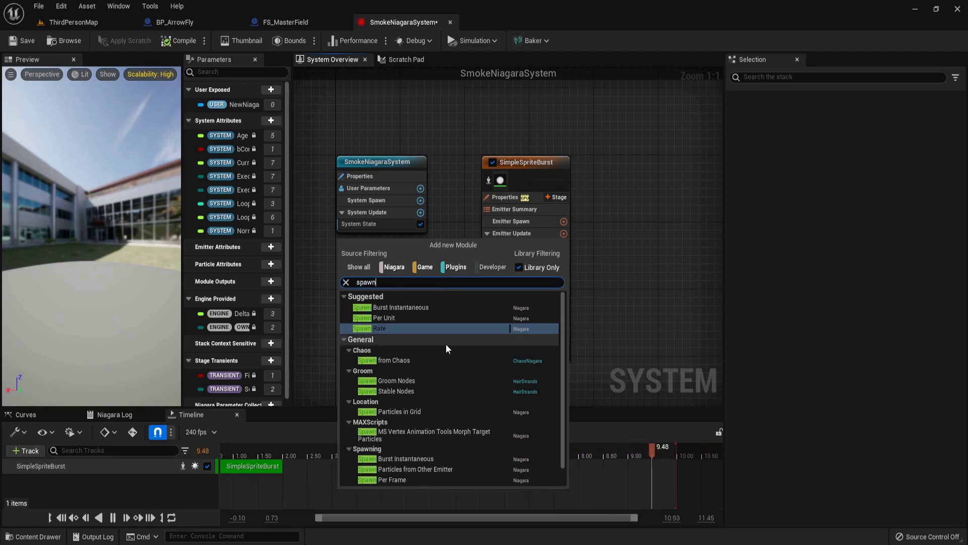
left_click(442, 359)
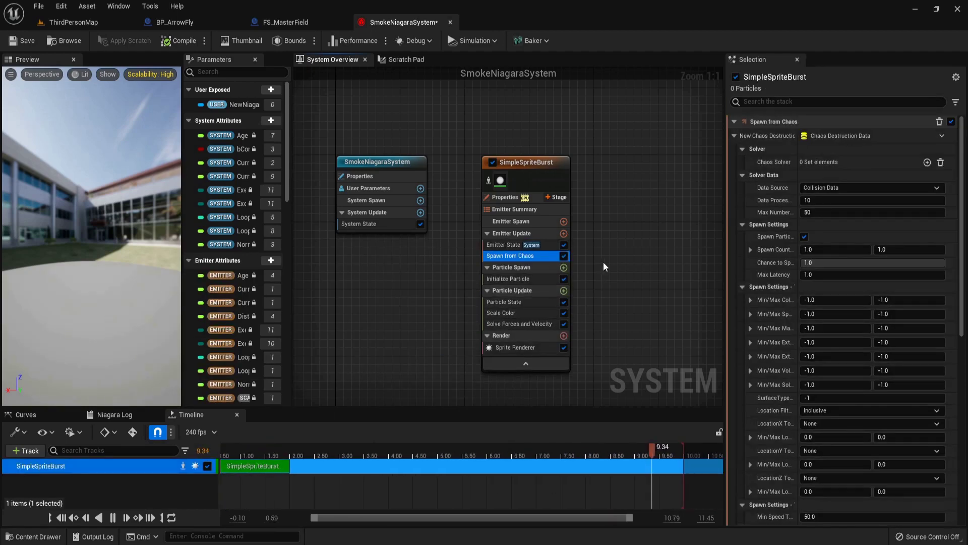
Add an Apply Chaos Data module to the emitter's Particle Spawn stage.
left_click(564, 267)
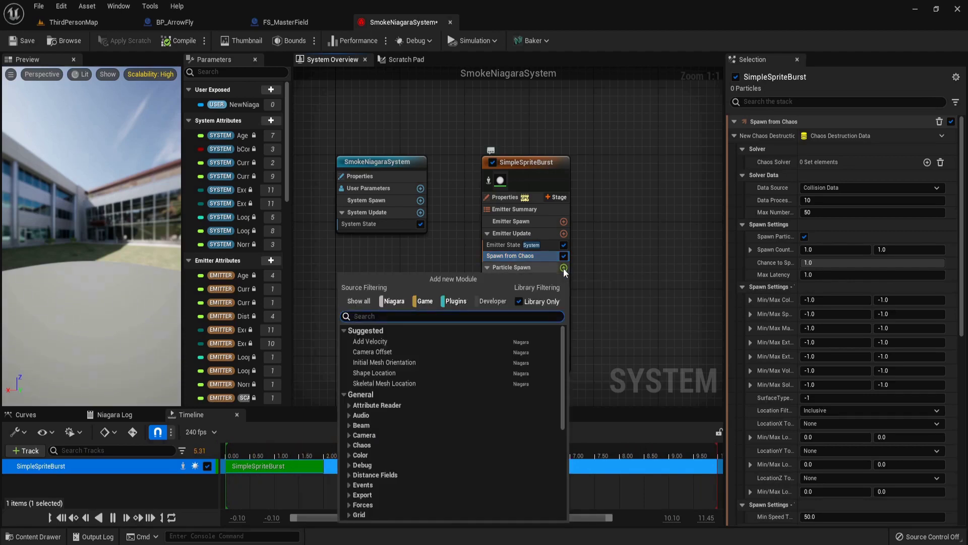
type("appl")
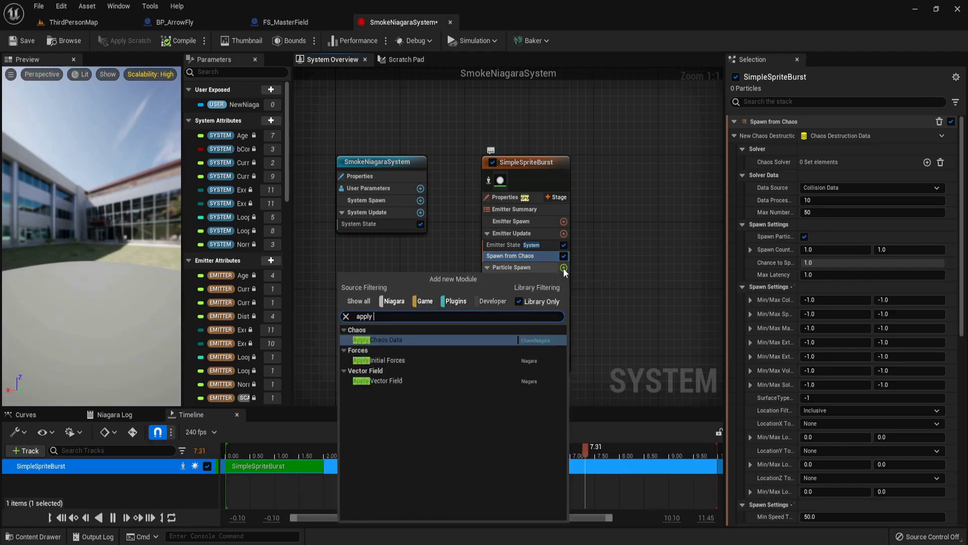
type("y")
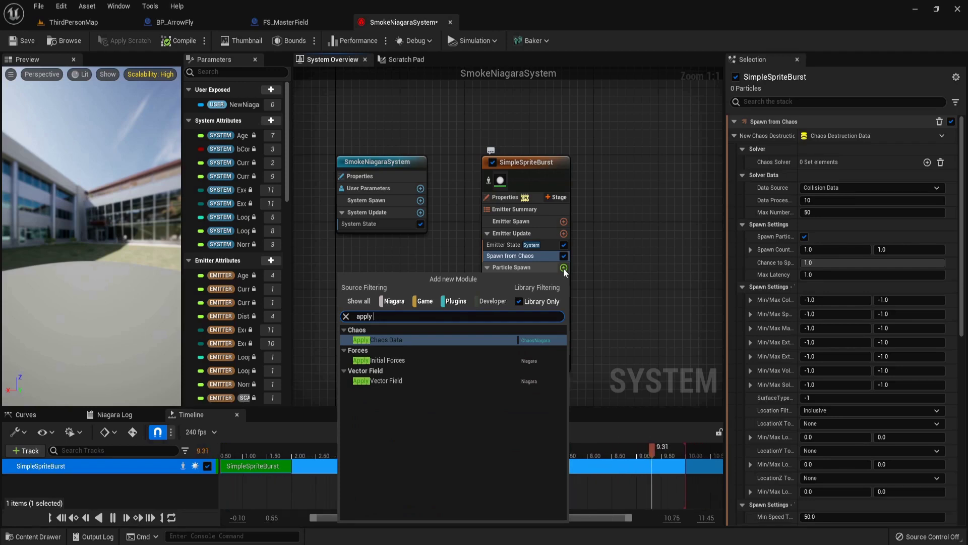
left_click(459, 339)
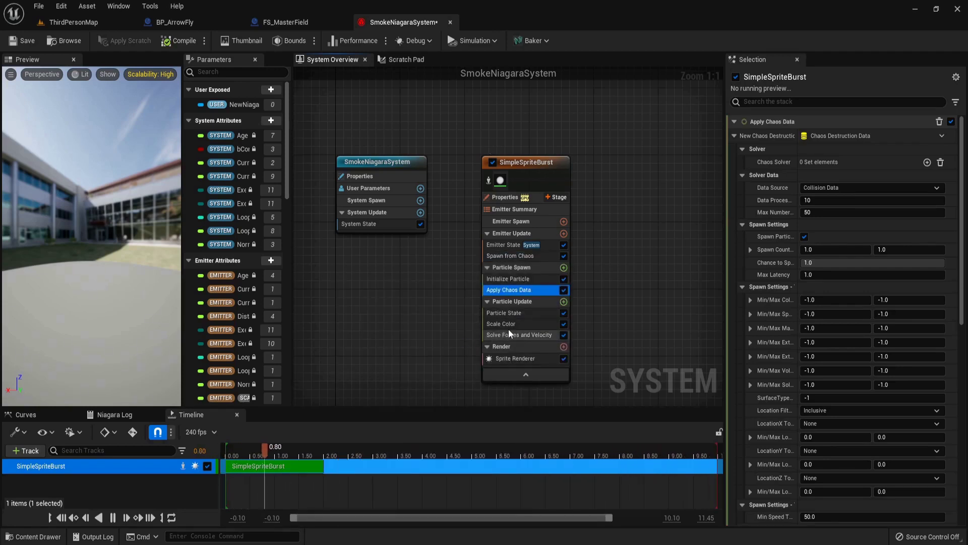
Link the Apply Chaos Data module's chaos destruction input to the user parameter NewNiagaraDataInterfaceChaosDestruction.
left_click(539, 290)
left_click(942, 135)
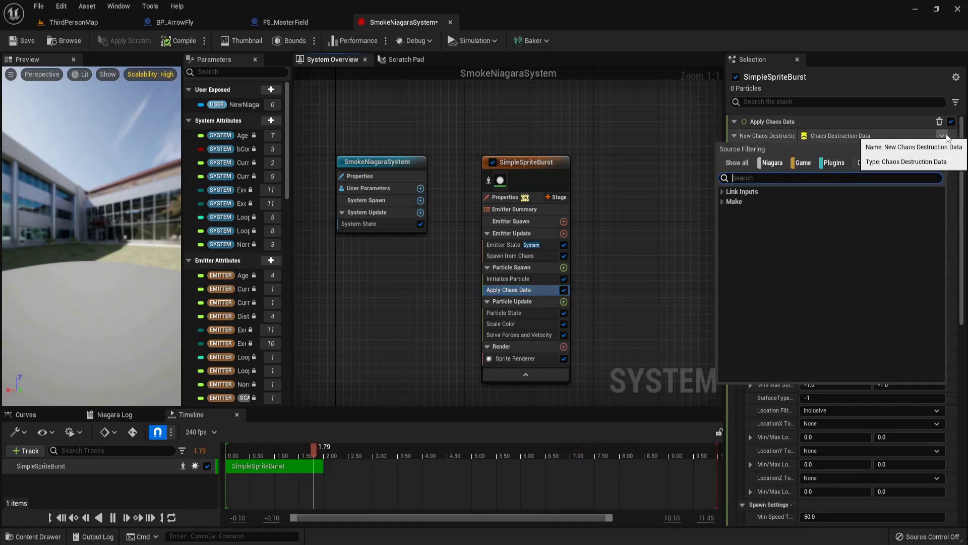
type("user")
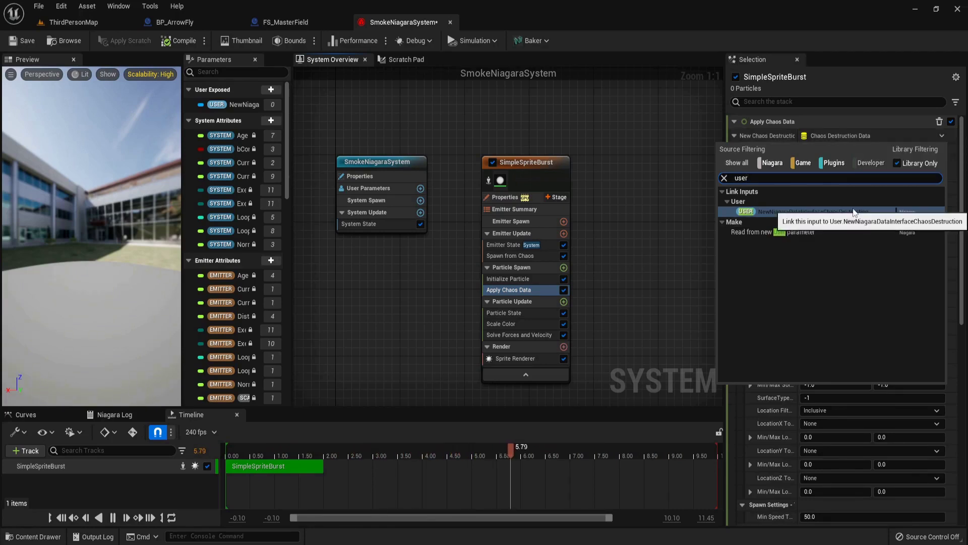
left_click(852, 212)
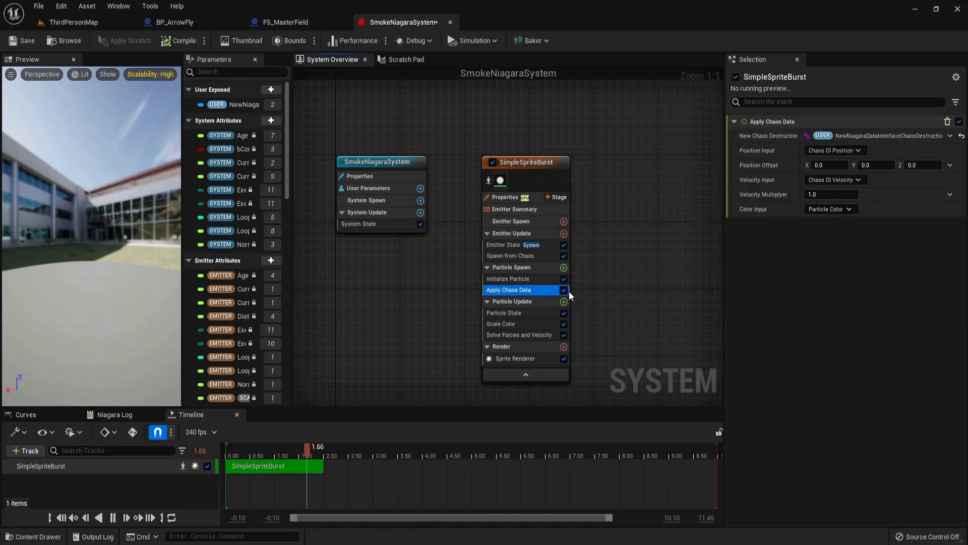
Link the Spawn from Chaos module's chaos destruction input to the user parameter NewNiagaraDataInterfaceChaosDestruction.
left_click(534, 256)
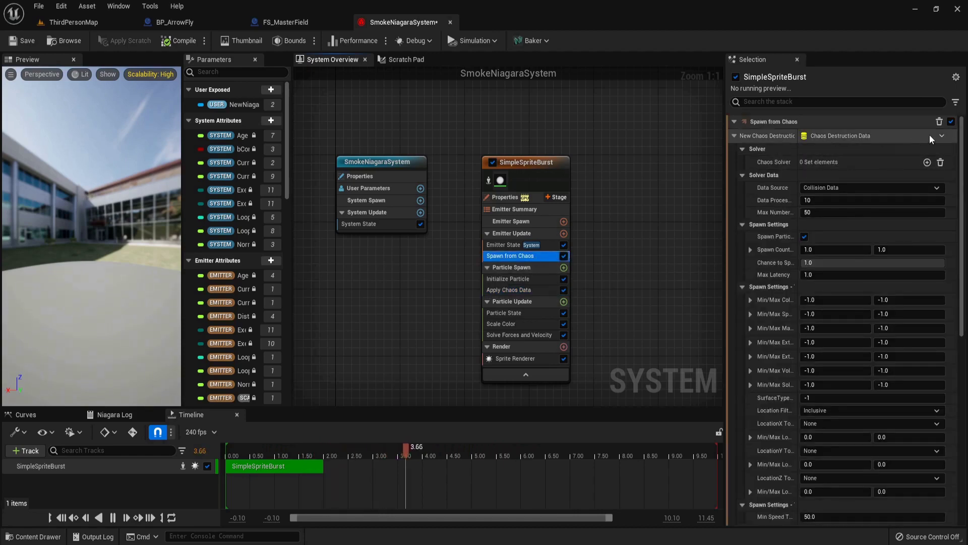
left_click(942, 137)
type("user")
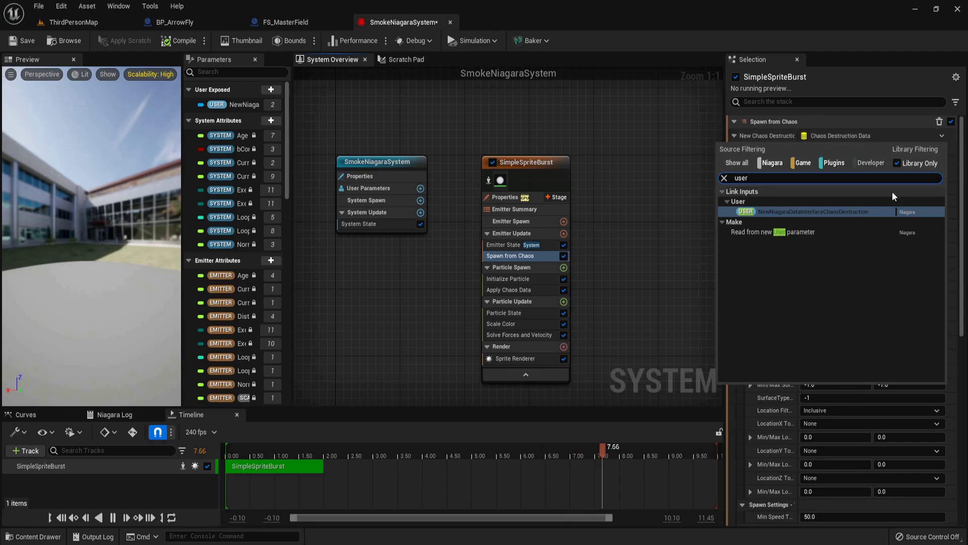
left_click(851, 211)
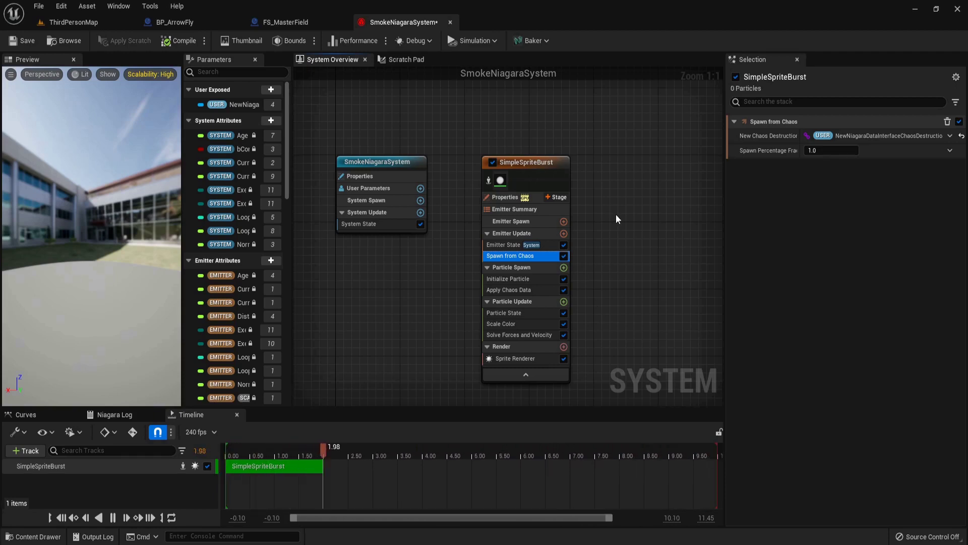
Add a Drag module and an Acceleration Force module to the emitter's Particle Update stage.
right_click_drag(611, 301, 600, 228)
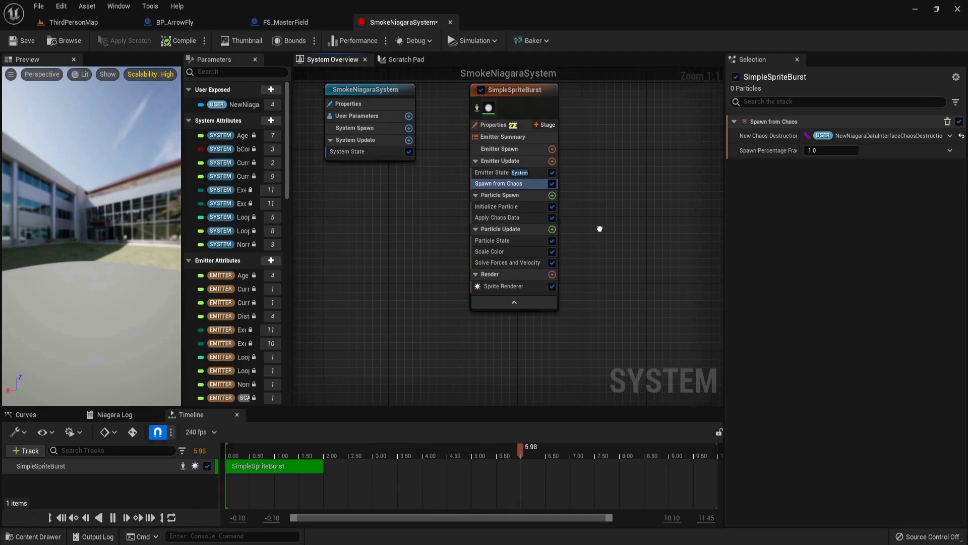
left_click(553, 229)
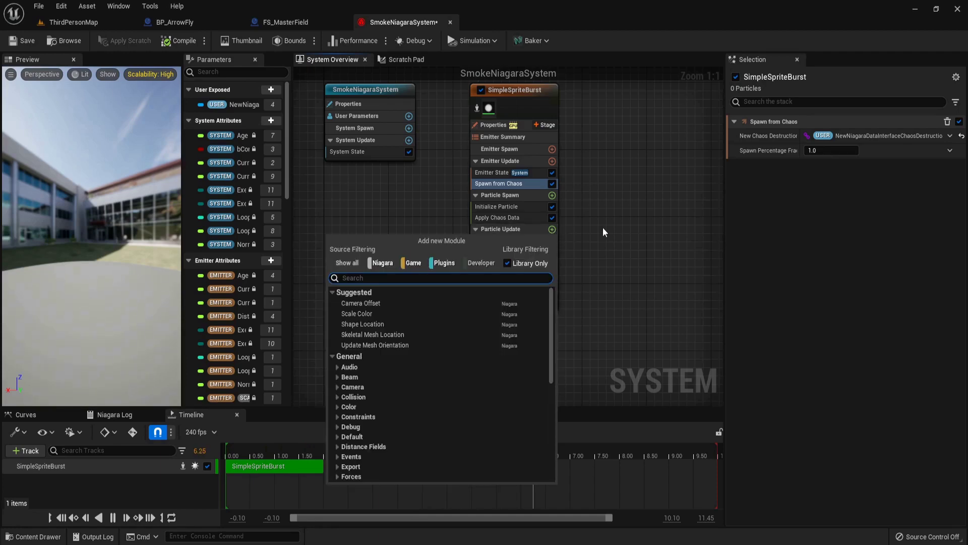
type("drag")
key("Return")
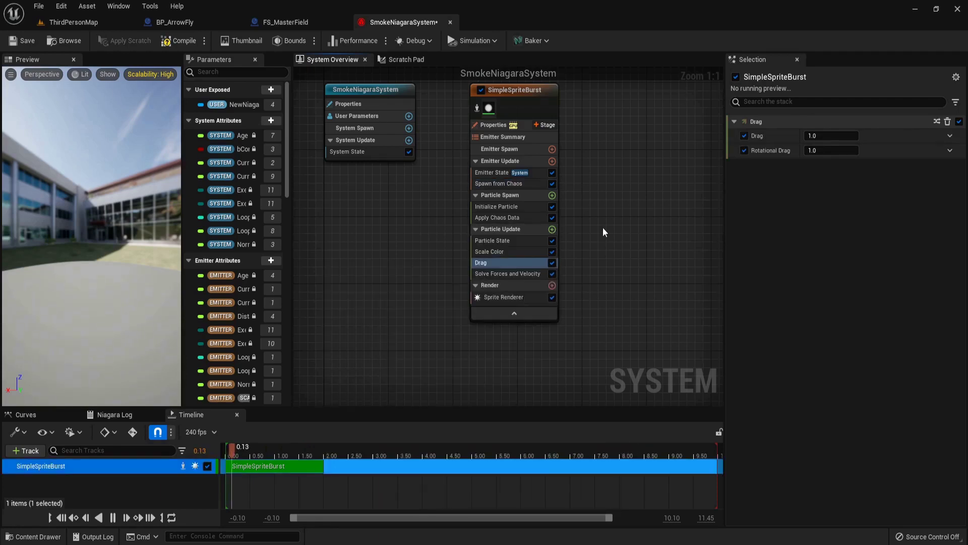
left_click(552, 229)
type("ac")
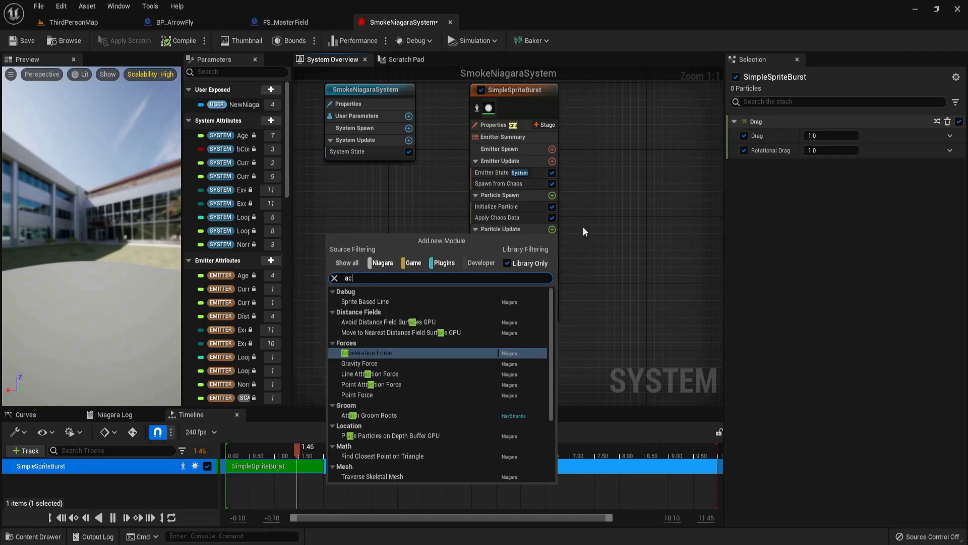
type("ce")
key("Return")
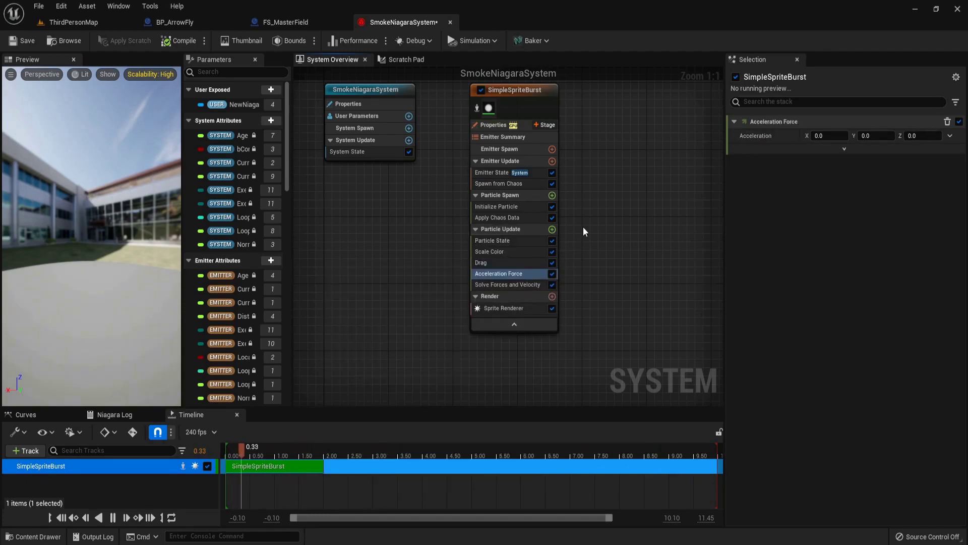
Set the Acceleration Force's Acceleration to Random Range Vector with a Minimum of X -25, Y -25, Z 100.
left_click(952, 135)
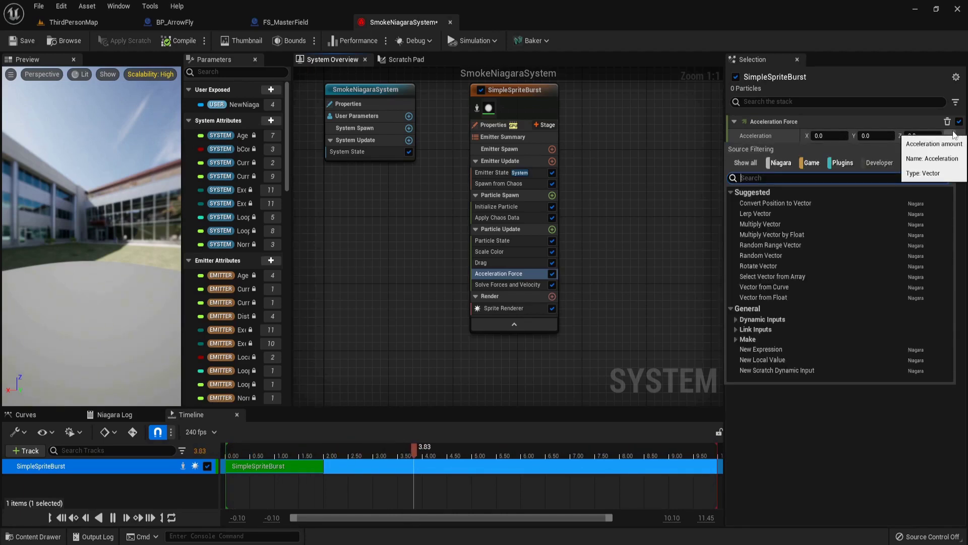
type("random")
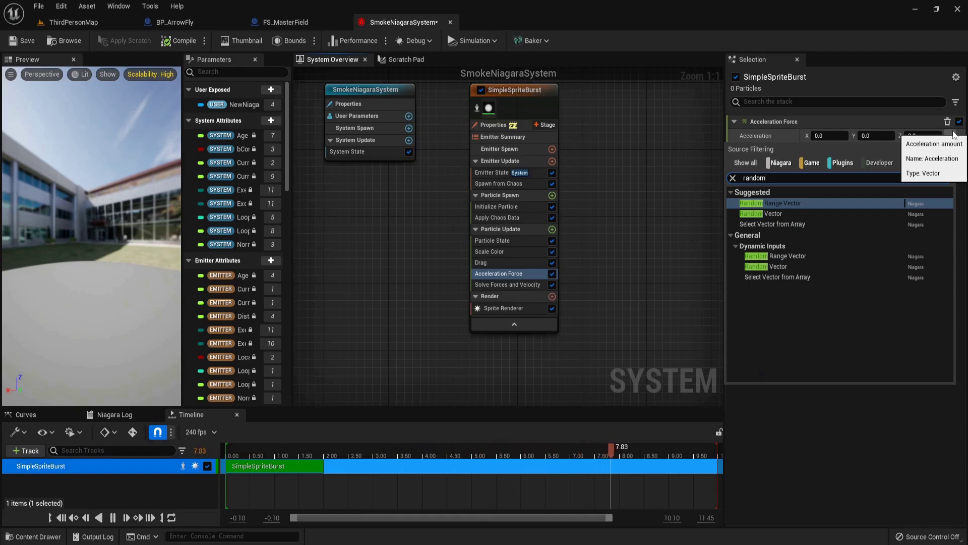
key("Return")
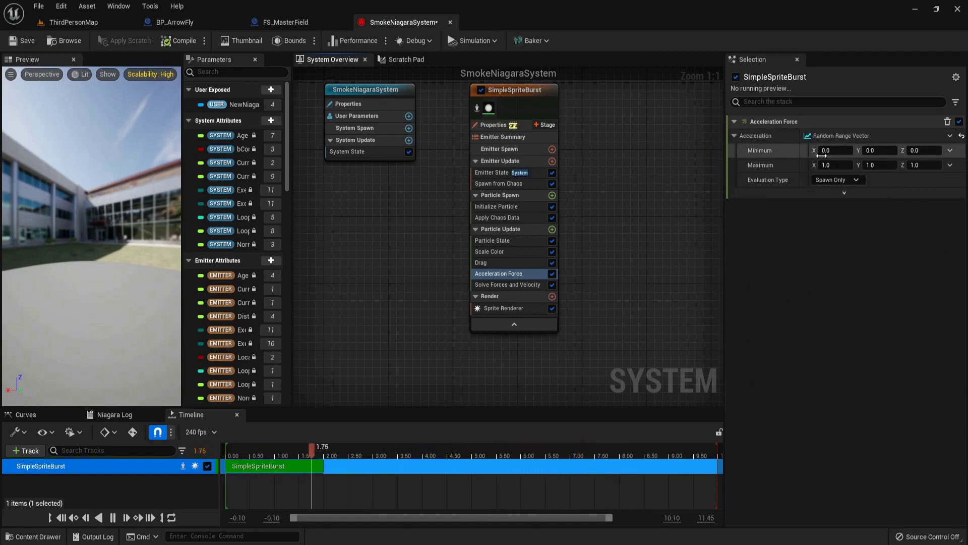
left_click(825, 151)
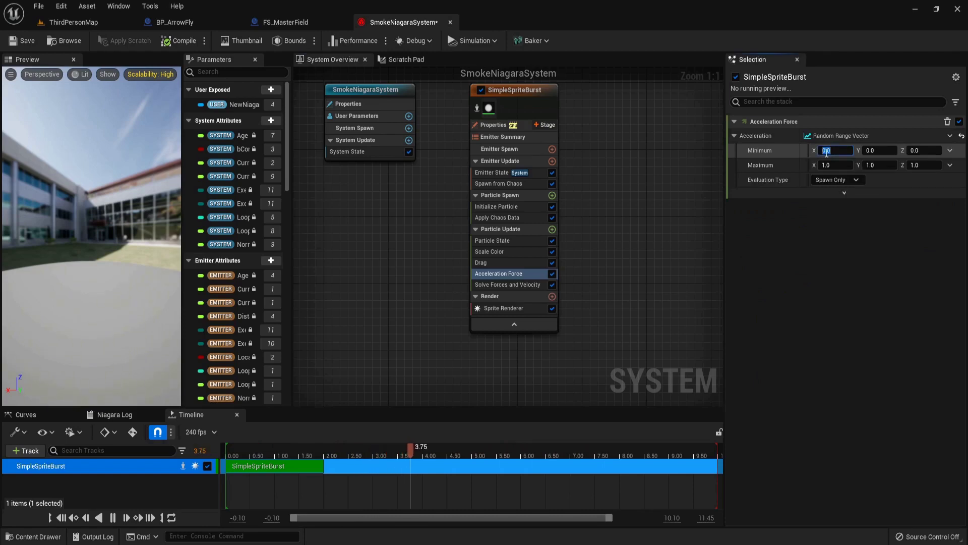
type("-1")
key("Return")
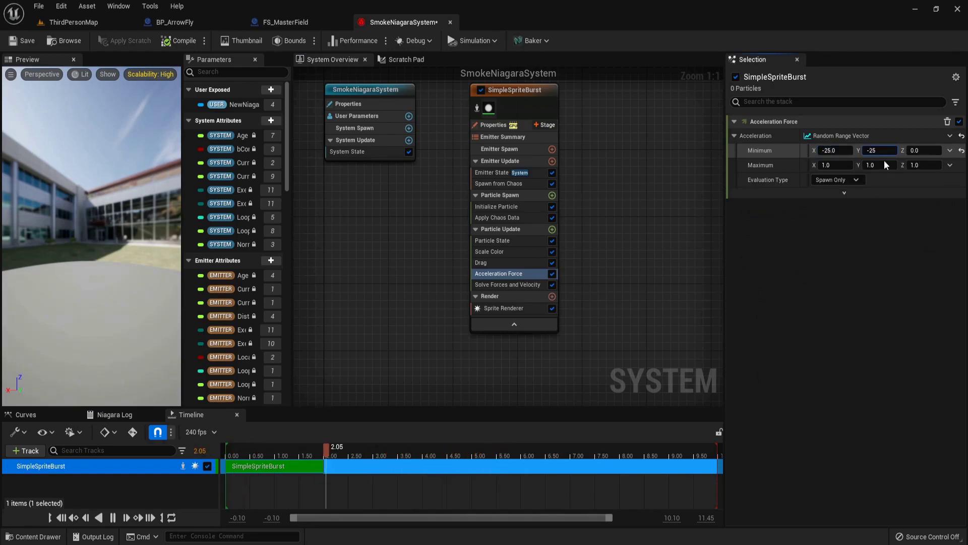
left_click(917, 151)
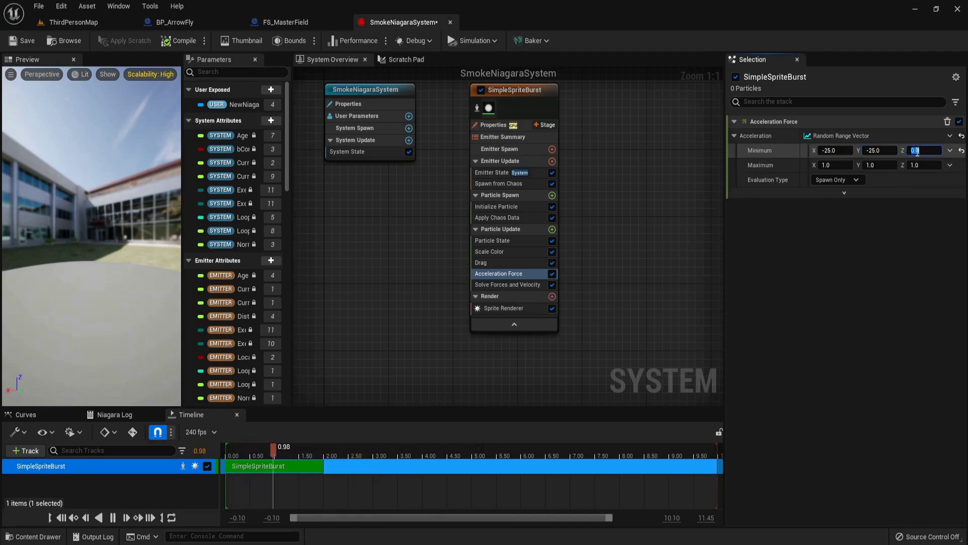
Set the Maximum of the acceleration's random range to X 25, Y 25, Z 150.
left_click(835, 165)
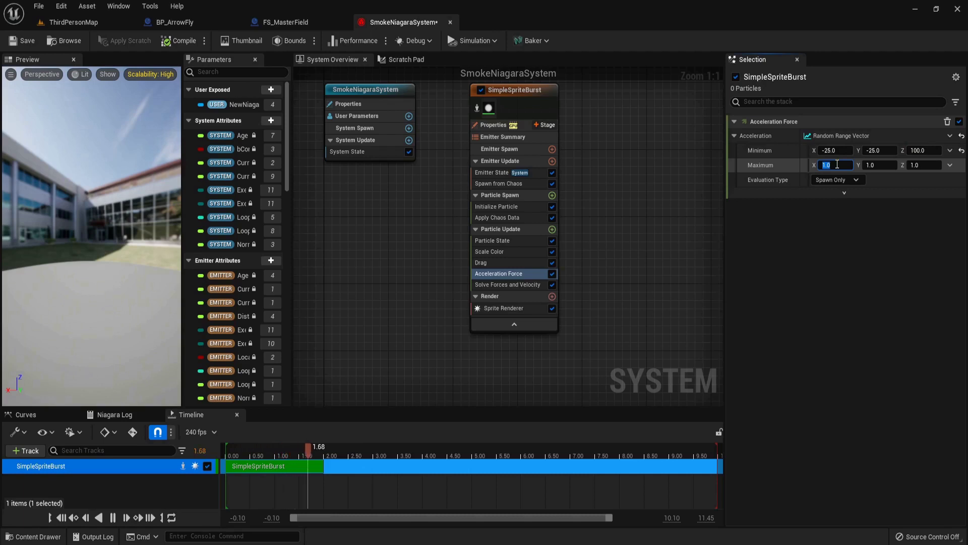
left_click(880, 165)
type("25")
left_click(921, 166)
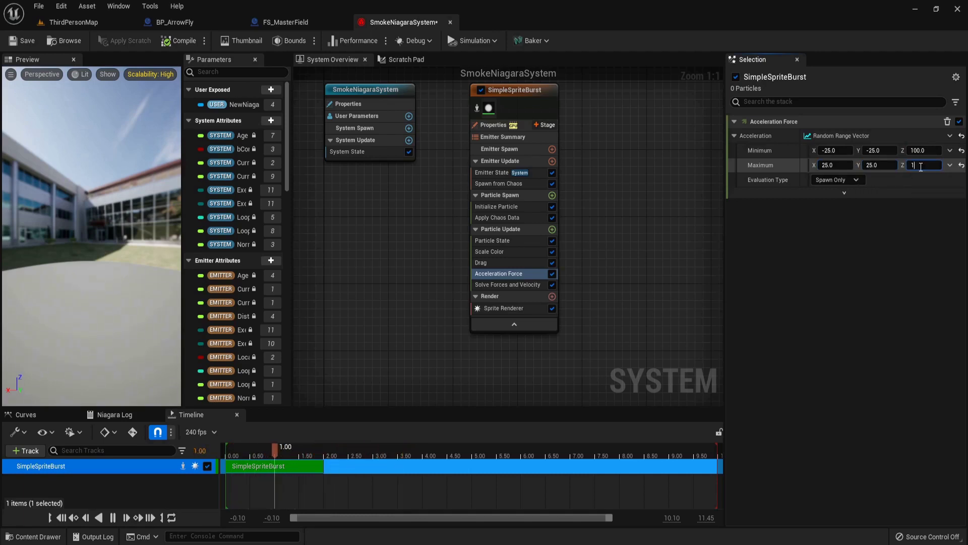
type("150")
key("Return")
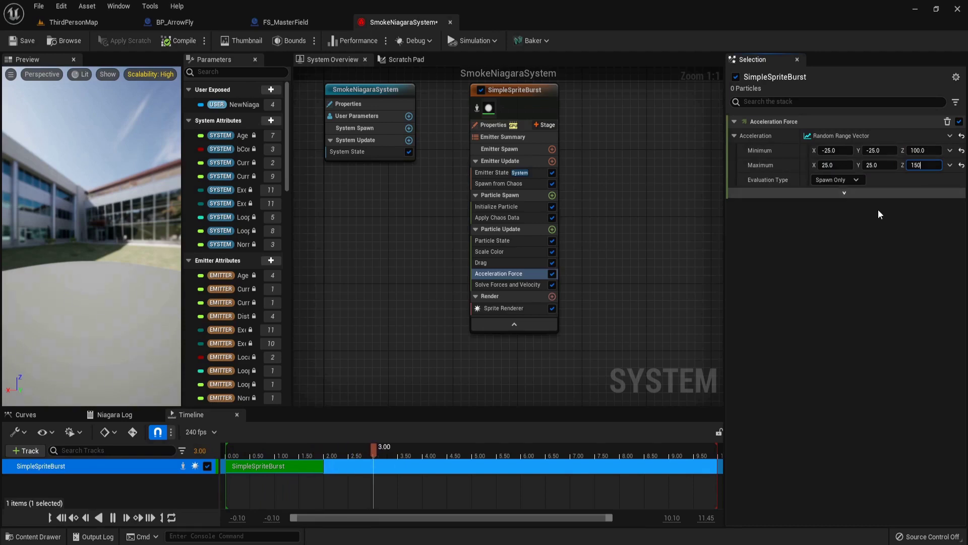
Add a second Scale Color module to the emitter's Particle Update stage.
left_click(552, 229)
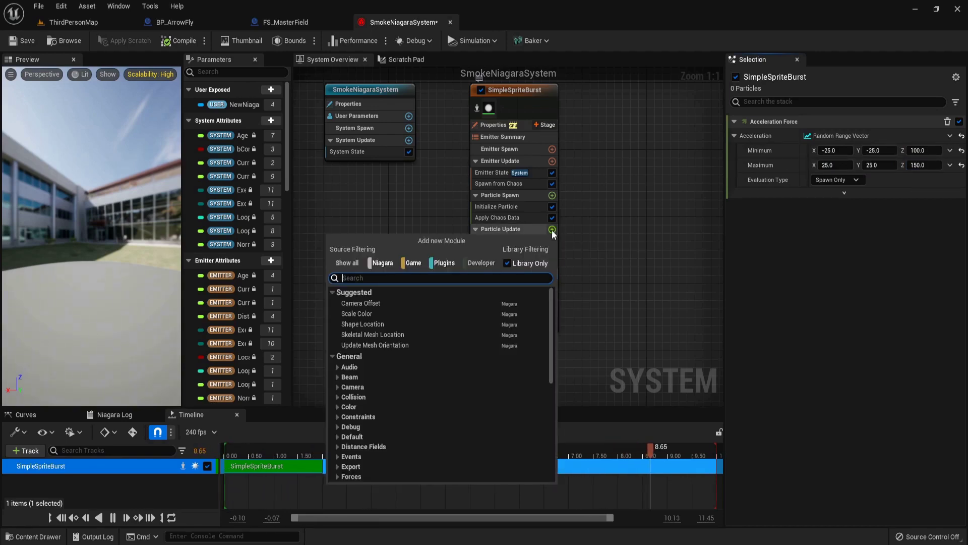
type("scal")
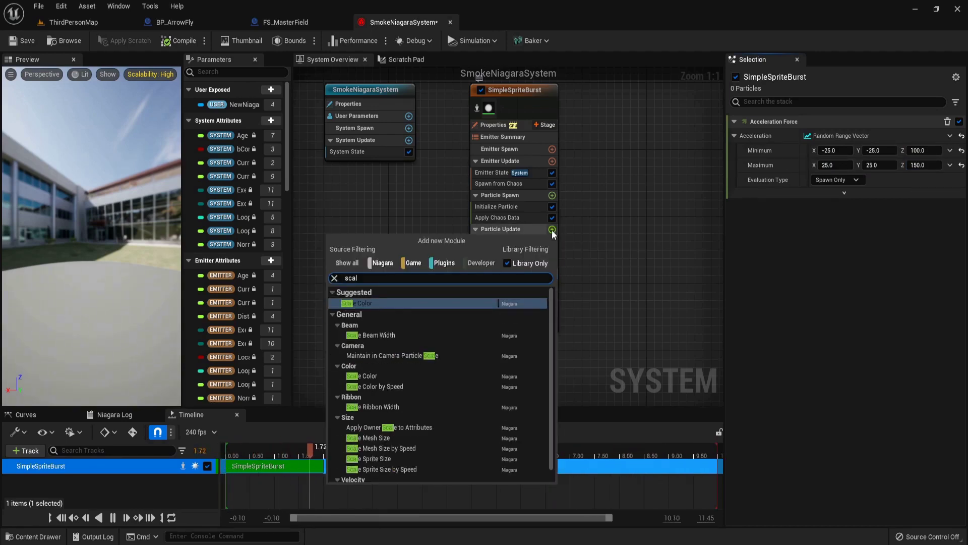
key("Return")
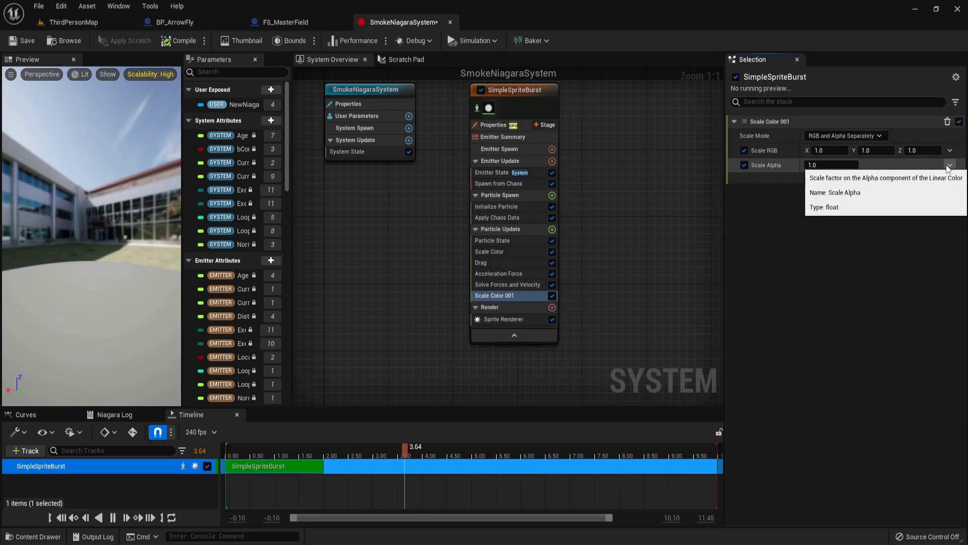
Set the new Scale Color module's Scale Alpha to Float from Curve and add a curve key at about 0.3 with value 0.7.
left_click(950, 166)
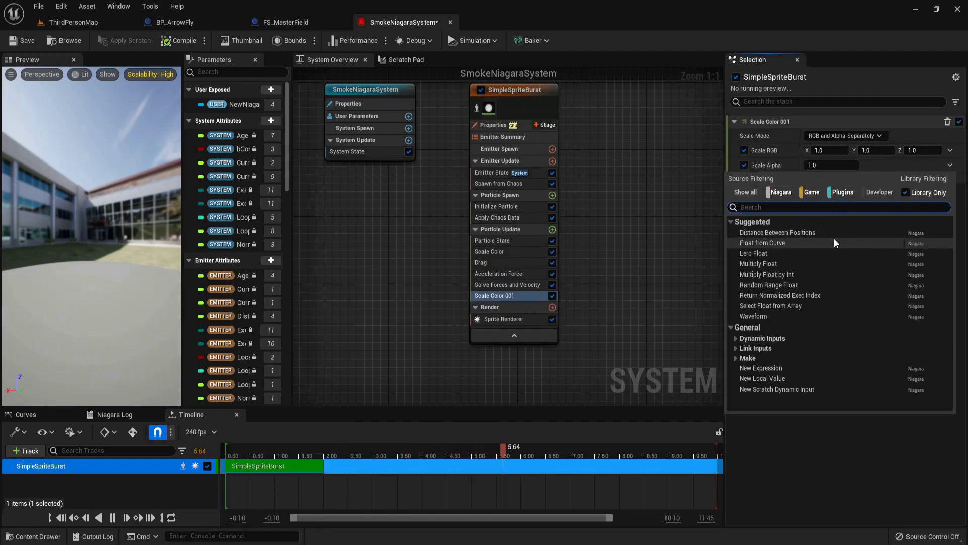
type("cur")
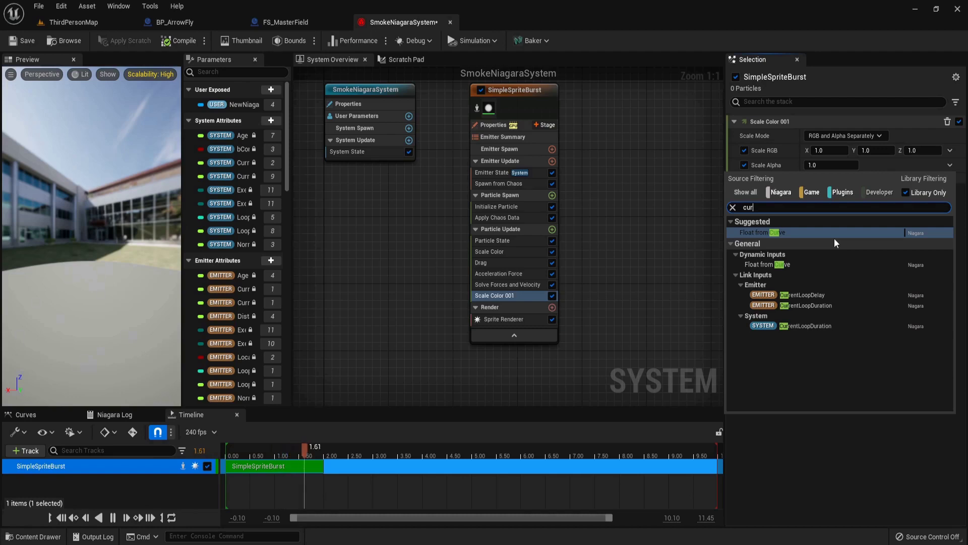
key("Return")
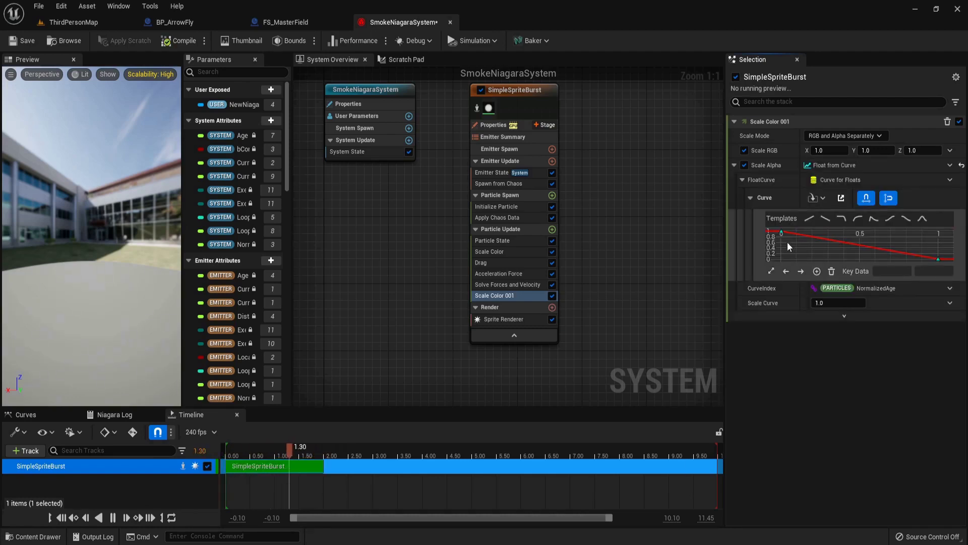
right_click(827, 238)
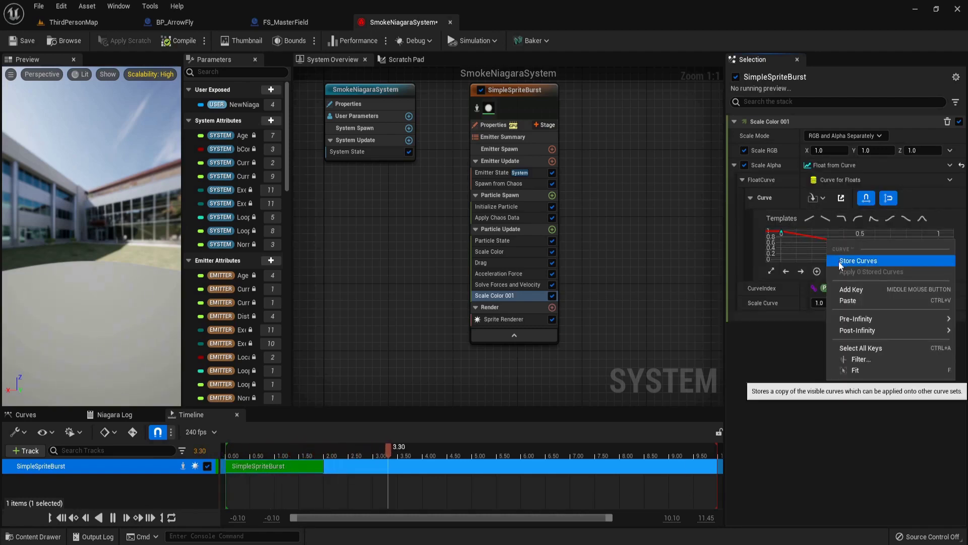
left_click(850, 289)
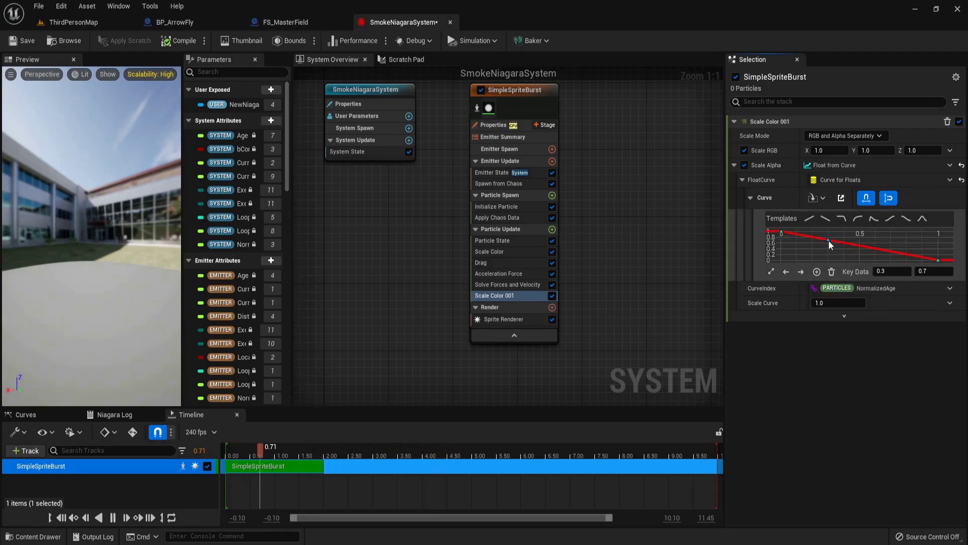
Set the alpha curve's key at 0.3 to a value of 1 and its key at time 0 to a value of 0.
left_click(933, 272)
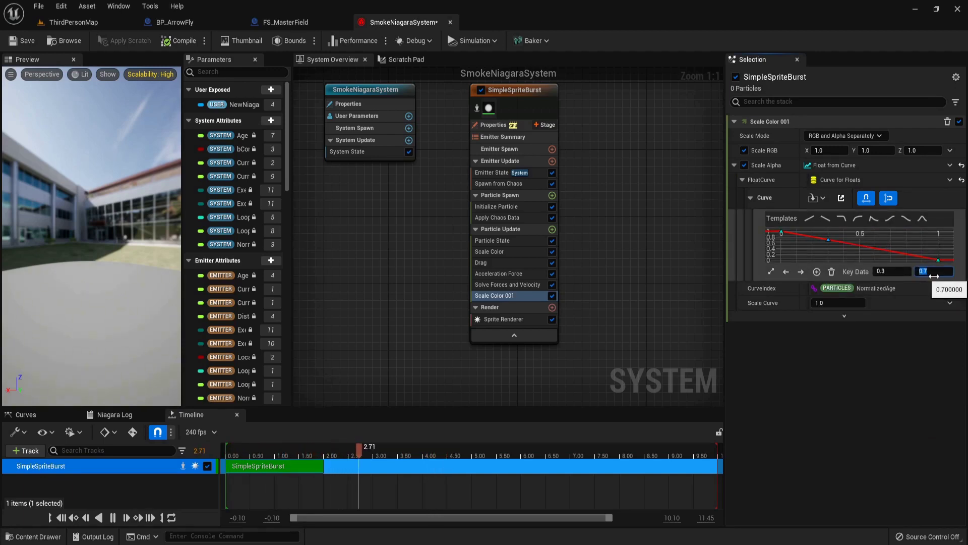
type("1")
key("Return")
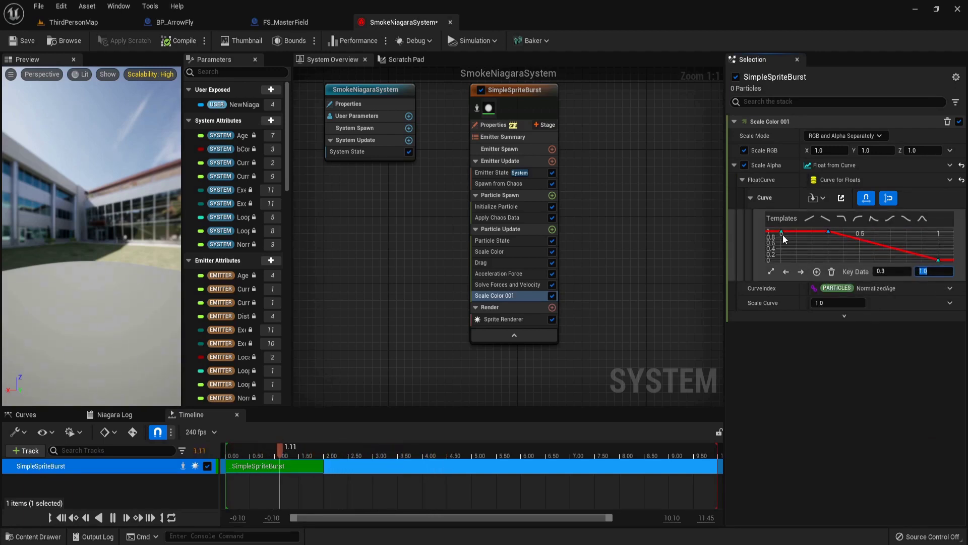
left_click(782, 232)
left_click(924, 272)
type("0")
key("Return")
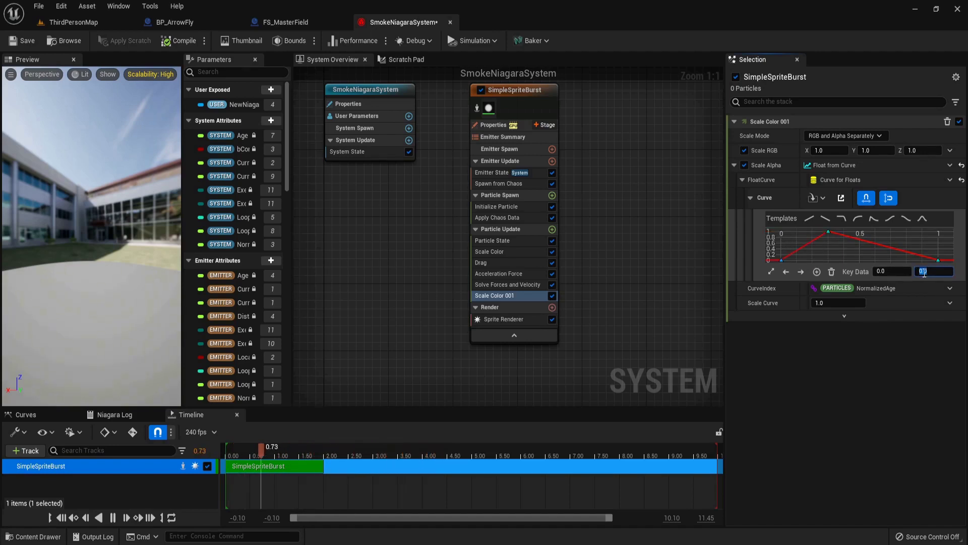
Select all three keys of the Scale Alpha curve and set their interpolation to Auto.
left_click(828, 232, "shift")
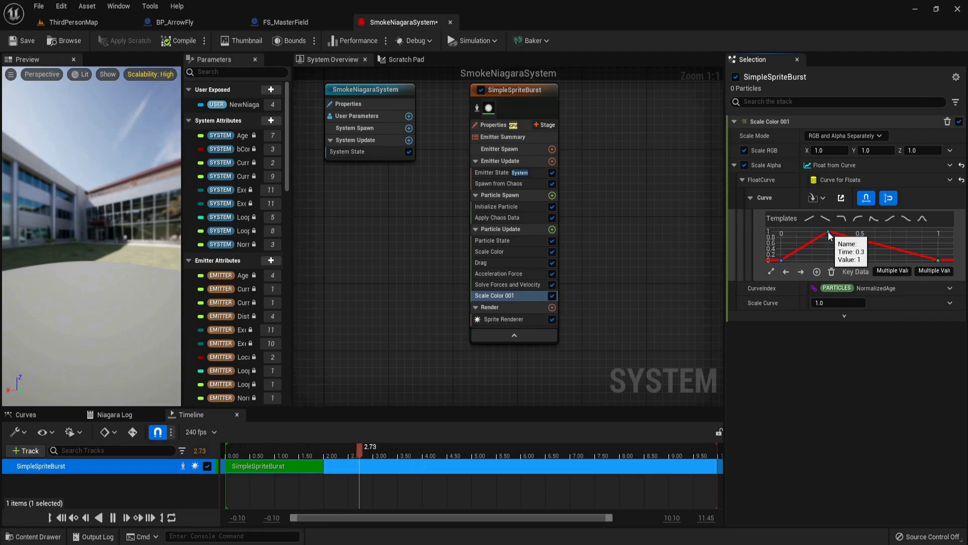
left_click(939, 261, "shift")
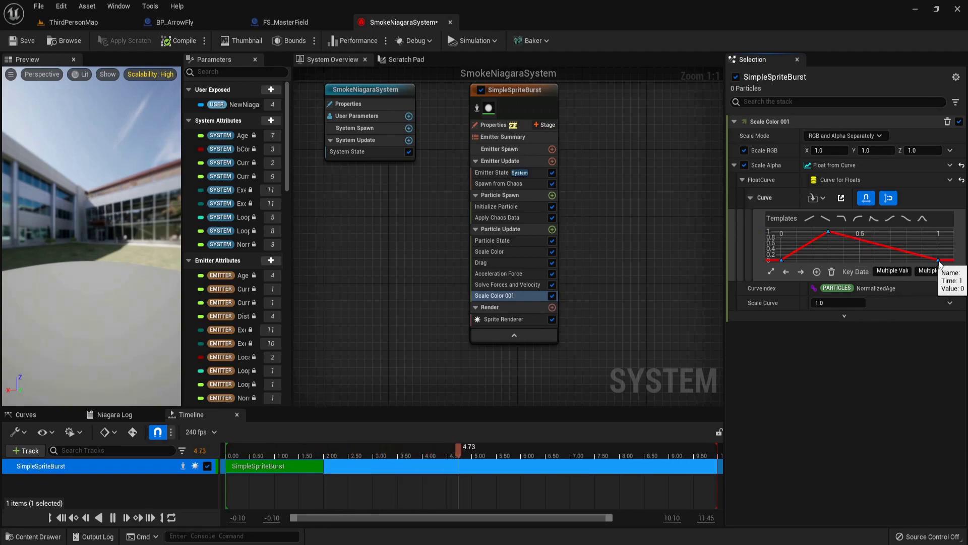
right_click(939, 261)
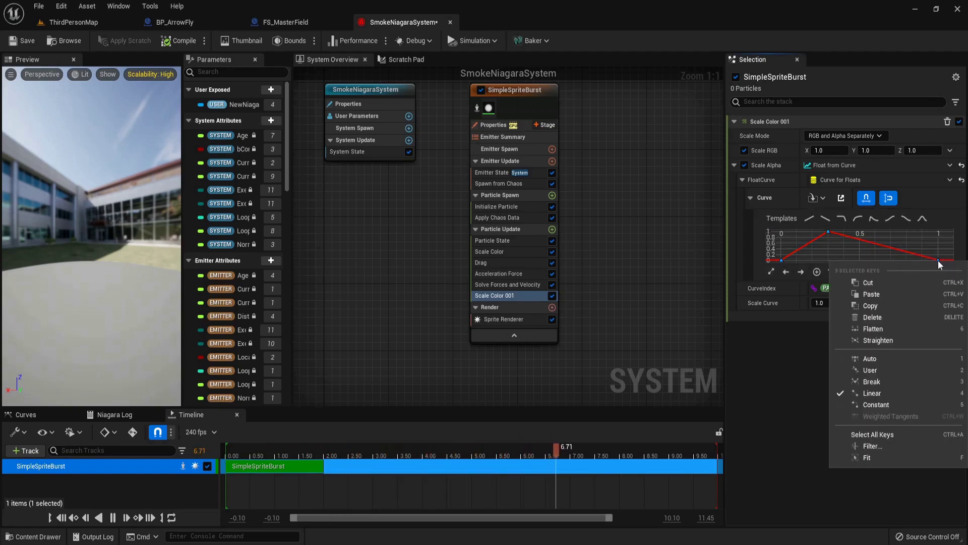
left_click(873, 359)
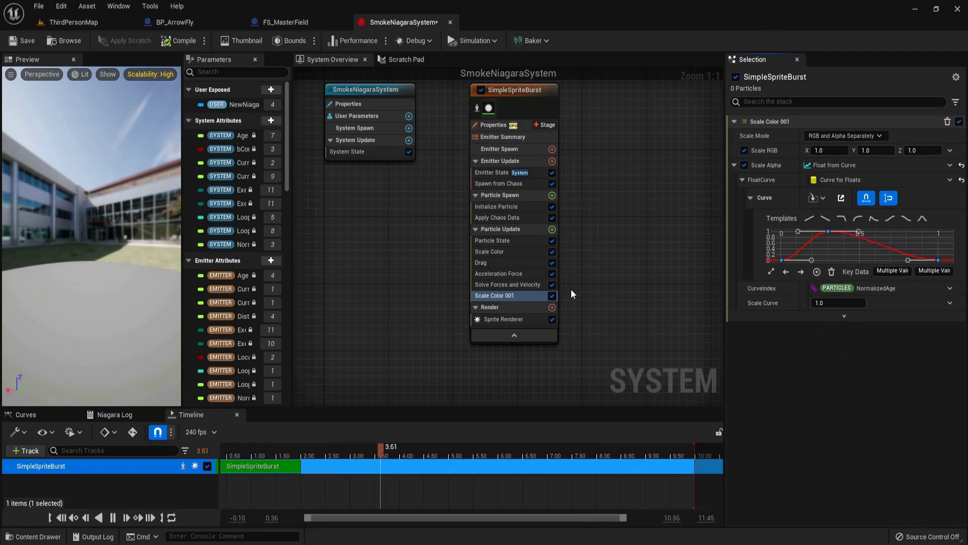
Assign the M_smoke_subUV material to the emitter's Sprite Renderer.
left_click(520, 317)
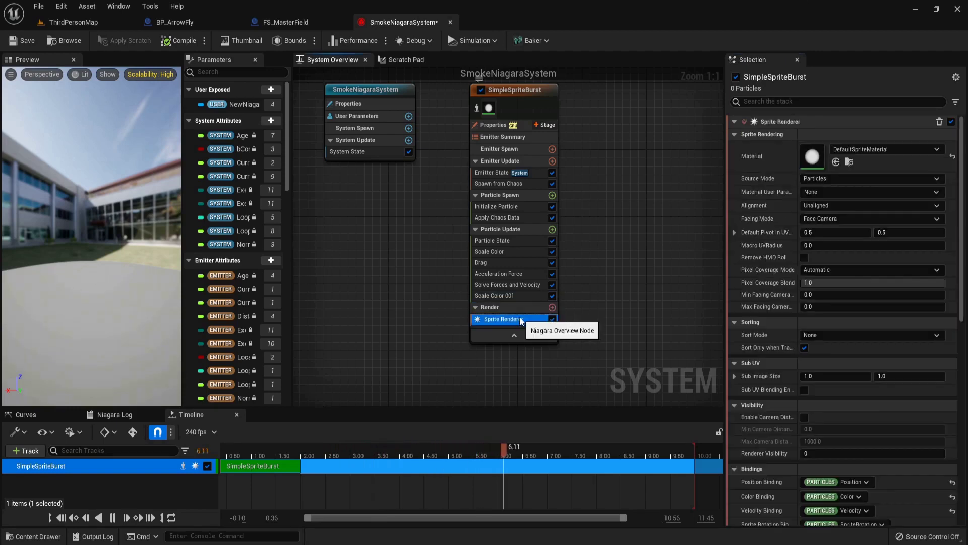
left_click(843, 149)
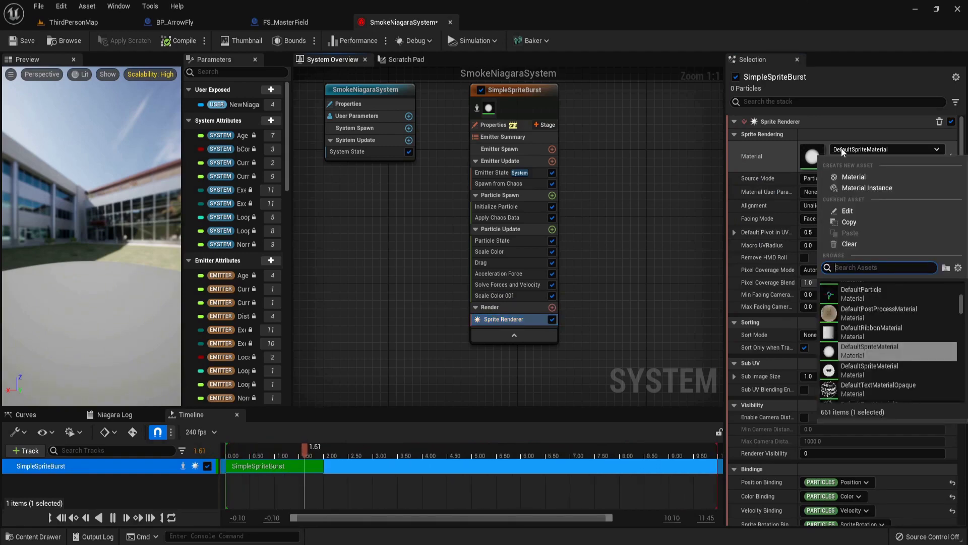
type("m")
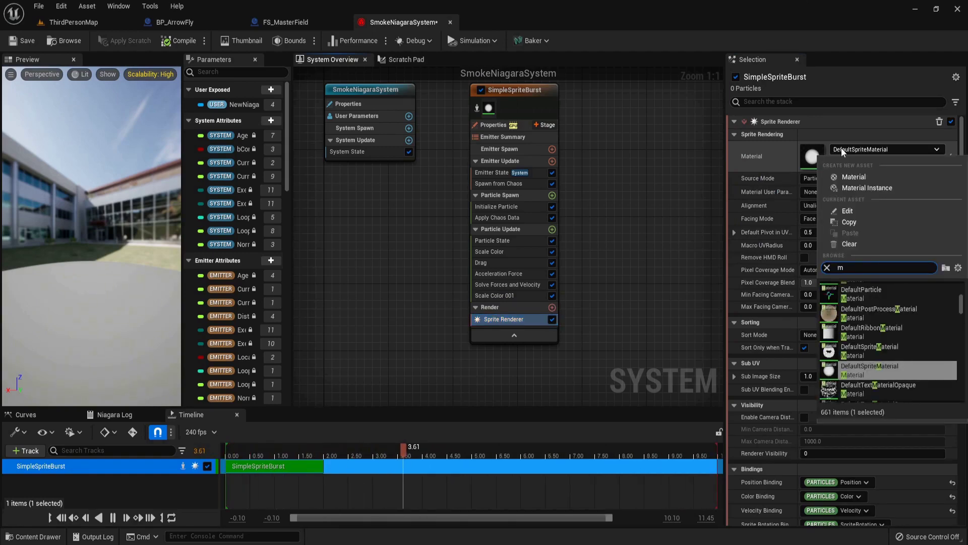
type("_smok")
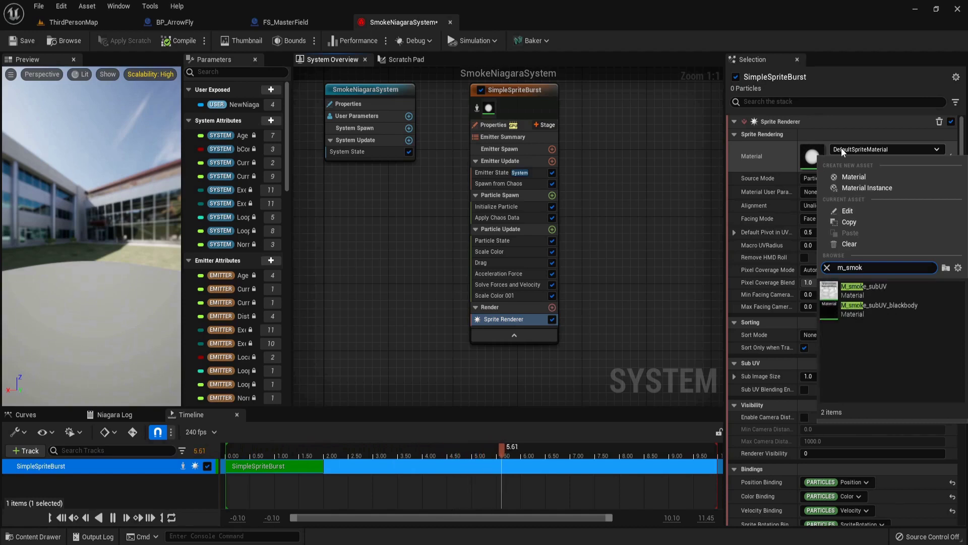
left_click(888, 289)
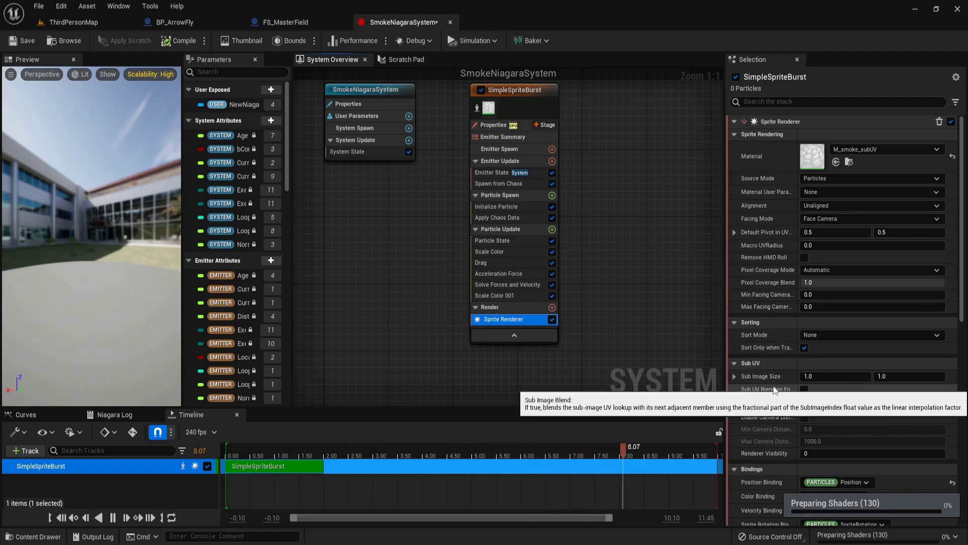
Set the Sprite Renderer's Sub Image Size to 8 by 8 and enable Sub UV Blending.
left_click(837, 376)
type("8")
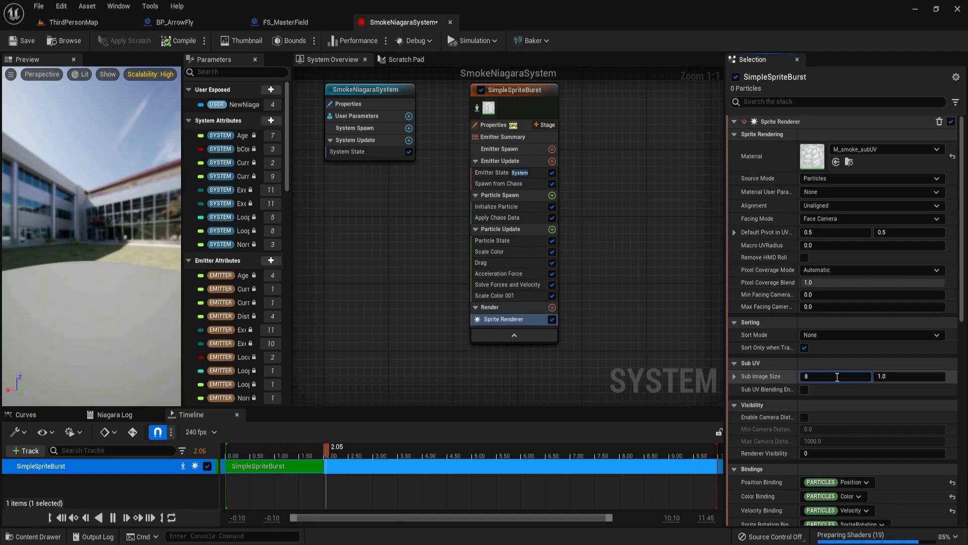
key("Return")
left_click(896, 377)
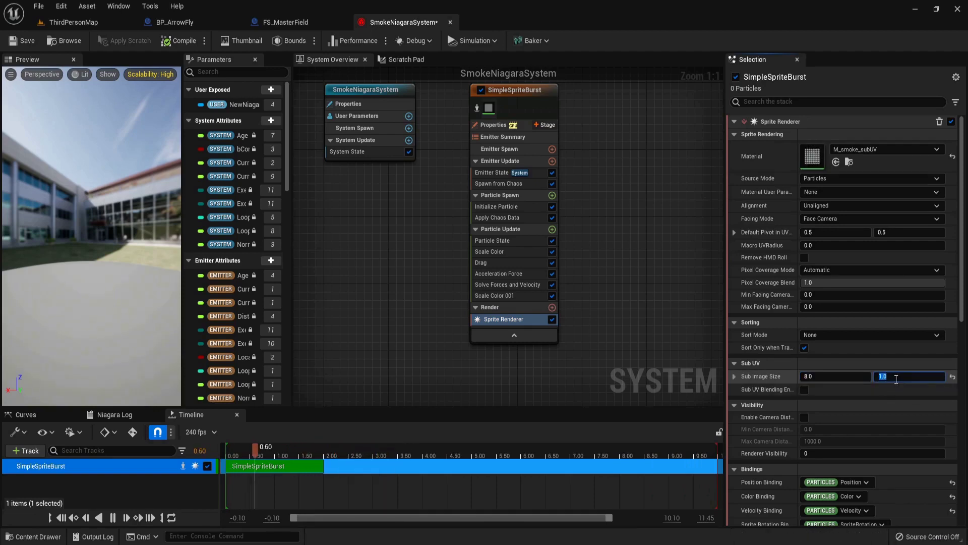
type("8")
key("Return")
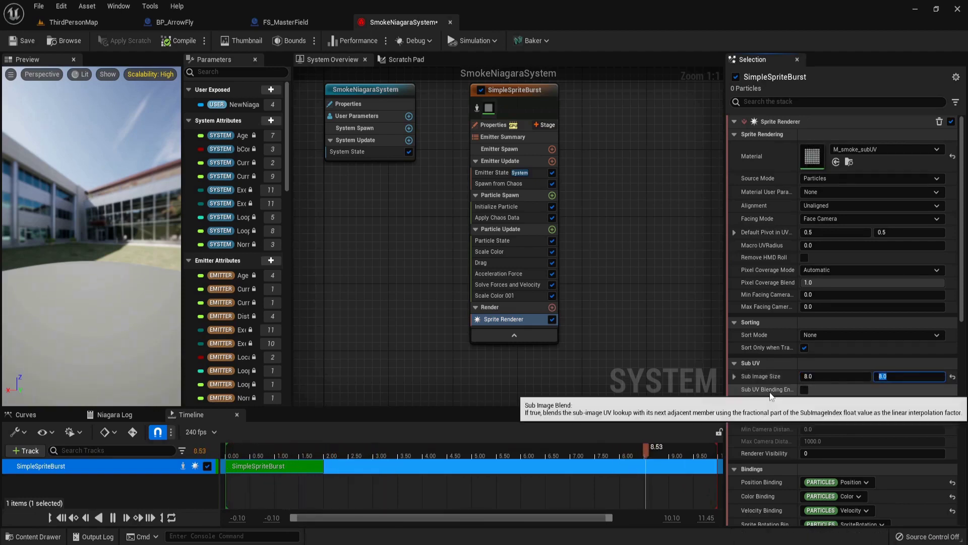
left_click(804, 390)
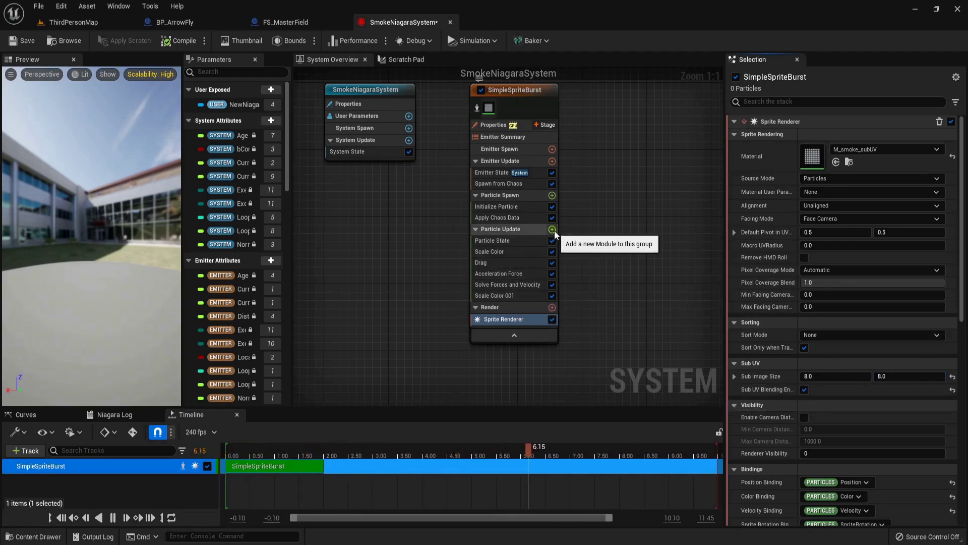
Add a Sub UVAnimation module to the emitter's Particle Update stage.
left_click(553, 230)
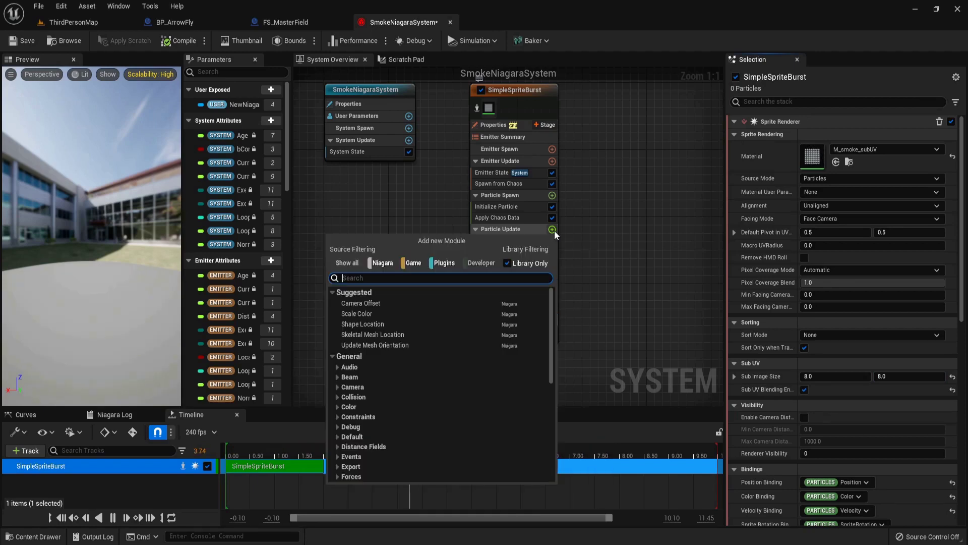
type("sub")
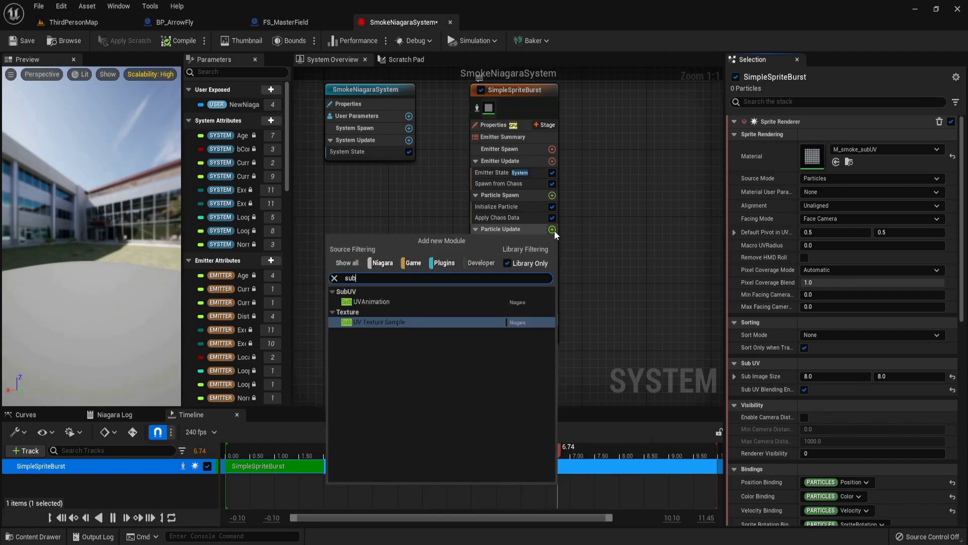
key("Up")
key("Return")
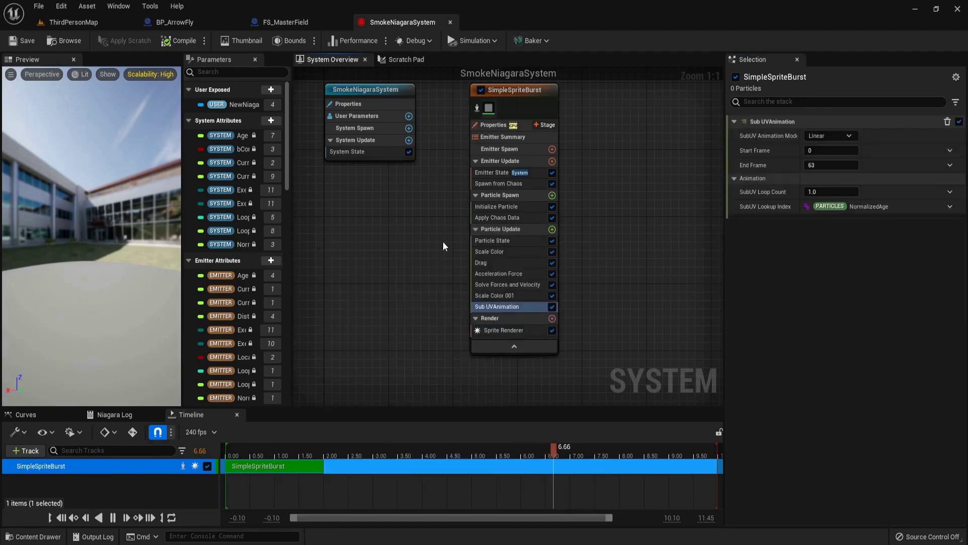
Place SmokeNiagaraSystem in the ThirdPersonMap level and raise it higher above the ground near the house.
left_click(76, 22)
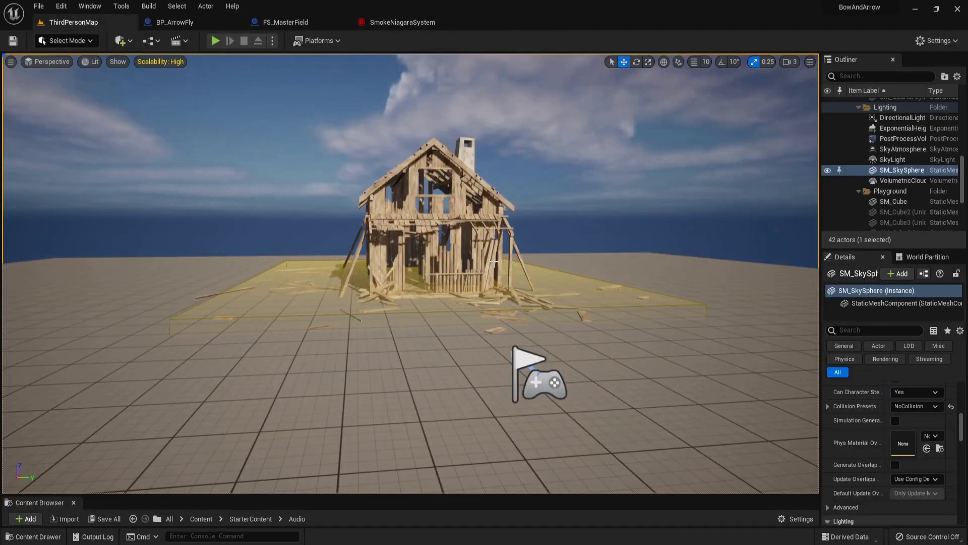
key("ctrl+space")
left_click_drag(363, 410, 692, 77)
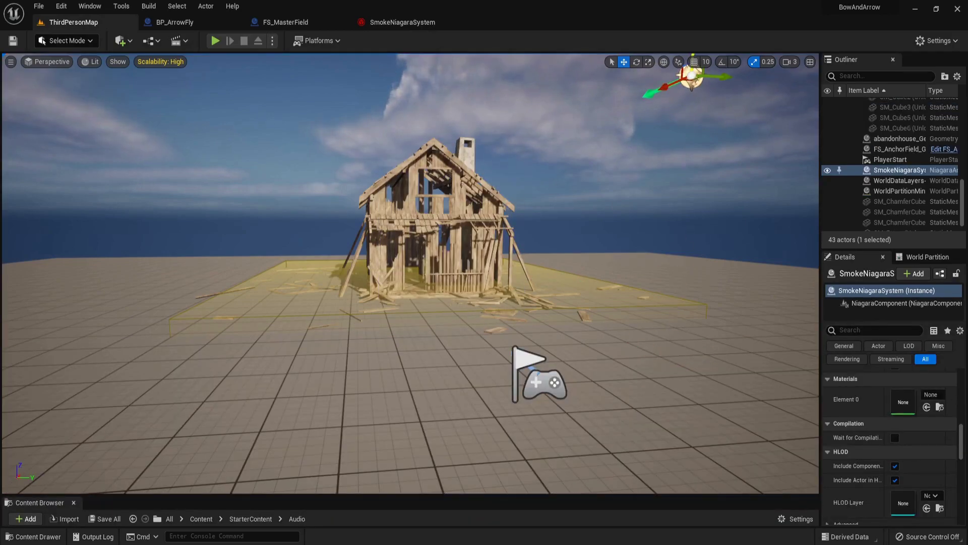
right_click_drag(674, 195, 616, 207)
key("a")
left_click_drag(559, 227, 561, 166)
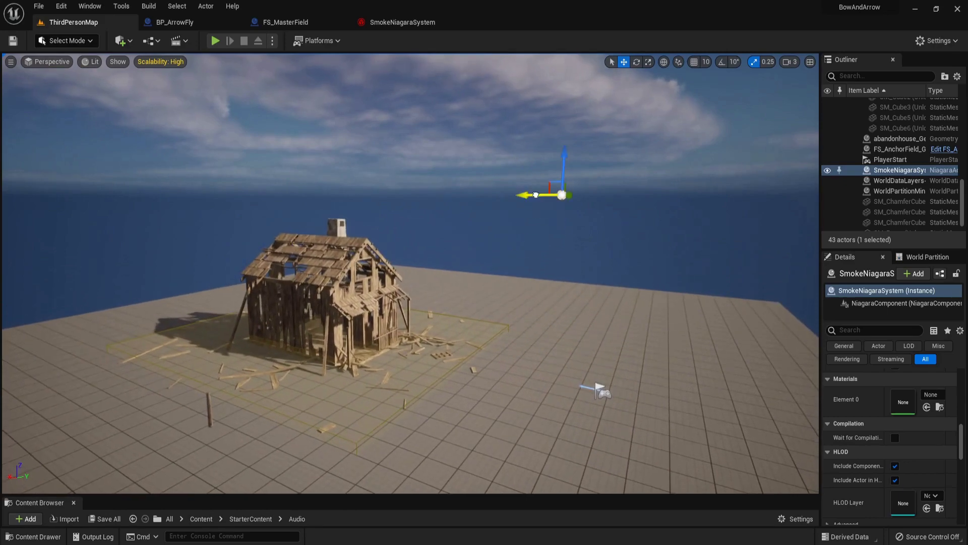
Override the SmokeNiagaraSystem actor's chaos destruction parameters with Data Source Trailing Data and Max Number of Data to Spawn 25.
left_click(536, 194)
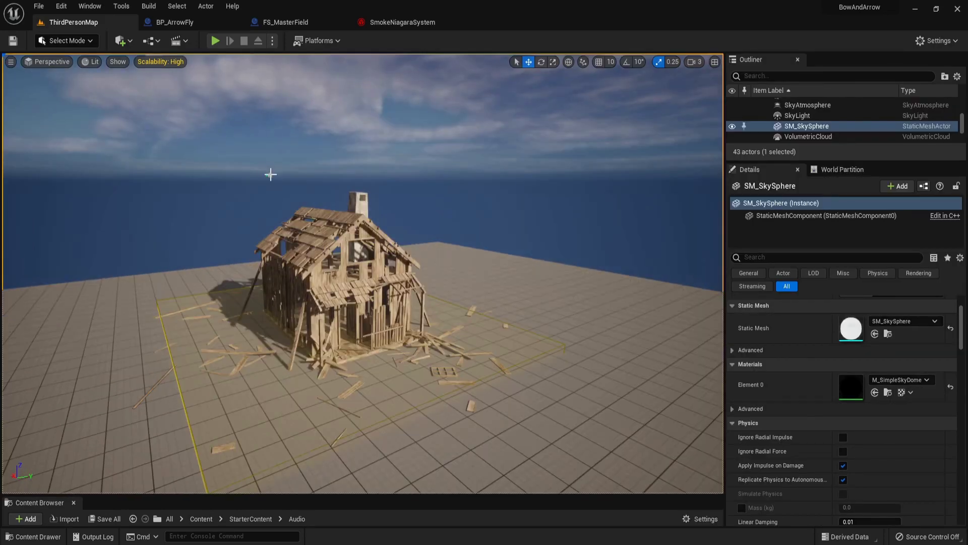
left_click(271, 174)
scroll(794, 373, "up", 2)
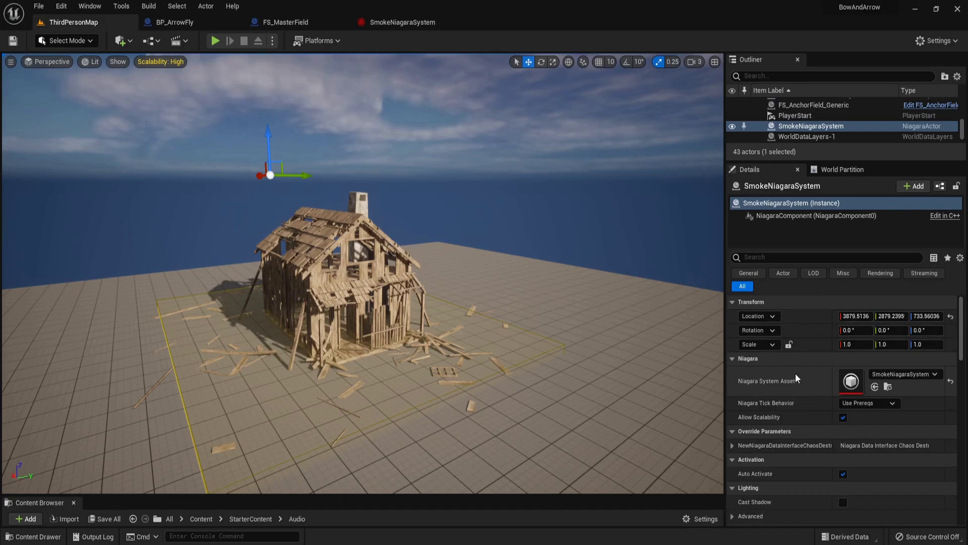
scroll(796, 374, "down", 2)
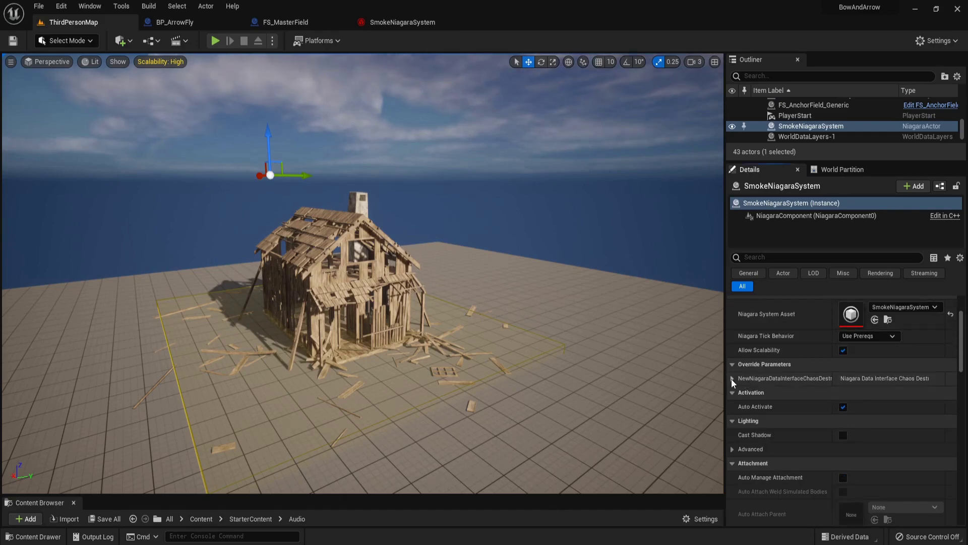
left_click(732, 378)
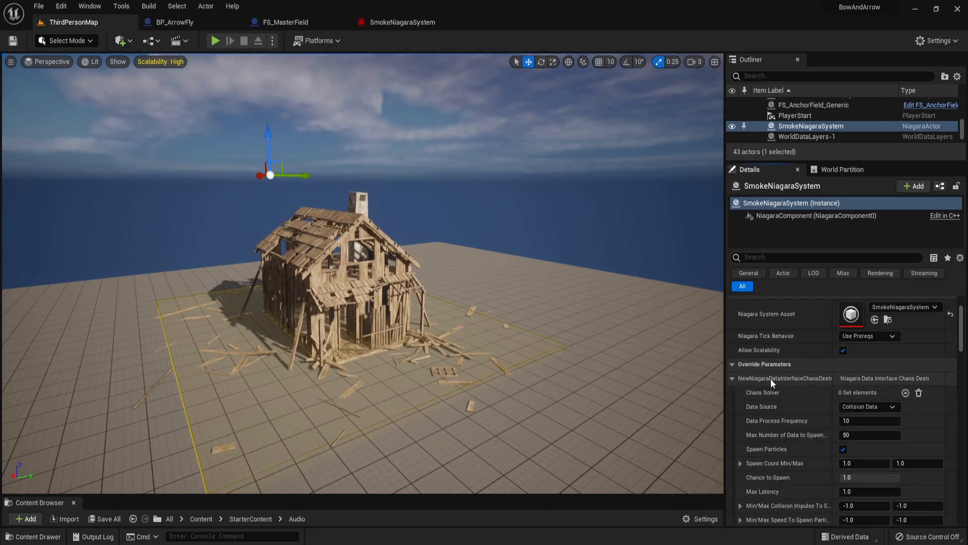
left_click(887, 408)
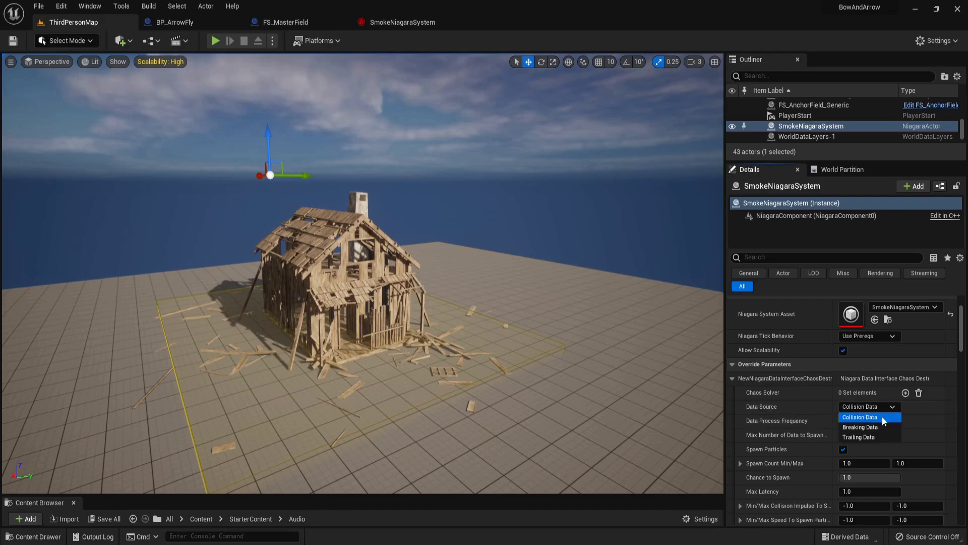
left_click(870, 436)
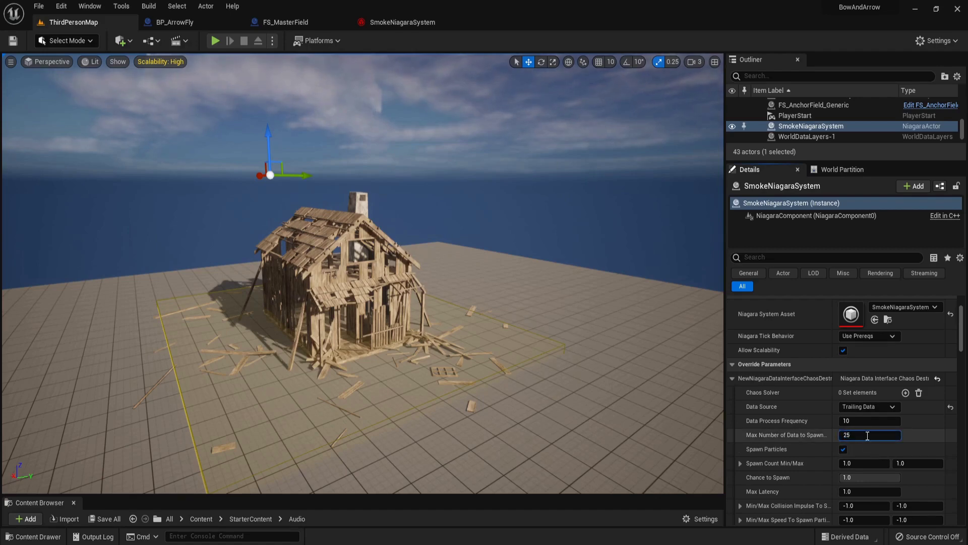
Enable Notify Breaks and Notify Trailing in the general Chaos Physics settings of the abandoned house geometry collection.
left_click(332, 258)
left_click(333, 240)
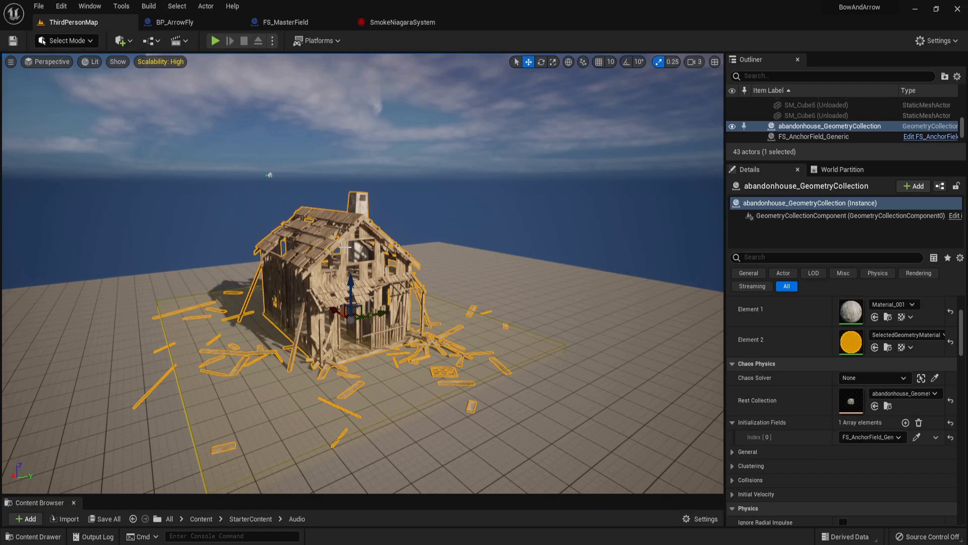
left_click(733, 451)
scroll(803, 409, "down", 2)
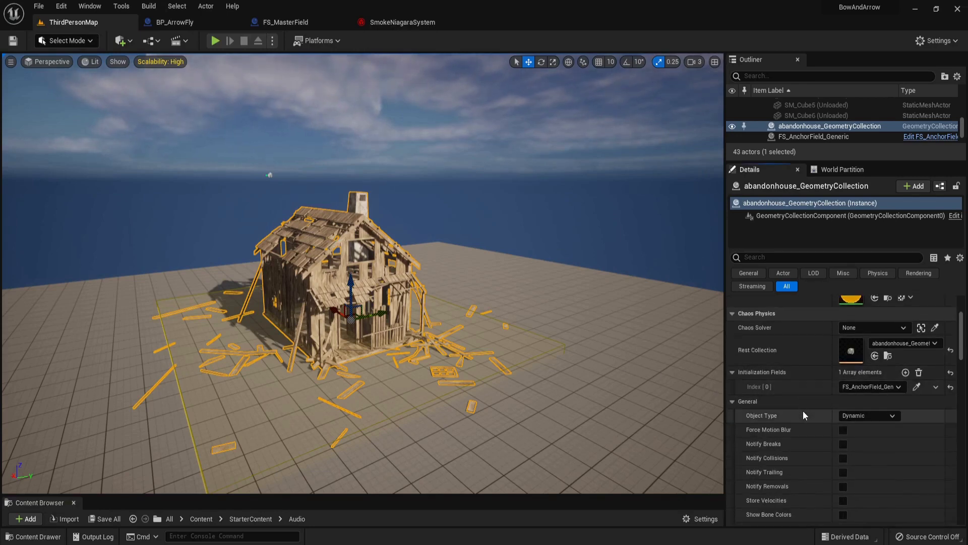
scroll(803, 411, "down", 1)
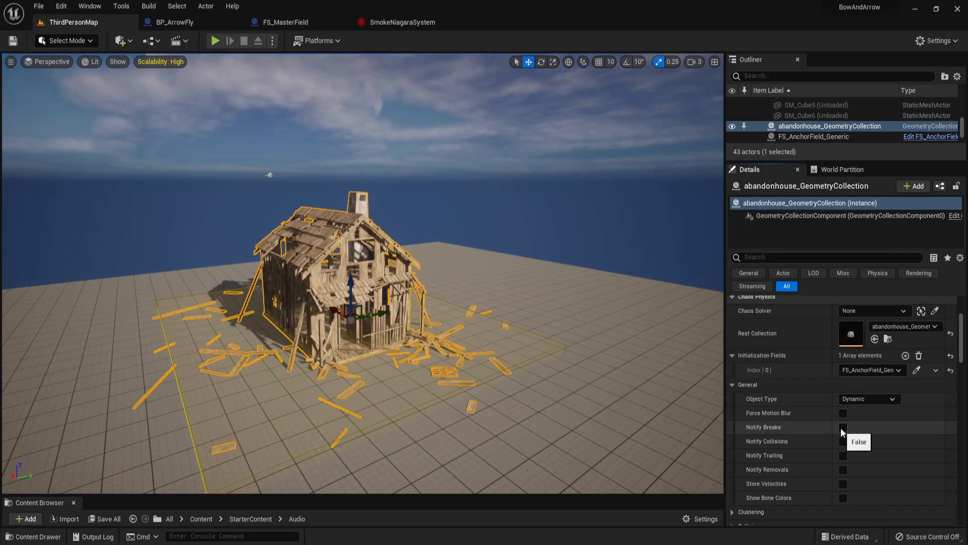
left_click(842, 428)
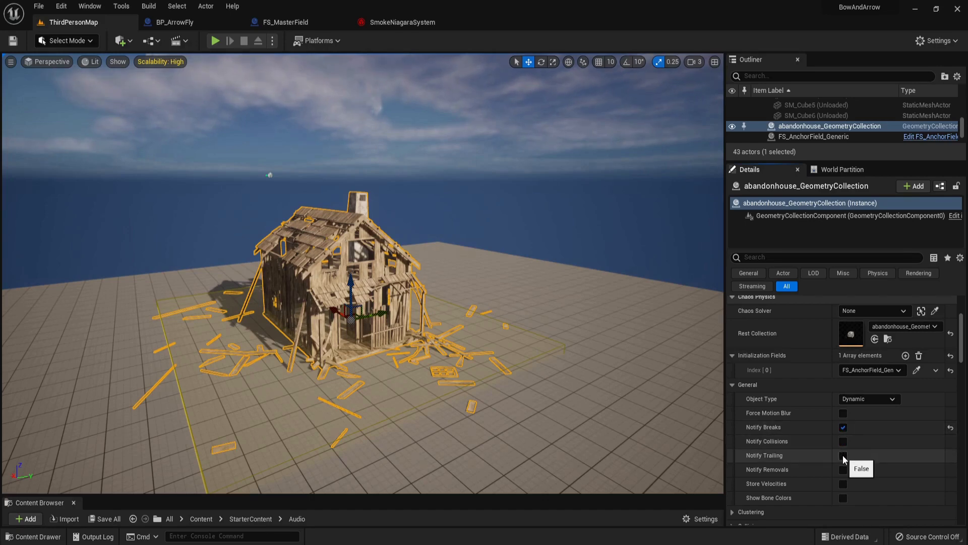
left_click(843, 456)
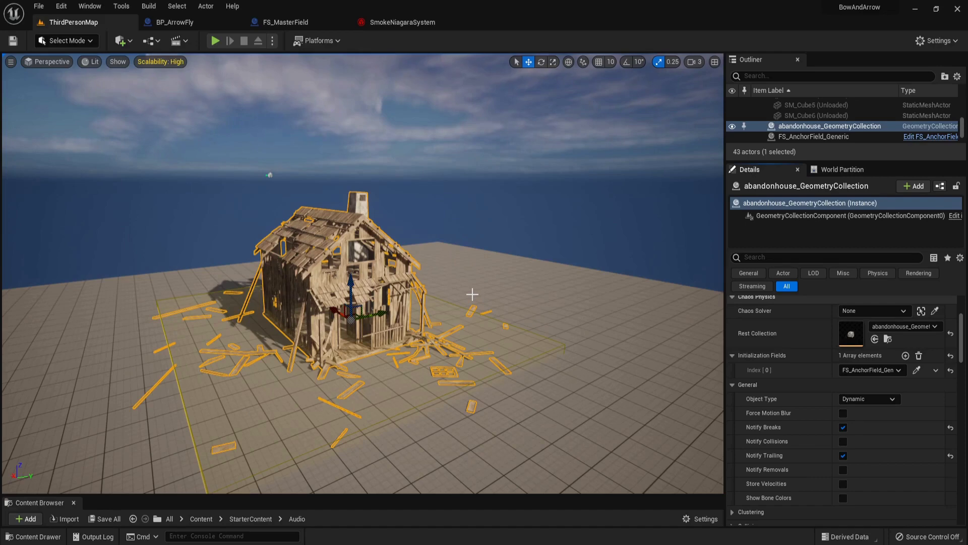
Find the trailing options in the project settings and enable Generate Trailing Data for the Chaos Physics solver.
left_click(61, 6)
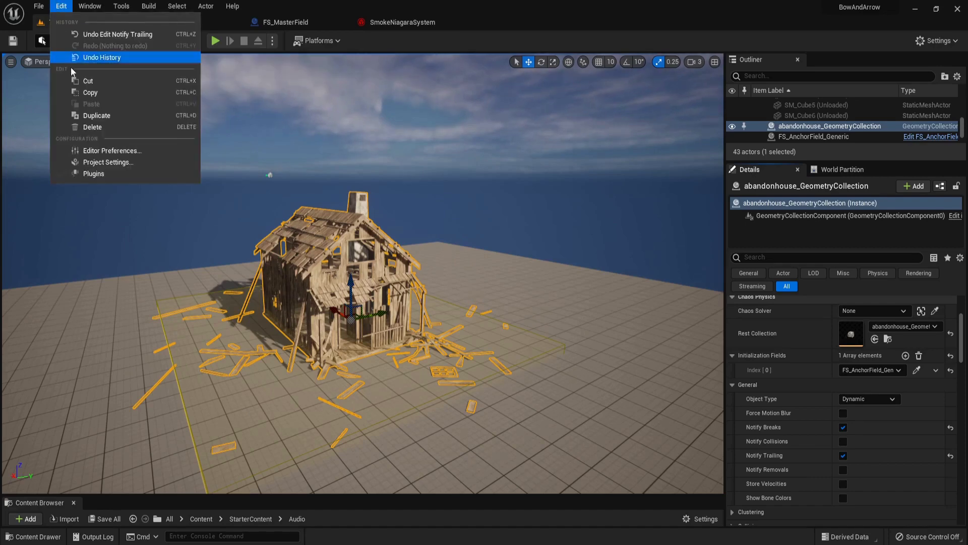
left_click(113, 160)
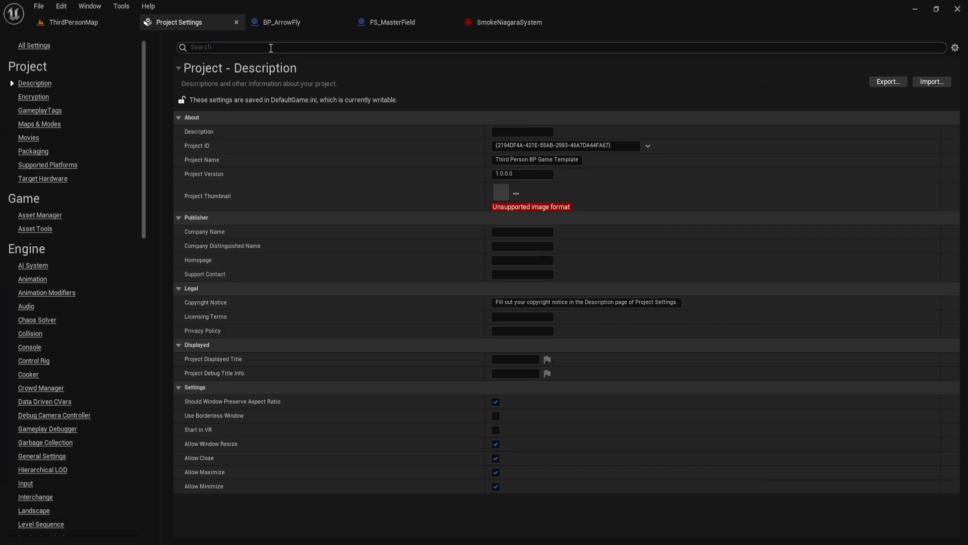
left_click(271, 48)
type("trai")
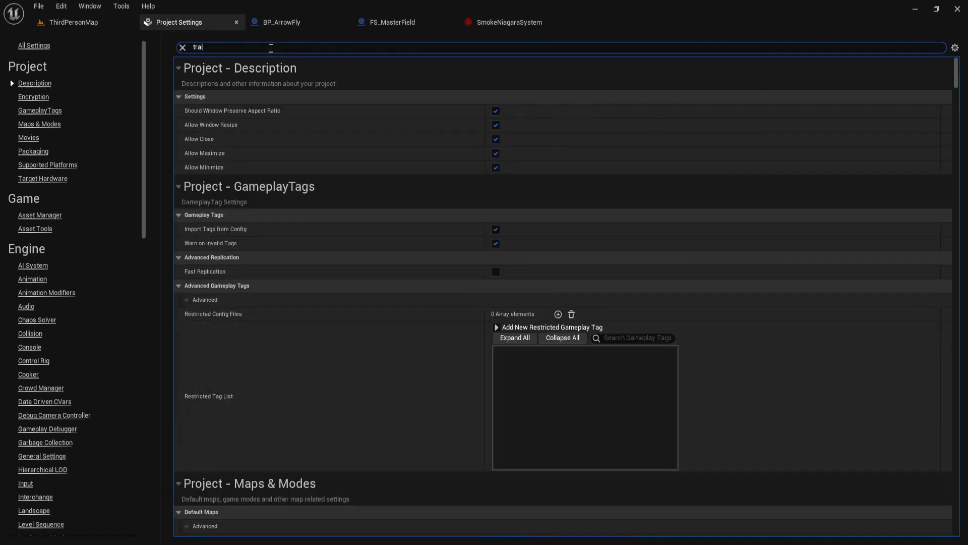
type("l")
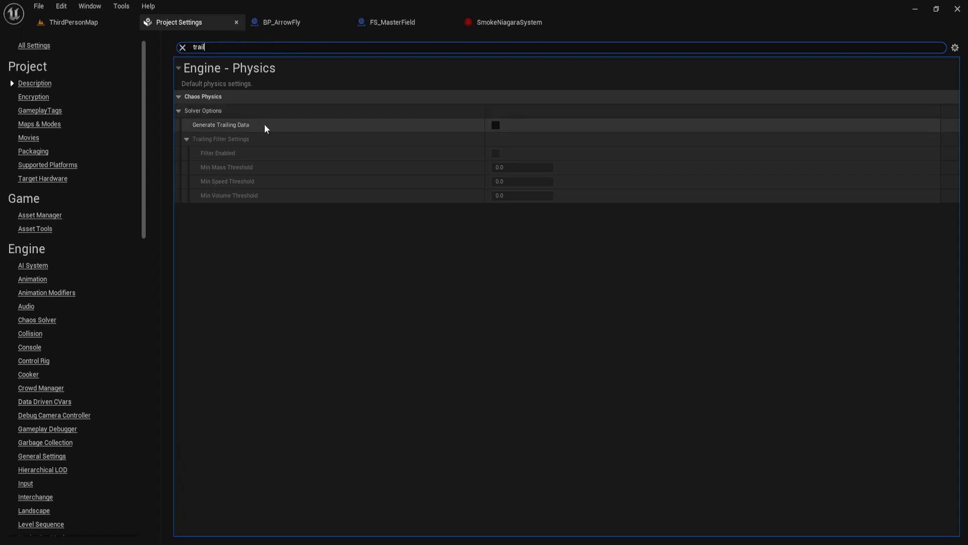
left_click(496, 125)
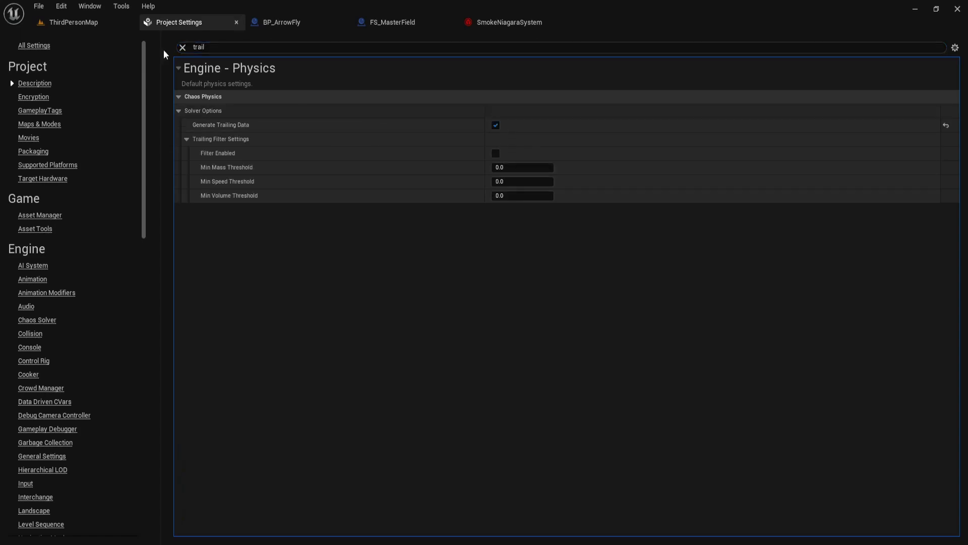
Return to ThirdPersonMap, play-test the smoke effect on the house, and end the play session.
left_click(74, 22)
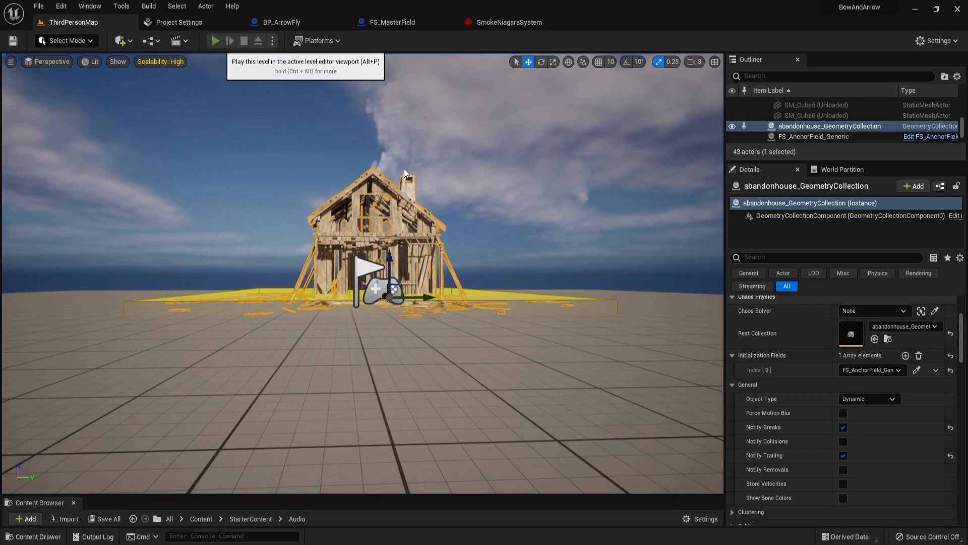
key("alt+p")
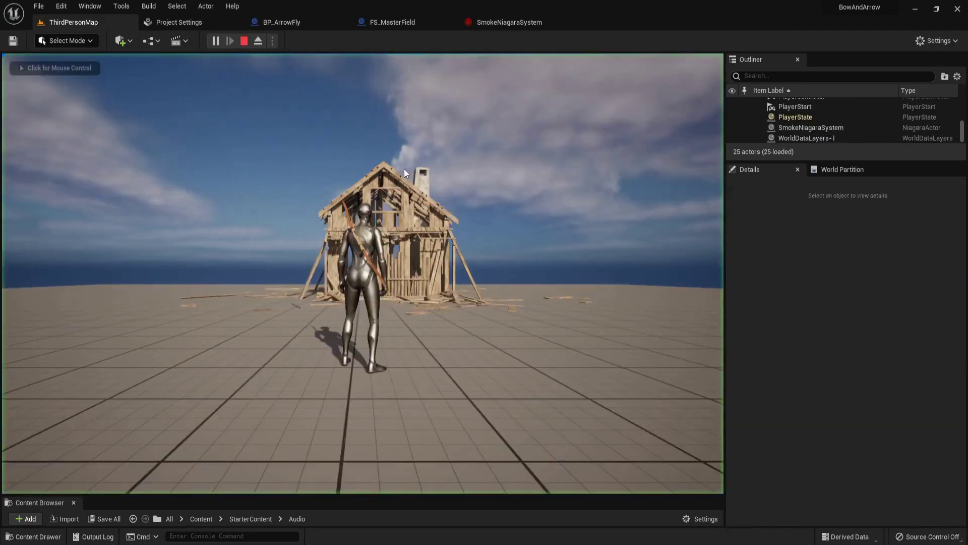
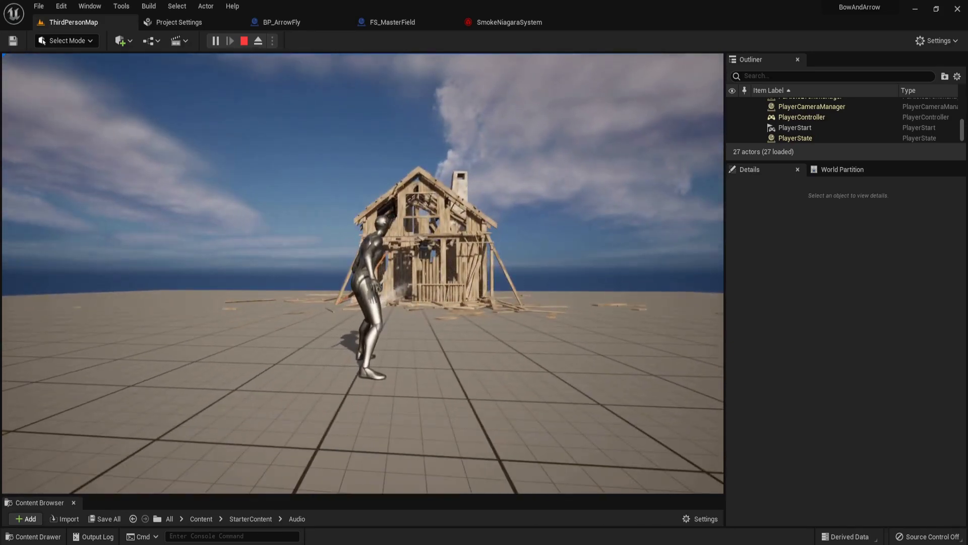
key("Escape")
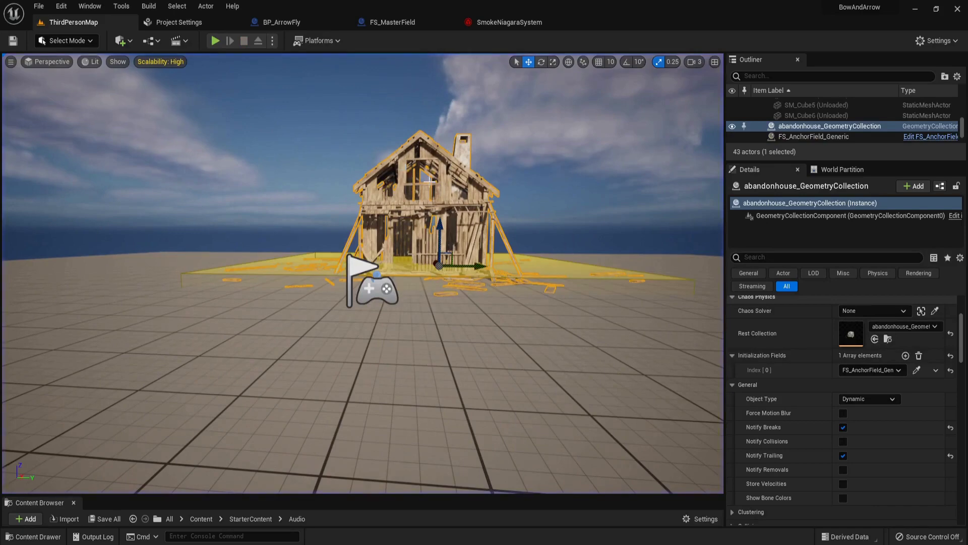
In SmokeNiagaraSystem, drive the Uniform Sprite Size of the SimpleSpriteBurst particle spawn with a Random Range Float.
left_click(508, 22)
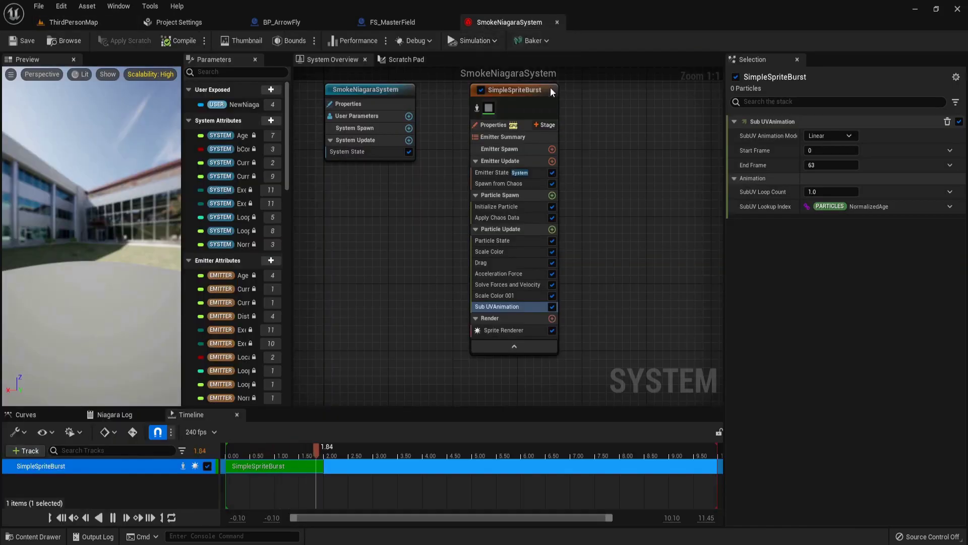
left_click(532, 203)
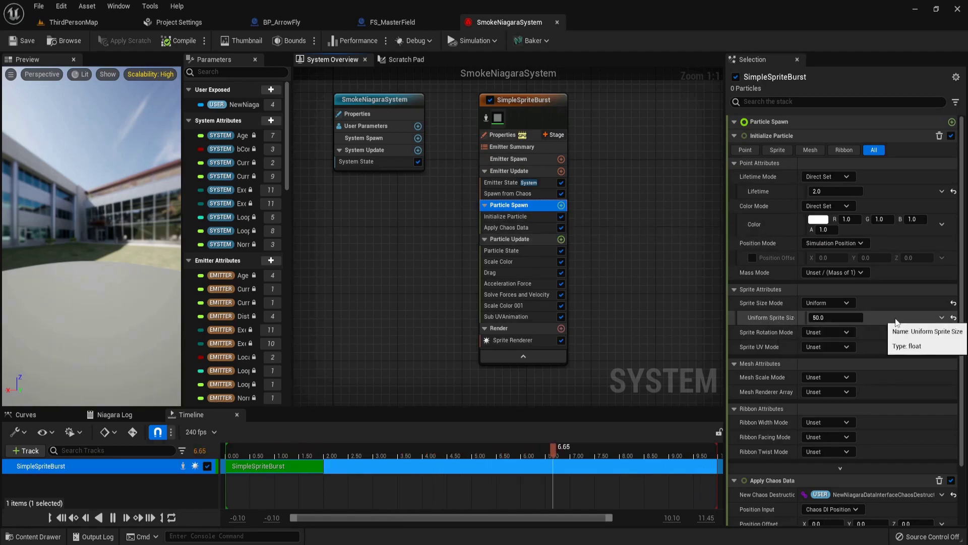
left_click(941, 317)
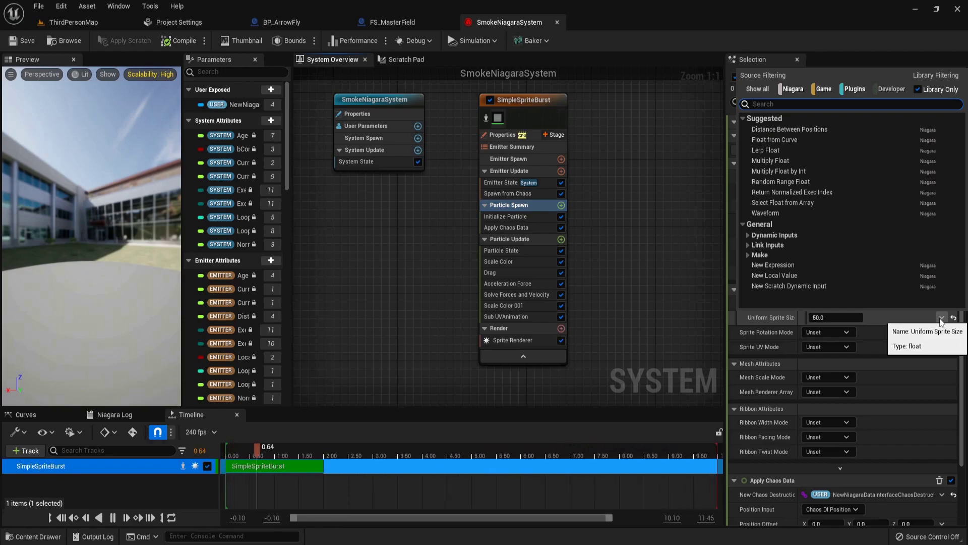
type("random")
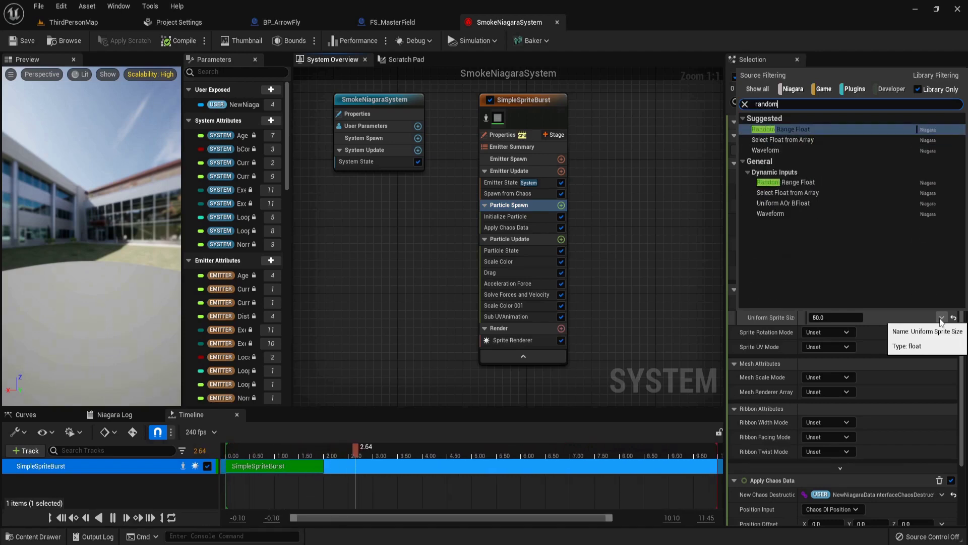
key("Return")
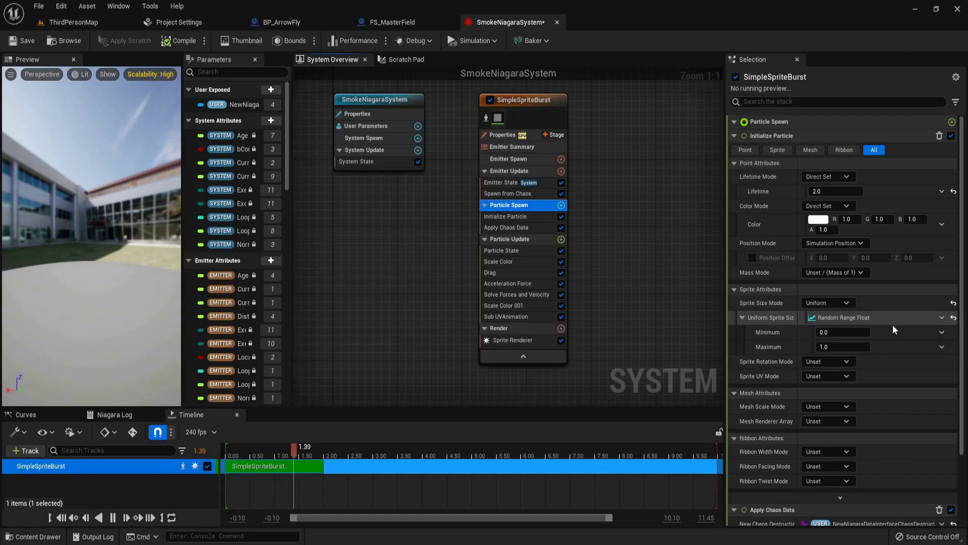
Set the random sprite size range to a minimum of 60 and a maximum of 120.
left_click(843, 331)
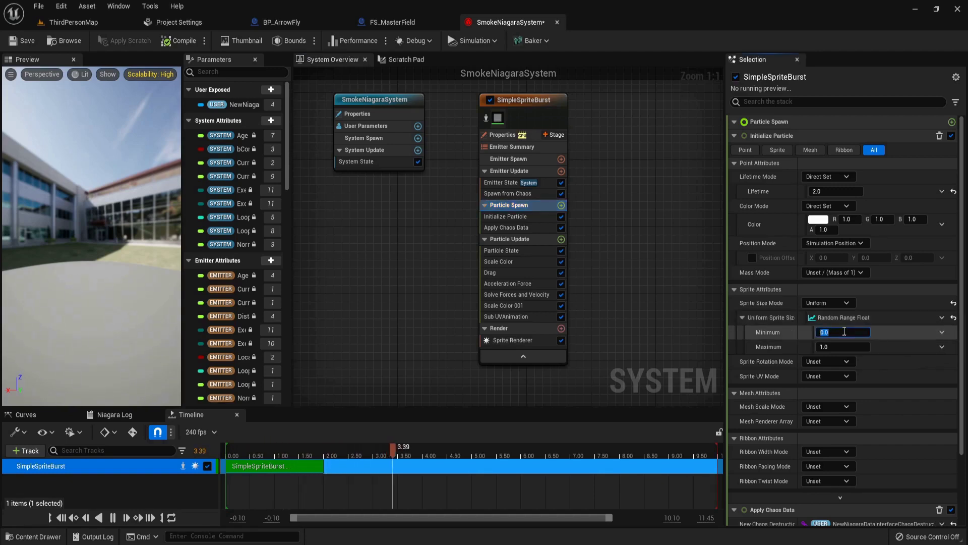
type("60")
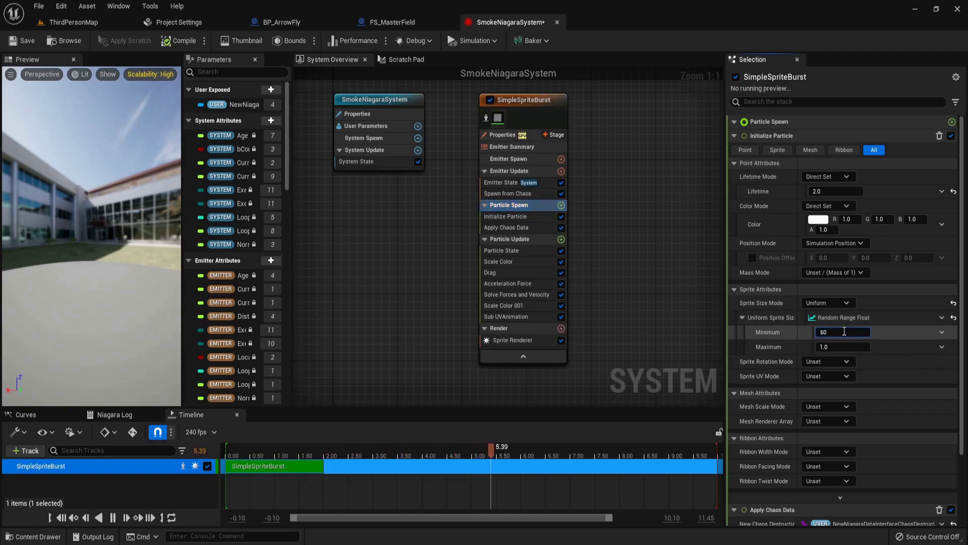
left_click(845, 346)
type("120")
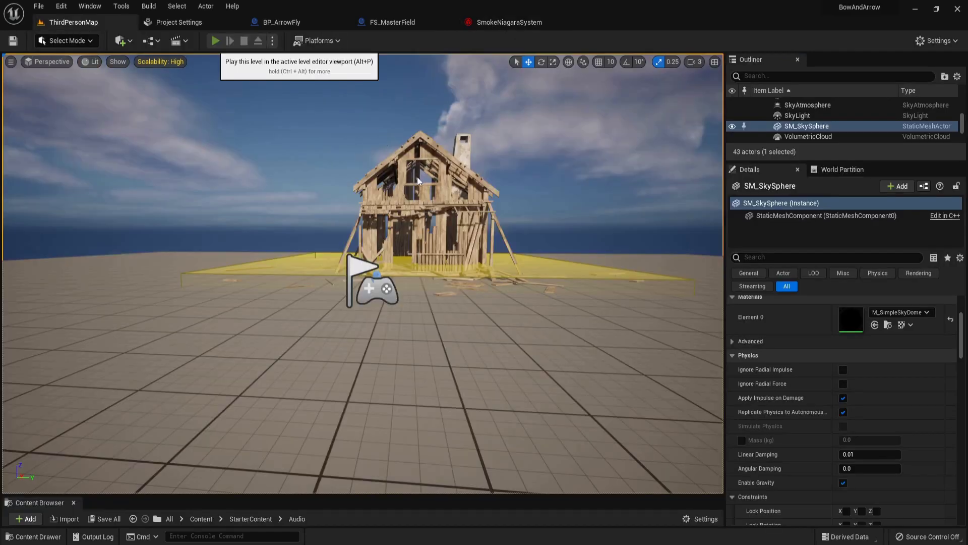
Play ThirdPersonMap again and shoot arrows at the house to check the larger smoke particles.
key("alt+p")
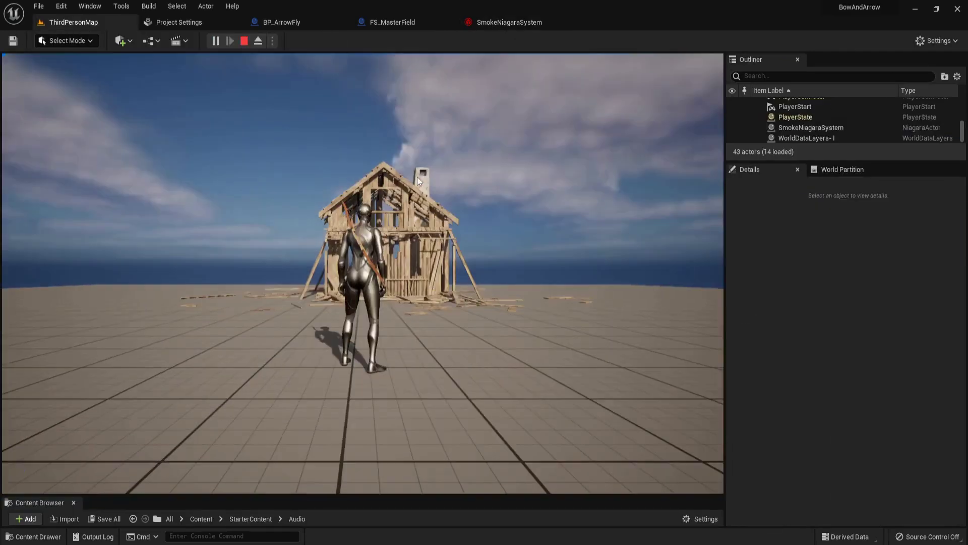
left_click(363, 273)
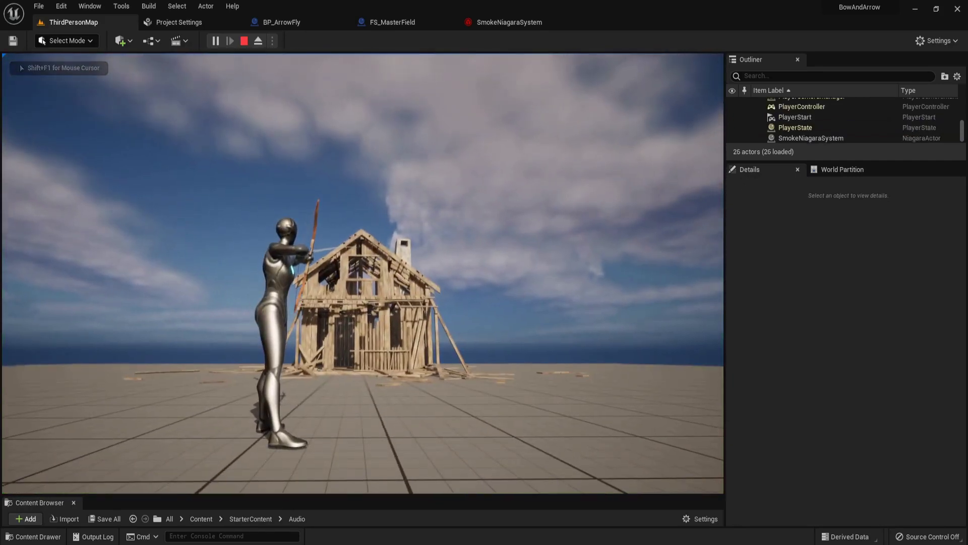
key("w")
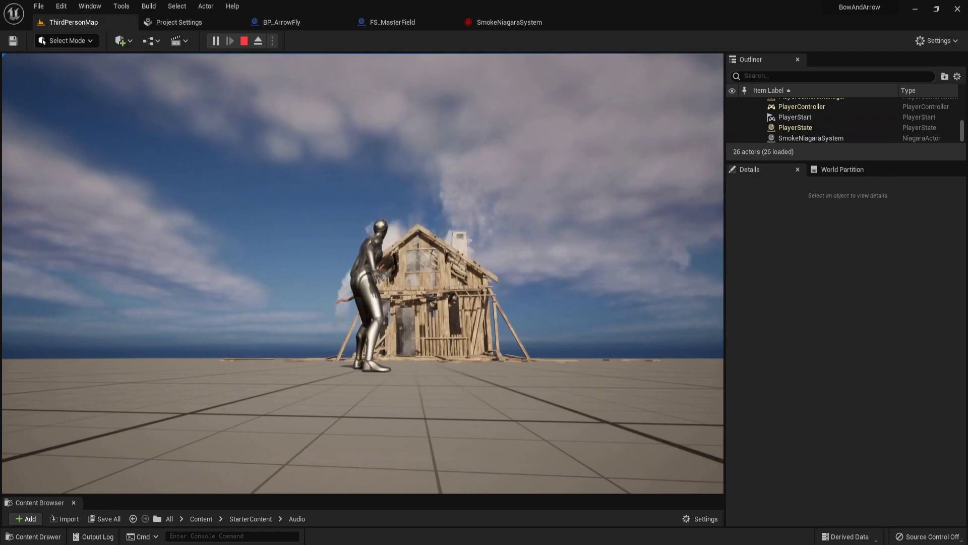
key("w")
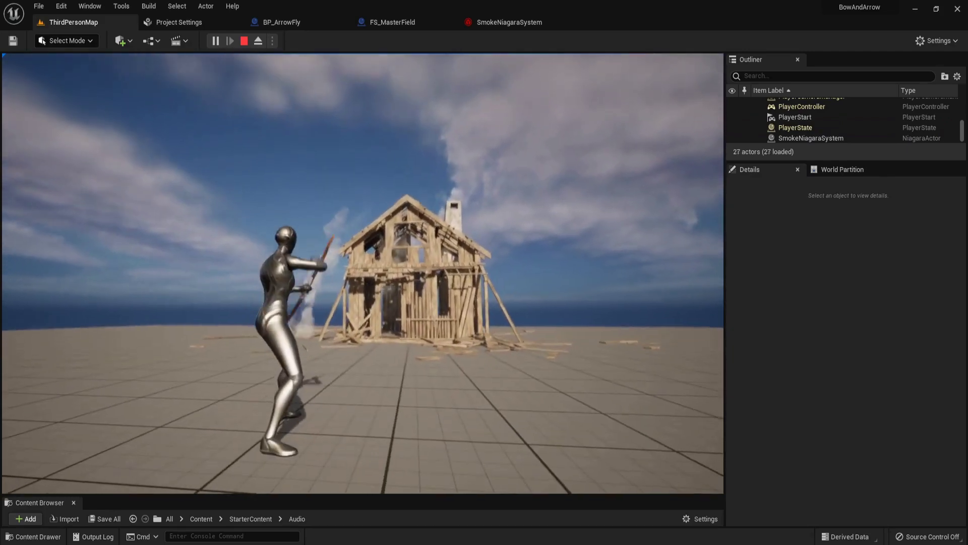
left_click(363, 273)
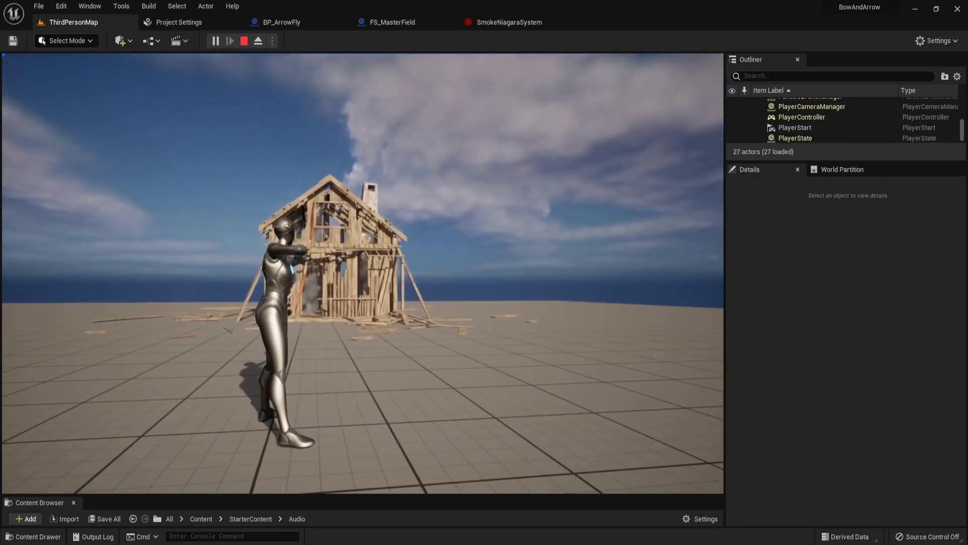
key("w")
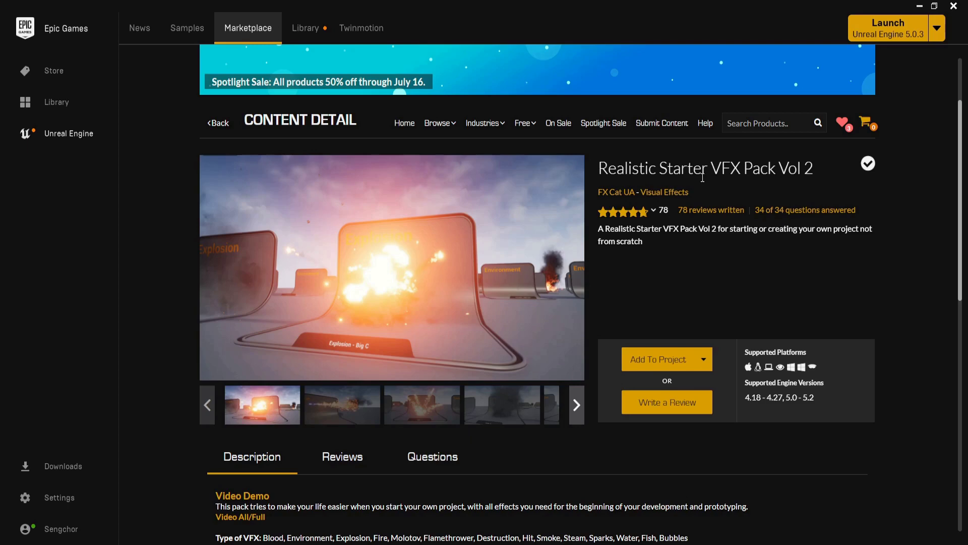
Switch to the Epic Games Launcher and examine the description of Realistic Starter VFX Pack Vol 2 on the Marketplace.
scroll(676, 199, "down", 5)
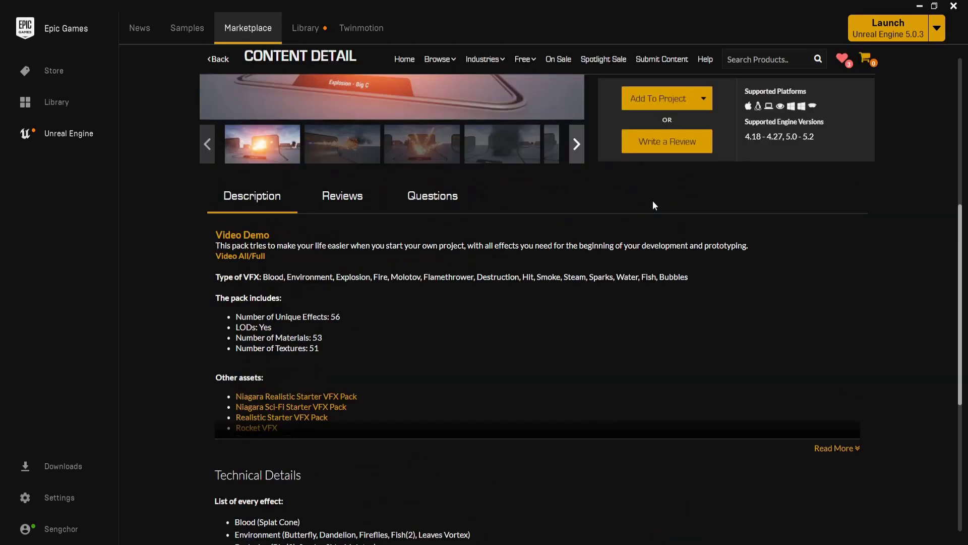
Add Realistic Starter VFX Pack Vol 2 to the BowAndArrow project stored in the BowAndArrow - Tutorial folder.
scroll(653, 200, "up", 5)
left_click(652, 312)
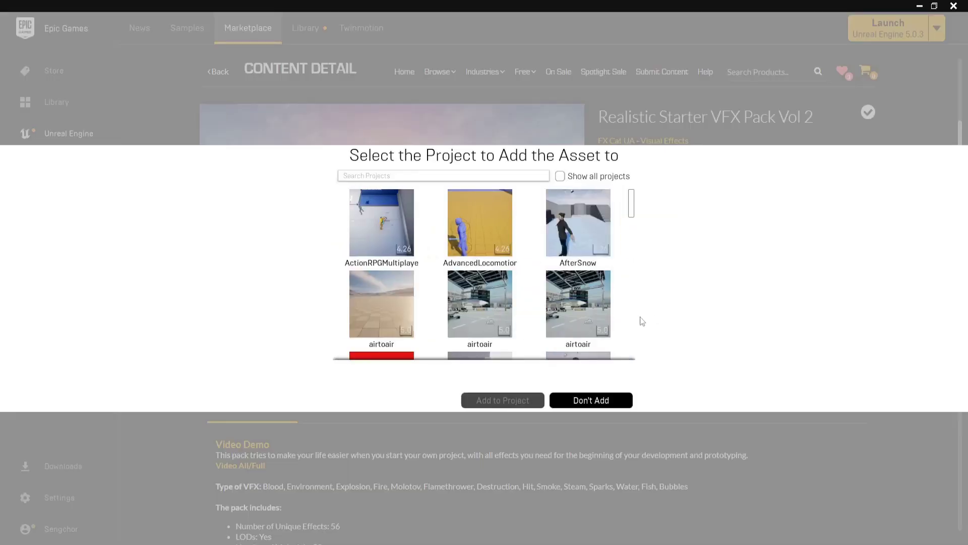
mouse_move(472, 268)
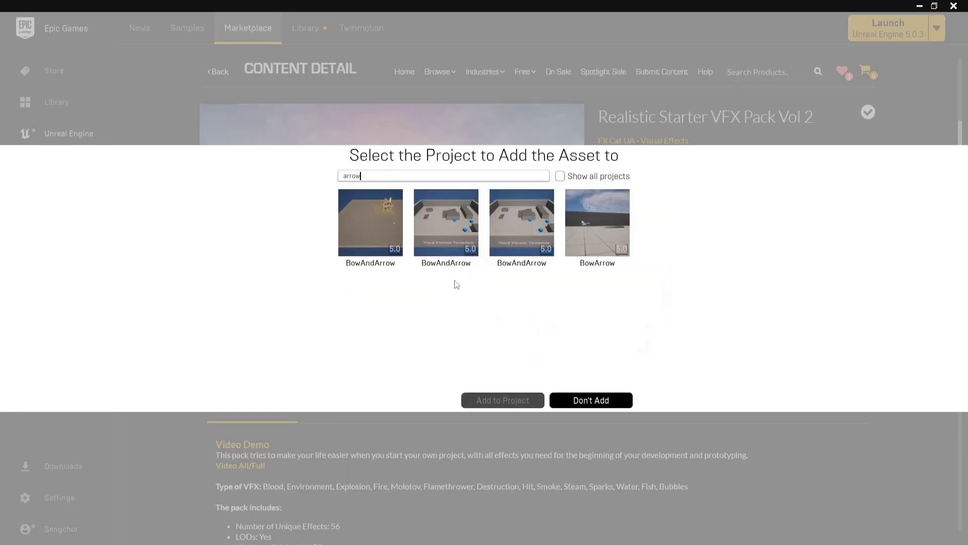
left_click(450, 228)
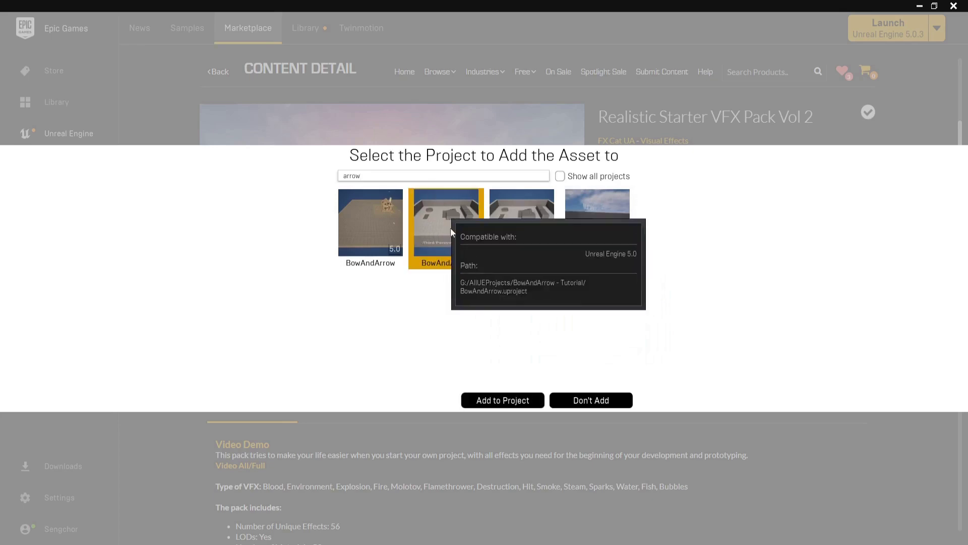
left_click(507, 403)
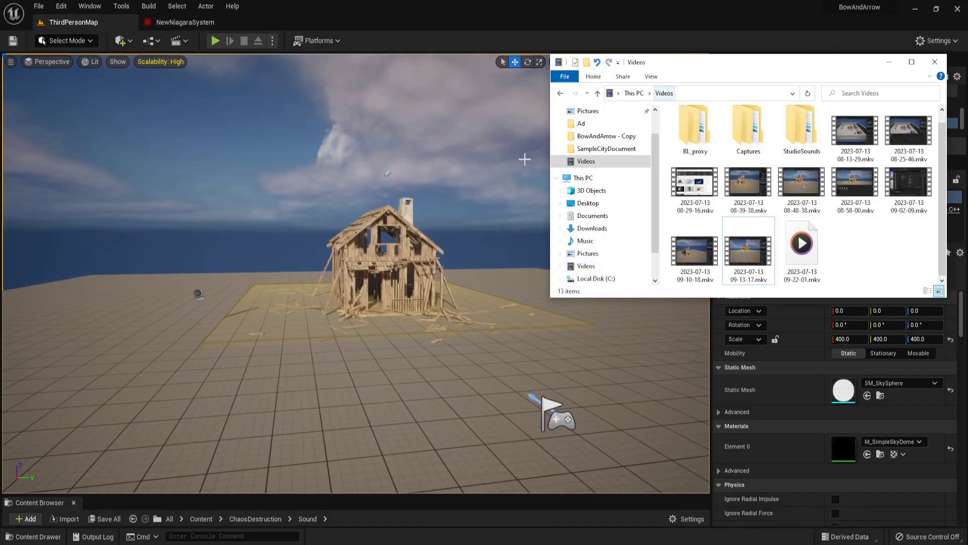
Switch back to the Unreal Editor and show the contents of the Realistic_Starter_VFX_Pack_Vol2 folder.
left_click(525, 159)
key("ctrl+space")
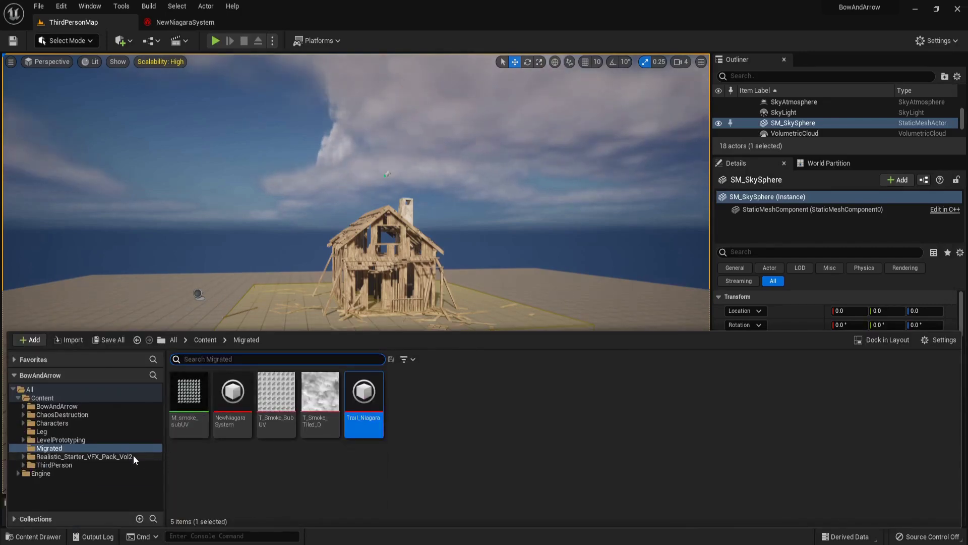
left_click(119, 456)
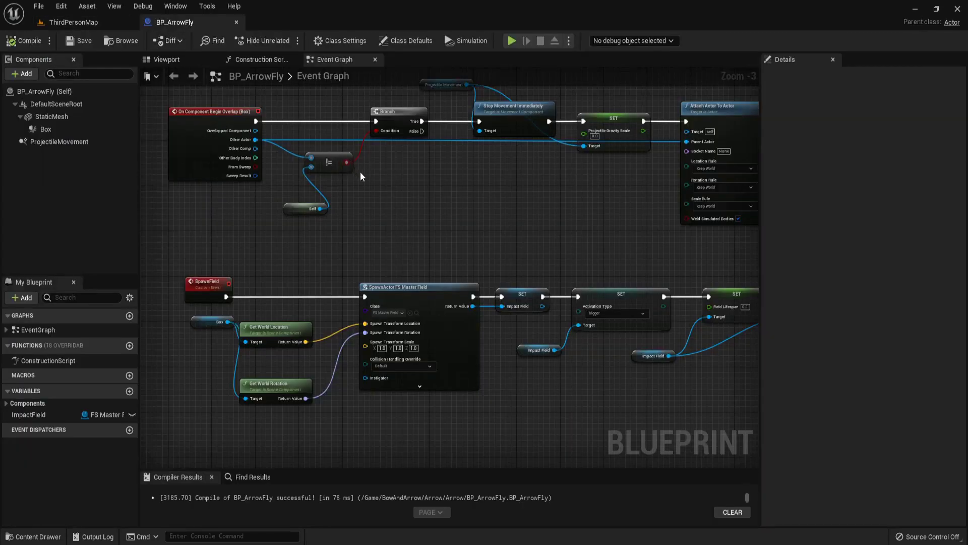
In the BP_ArrowFly event graph, move the Spawn Field call away from Set Collision Enabled to make room for another node.
scroll(433, 226, "down", 3)
right_click_drag(505, 242, 339, 277)
scroll(353, 252, "up", 4)
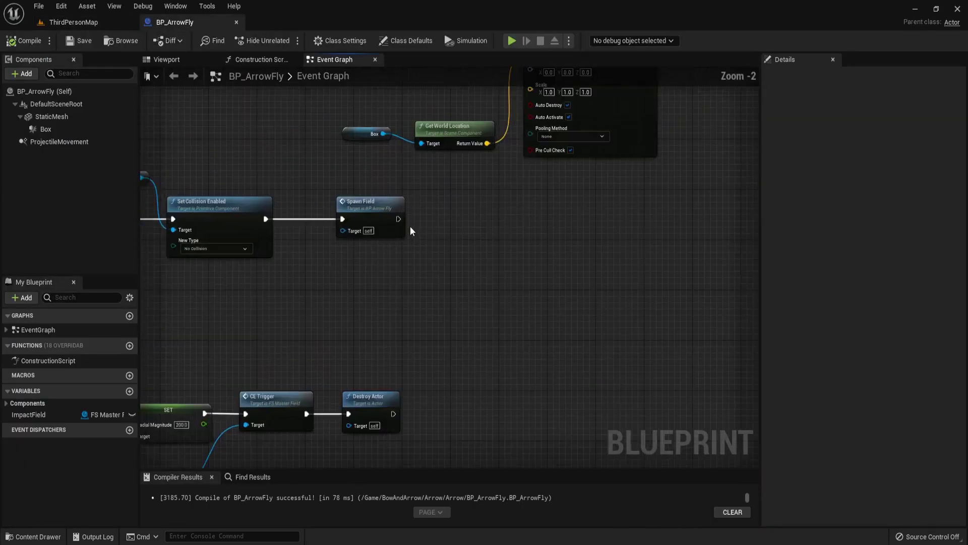
left_click_drag(360, 211, 593, 205)
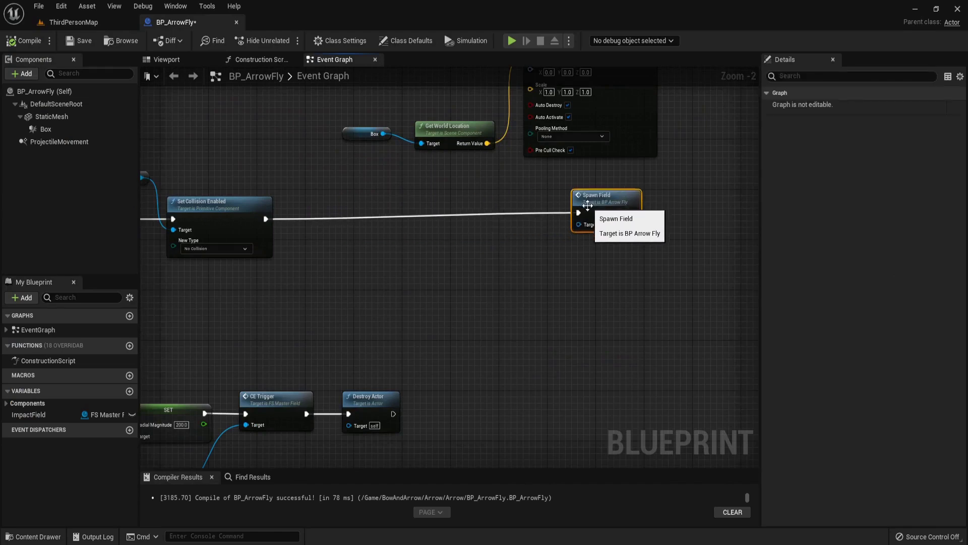
scroll(340, 269, "up", 1)
Add a Spawn Emitter at Location node and wire its execution between Set Collision Enabled and Spawn Field.
right_click(339, 270)
type("spawn")
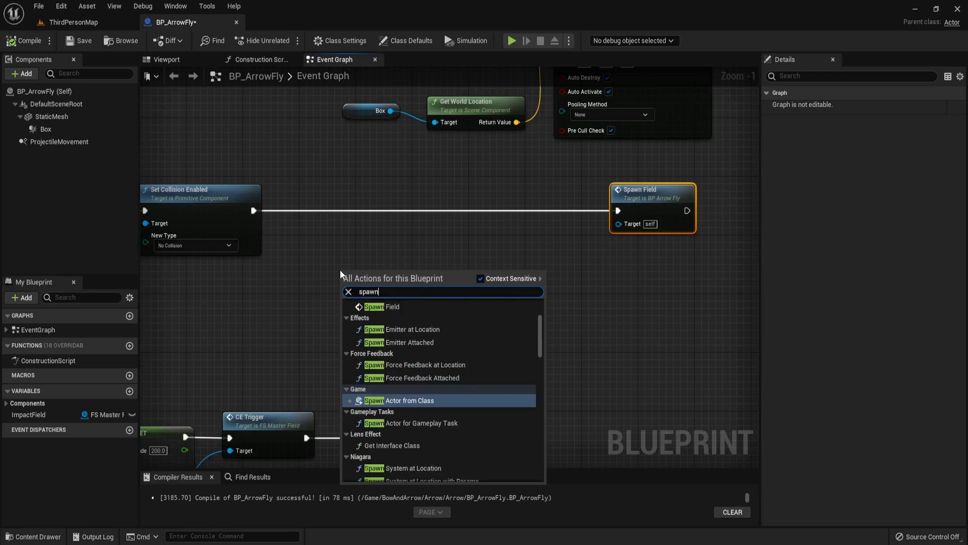
type(" em")
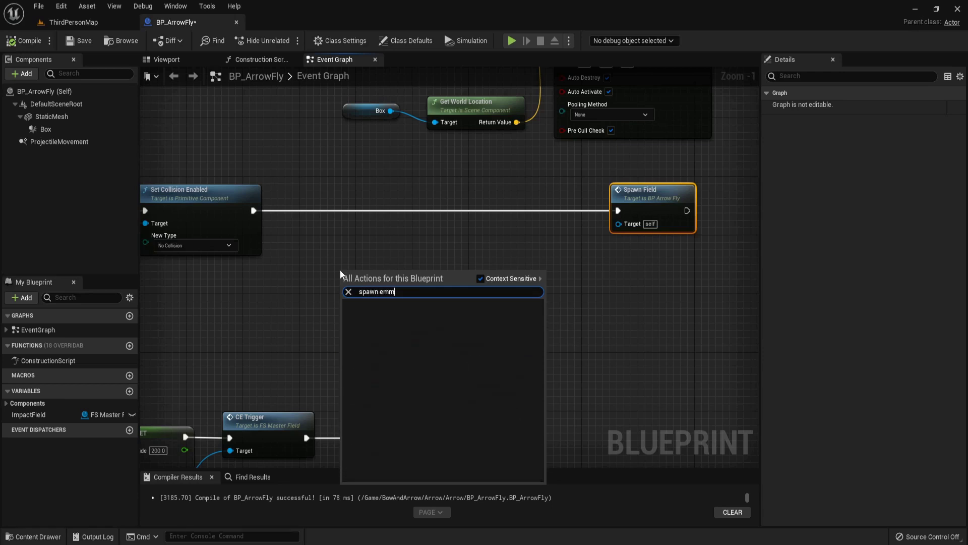
key("Up")
key("Return")
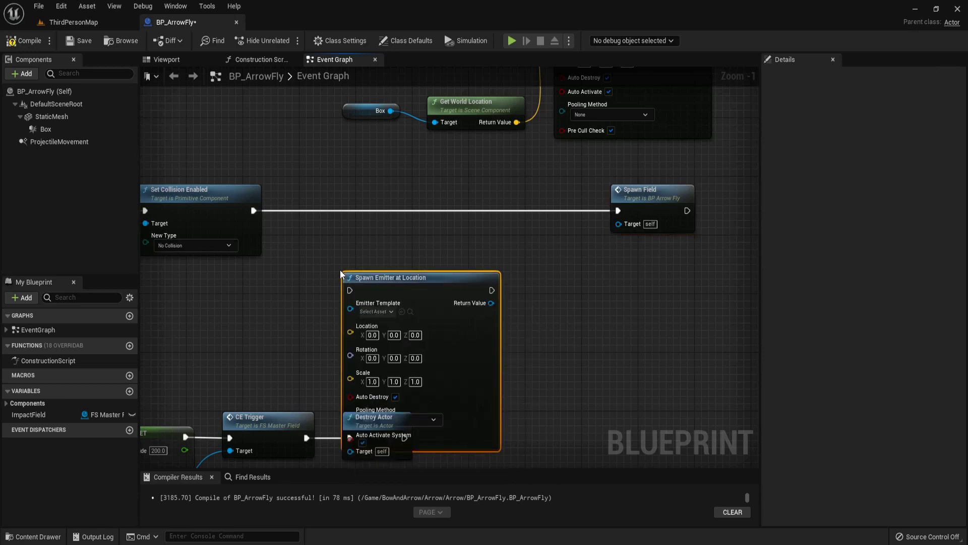
left_click_drag(398, 270, 399, 191)
left_click_drag(254, 210, 350, 210)
left_click_drag(490, 210, 618, 210)
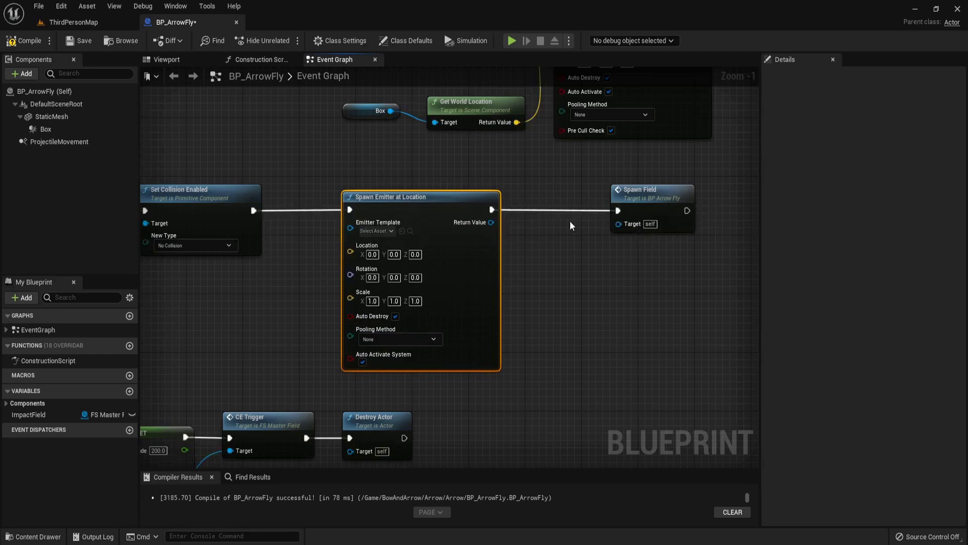
Copy the Box, Get World Location and Get World Rotation nodes from SpawnField and connect them to the emitter's Location and Rotation.
double_click(640, 191)
left_click_drag(330, 356, 204, 243)
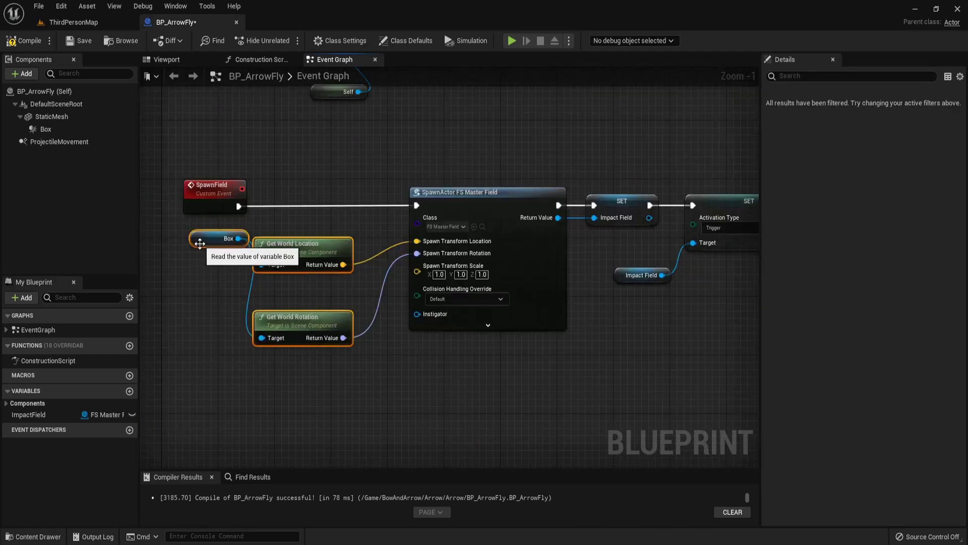
scroll(390, 223, "down", 5)
scroll(493, 178, "up", 4)
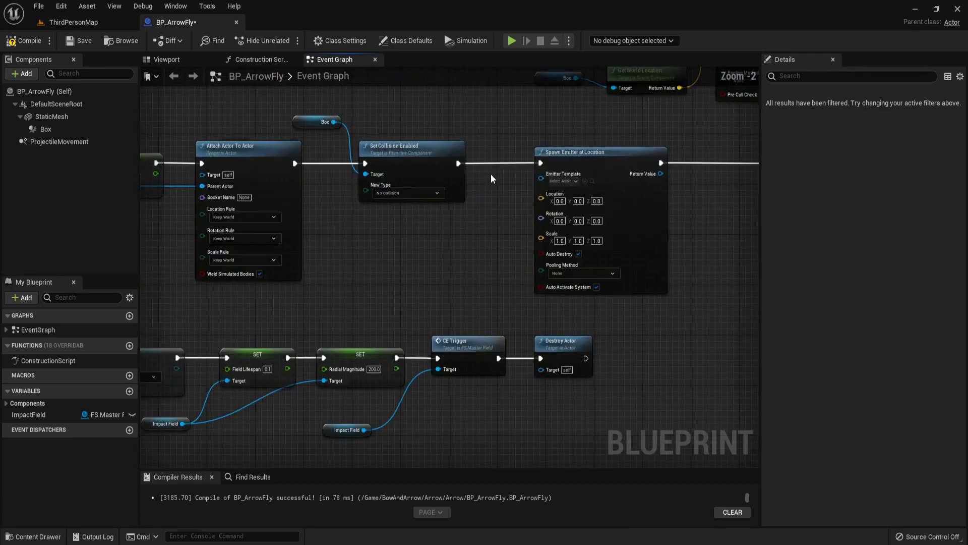
key("ctrl+v")
left_click_drag(504, 251, 541, 198)
left_click_drag(468, 295, 541, 218)
Assign P_Explosion_Big_B from the VFX pack's Explosion particles as the Emitter Template of Spawn Emitter at Location.
key("ctrl+space")
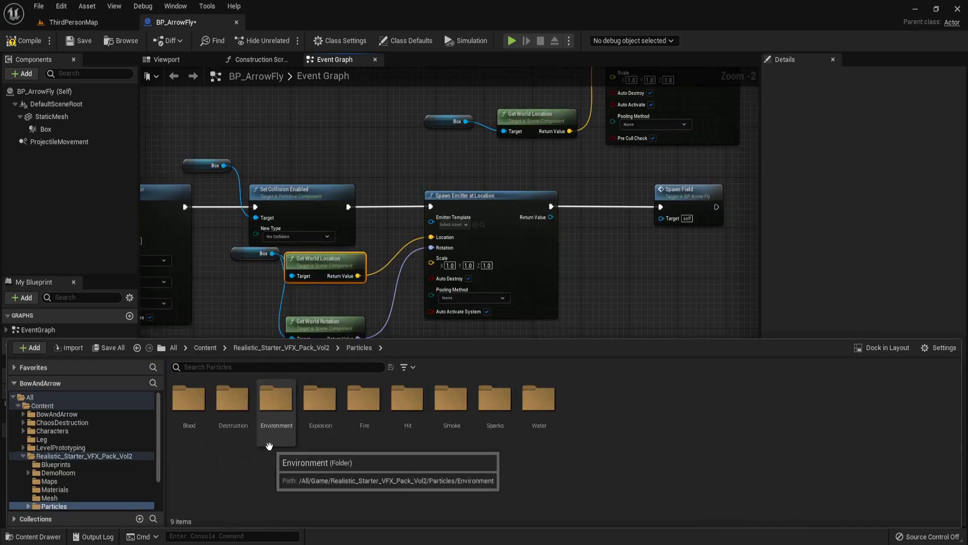
double_click(317, 418)
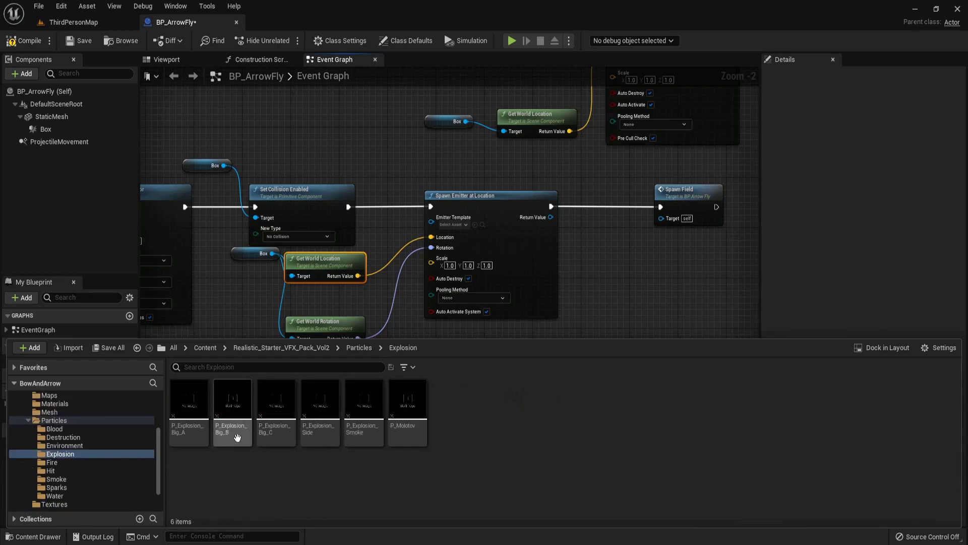
mouse_move(229, 430)
left_click_drag(229, 429, 457, 224)
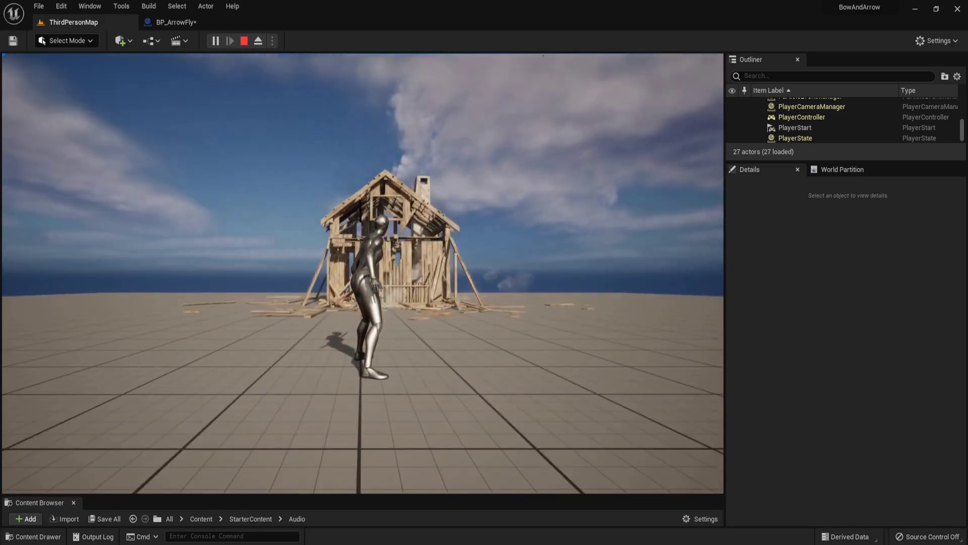
Stop the play session and open SmokeNiagaraSystem from the ChaosDestruction folder.
key("Escape")
left_click(427, 166)
key("ctrl+space")
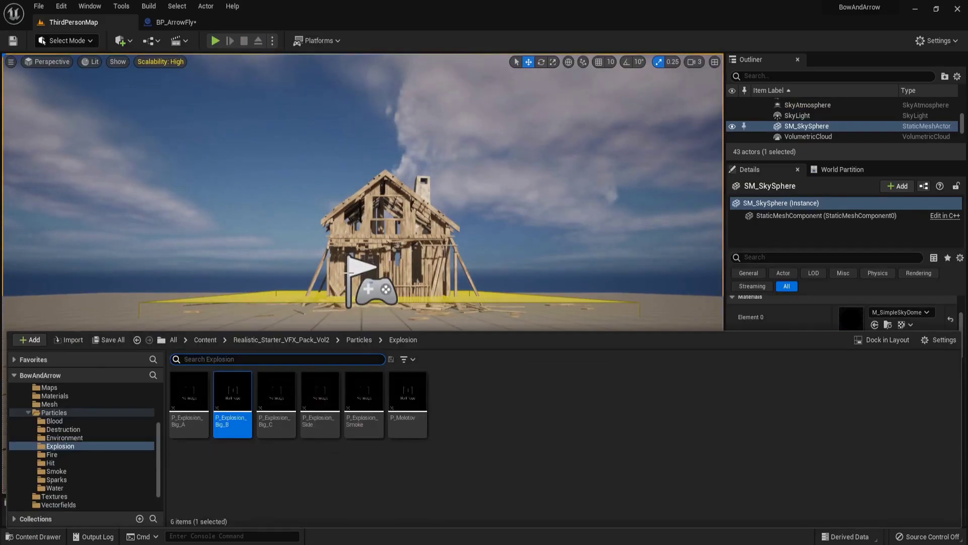
left_click(137, 428)
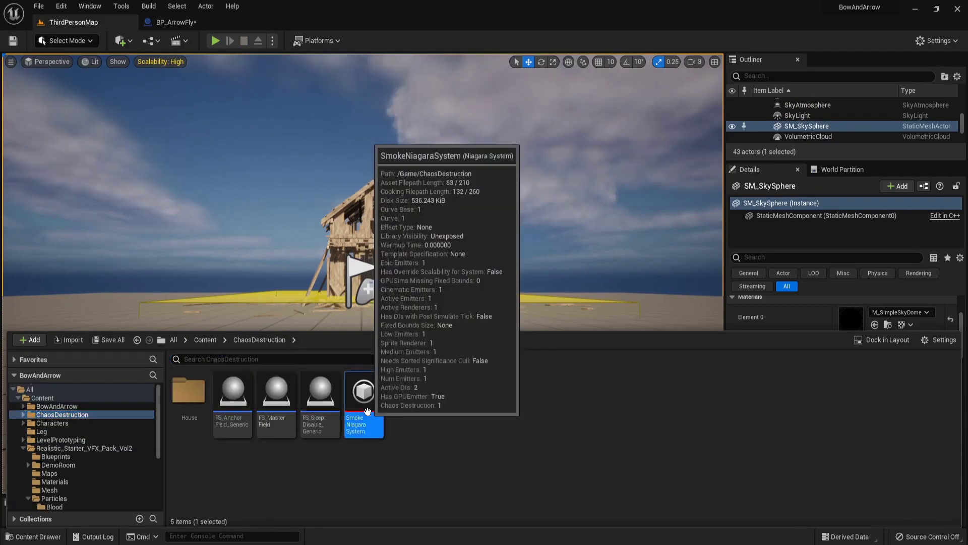
double_click(364, 411)
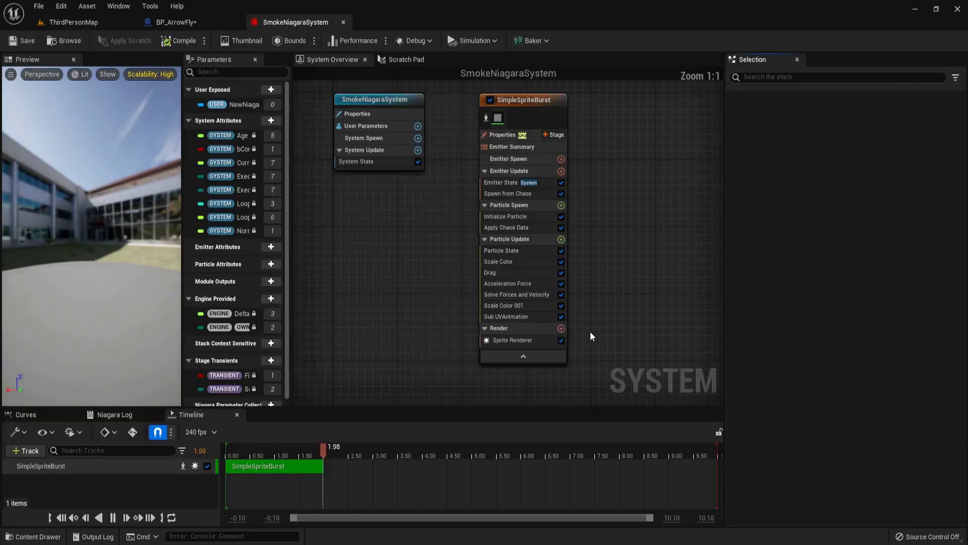
Set the color alpha in SimpleSpriteBurst's Initialize Particle module to 0.6.
left_click(536, 339)
left_click(524, 217)
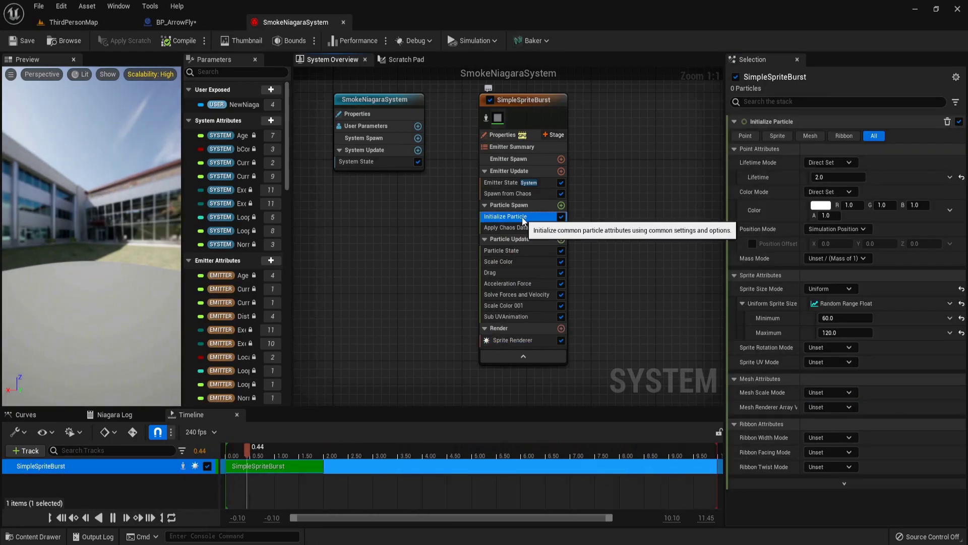
left_click(826, 208)
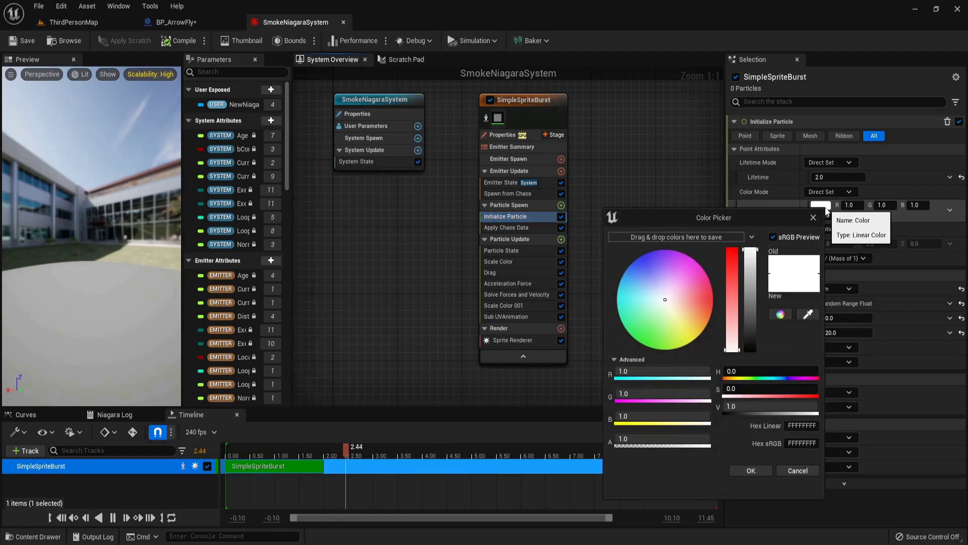
left_click(813, 217)
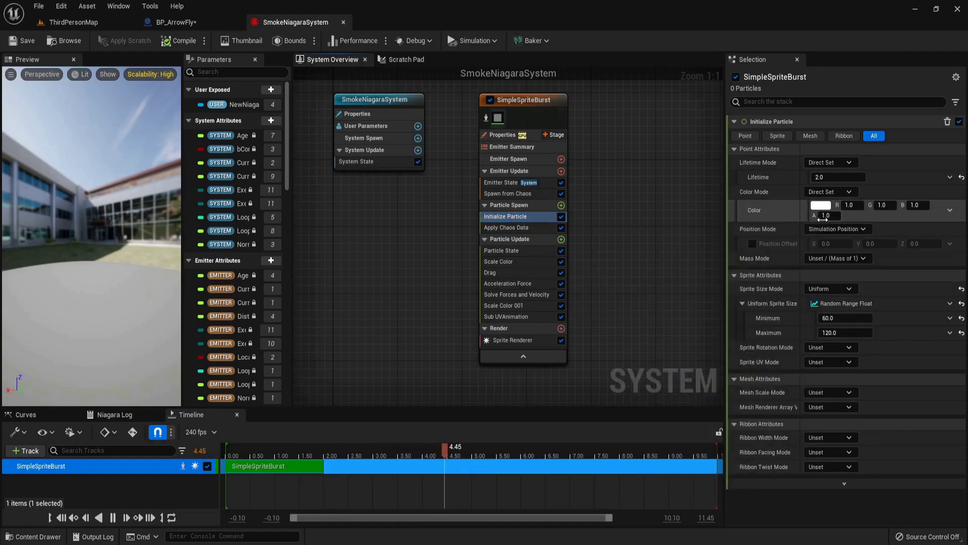
left_click(829, 216)
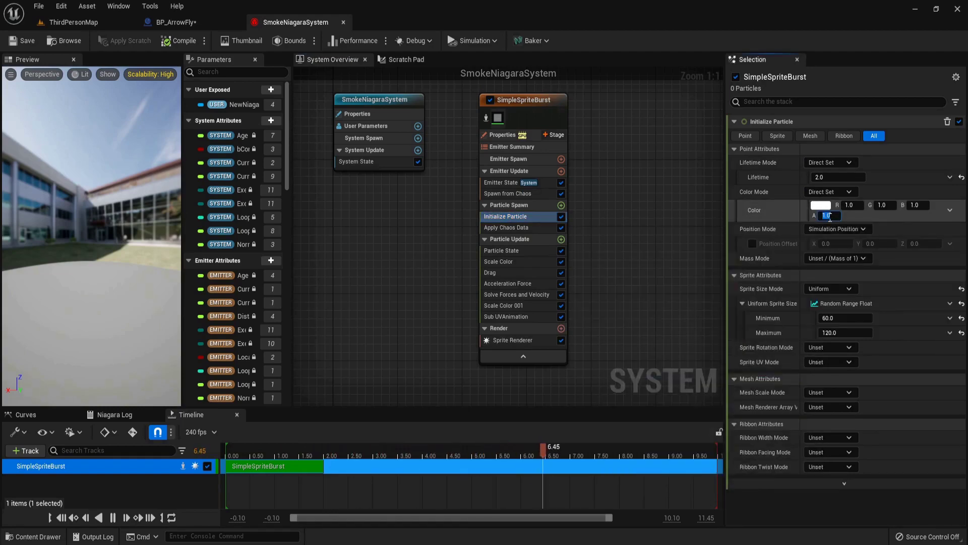
type("0.6")
key("Return")
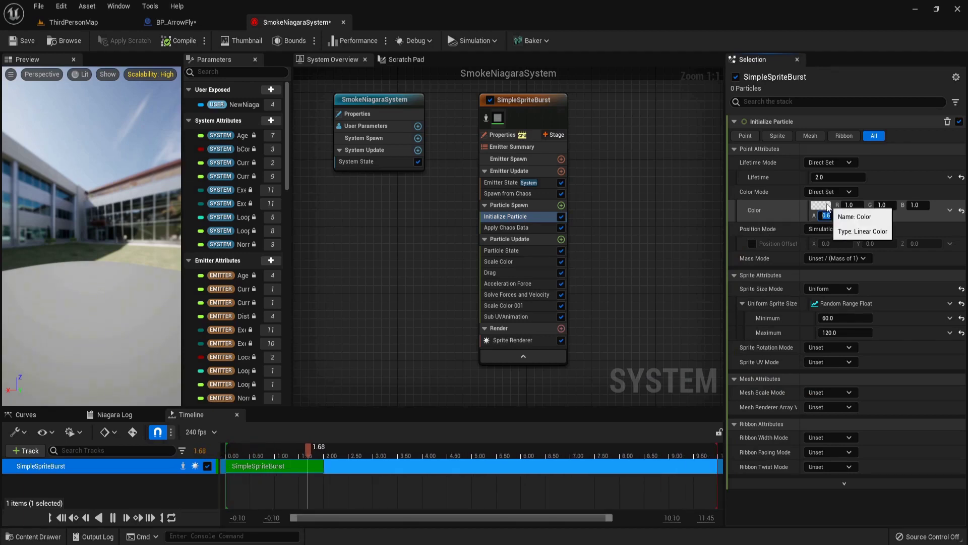
Tint the initial particle color a pale warm beige with hue about 31.6, saturation about 0.16 and value about 0.93.
left_click(825, 206)
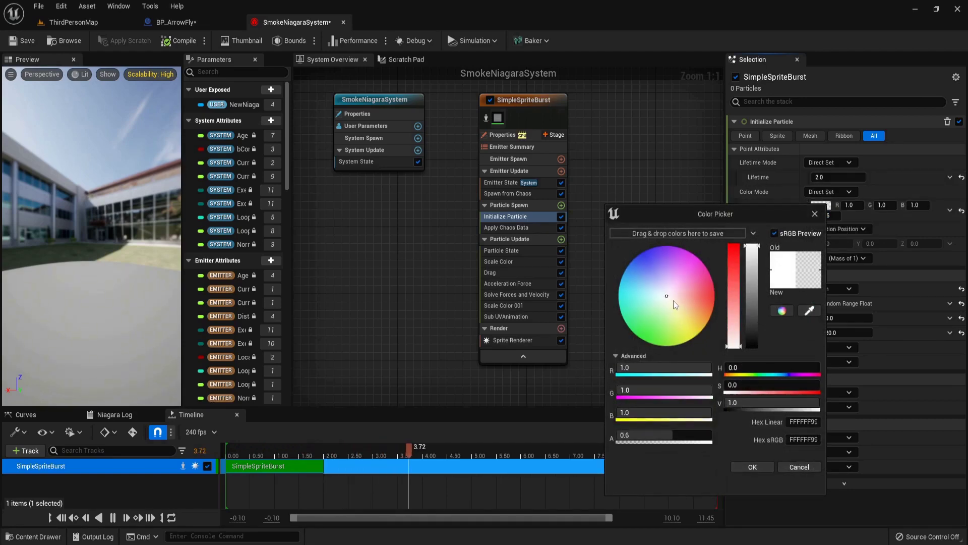
left_click(673, 301)
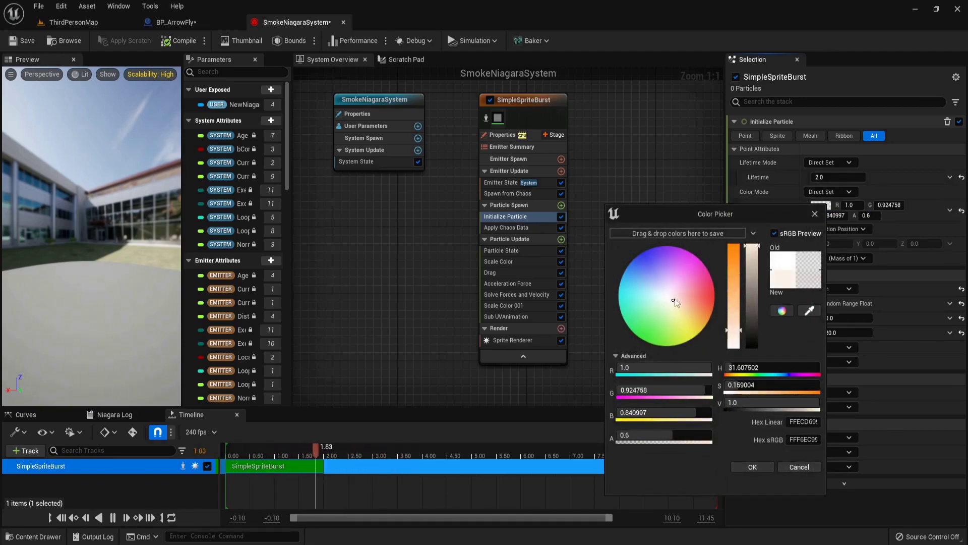
left_click(754, 258)
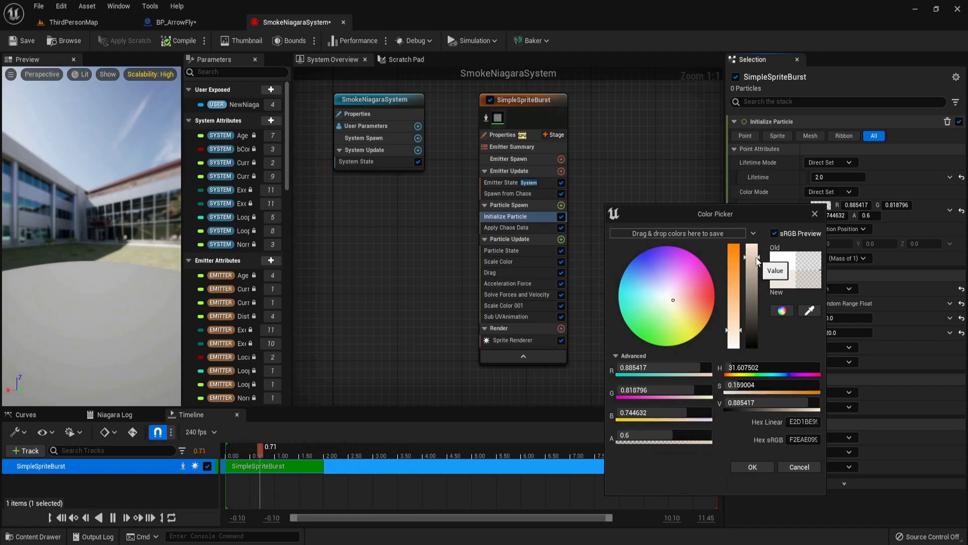
left_click_drag(756, 259, 756, 253)
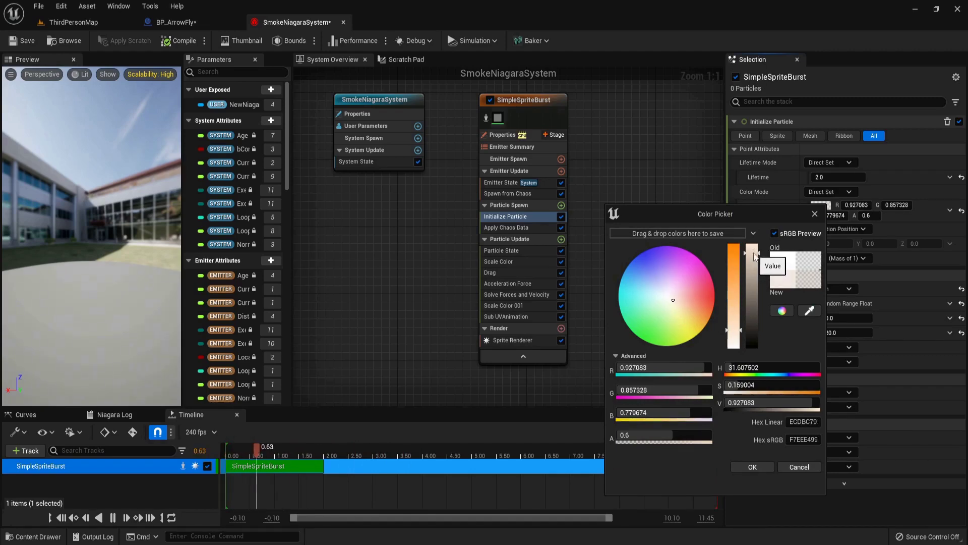
left_click(748, 467)
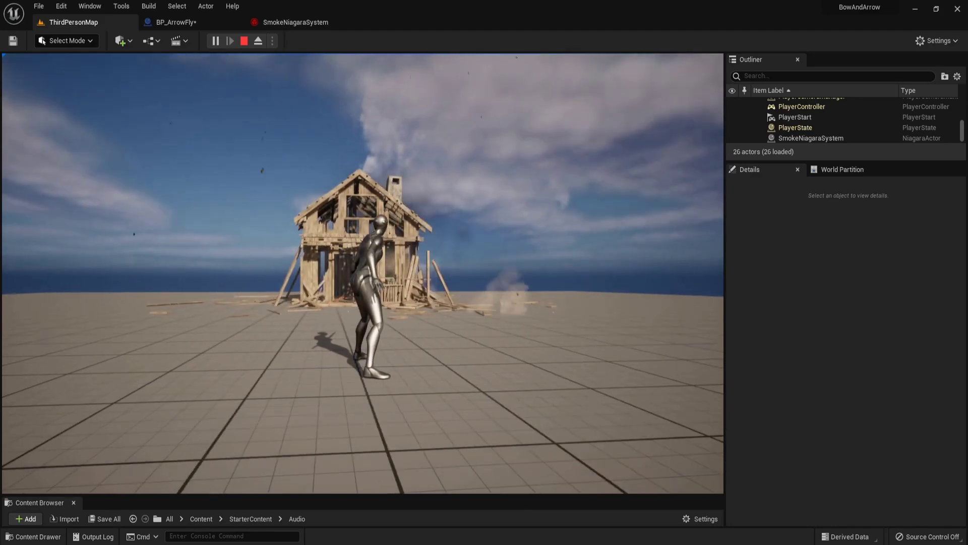
Aim and shoot an arrow at the house in play mode to check the explosion and tinted smoke.
right_click(363, 273)
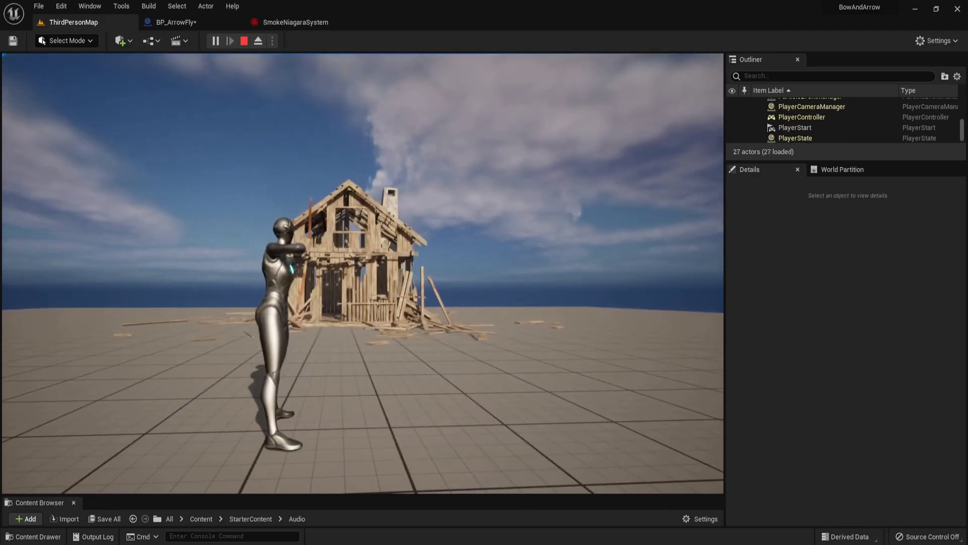
left_click(363, 273)
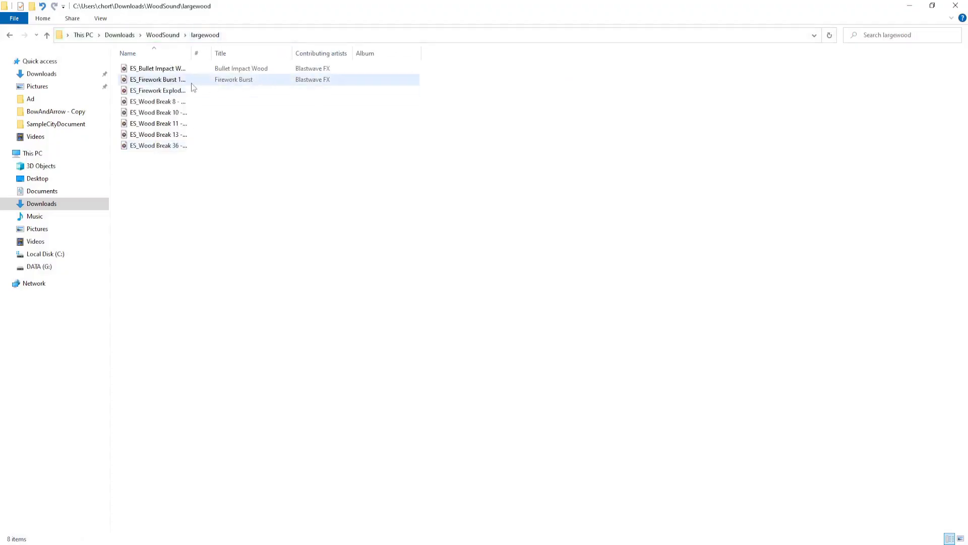
Switch to File Explorer and examine the full names of the wood sound files in the largewood and smallwood folders.
left_click_drag(191, 53, 290, 53)
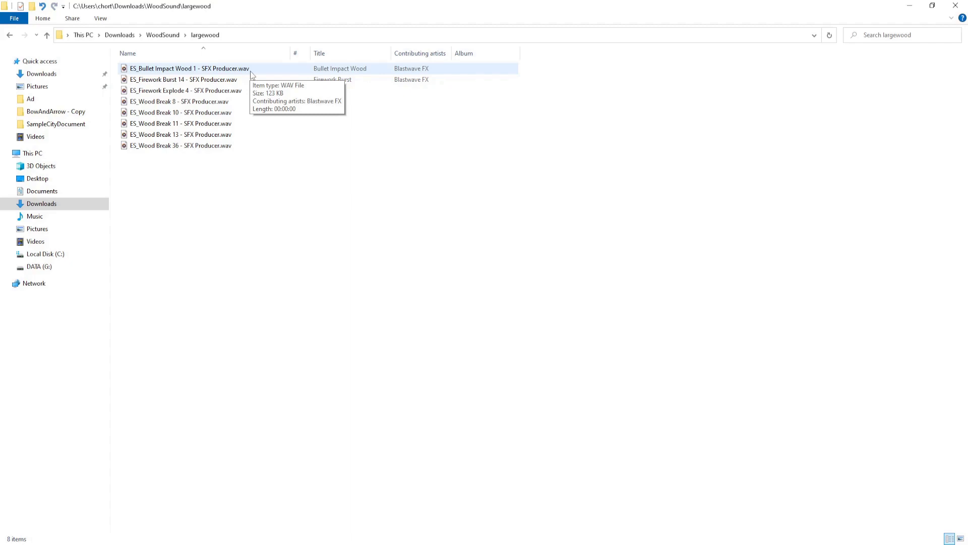
left_click(163, 36)
double_click(173, 79)
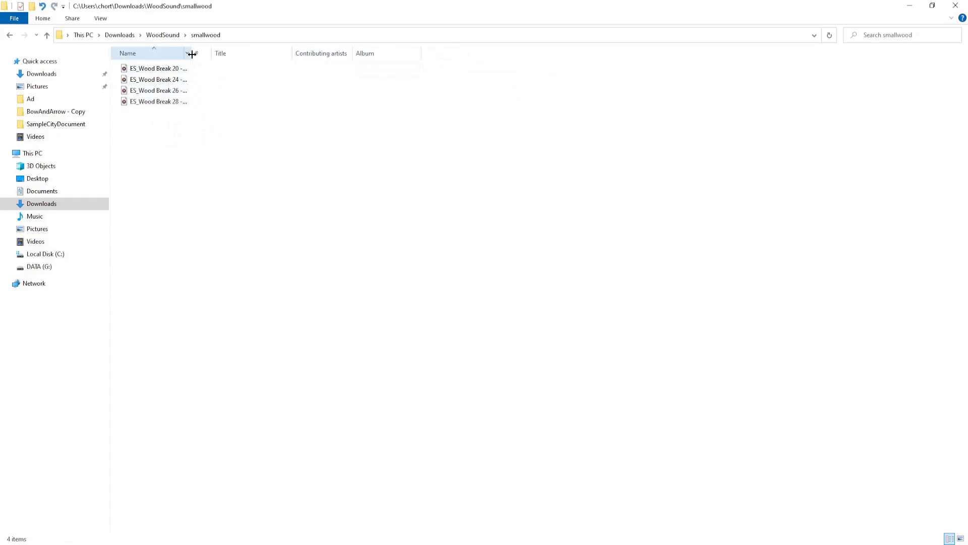
left_click_drag(193, 55, 268, 54)
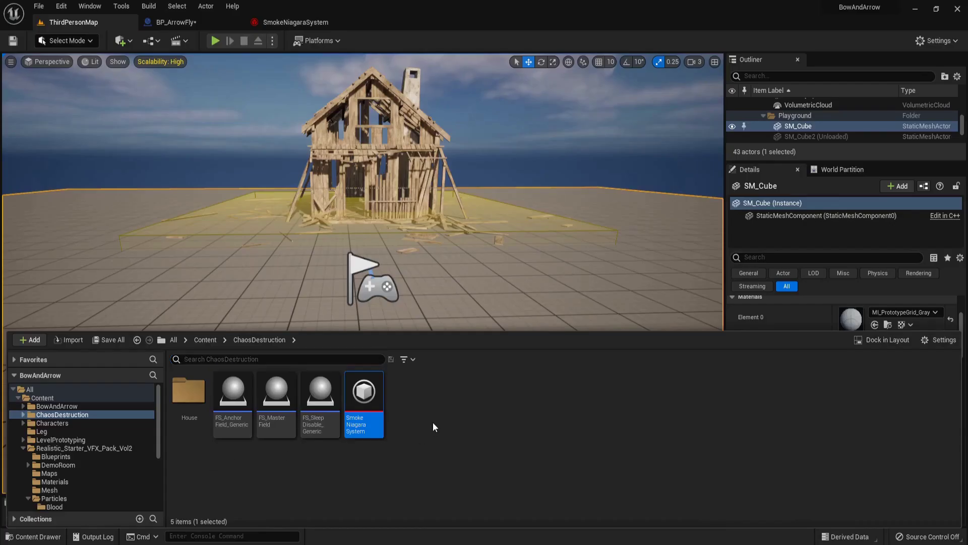
Create a Sound folder inside ChaosDestruction and a SmallWood subfolder inside it.
right_click(433, 423)
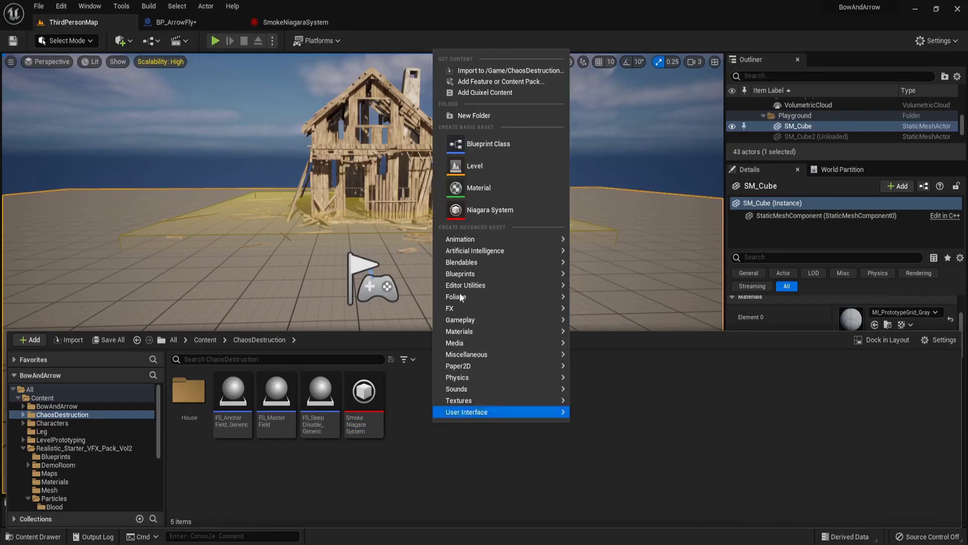
left_click(487, 116)
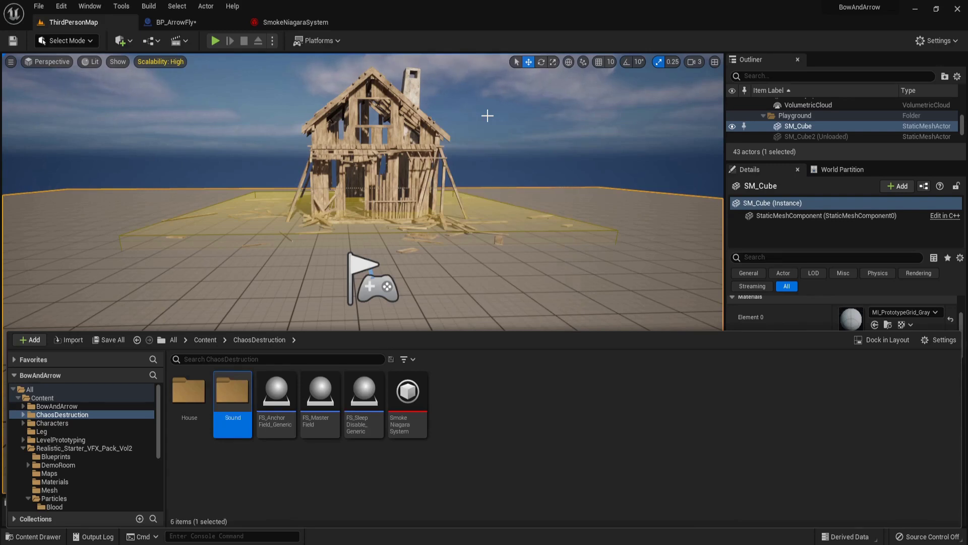
double_click(233, 399)
right_click(267, 424)
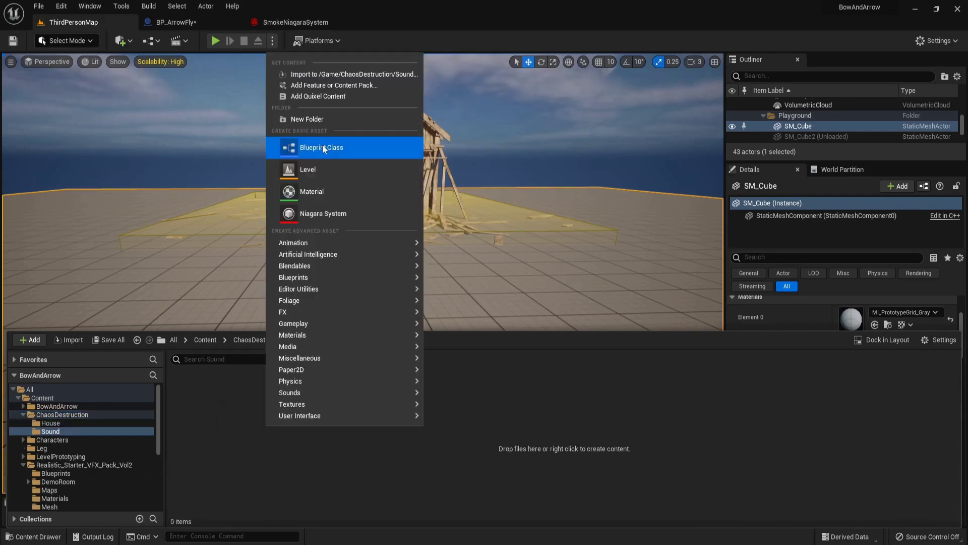
left_click(321, 119)
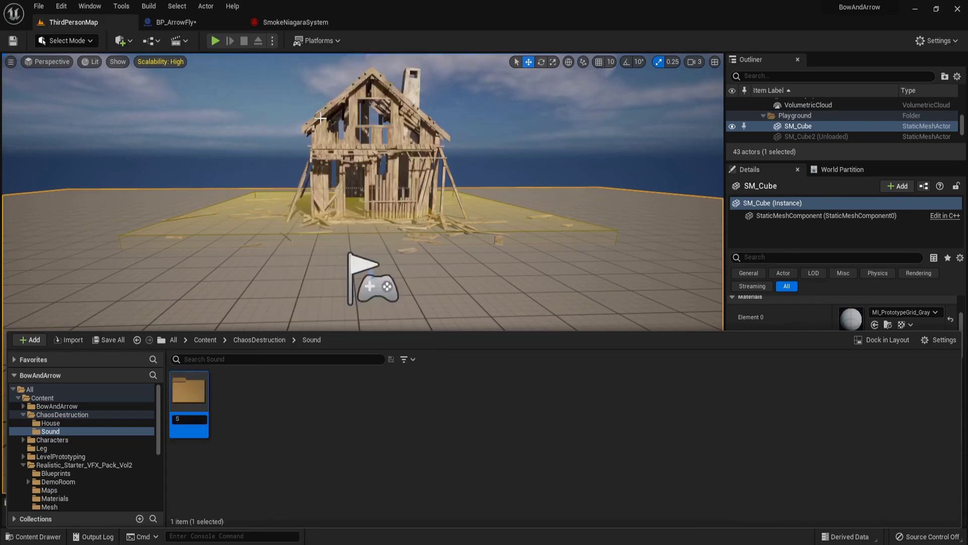
type("SmallWood")
Import the four ES_Wood Break WAV files from File Explorer's smallwood folder into the project's SmallWood folder.
key("alt+Tab")
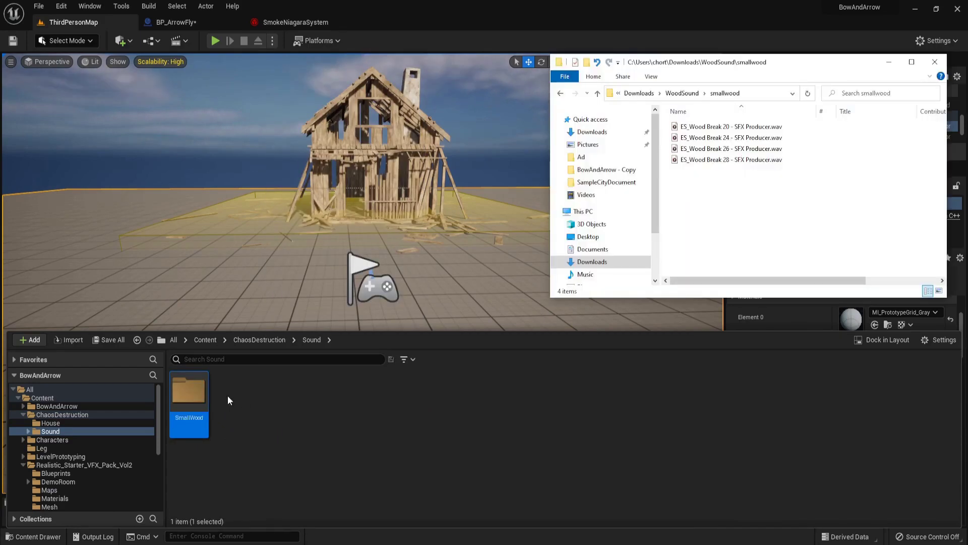
left_click(228, 396)
double_click(188, 399)
key("alt+Tab")
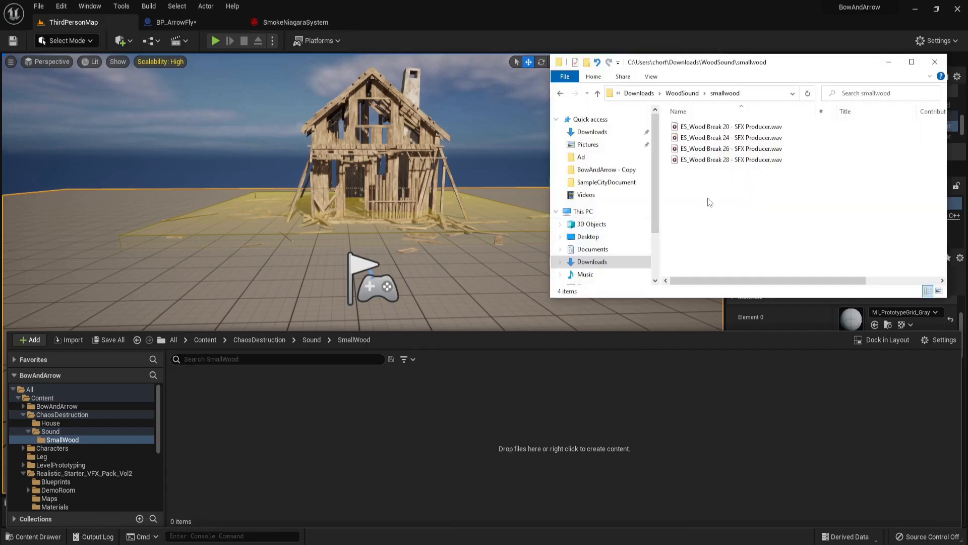
left_click_drag(745, 180, 485, 408)
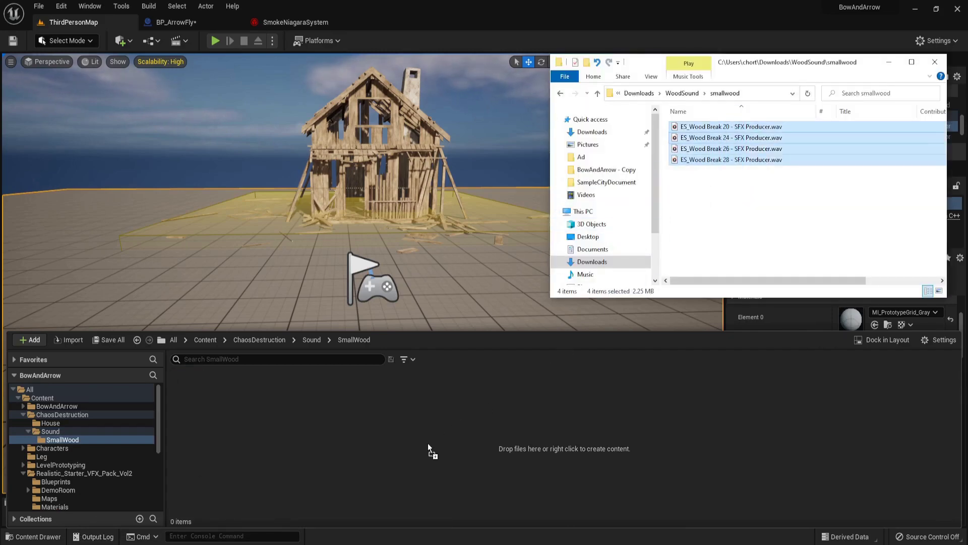
left_click_drag(428, 443, 356, 479)
key("alt+Tab")
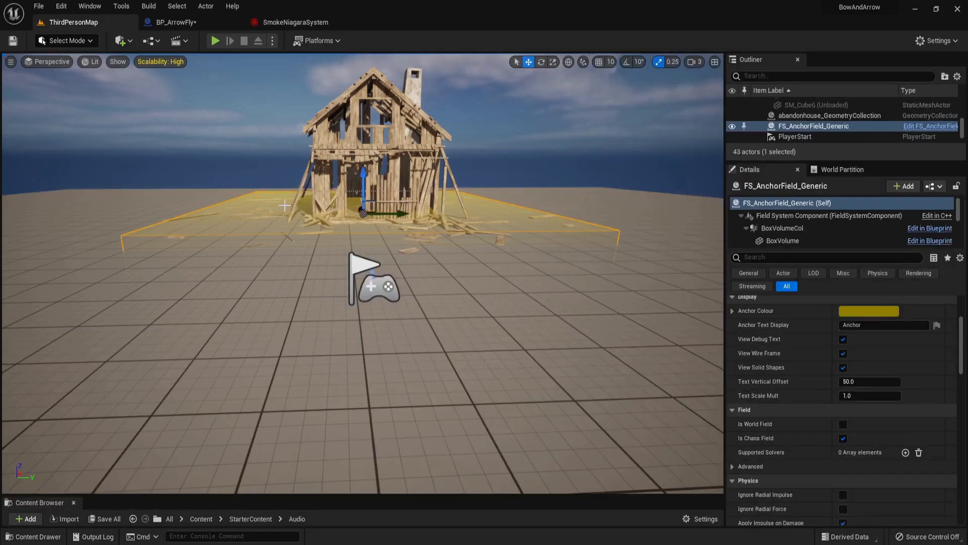
key("ctrl+space")
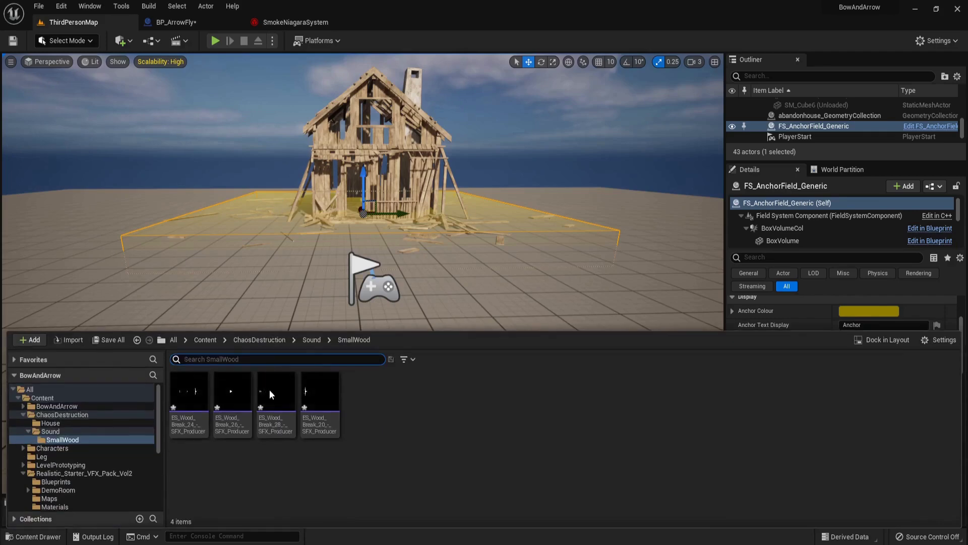
Import all WAV files from File Explorer's largewood folder into the project's Sound folder.
left_click(312, 340)
key("alt+Tab")
left_click_drag(744, 228, 731, 122)
left_click_drag(383, 399, 369, 423)
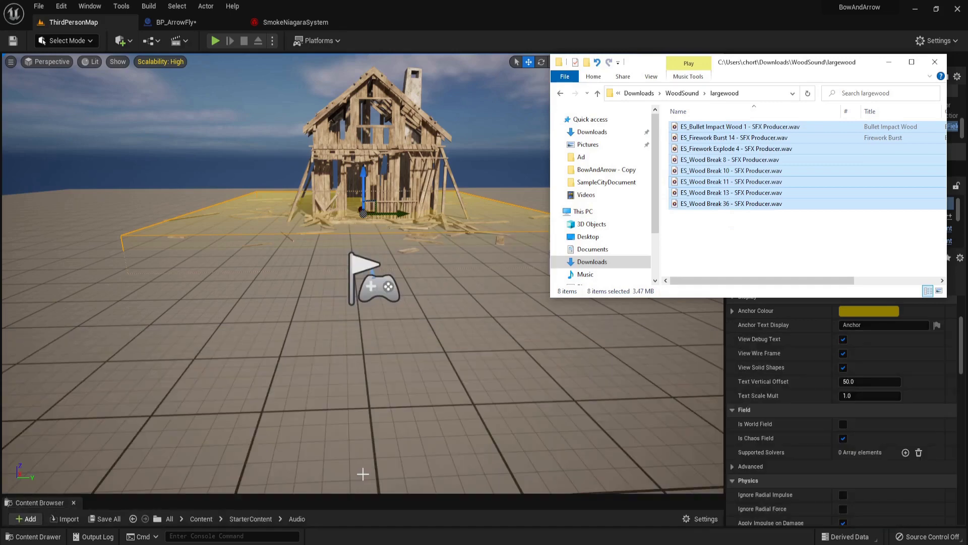
key("ctrl+space")
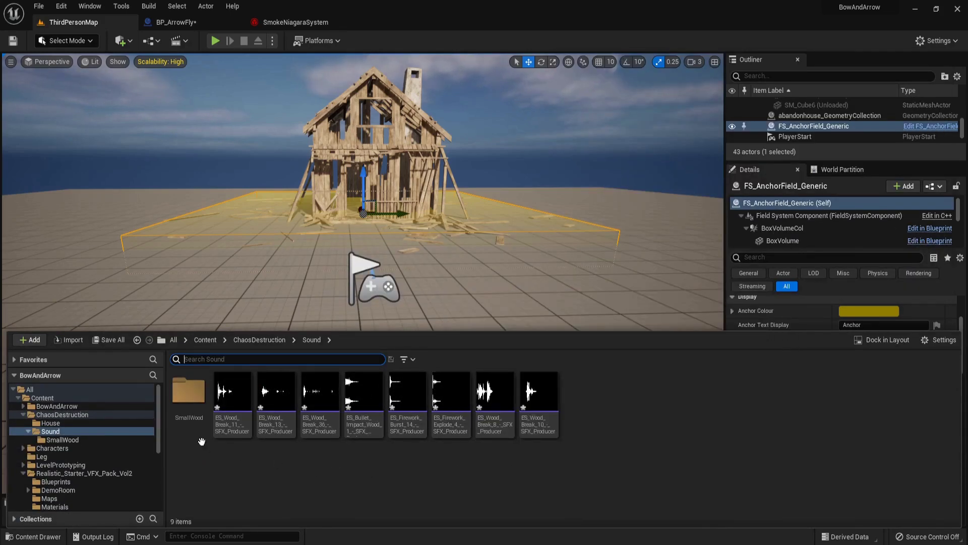
Set the volume of the SmallWood sound waves ES_Wood_Break_20 and ES_Wood_Break_24 to 1.5.
double_click(194, 418)
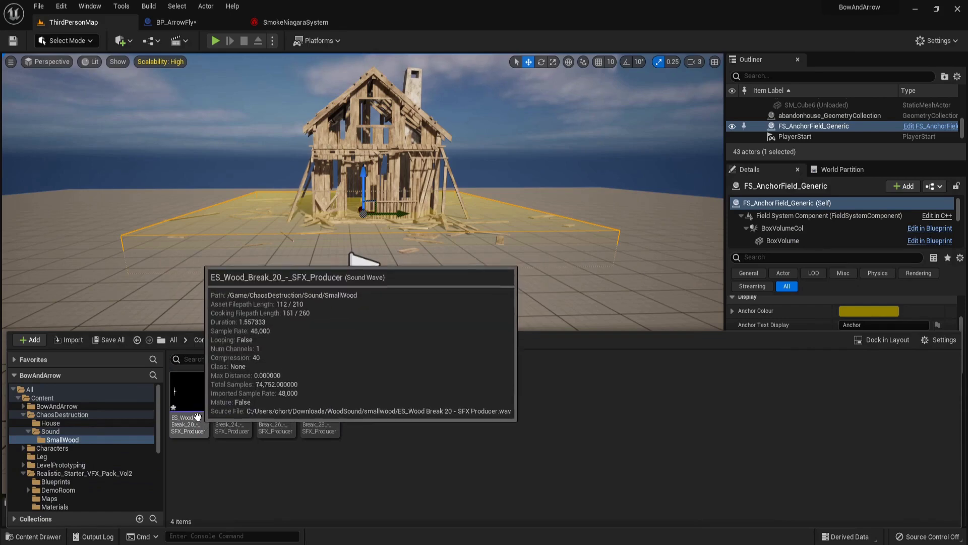
double_click(188, 399)
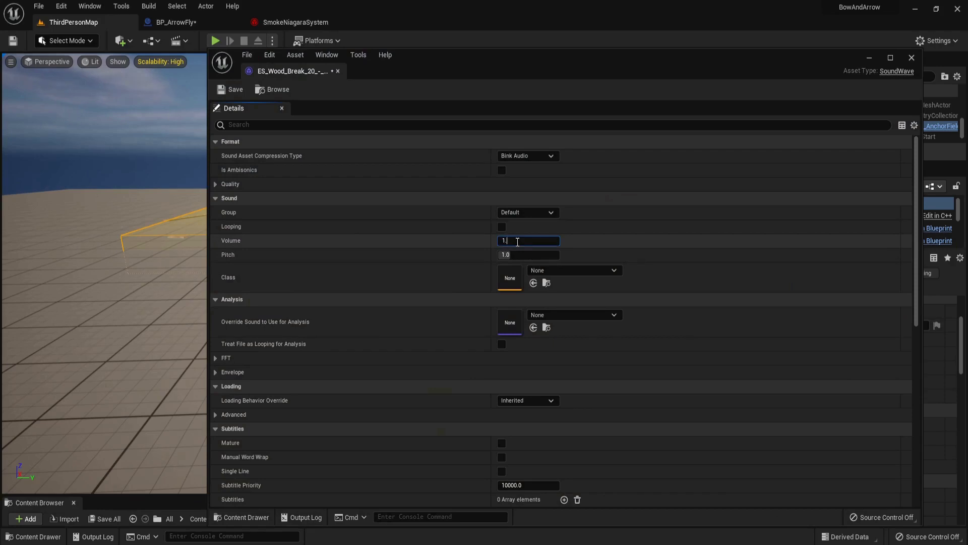
key("Return")
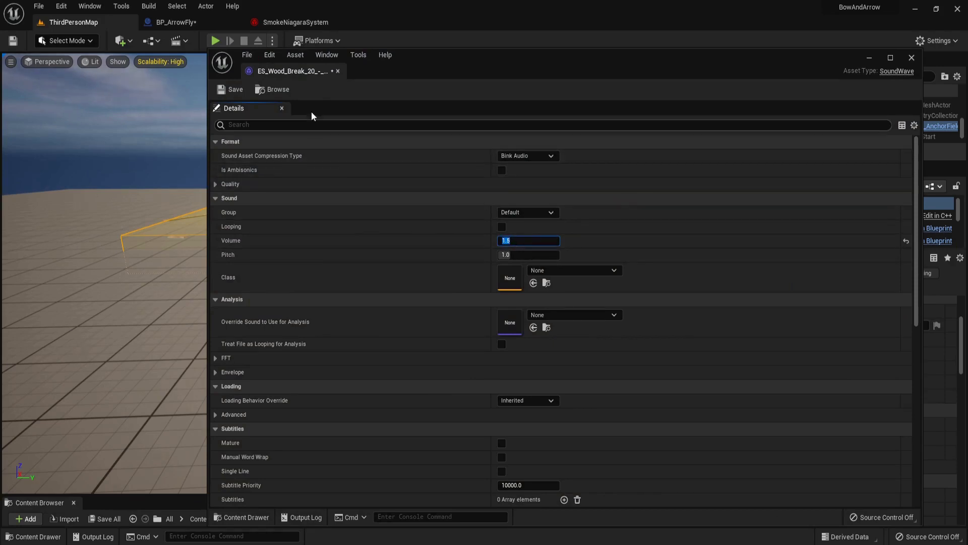
key("ctrl+space")
double_click(400, 424)
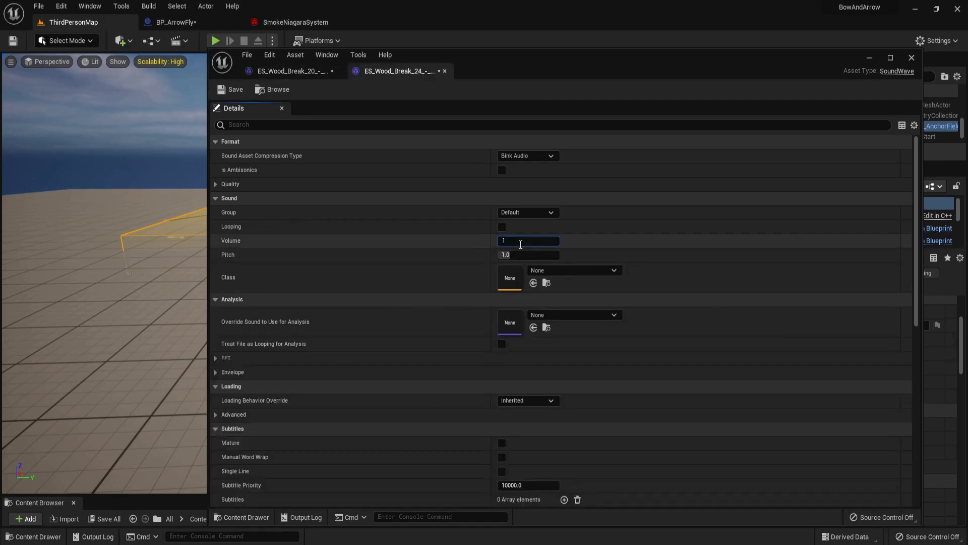
key("Return")
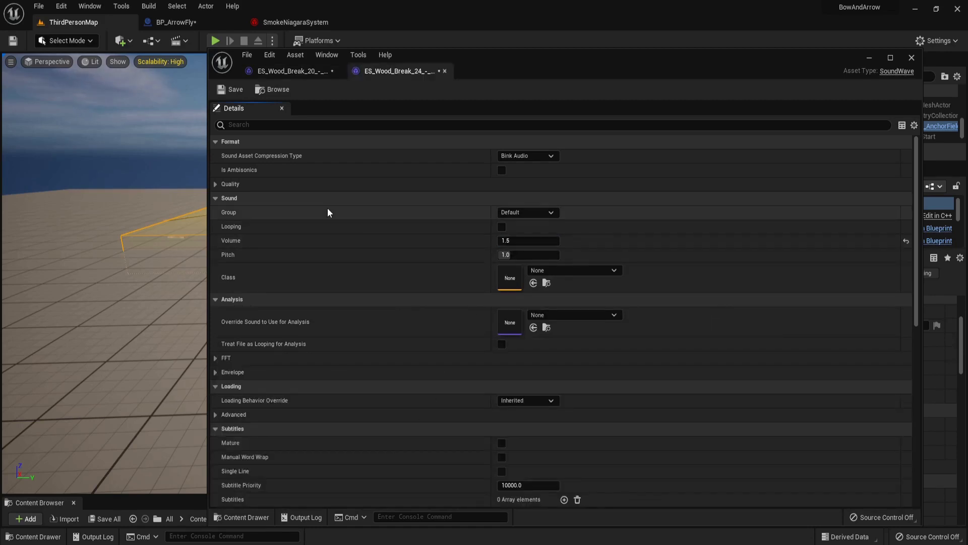
Set the volume of ES_Wood_Break_26 to 1.5 and edit the volume of ES_Wood_Break_28 as well.
key("ctrl+space")
double_click(445, 434)
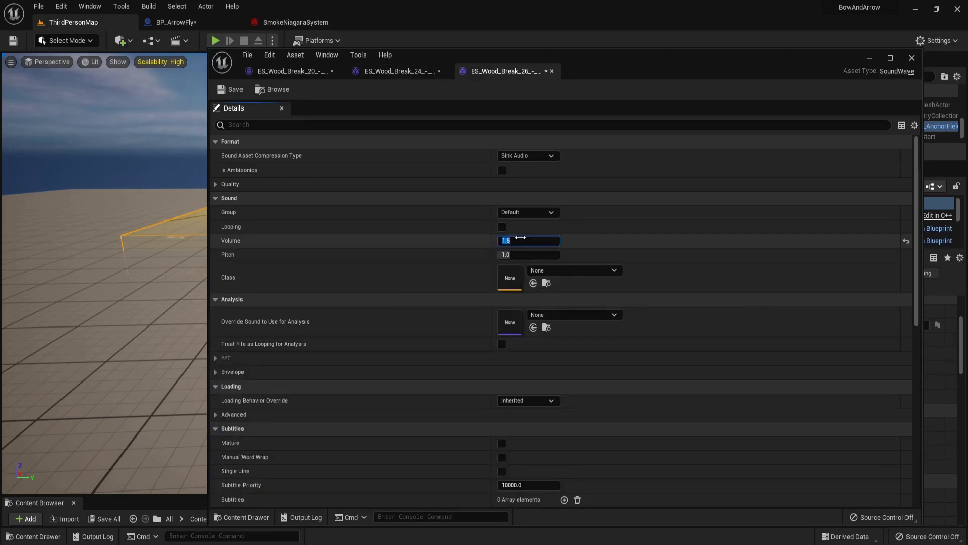
key("Return")
key("ctrl+space")
left_click(487, 411)
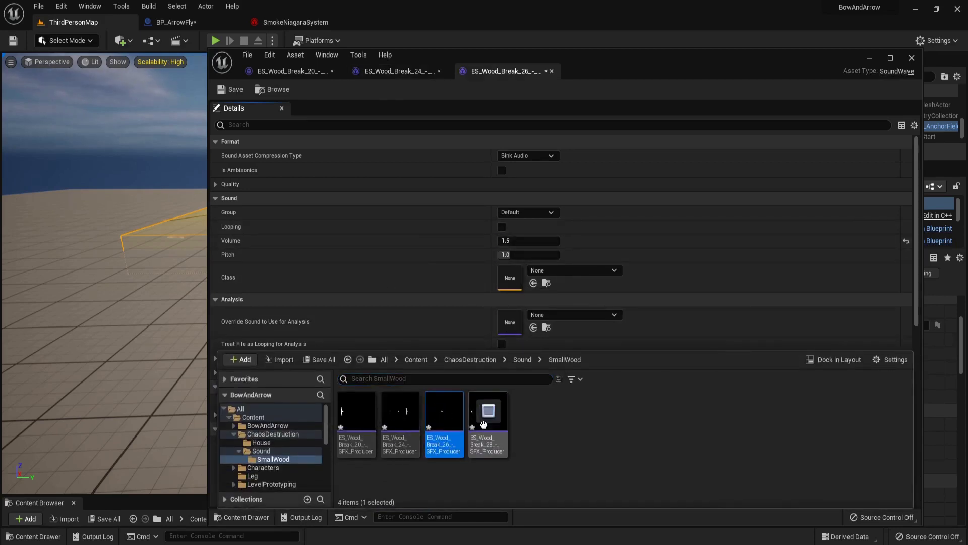
double_click(487, 413)
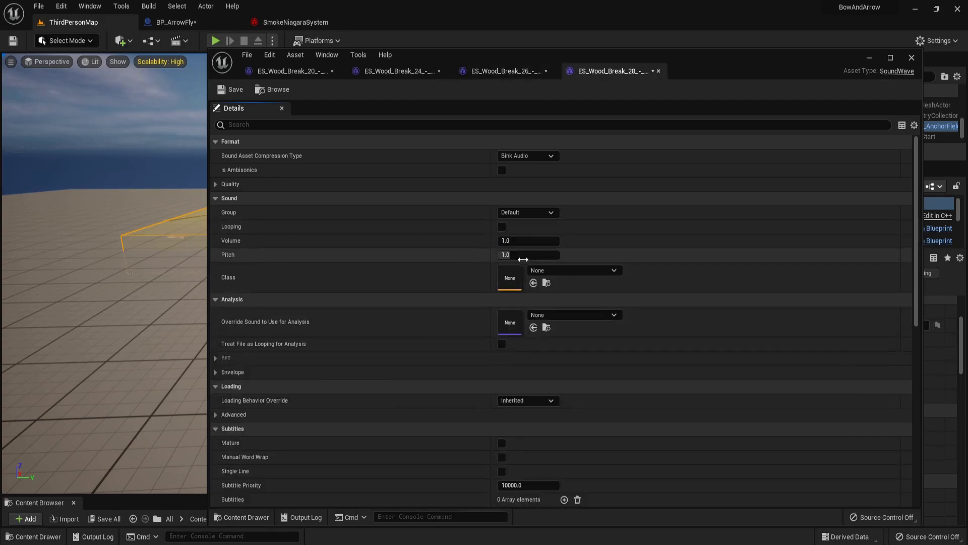
left_click(530, 241)
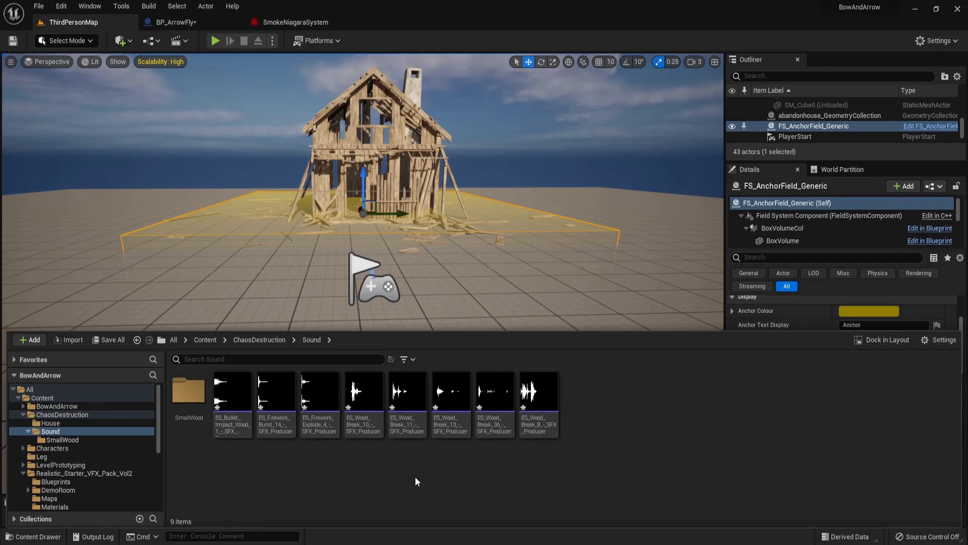
Create a Sound Attenuation asset named AllSoundAttenuation in the Sound folder.
right_click(597, 456)
mouse_move(622, 425)
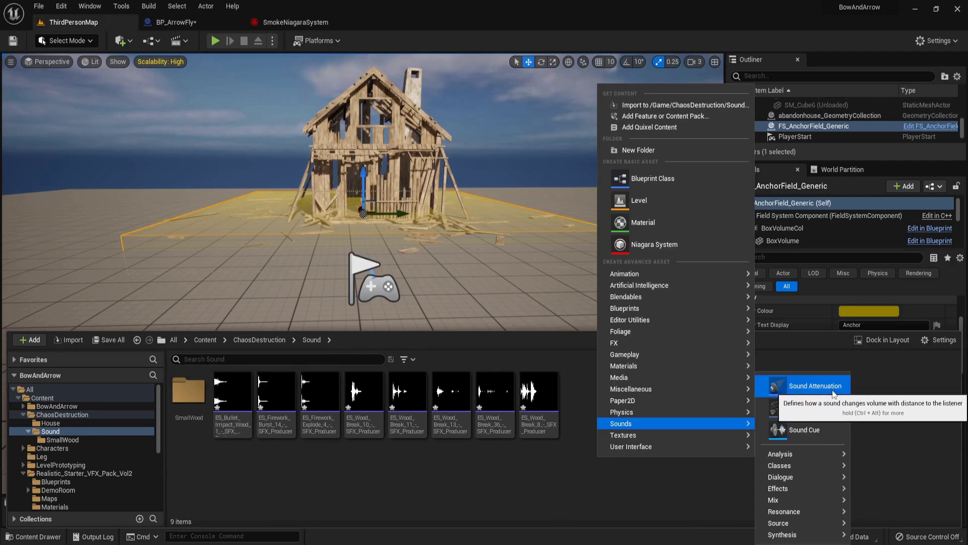
left_click(816, 386)
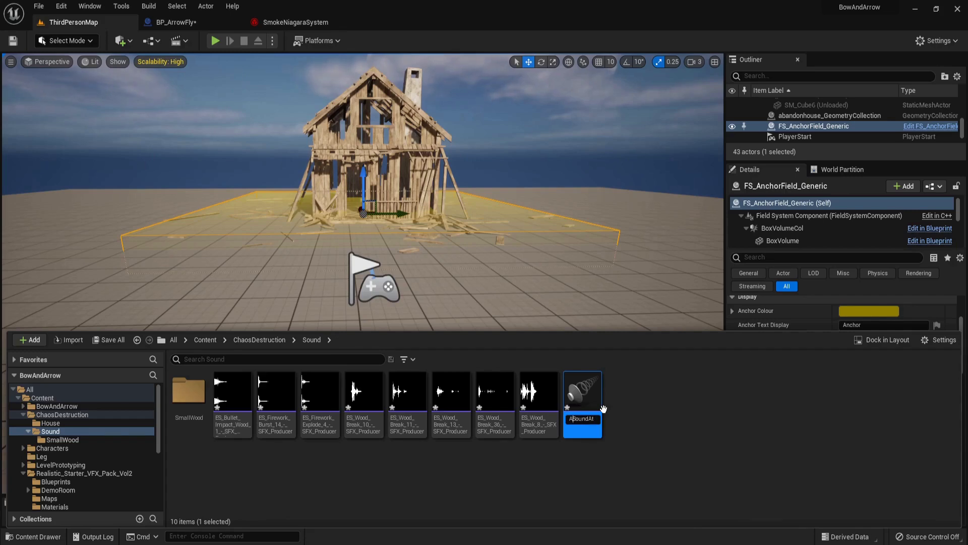
key("Return")
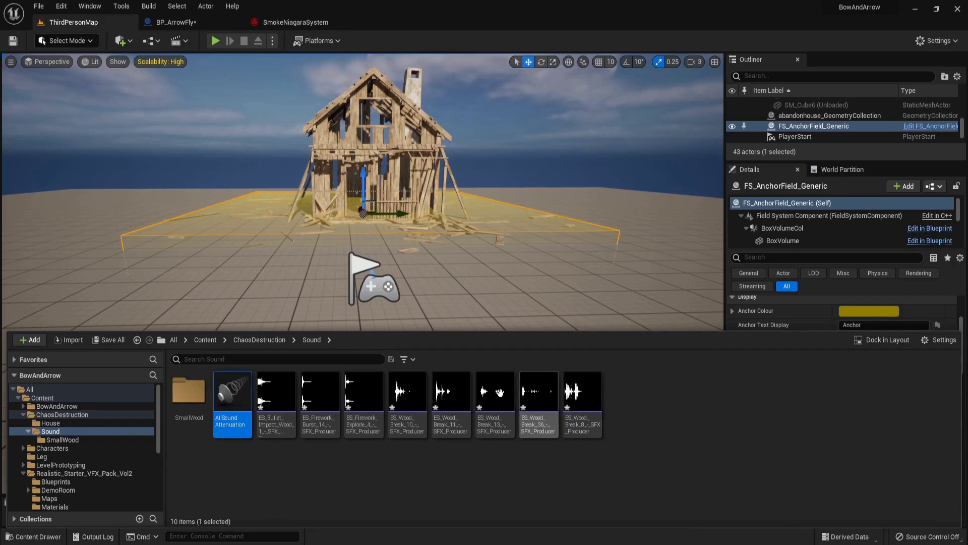
Create a Sound Cue named ImpactWoodSoundCue in the Sound folder.
right_click(669, 417)
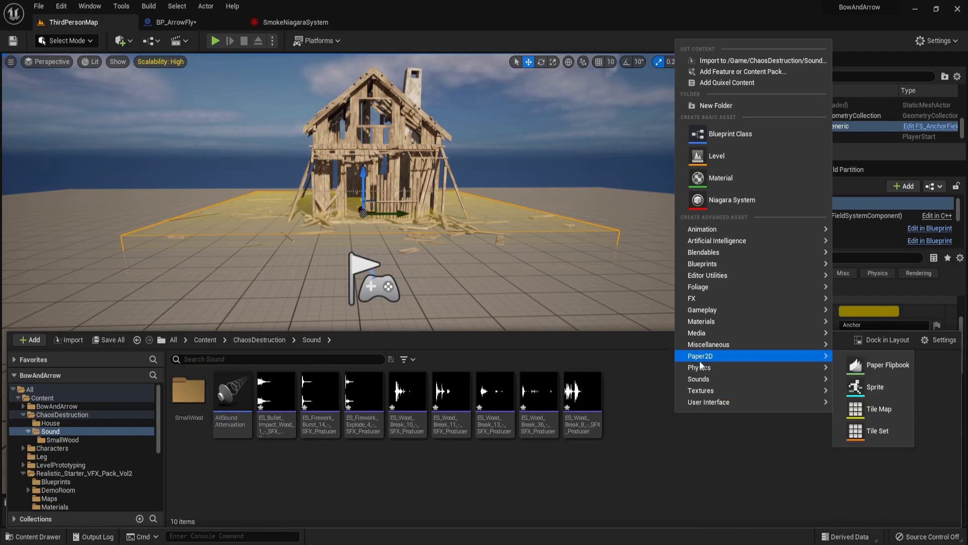
mouse_move(704, 380)
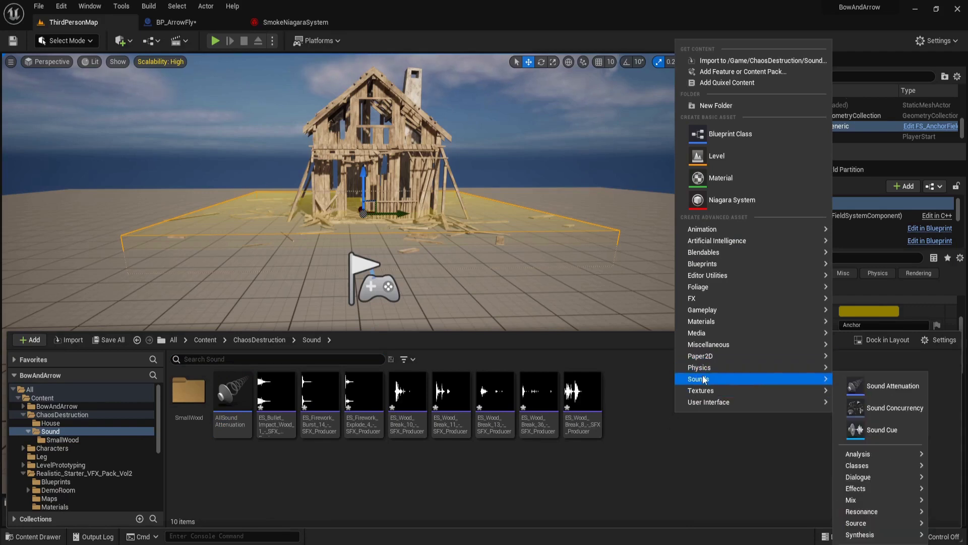
left_click(868, 430)
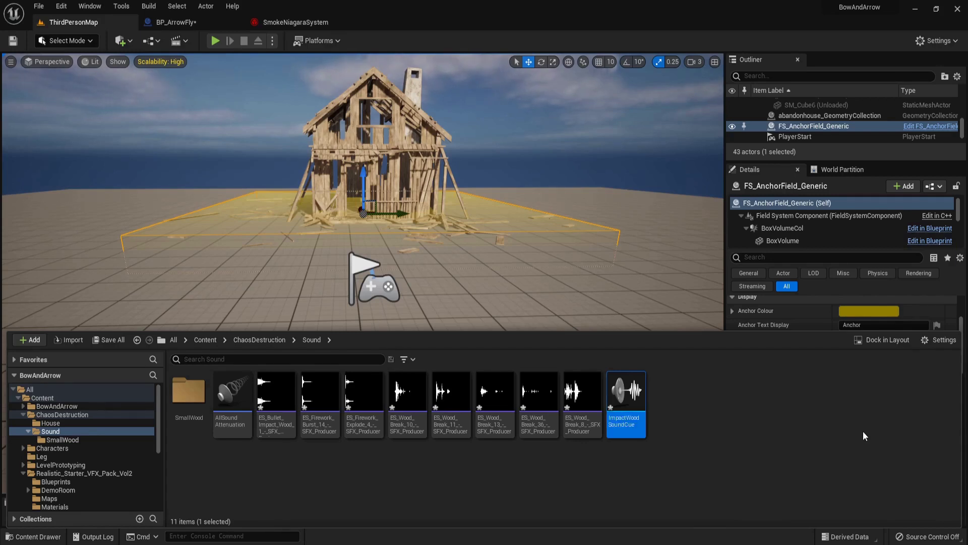
Open ImpactWoodSoundCue, dock its editor in the main window and assign AllSoundAttenuation as its attenuation settings.
double_click(628, 403)
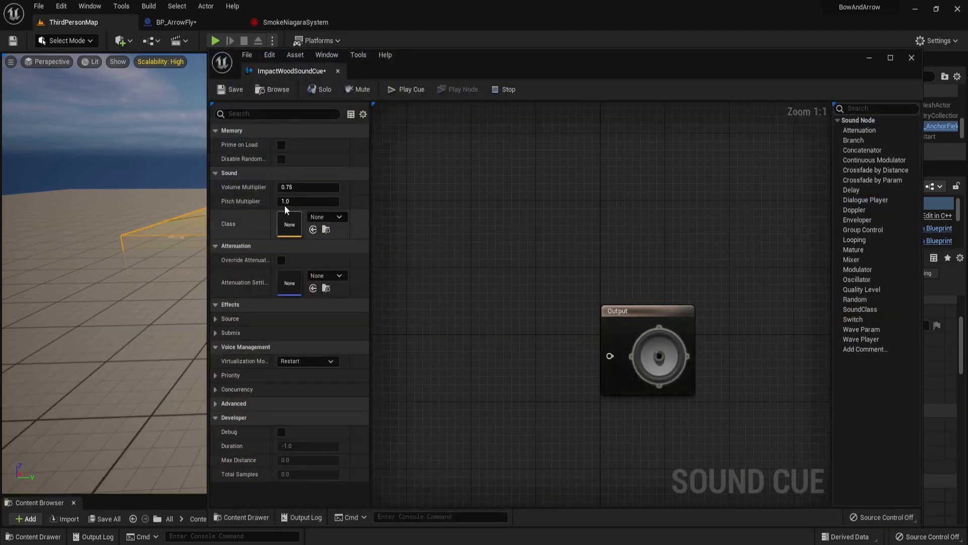
left_click_drag(260, 73, 346, 41)
left_click(137, 224)
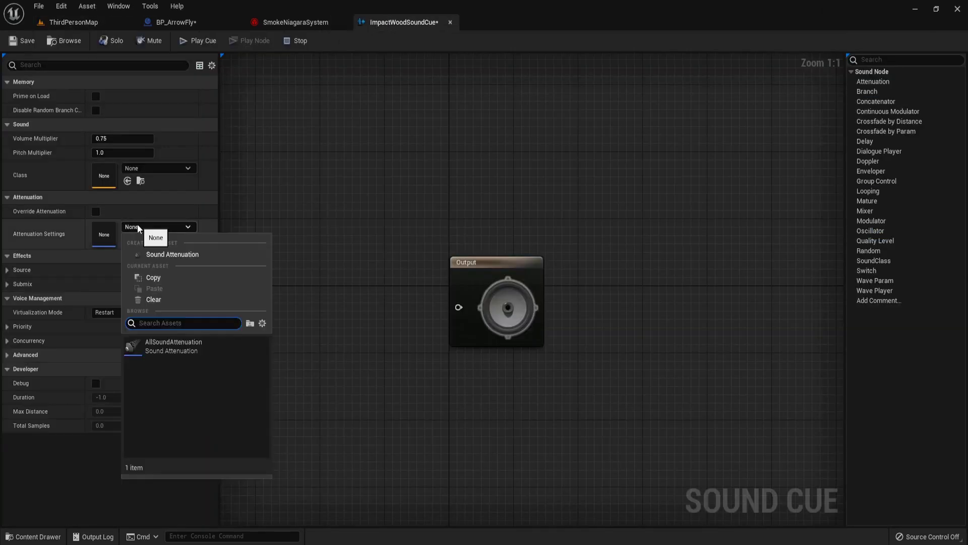
left_click(189, 347)
Add the Bullet_Impact_Wood_1, Firework_Burst_14 and Firework_Explode_4 sounds to the cue graph as Wave Players.
right_click_drag(385, 368, 691, 286)
key("ctrl+space")
left_click(276, 427)
left_click(364, 449, "shift")
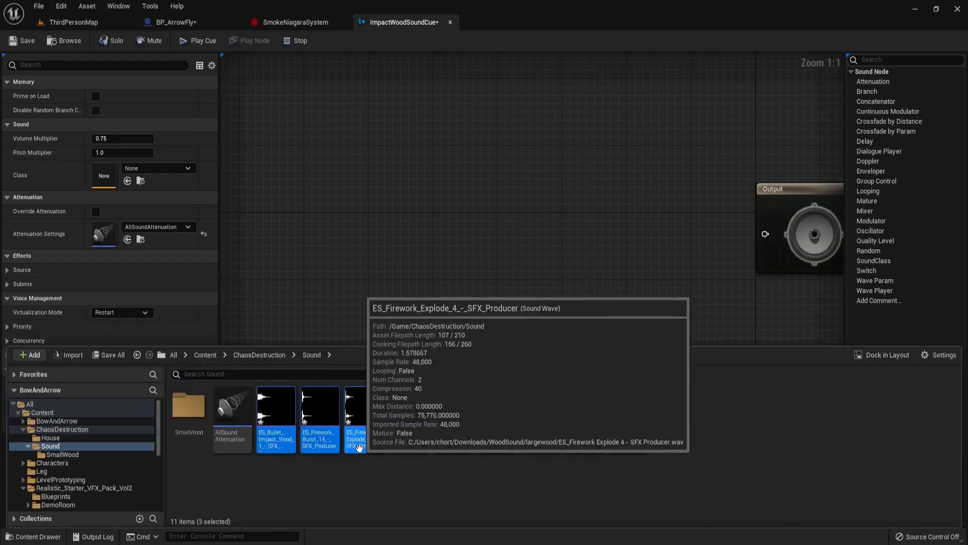
left_click_drag(374, 442, 375, 270)
Add a Mixer node with a third input and connect the bullet impact, firework burst and firework explode Wave Players to it.
right_click(460, 282)
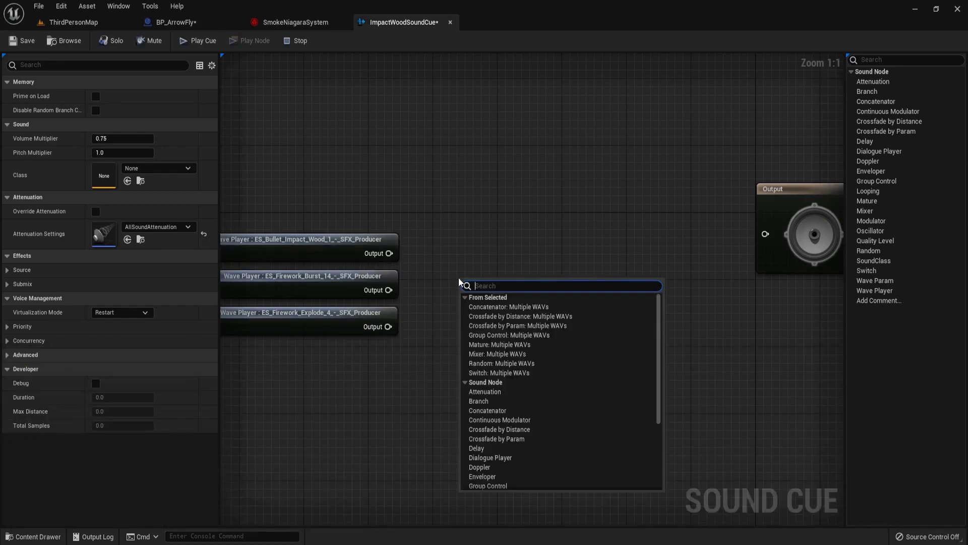
type("mixer")
key("Return")
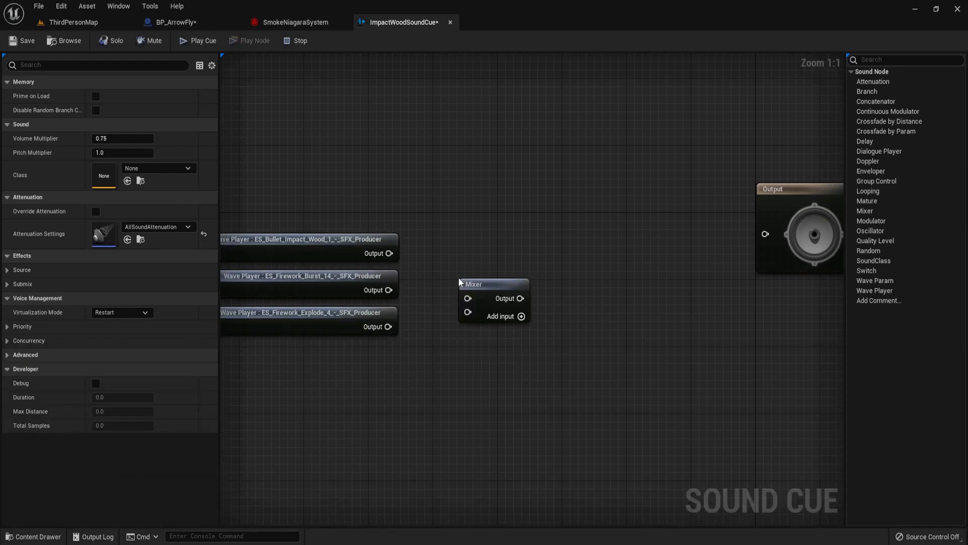
left_click_drag(390, 253, 467, 298)
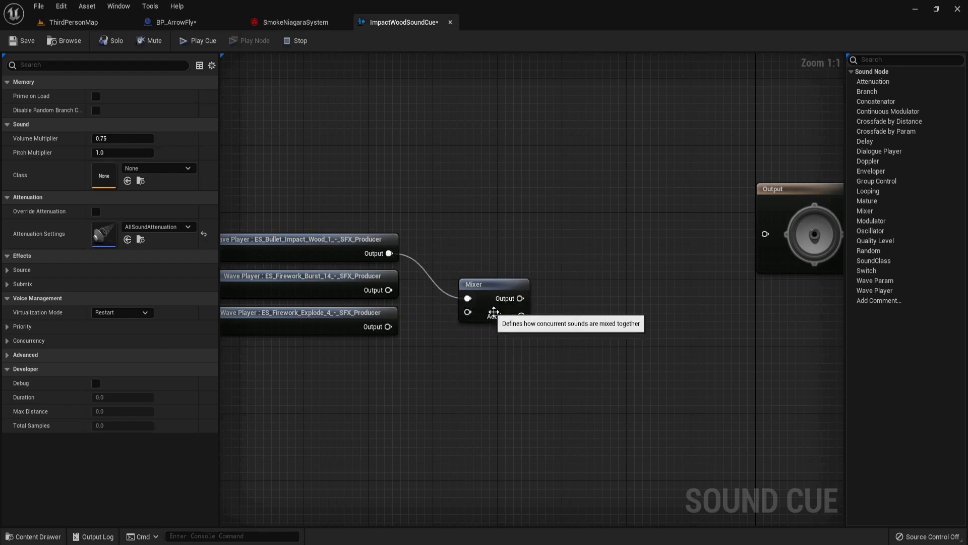
left_click(502, 318)
left_click_drag(389, 290, 468, 312)
left_click_drag(389, 326, 468, 326)
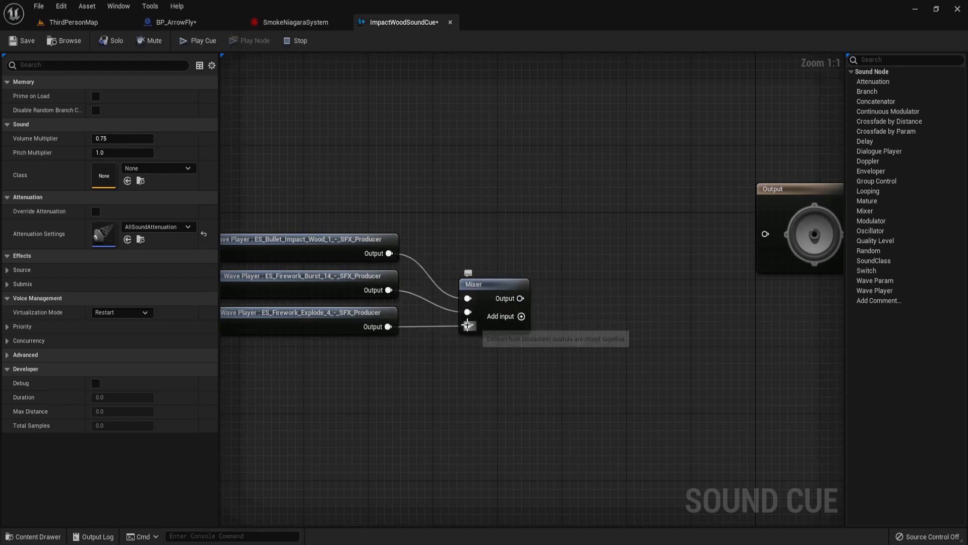
Add the Wood_Break_10, 11, 13, 36 and 8 sounds to the cue graph as Wave Players above the existing ones.
right_click_drag(466, 333, 491, 378)
key("ctrl+space")
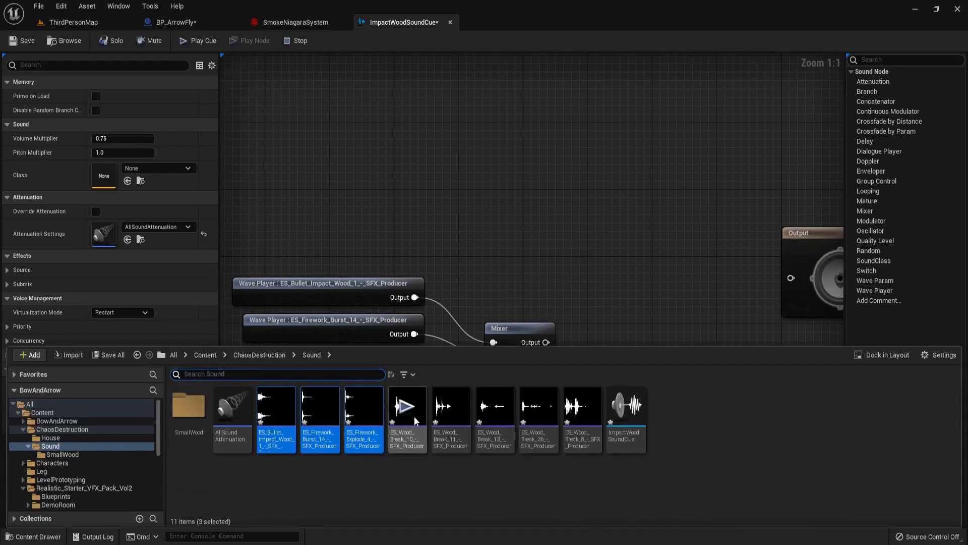
left_click(407, 429)
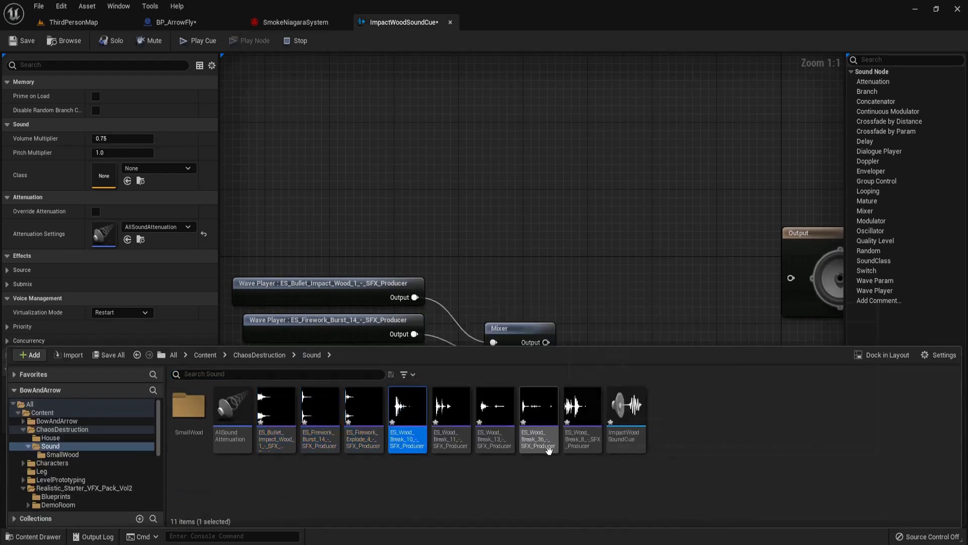
left_click(581, 433, "shift")
left_click_drag(582, 408, 467, 198)
Add a Random node and connect all five wood-break Wave Players to its inputs.
right_click(470, 200)
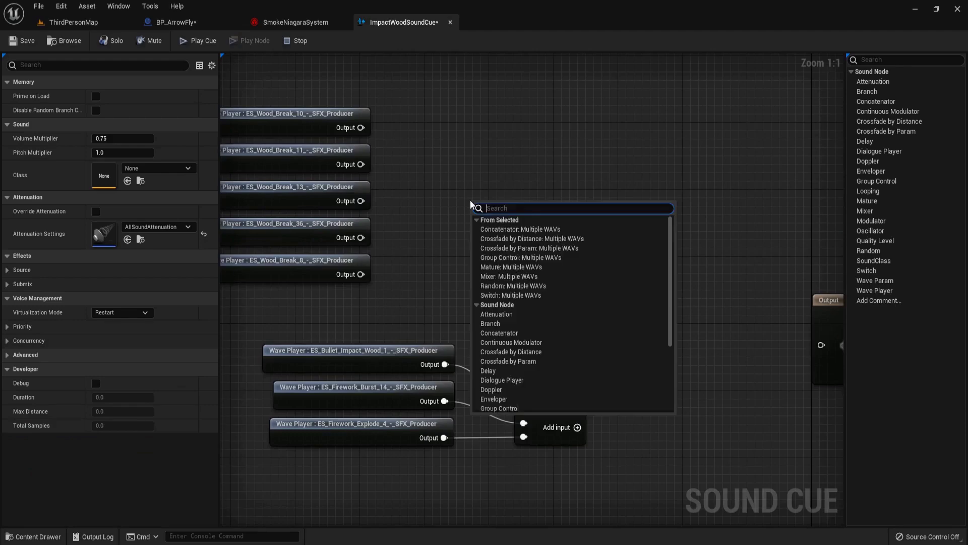
type("random")
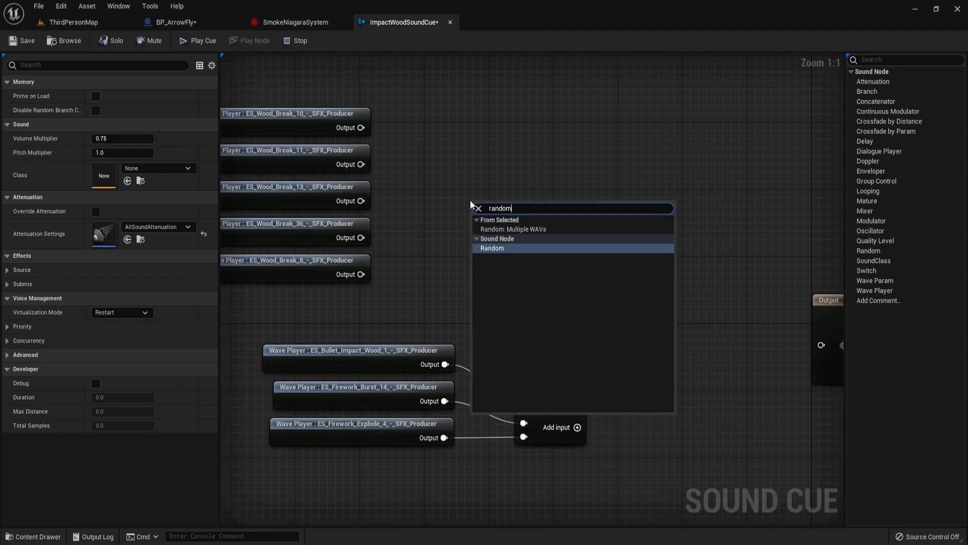
key("Return")
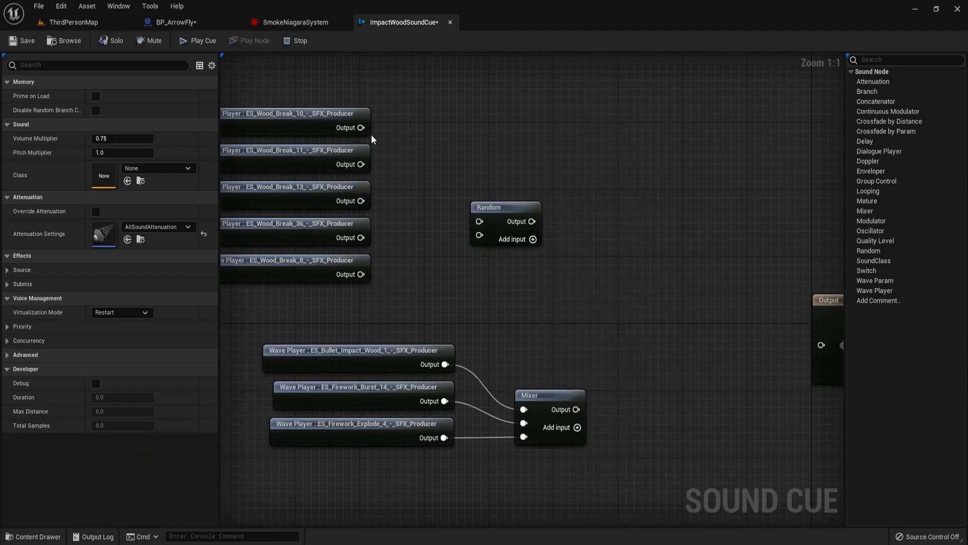
left_click_drag(366, 131, 481, 223)
Add a second Mixer combining the Random node and the first Mixer, connect it to the cue's Output and save.
right_click(634, 306)
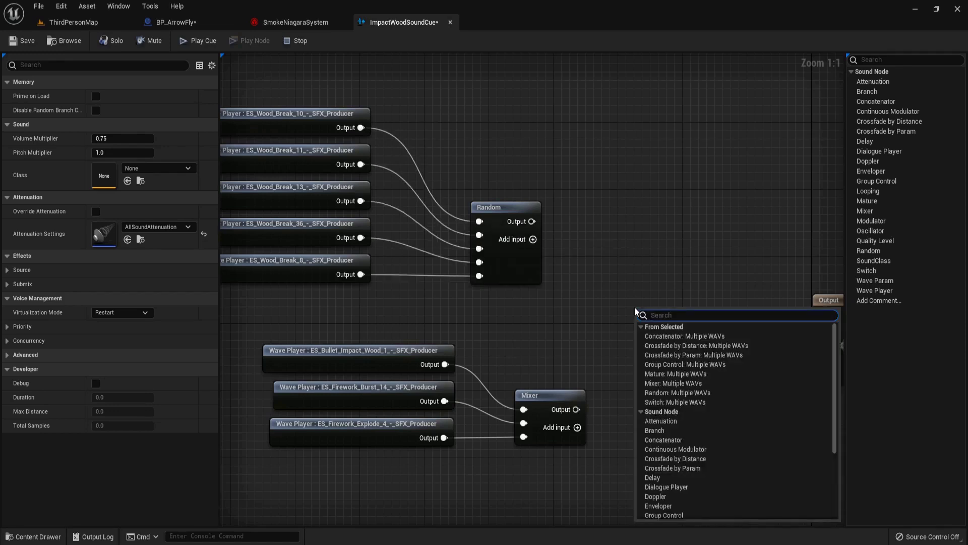
type("mix")
key("Return")
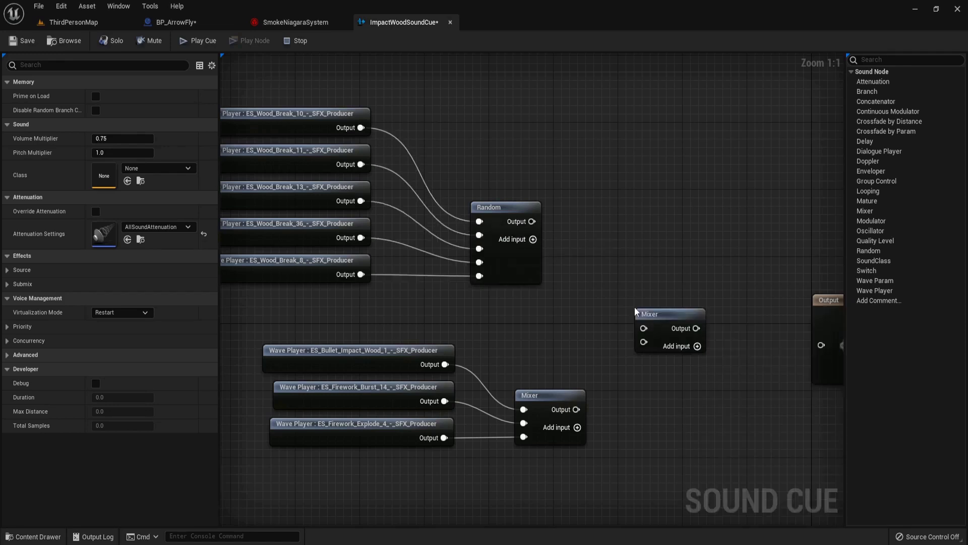
left_click_drag(531, 222, 645, 330)
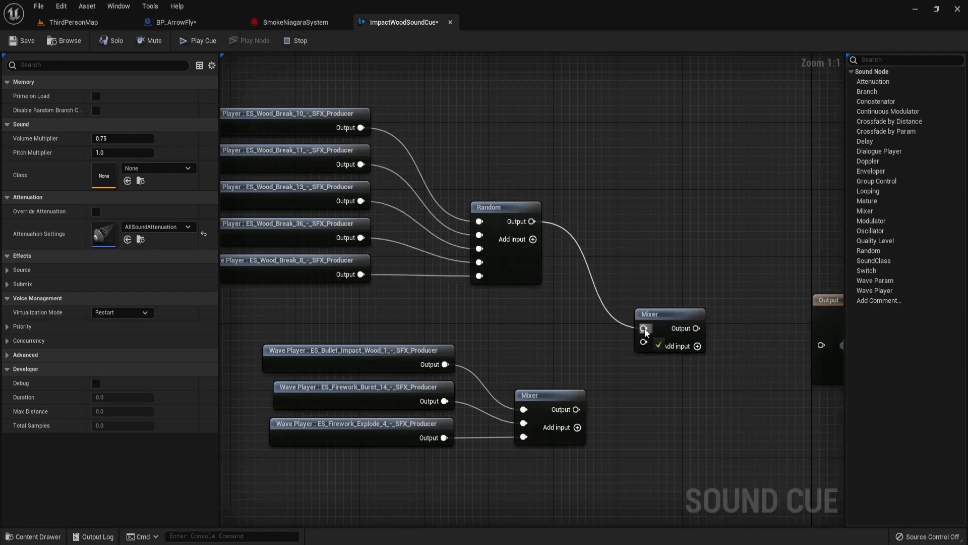
left_click_drag(577, 410, 644, 342)
left_click_drag(696, 329, 768, 348)
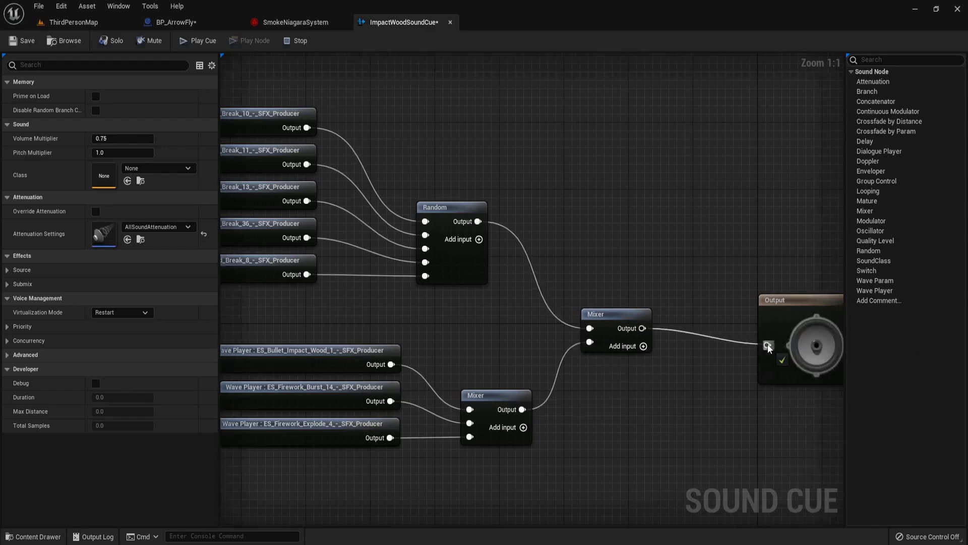
left_click(23, 40)
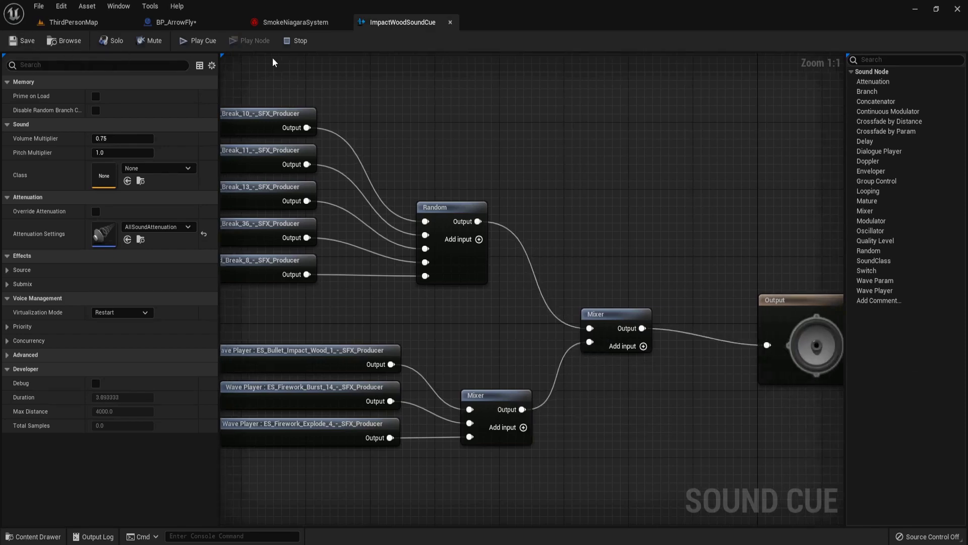
In the BP_ArrowFly event graph, insert a Play Sound at Location node between Spawn Emitter at Location and Spawn Field.
left_click(189, 24)
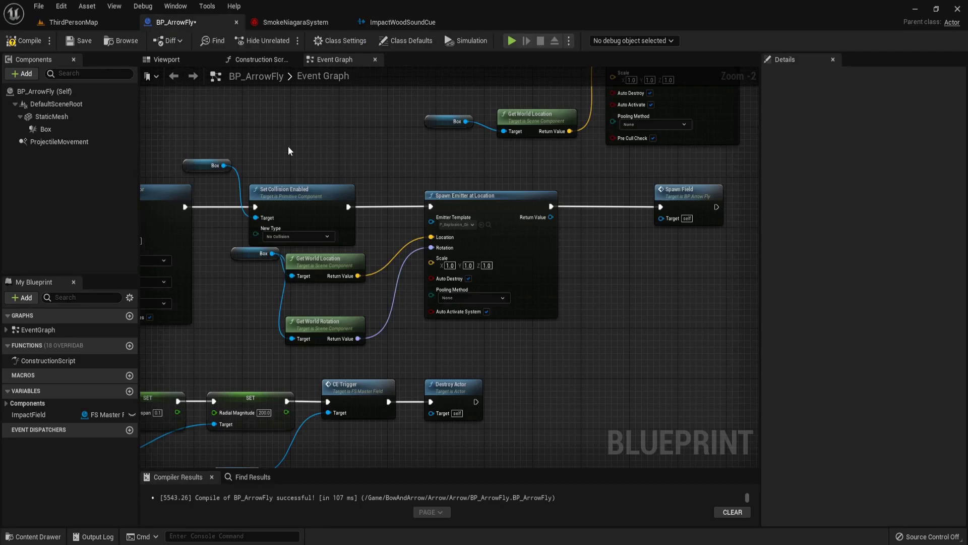
scroll(401, 181, "up", 2)
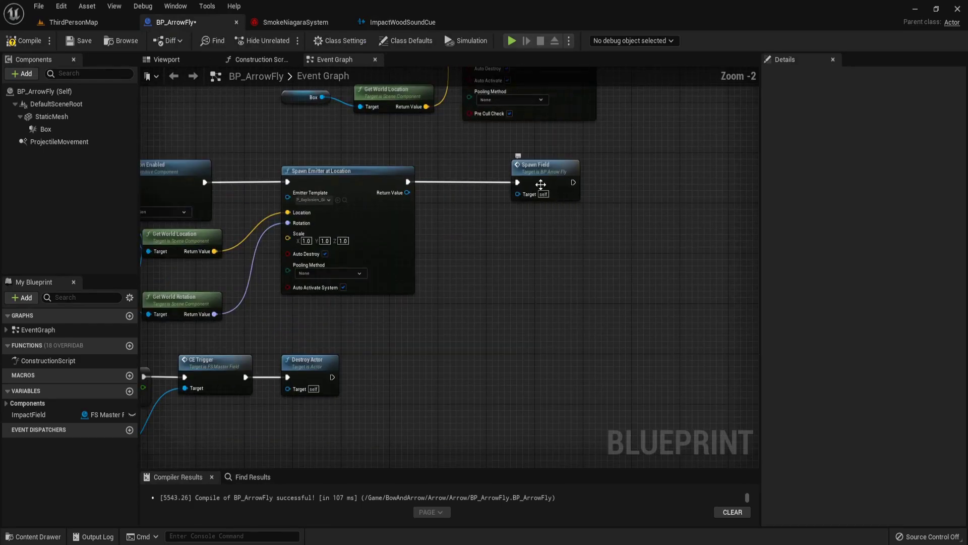
left_click_drag(559, 176, 646, 174)
scroll(491, 196, "up", 1)
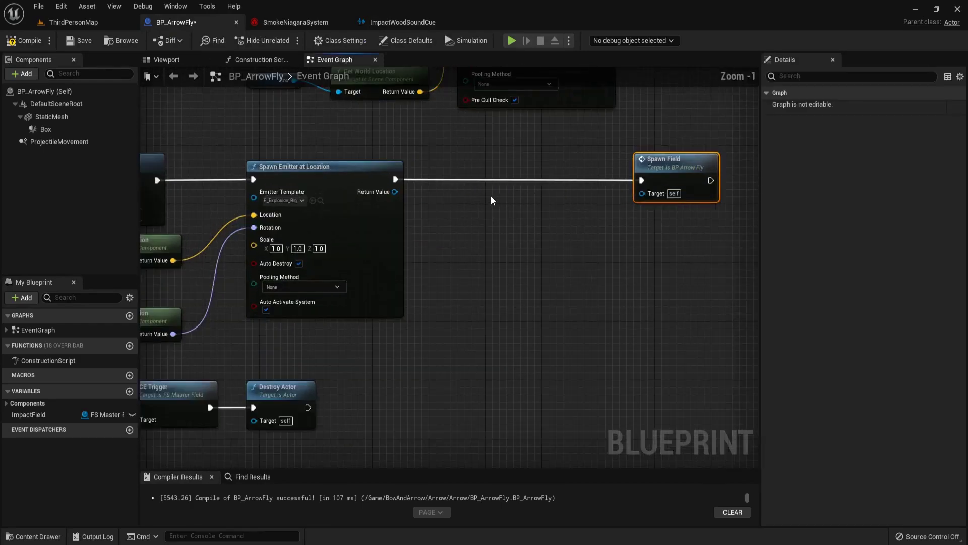
left_click_drag(395, 179, 444, 180)
type("playy")
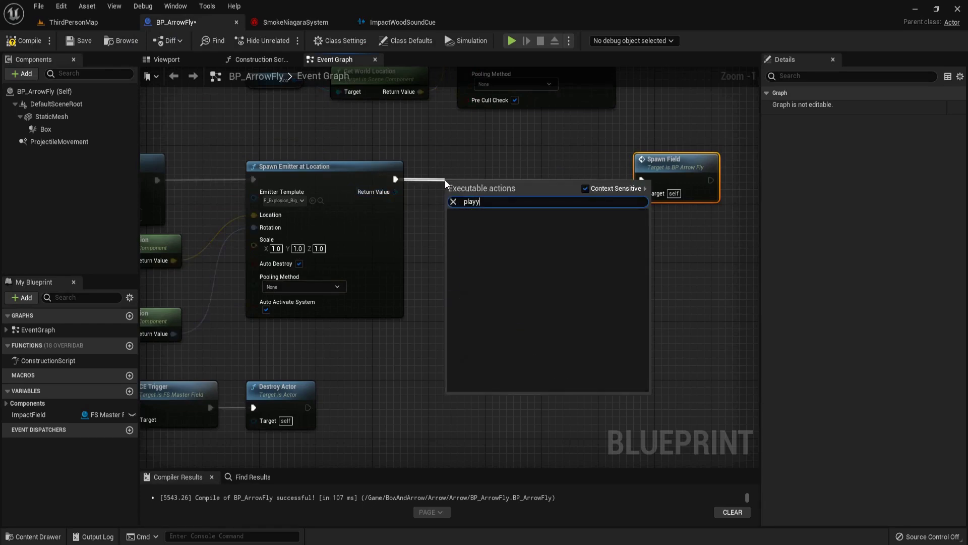
key("BackSpace")
type("sou")
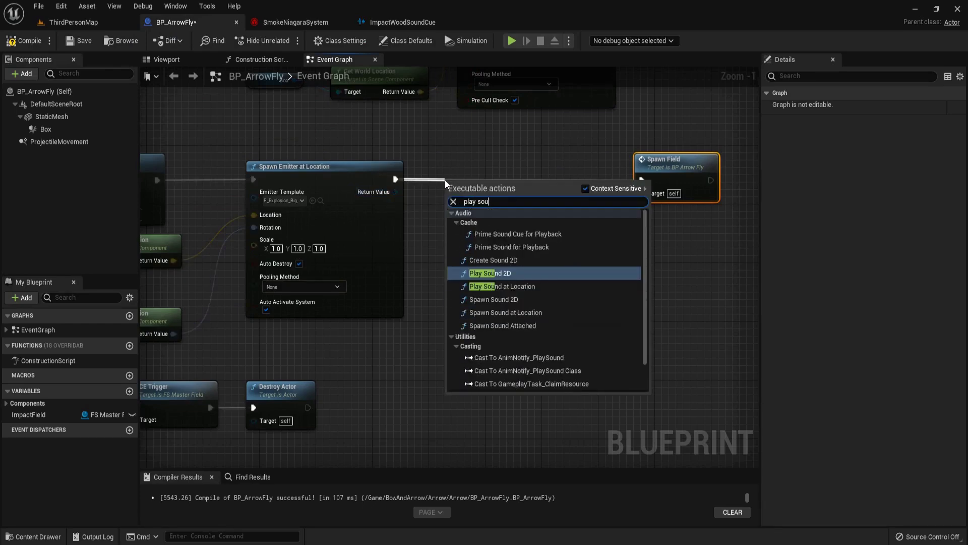
type("nd")
key("Down")
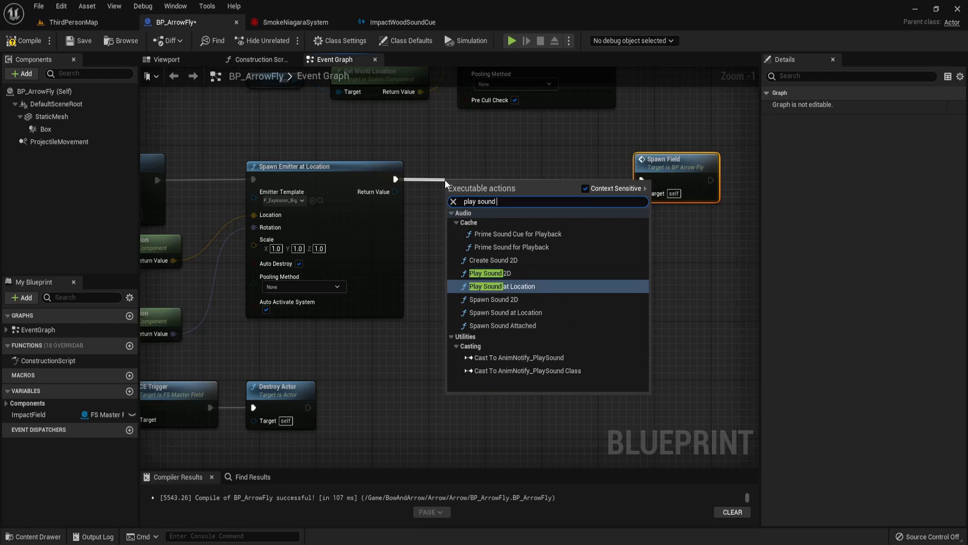
key("Return")
left_click_drag(489, 210, 524, 187)
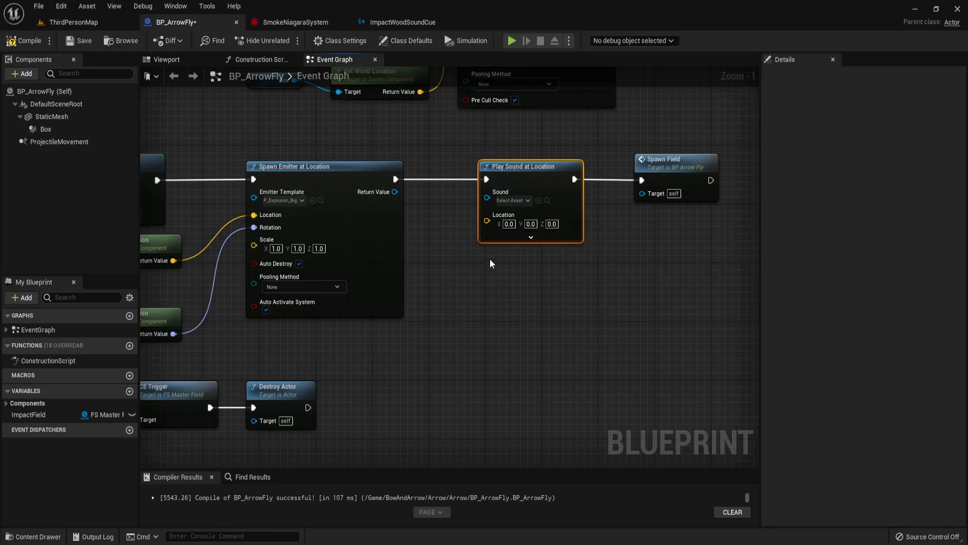
Assign ImpactWoodSoundCue to the Play Sound at Location node and feed its Location from the Box's Get World Location.
key("ctrl+space")
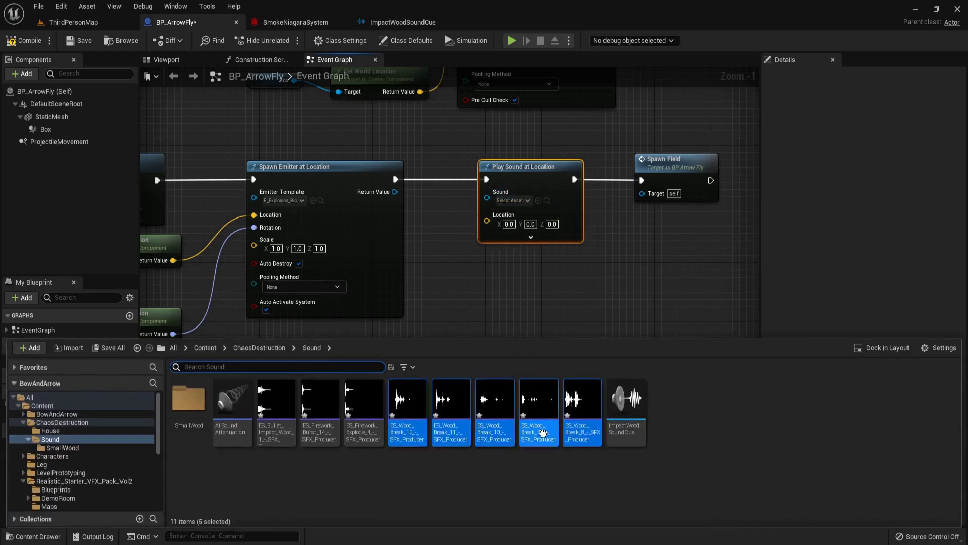
left_click_drag(625, 408, 497, 197)
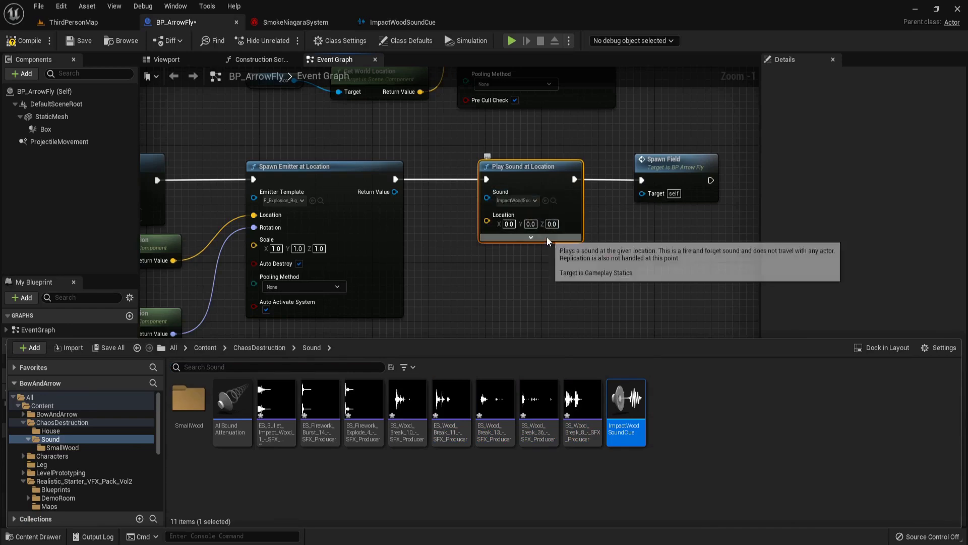
left_click(547, 237)
right_click_drag(404, 345, 599, 334)
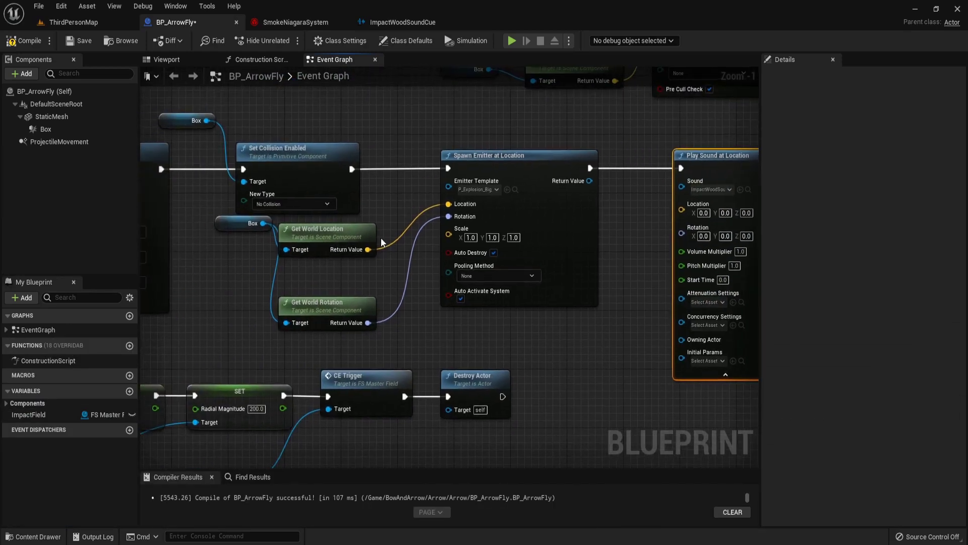
left_click_drag(368, 249, 682, 206)
Set the Play Sound at Location node's Attenuation Settings to AllSoundAttenuation.
right_click_drag(643, 264, 389, 280)
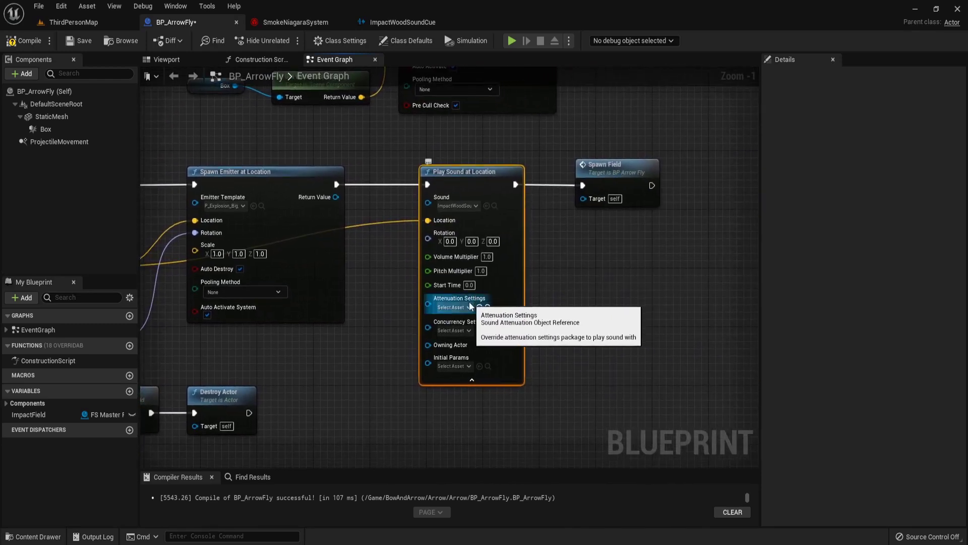
left_click(454, 307)
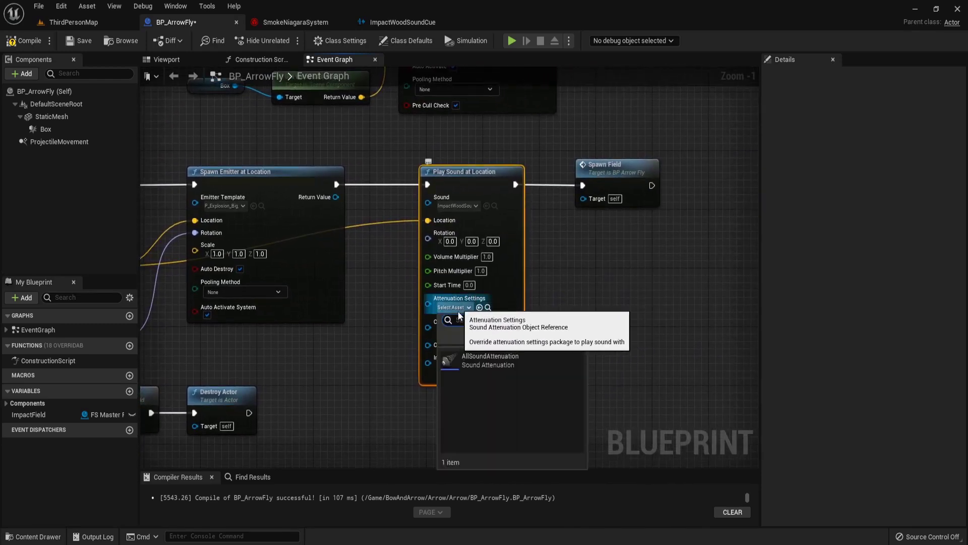
left_click(534, 361)
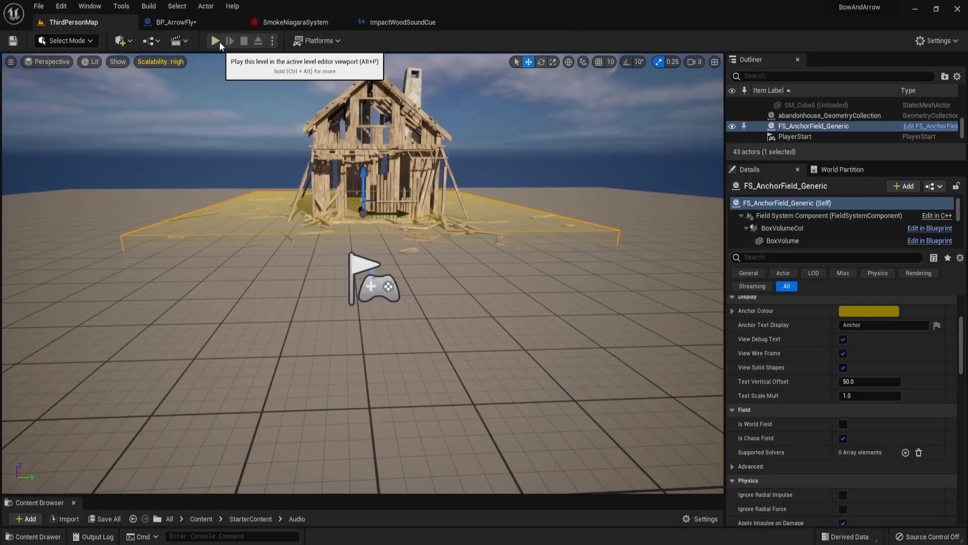
Play-test ThirdPersonMap by shooting arrows at the house to check the impact sound, and end the session.
left_click(215, 41)
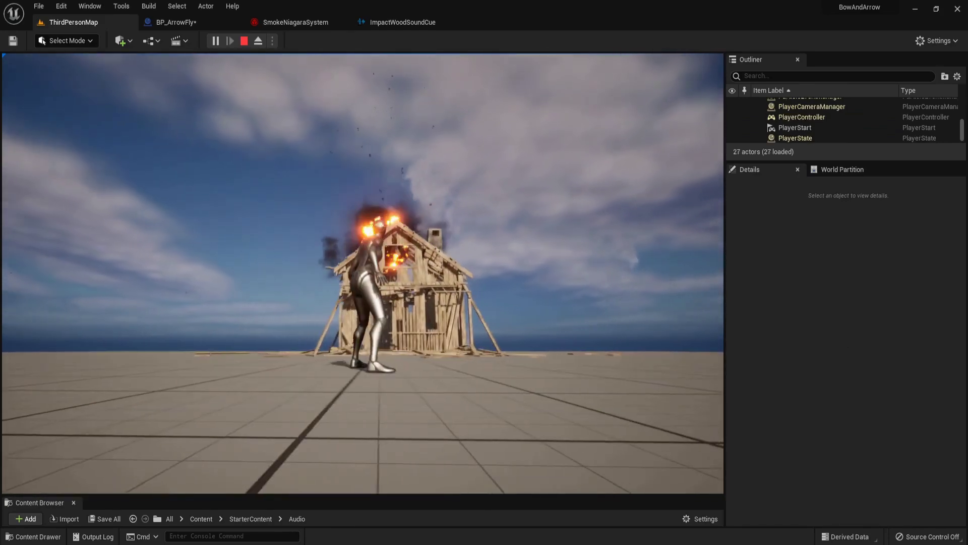
key("Escape")
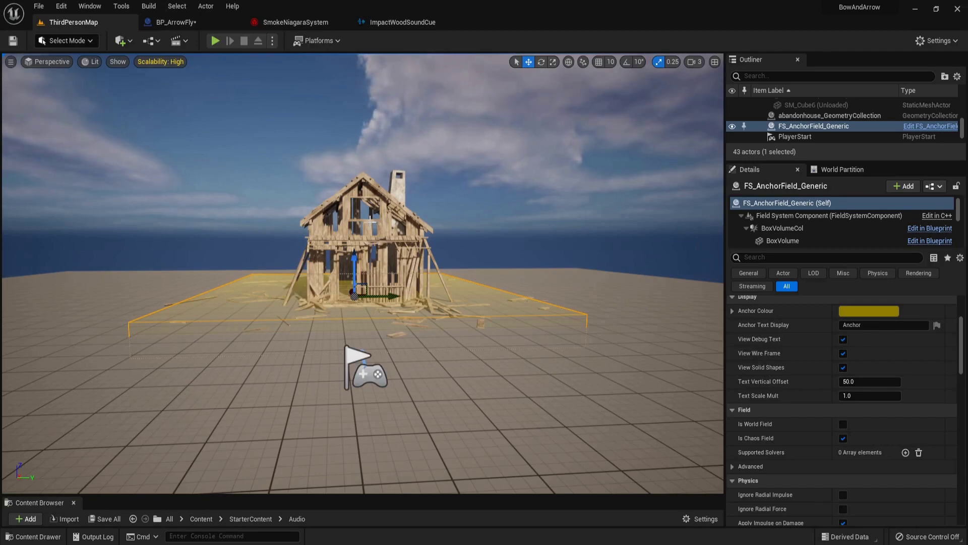
Create a Sound Cue named BreakWoodSoundCue in the Sound folder.
key("ctrl+space")
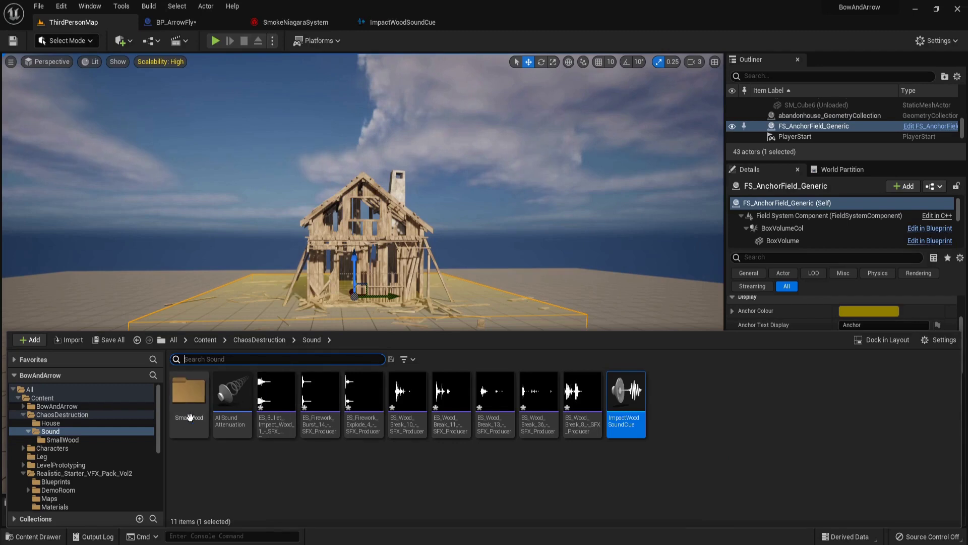
right_click(701, 412)
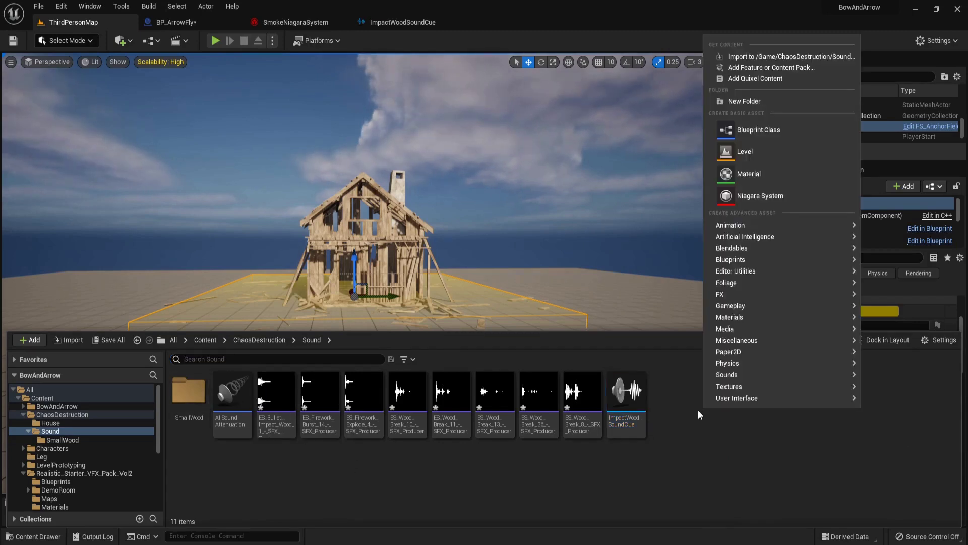
mouse_move(721, 380)
left_click(900, 428)
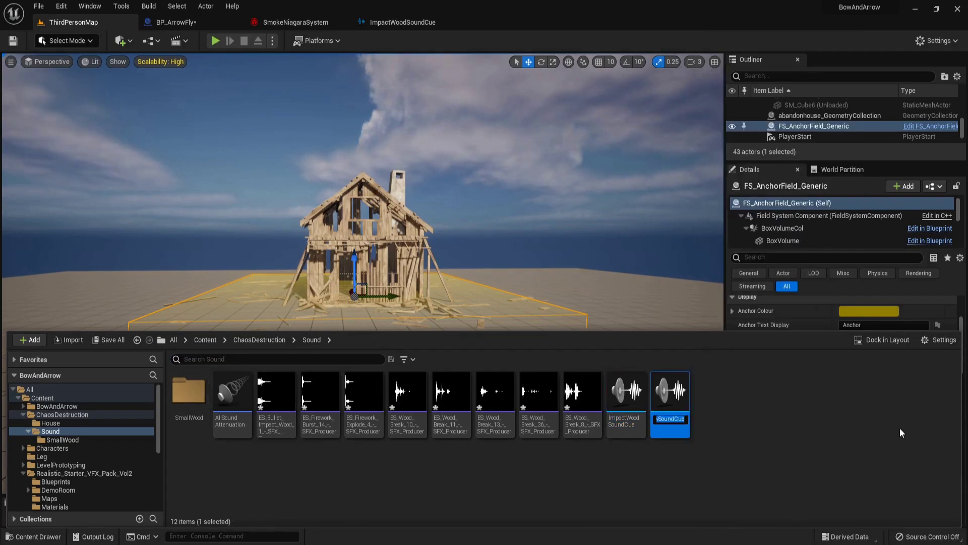
type("B")
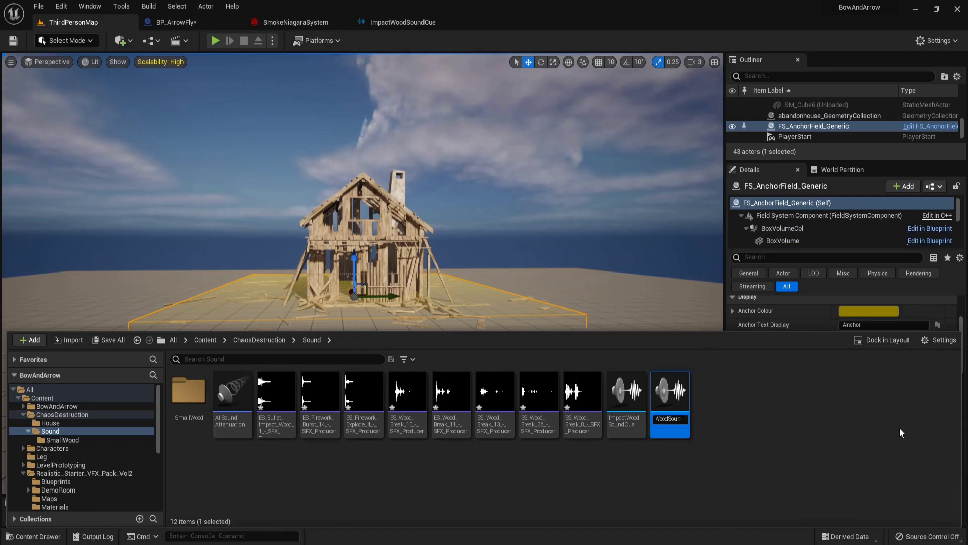
key("Return")
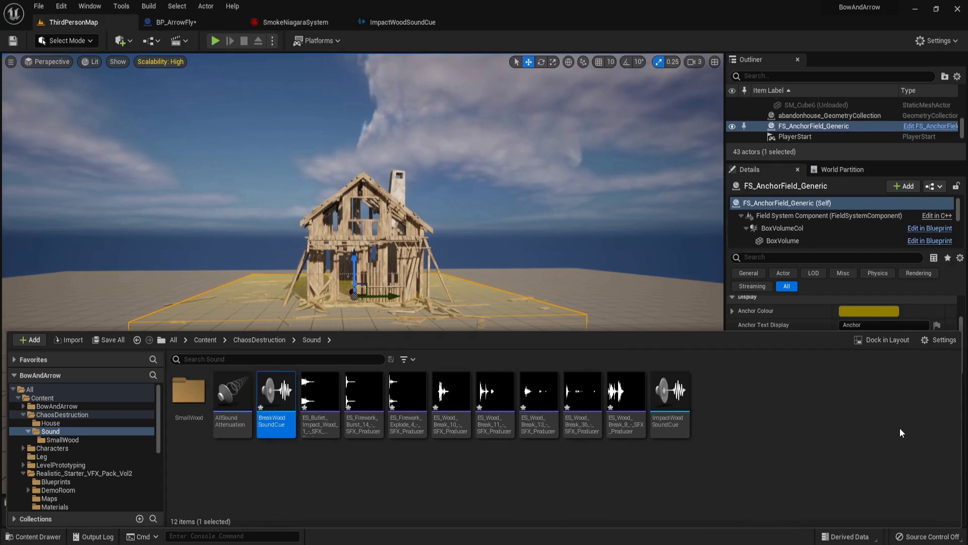
Open BreakWoodSoundCue and add the SmallWood sounds Wood_Break_20, 24, 26 and 28 to its graph as Wave Players.
key("Return")
right_click_drag(575, 335, 588, 332)
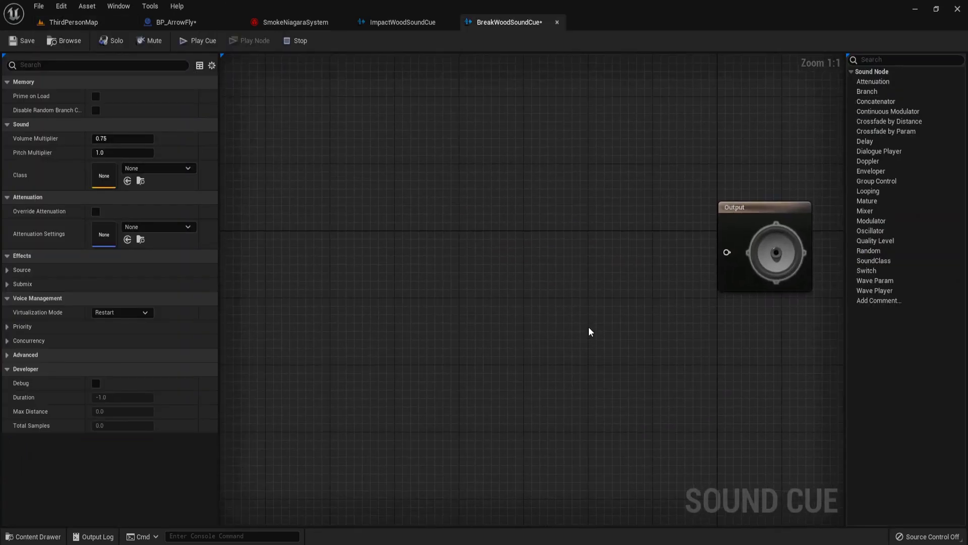
key("ctrl+space")
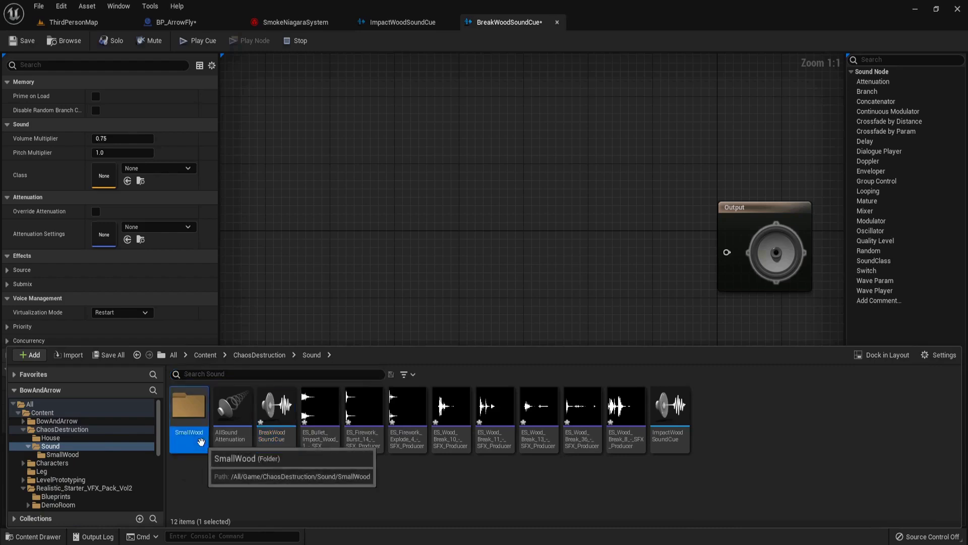
double_click(194, 426)
left_click(189, 419)
left_click(320, 418, "shift")
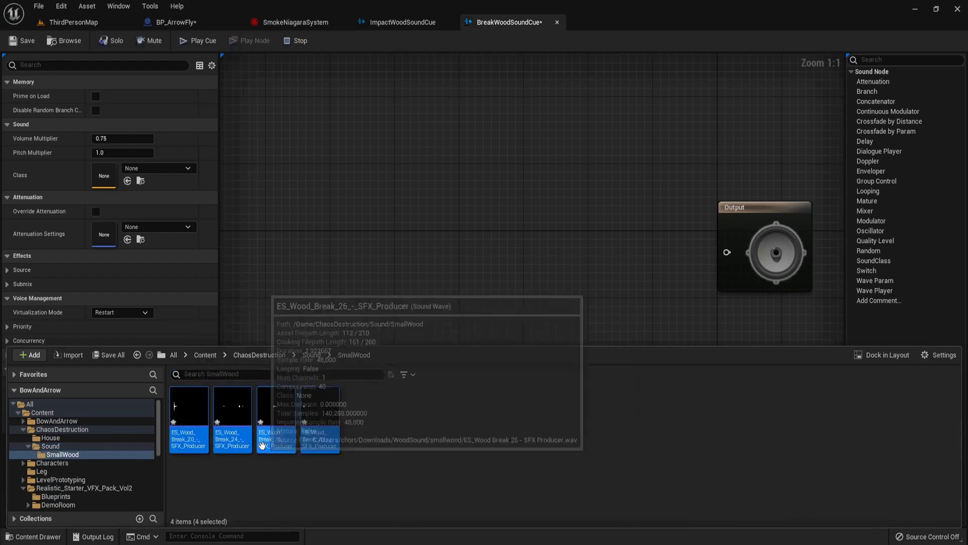
left_click_drag(319, 418, 307, 123)
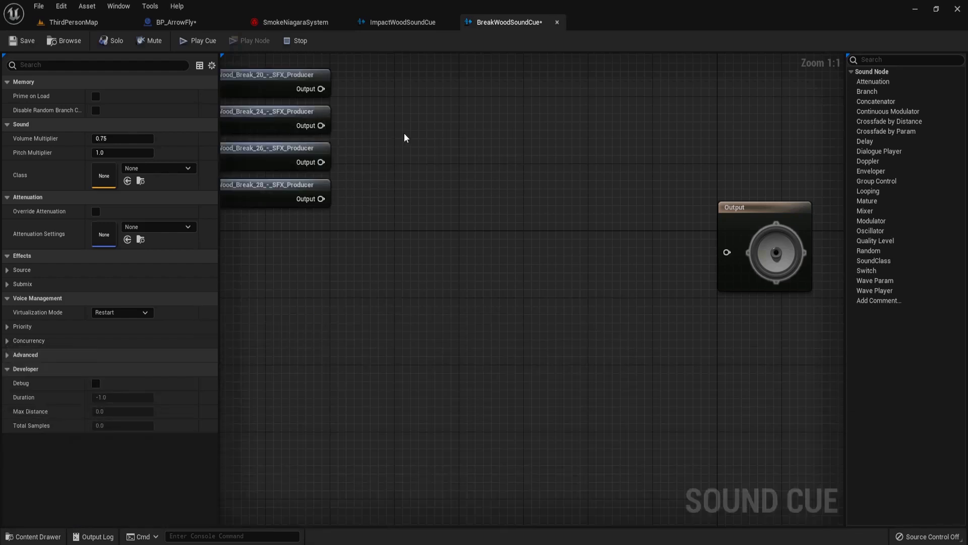
Add a Random node with four inputs and connect the four Wood_Break Wave Players to it.
right_click(405, 134)
type("ran")
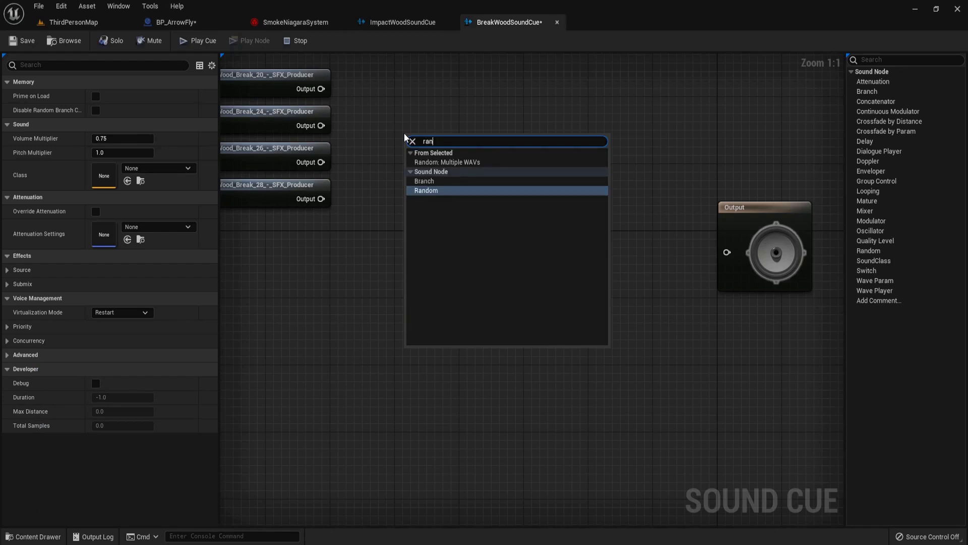
key("Return")
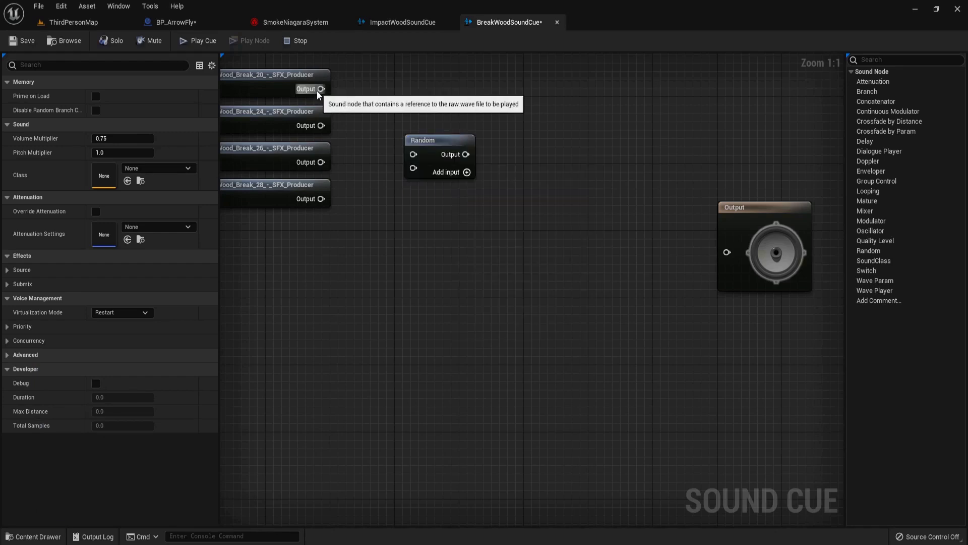
left_click_drag(322, 89, 413, 154)
left_click_drag(321, 126, 413, 168)
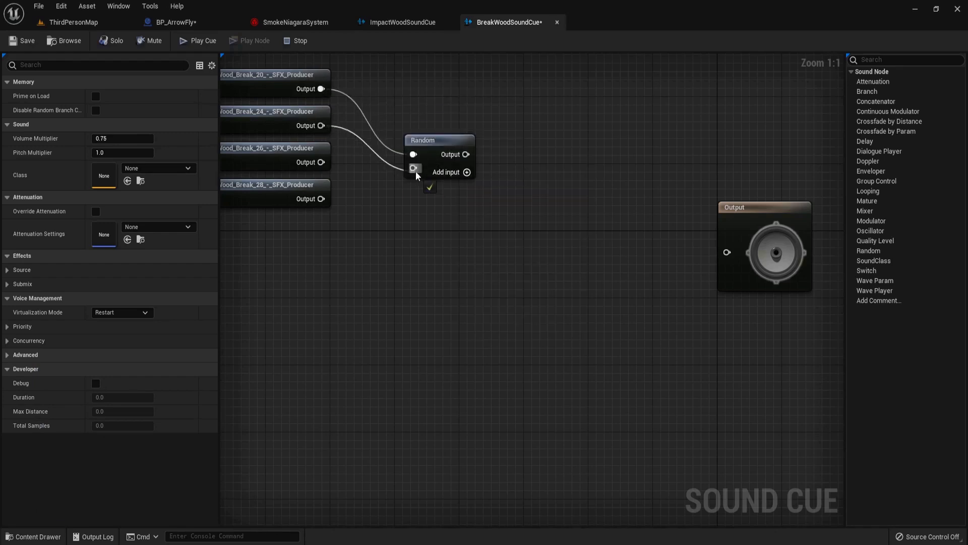
left_click_drag(321, 162, 413, 181)
left_click(466, 172)
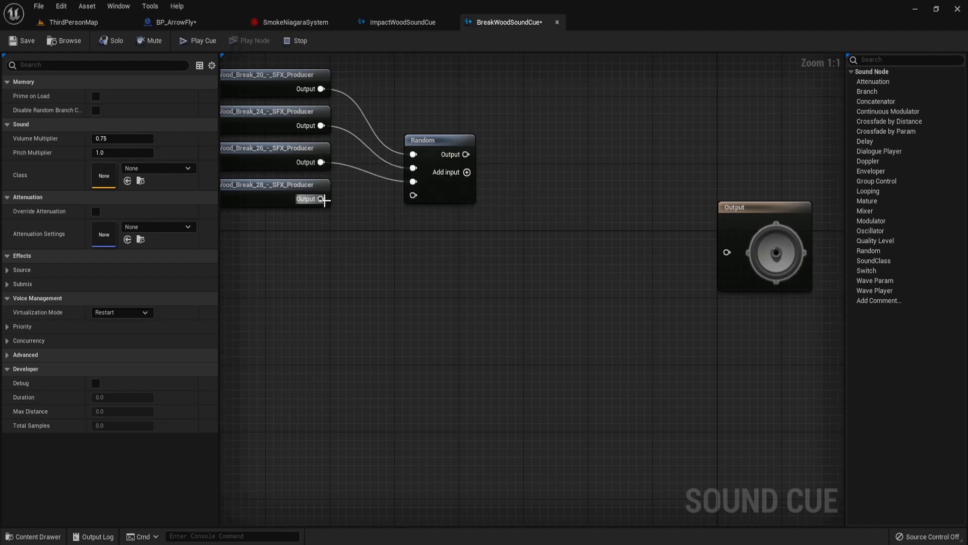
left_click_drag(325, 200, 414, 202)
Add a Mixer node, connect the Random node's output to its first input, and expand it to four inputs.
scroll(467, 263, "down", 1)
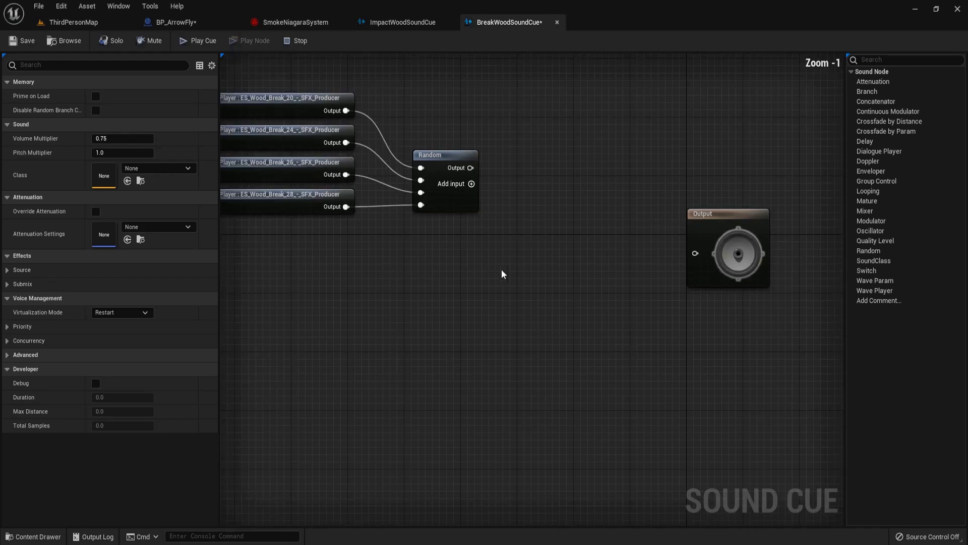
right_click(519, 273)
type("mix")
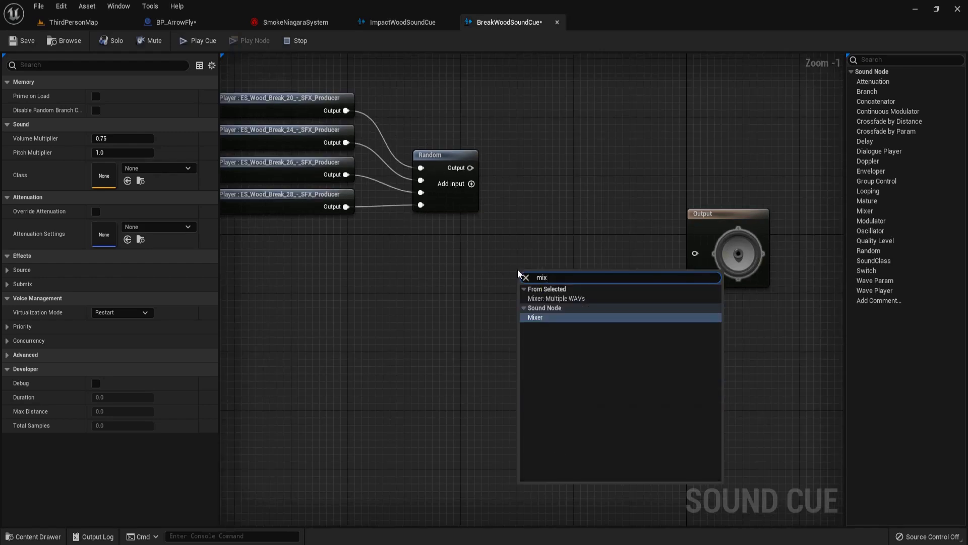
key("Return")
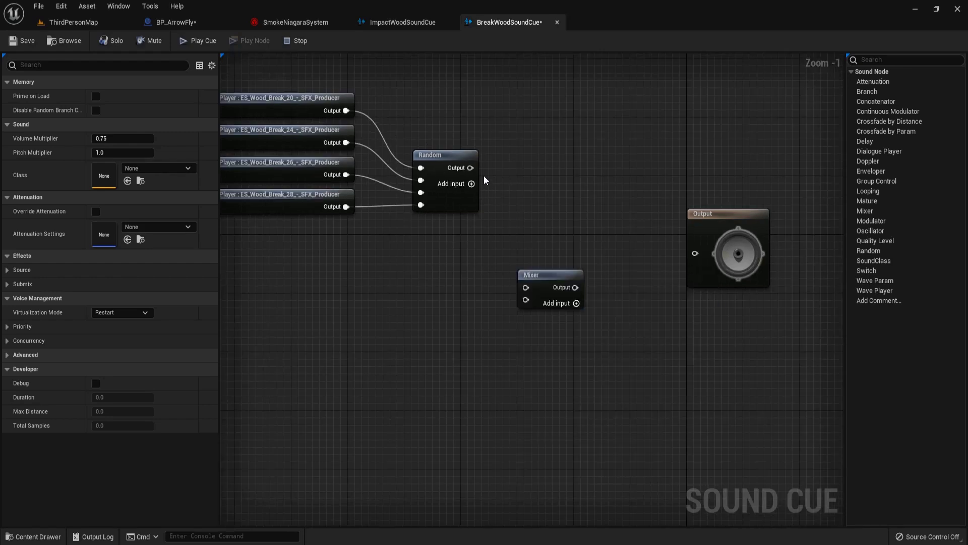
left_click_drag(471, 167, 562, 210)
left_click(568, 238)
left_click(567, 238)
Duplicate the four Wave Players with their Random node twice, connecting the copies to the Mixer's second and third inputs.
right_click_drag(454, 261, 557, 297)
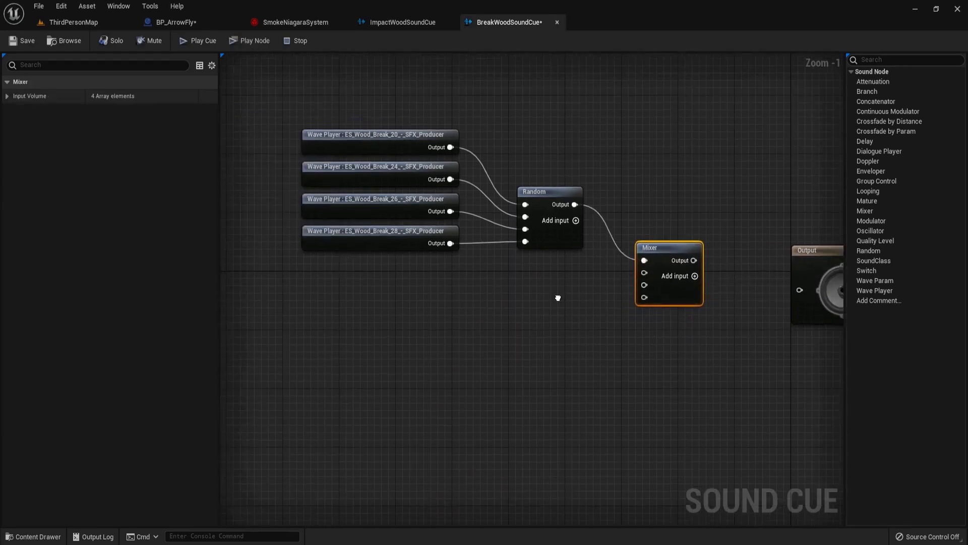
left_click_drag(558, 298, 360, 113)
key("ctrl+v")
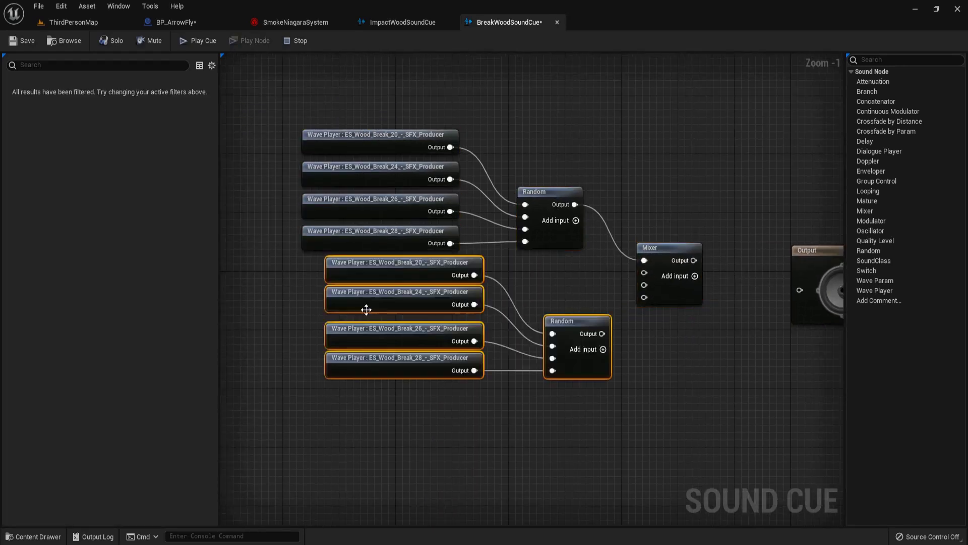
left_click_drag(597, 367, 643, 273)
right_click_drag(589, 395, 577, 330)
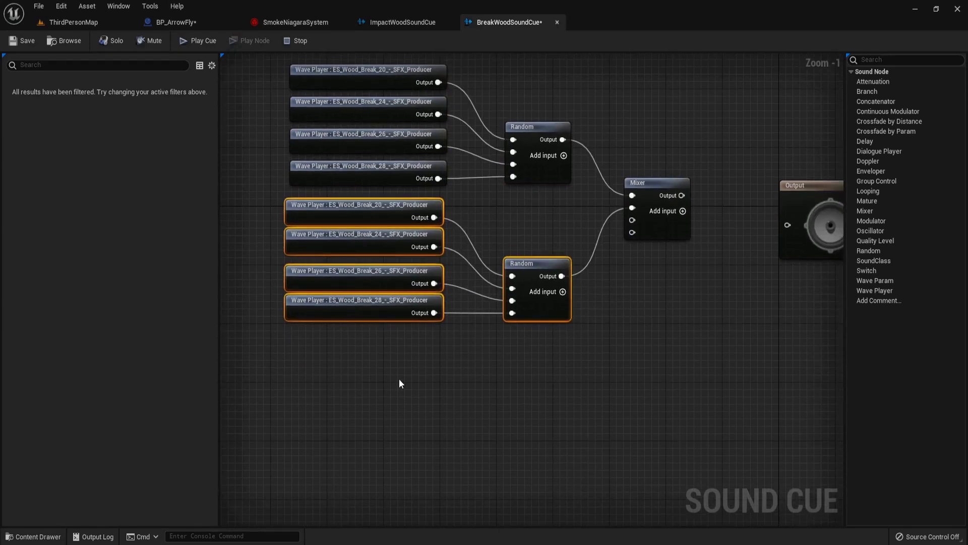
key("ctrl+v")
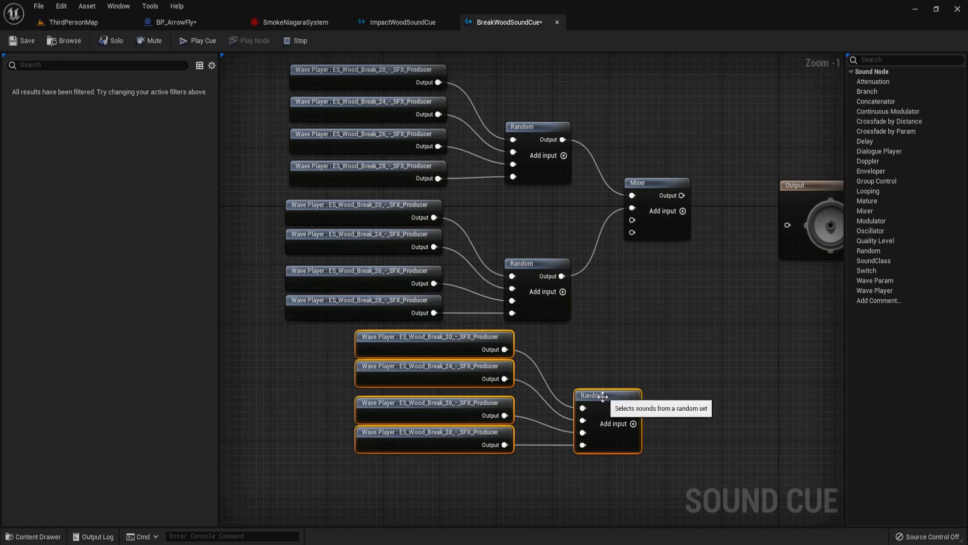
left_click_drag(603, 397, 634, 222)
mouse_move(608, 344)
right_mouse_down()
mouse_move(610, 294)
mouse_move(609, 339)
right_mouse_up()
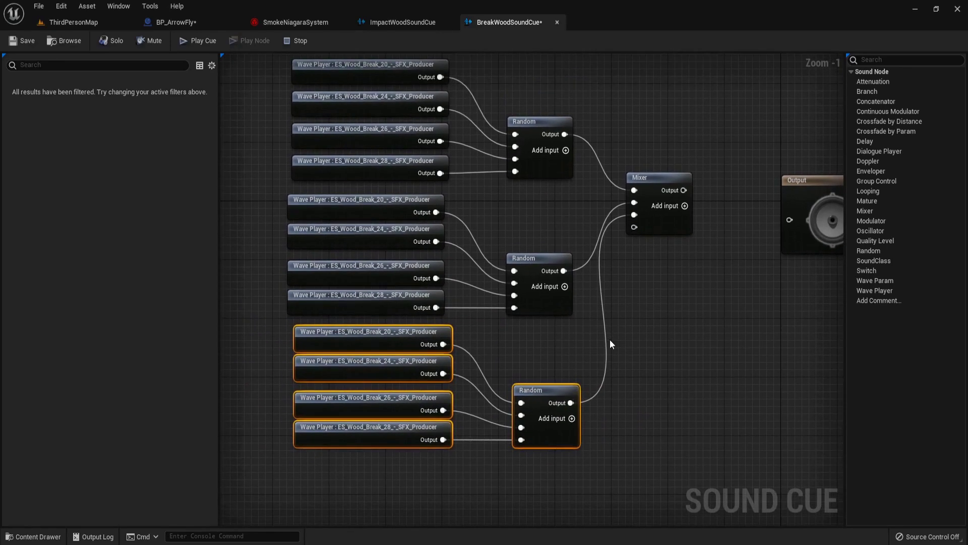
Add the Sound folder's Wood_Break_36, 10, 11, 13 and 8 sounds as Wave Players below the existing groups.
scroll(525, 222, "down", 1)
right_click_drag(525, 222, 476, 170)
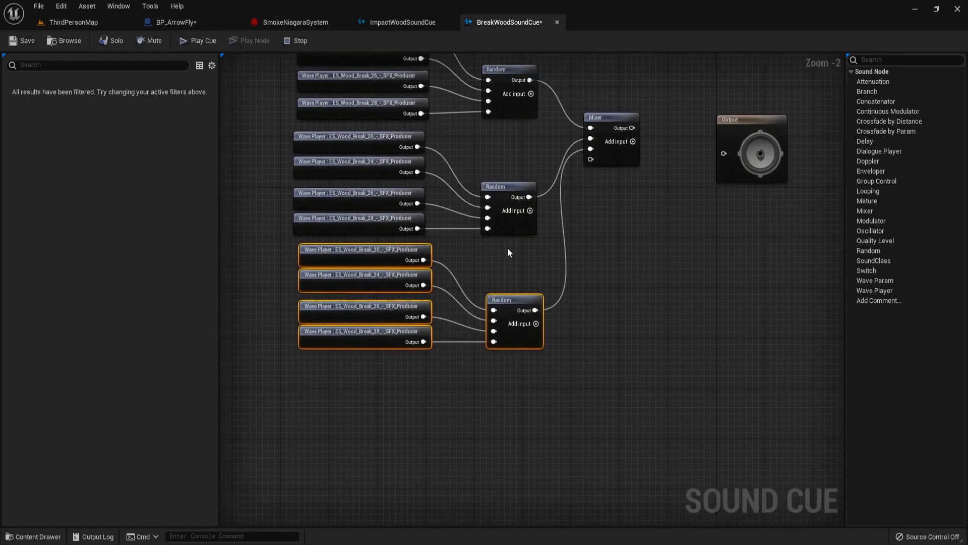
key("ctrl+space")
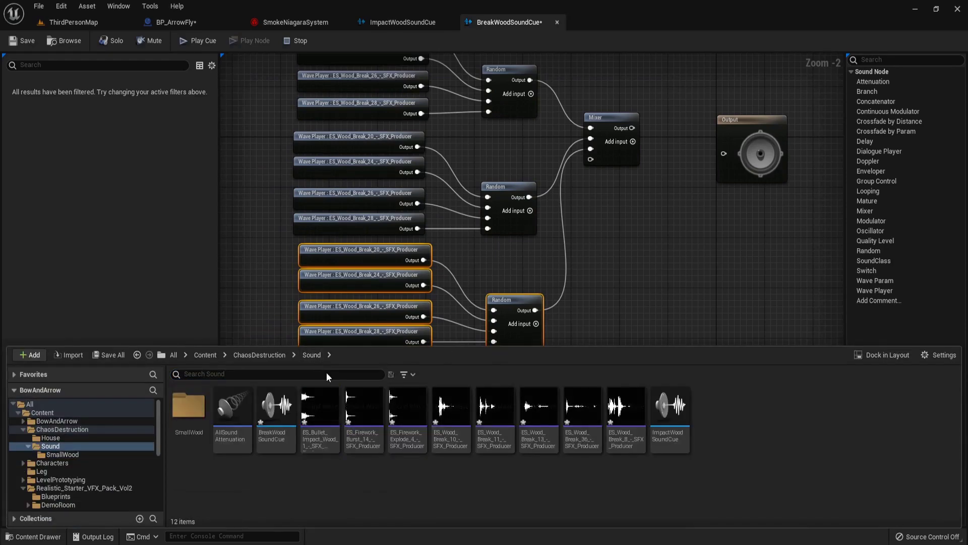
left_click(582, 427)
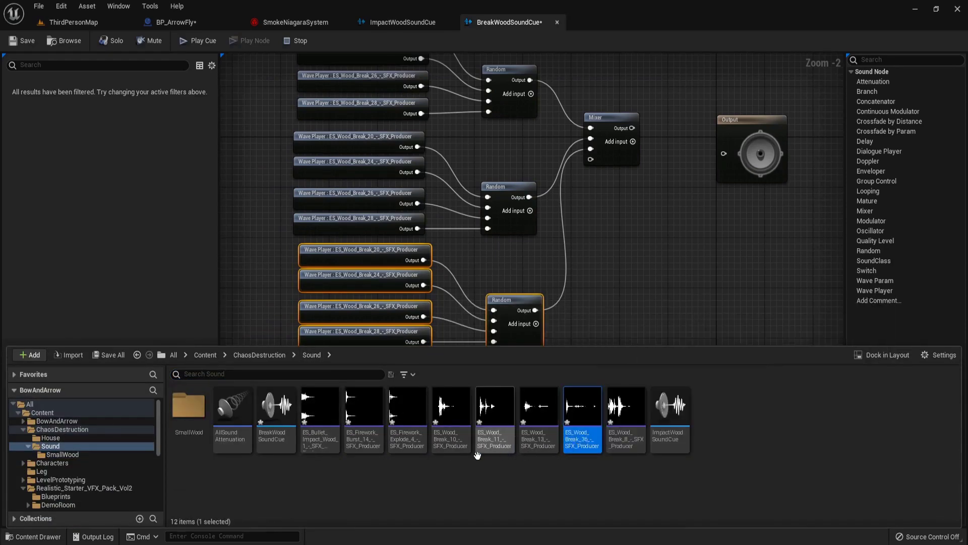
left_click(449, 429, "shift")
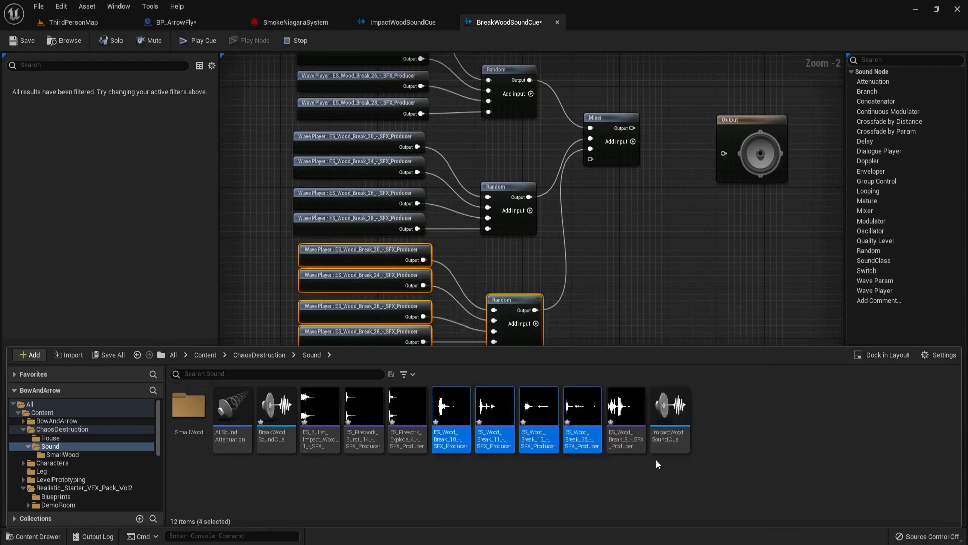
left_click(626, 418, "ctrl")
left_click_drag(625, 418, 617, 277)
left_click_drag(691, 311, 367, 383)
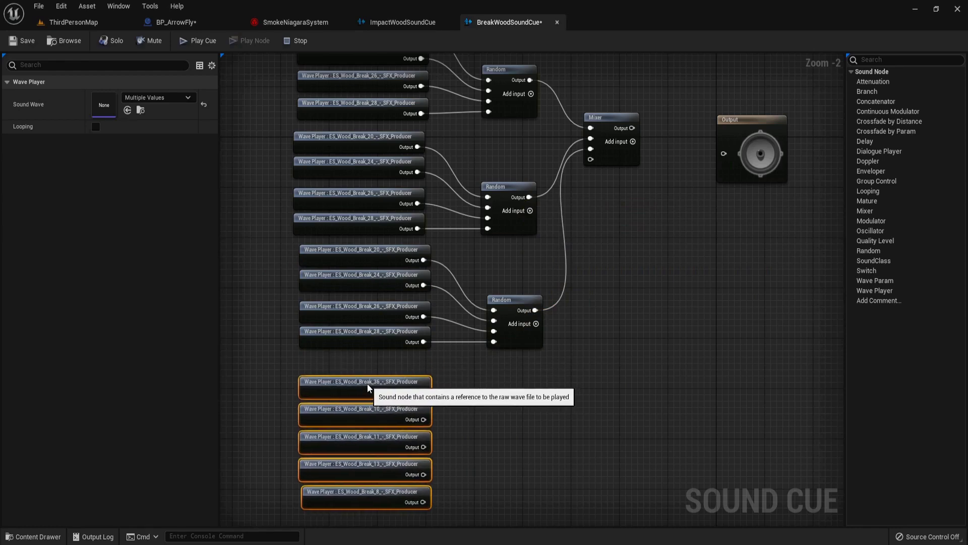
Add a Random node fed by the five new Wave Players and connect it to the Mixer's fourth input.
right_click_drag(493, 413, 483, 344)
right_click(484, 344)
type("ran")
key("Return")
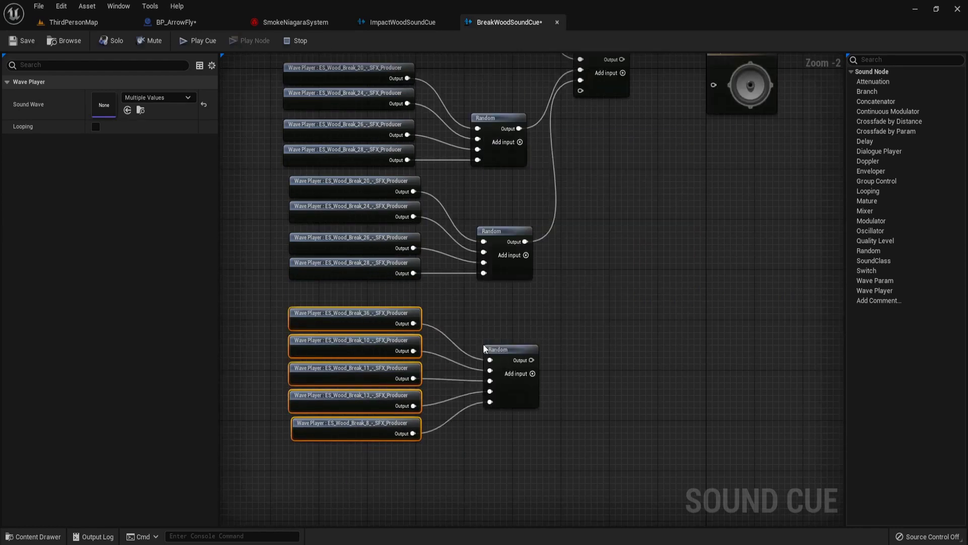
scroll(575, 376, "down", 1)
right_click_drag(575, 376, 525, 398)
left_click_drag(503, 396, 552, 153)
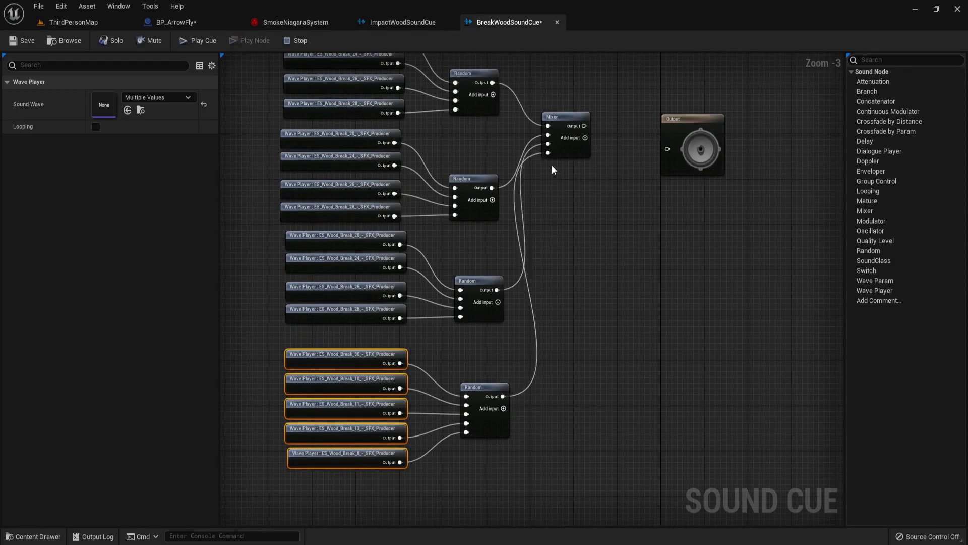
Connect the Mixer to the Output node and play the cue several times to check the break sound.
right_click_drag(551, 165, 529, 180)
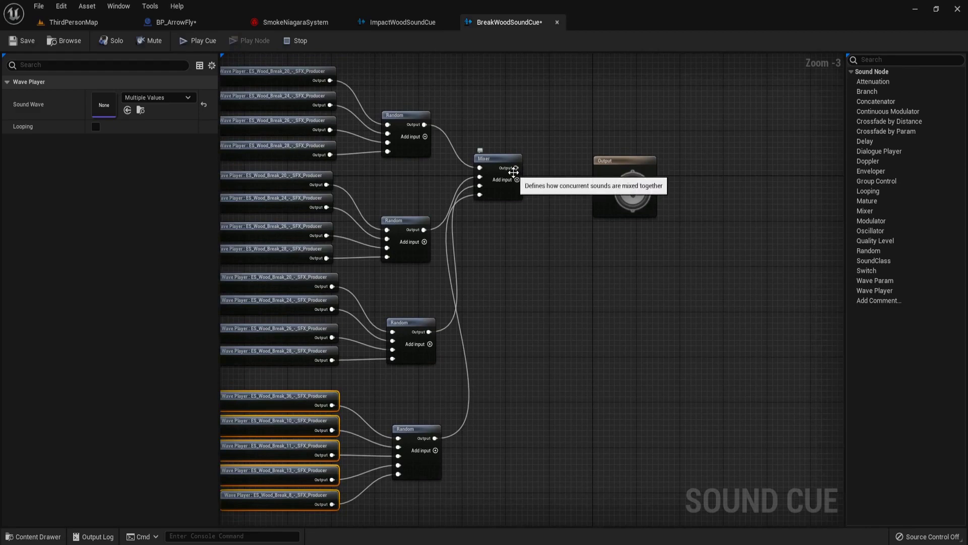
left_click_drag(500, 166, 506, 180)
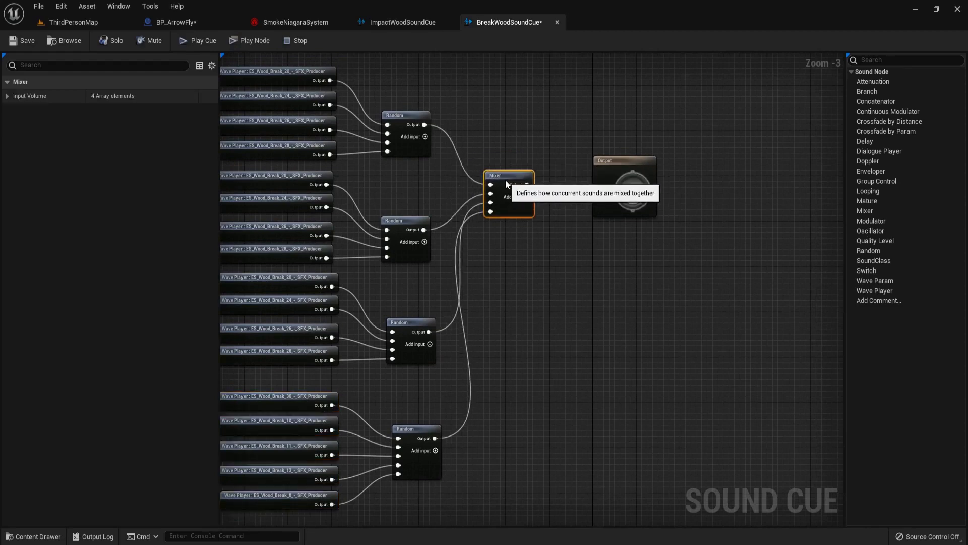
left_click(193, 42)
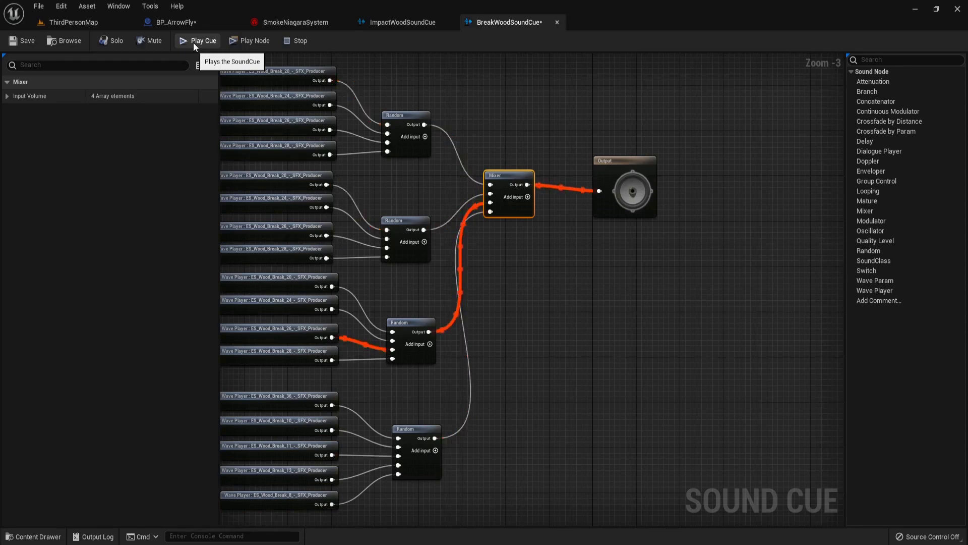
left_click(193, 43)
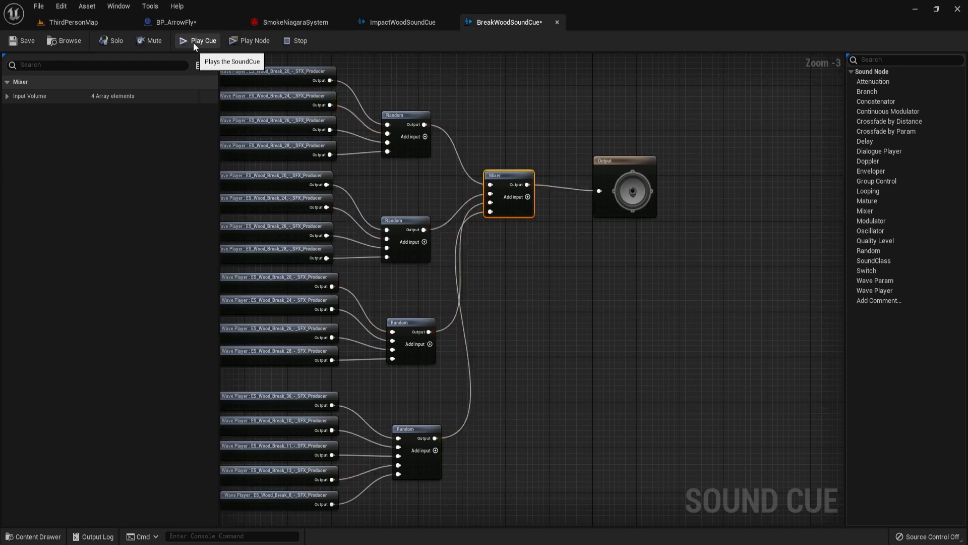
left_click(192, 43)
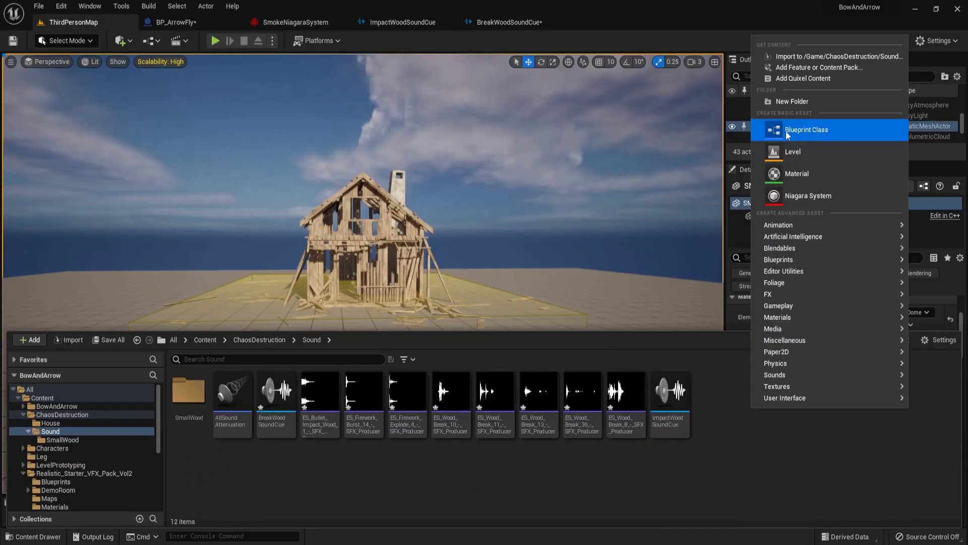
Create an Actor Blueprint named SoundManager in the Sound folder and place it in ThirdPersonMap above the ground beside the house.
left_click(814, 125)
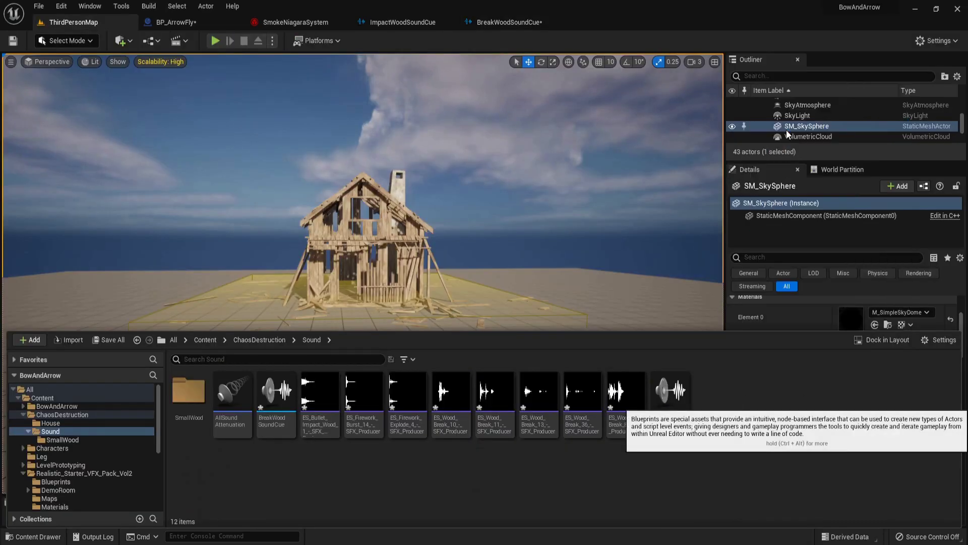
left_click(383, 175)
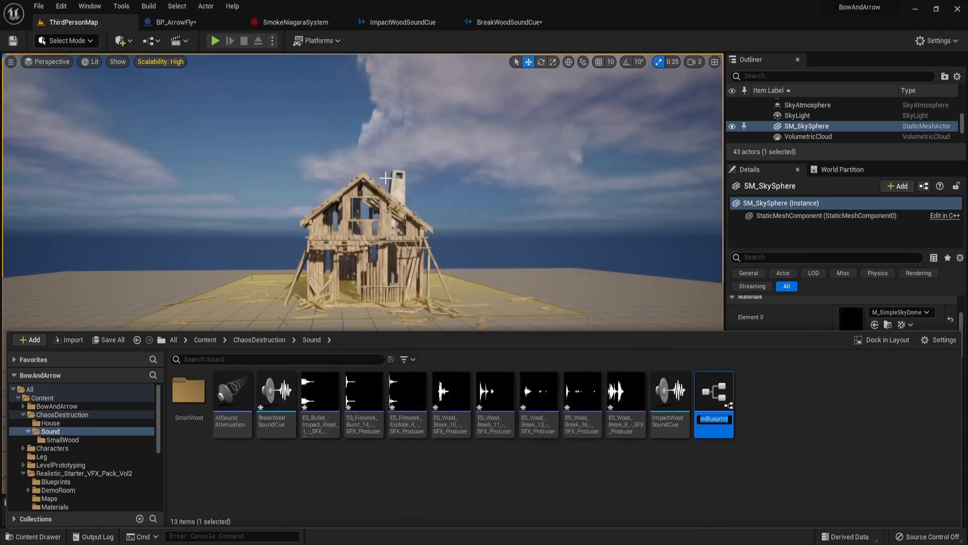
type("S")
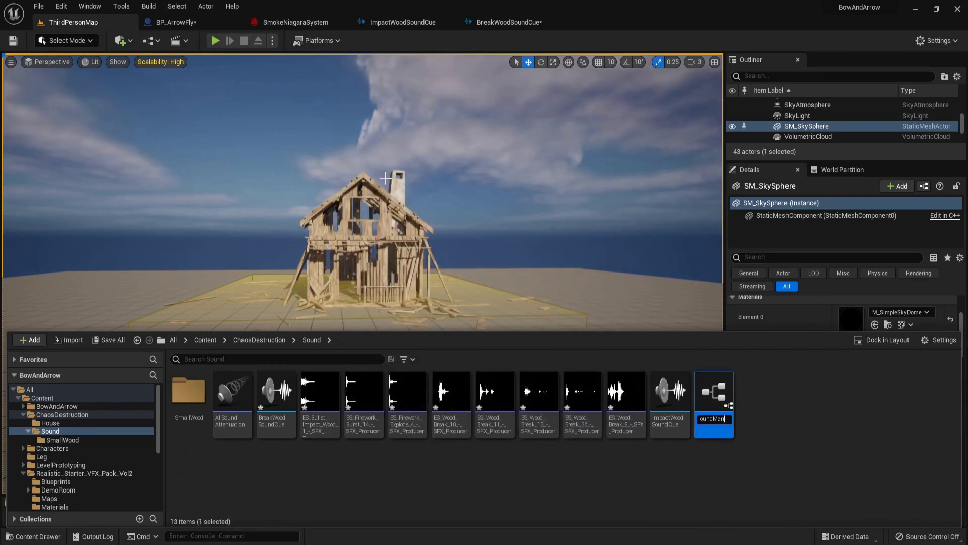
type("oundManager")
key("Return")
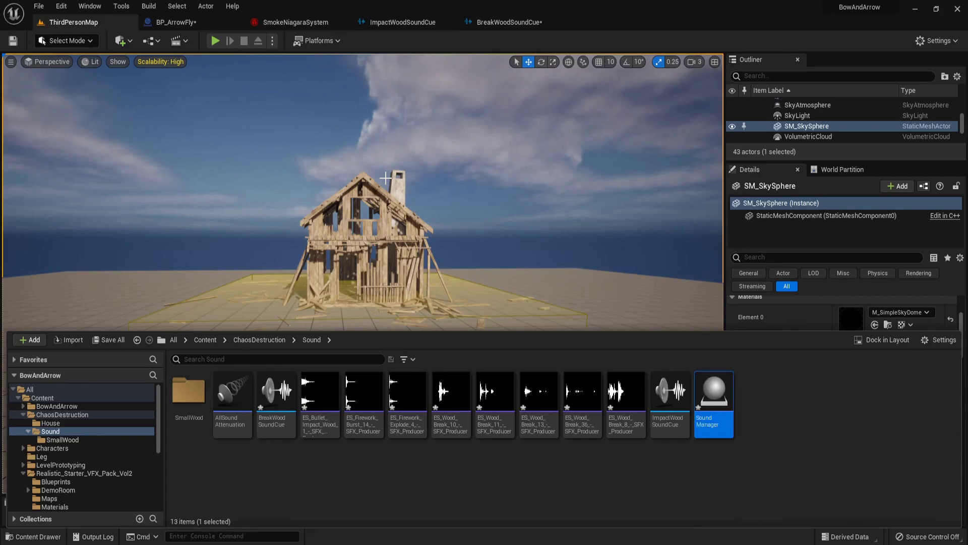
left_click_drag(714, 398, 365, 370)
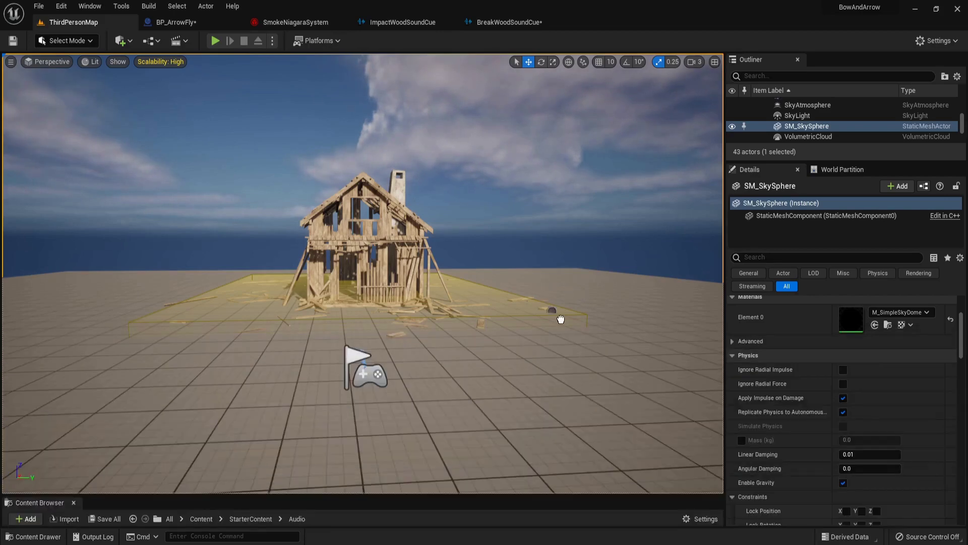
left_click_drag(602, 336, 601, 325)
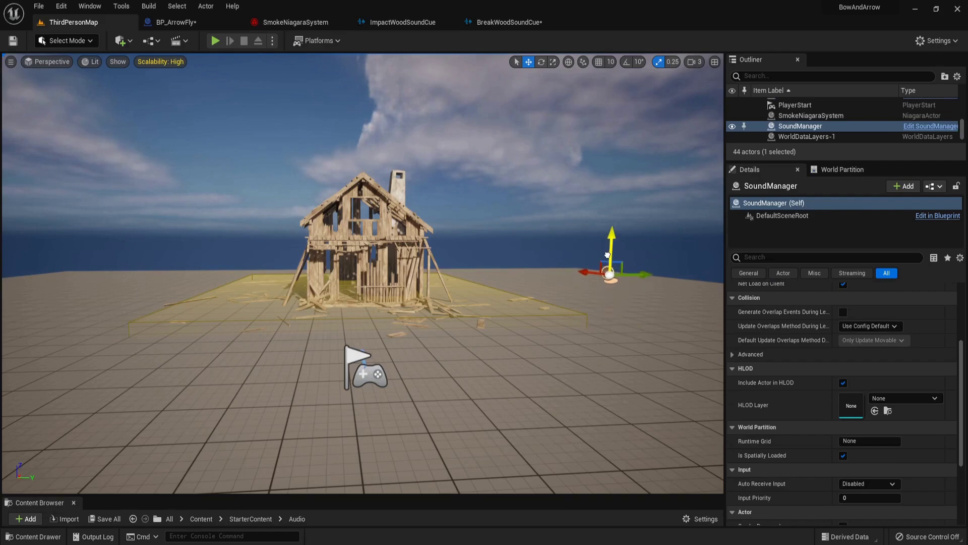
Open the SoundManager Blueprint from the Sound folder and show its Event Graph.
key("ctrl+space")
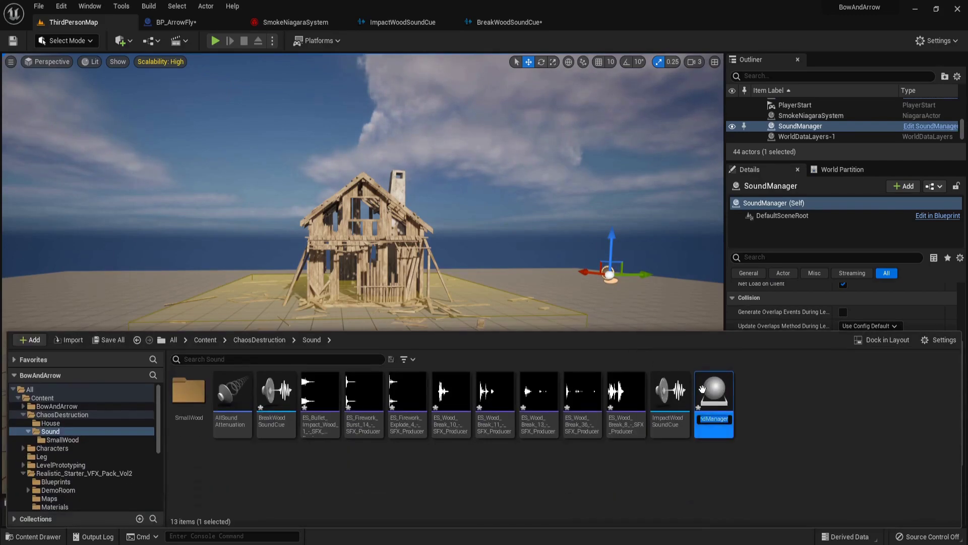
double_click(712, 390)
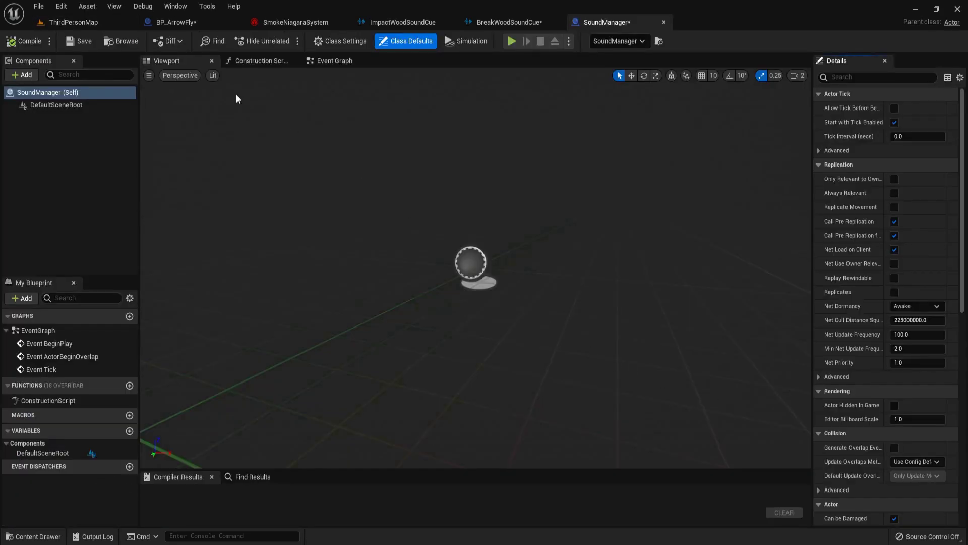
left_click(333, 60)
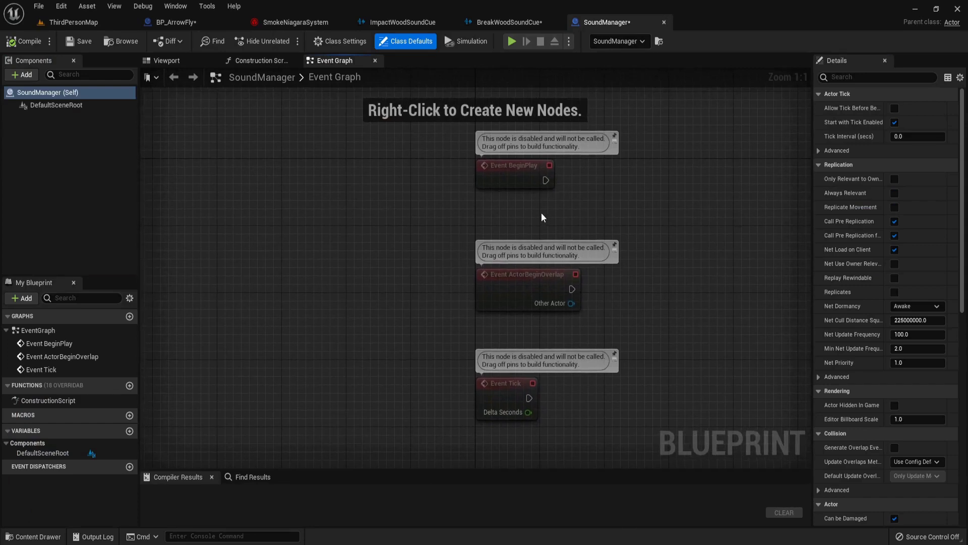
Add a Get All Actors Of Class node executed from Event BeginPlay and align it with the event.
right_click_drag(542, 216, 247, 199)
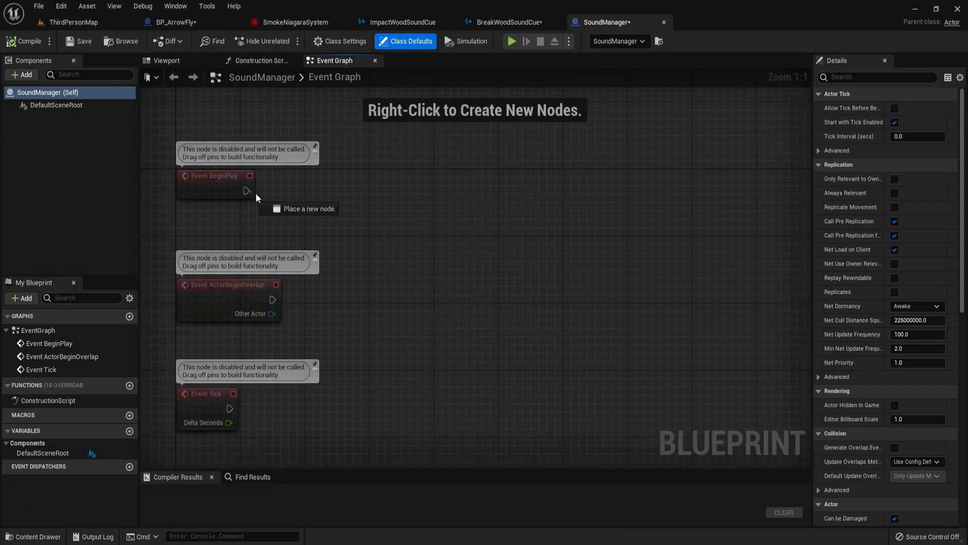
left_click_drag(258, 197, 337, 193)
type("get")
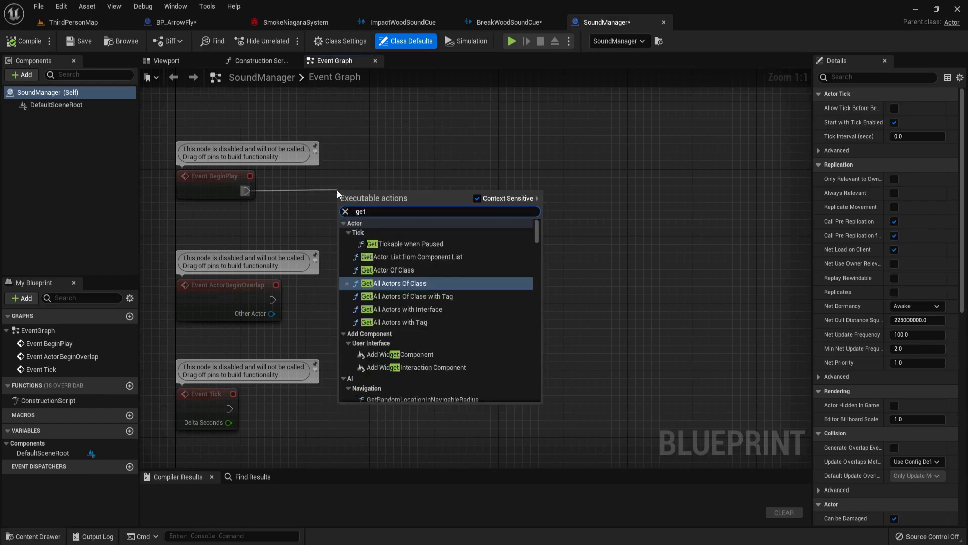
key("Return")
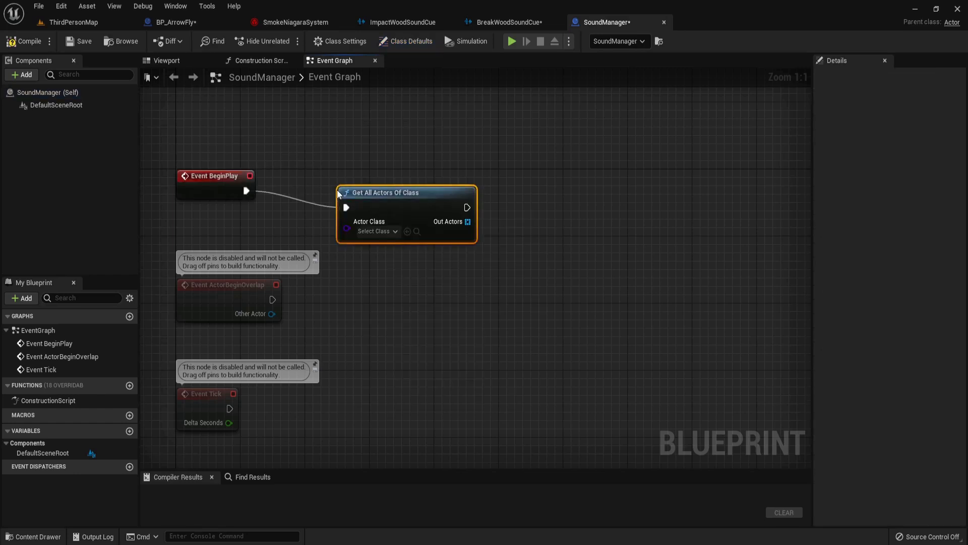
left_click_drag(359, 193, 368, 185)
left_click_drag(368, 185, 392, 176)
Set the Actor Class of the Get All Actors Of Class node to GeometryCollectionActor.
left_click(410, 215)
type("geio")
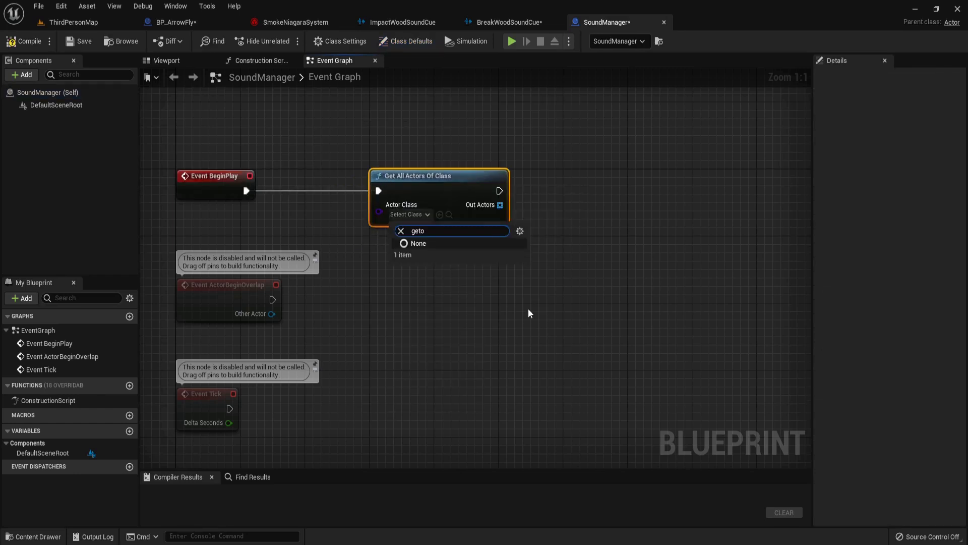
key("BackSpace")
key("BackSpace")
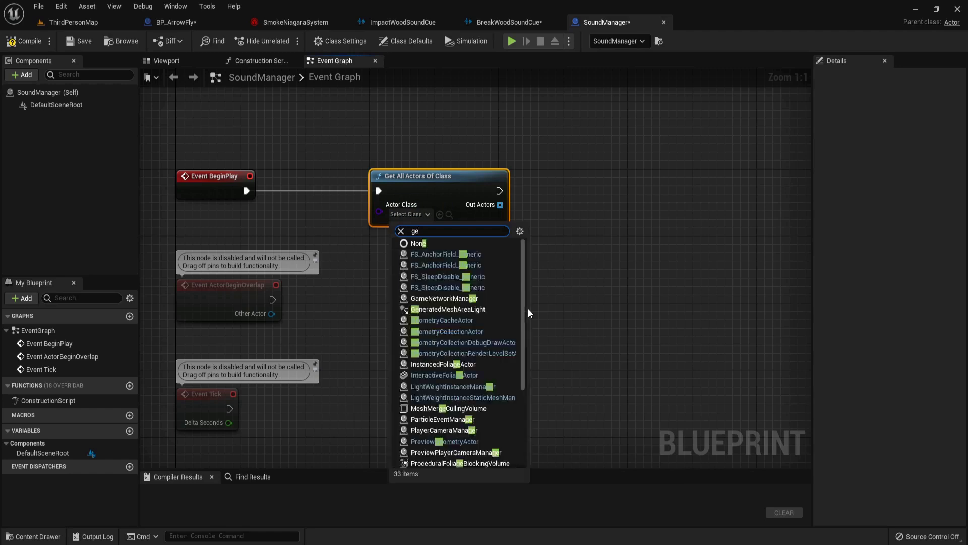
type("o")
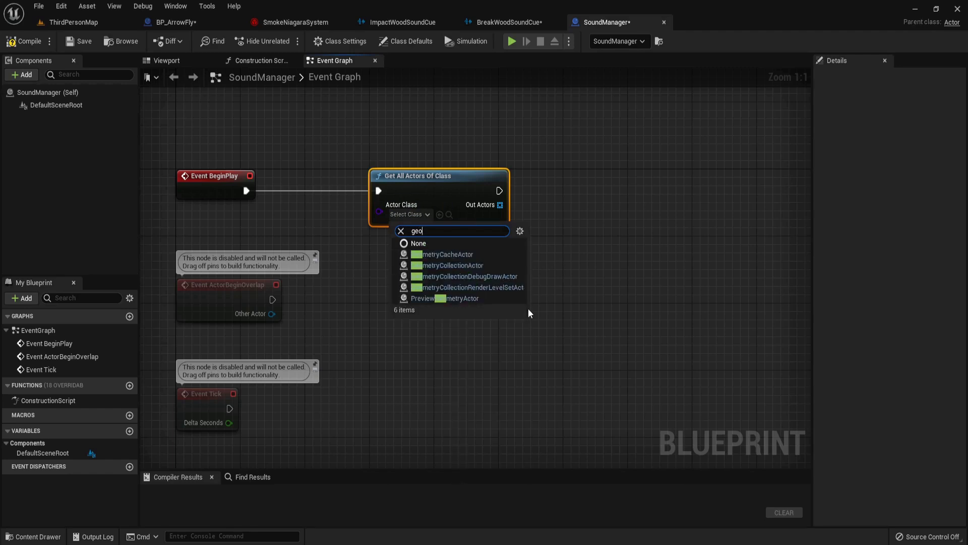
left_click(494, 265)
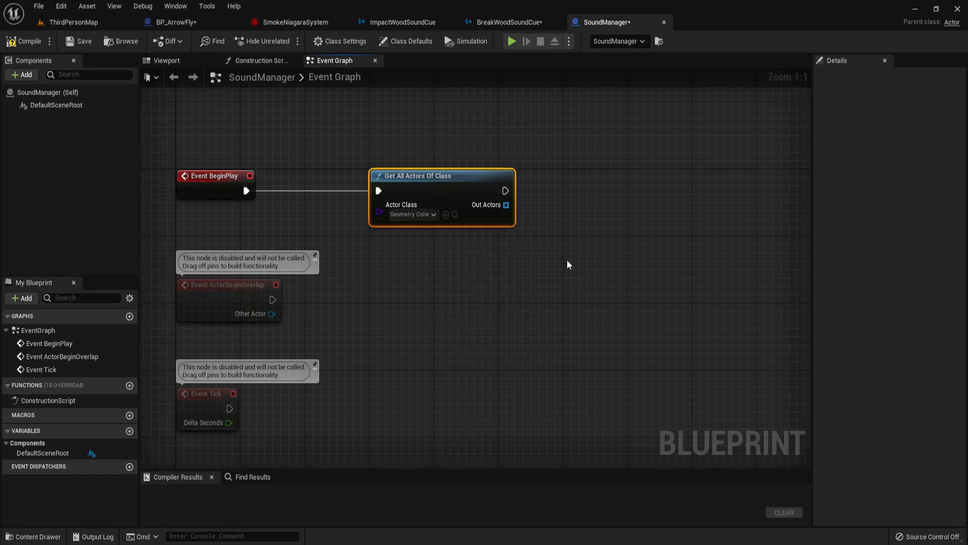
Add a For Each Loop over Out Actors and connect its Exec input to the Get All Actors Of Class node.
right_click_drag(565, 267, 374, 258)
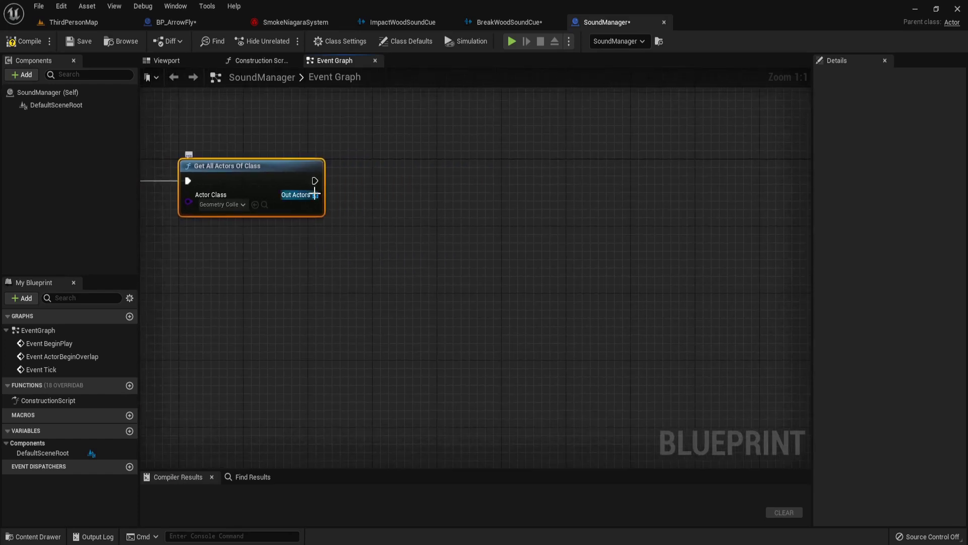
left_click_drag(316, 195, 388, 200)
type("fore")
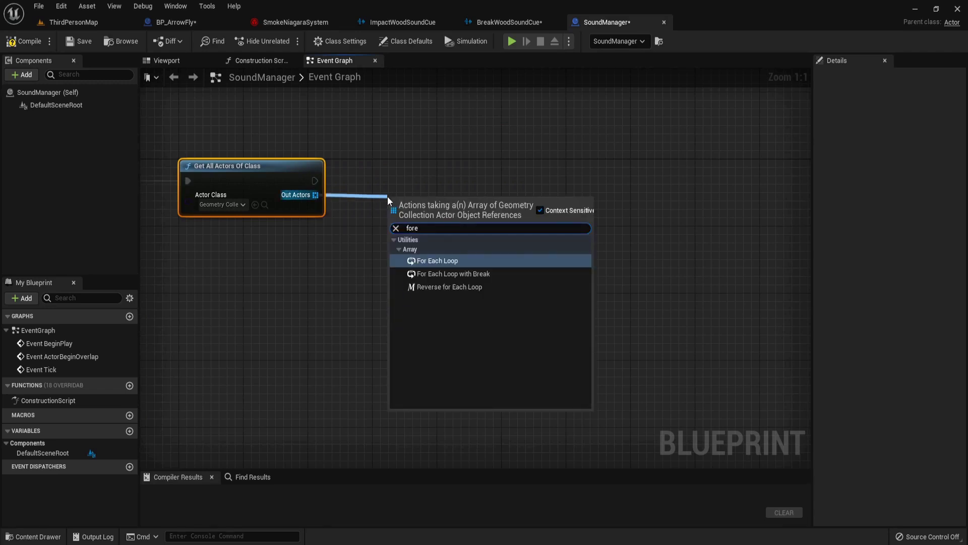
key("Return")
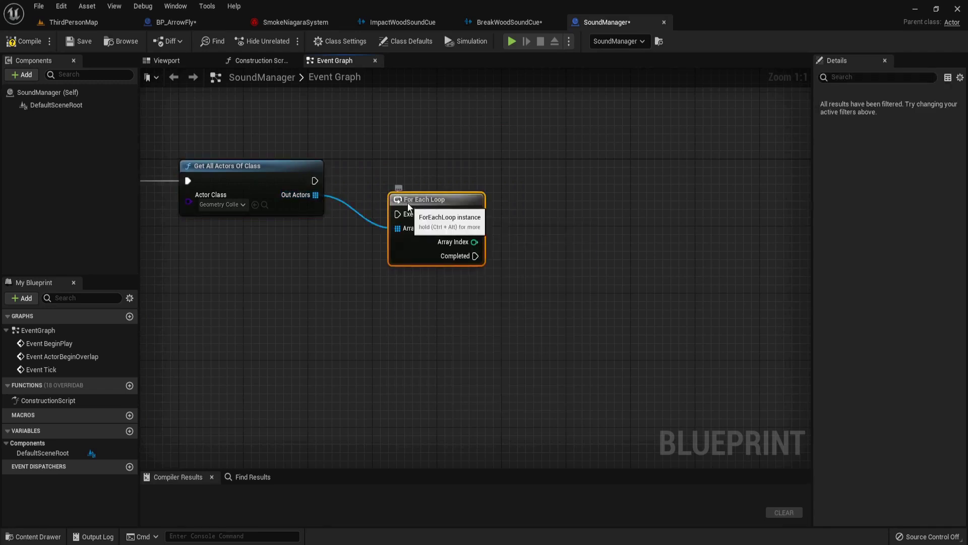
left_click_drag(405, 204, 389, 179)
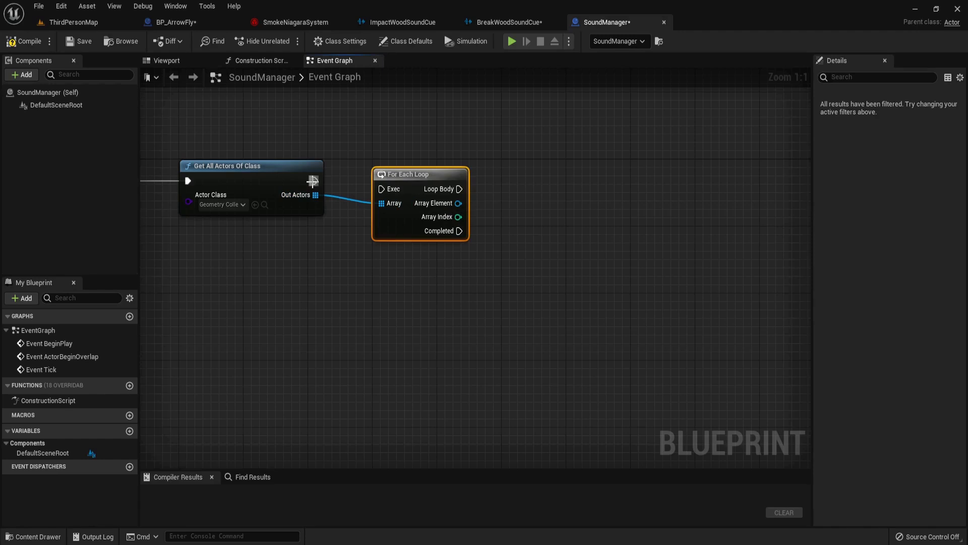
left_click_drag(315, 181, 381, 189)
Get the Geometry Collection Component from the For Each Loop's Array Element.
right_click_drag(384, 189, 230, 160)
left_click_drag(304, 176, 370, 240)
type("geo")
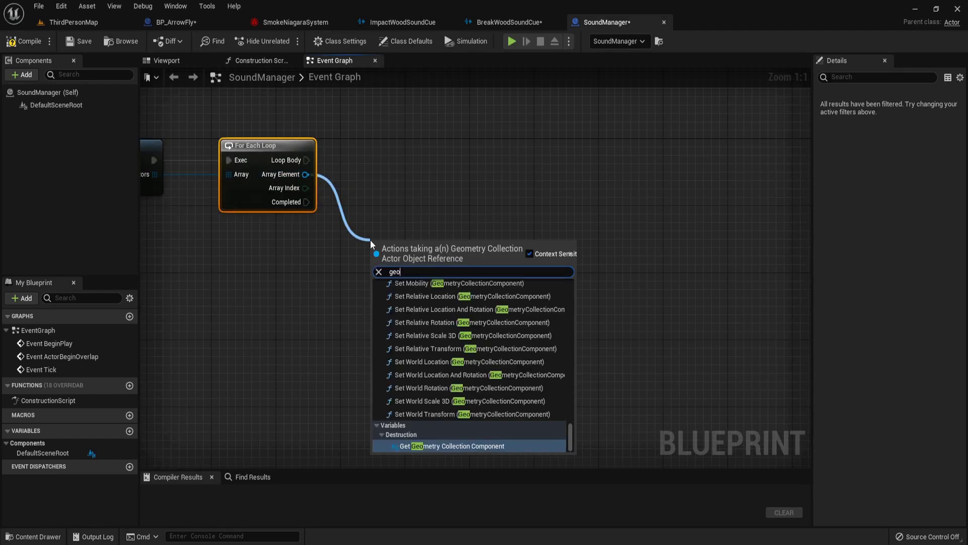
key("Return")
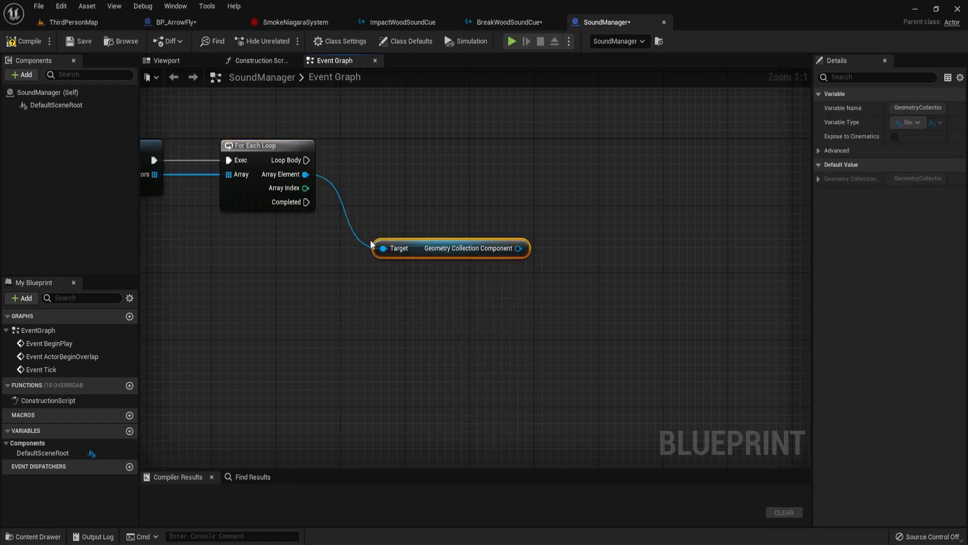
Add Bind Event to On Chaos Break Event for the Geometry Collection Component and connect it to the Loop Body.
left_click_drag(519, 248, 565, 210)
type("bind ")
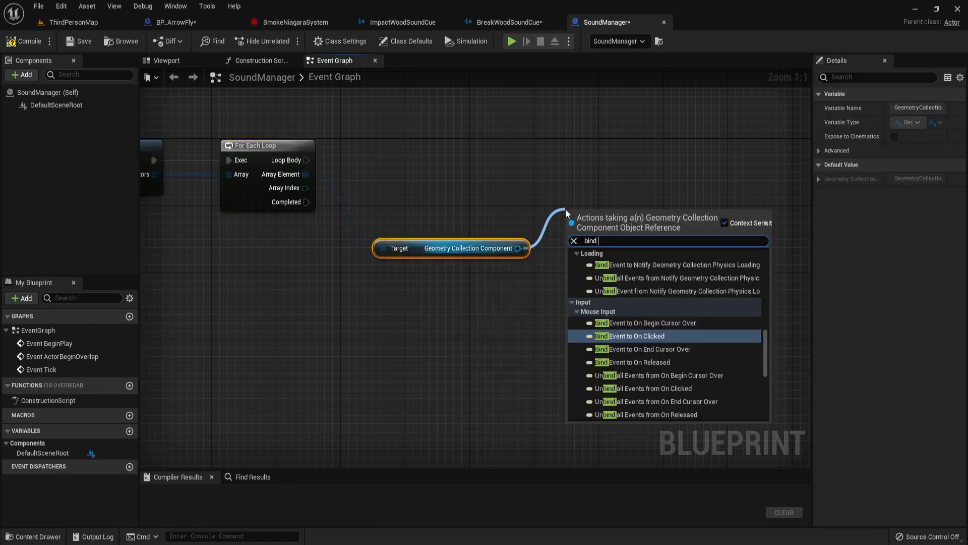
type("event")
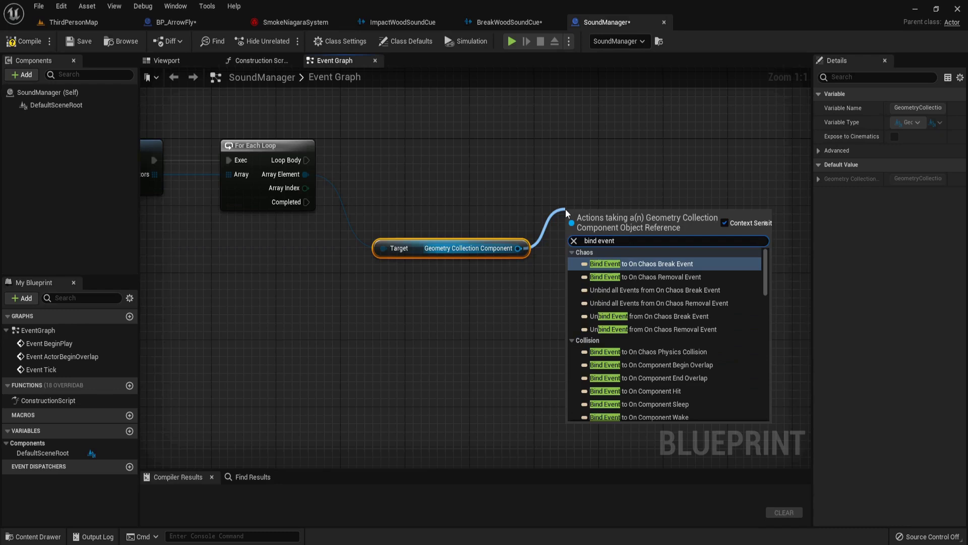
key("Return")
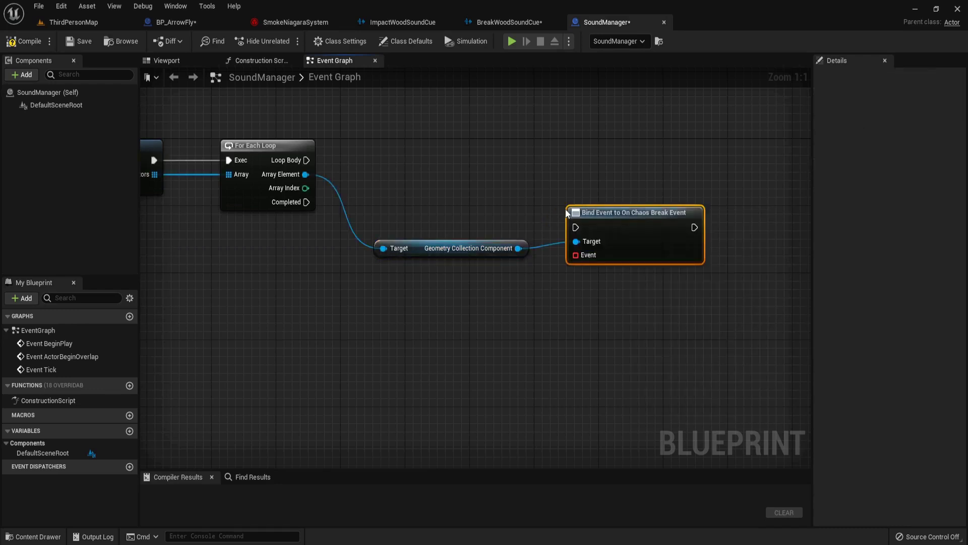
left_click_drag(572, 222, 564, 172)
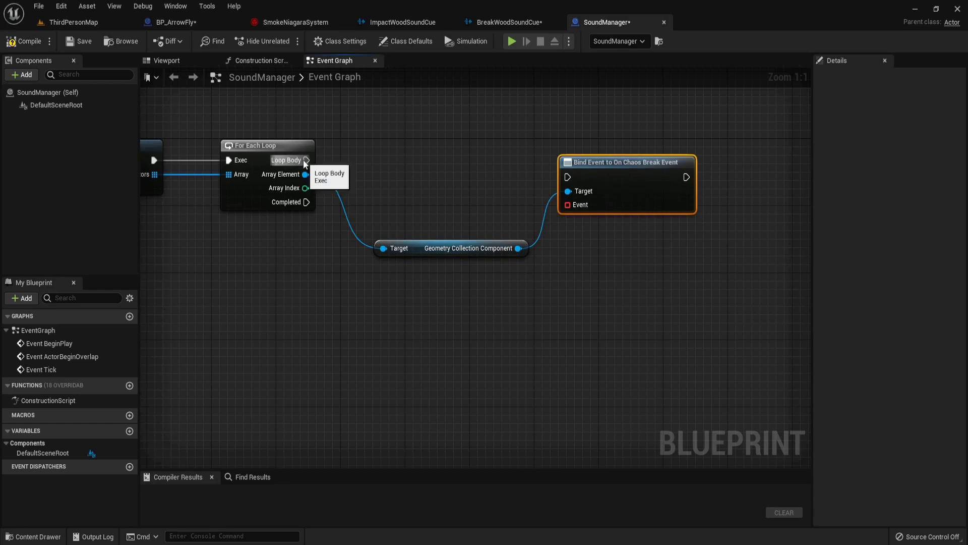
left_click_drag(306, 160, 588, 151)
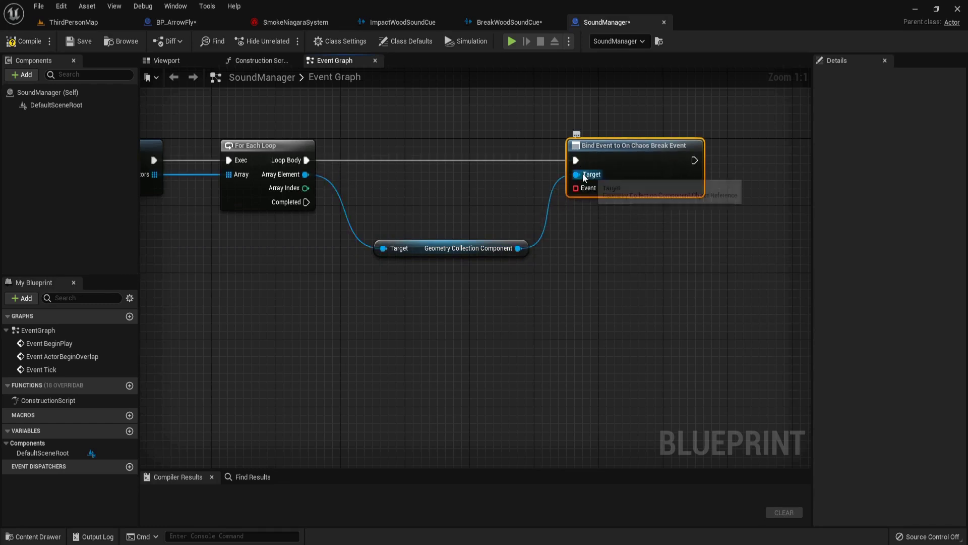
Feed the bind node's Event input with a Create Event node and create a matching event named BreakWood.
left_click_drag(576, 187, 481, 319)
type("c")
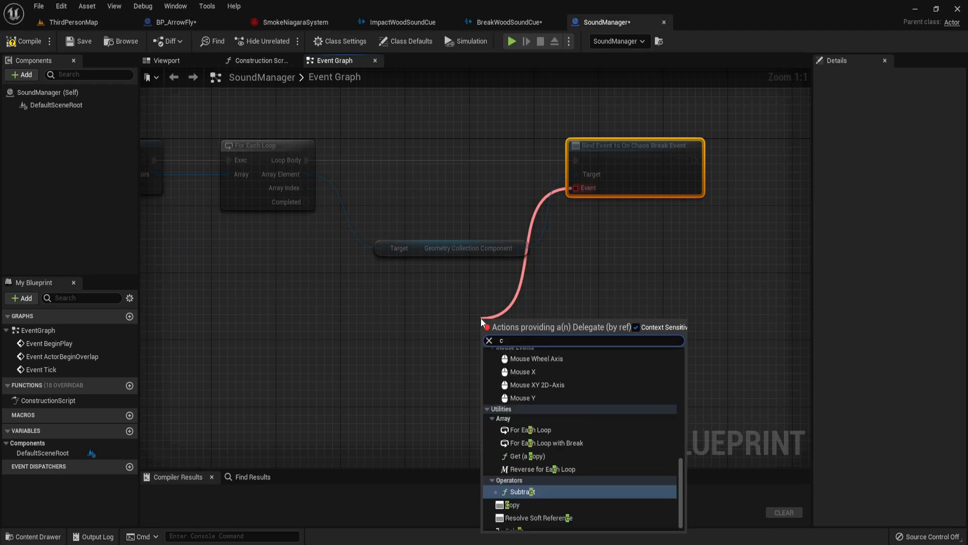
type("reate")
key("Return")
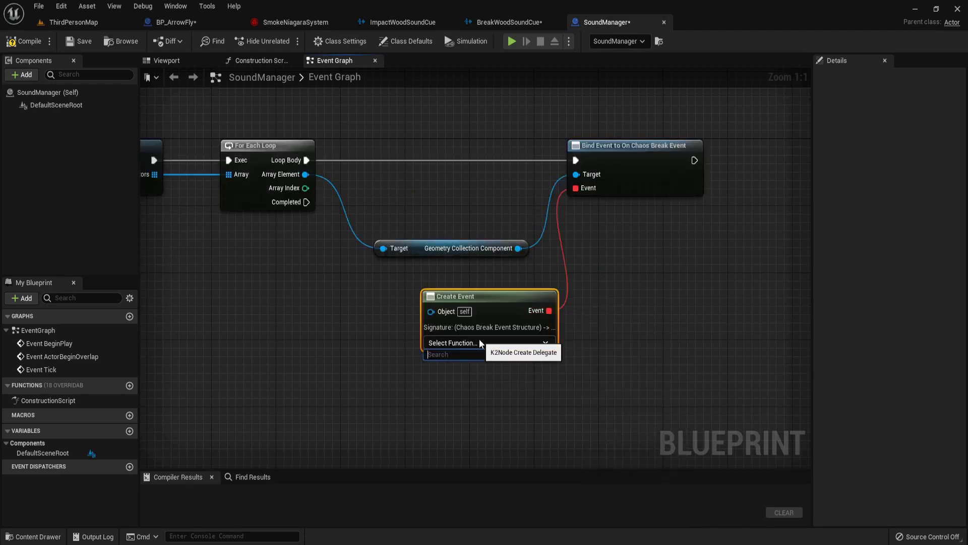
left_click(481, 342)
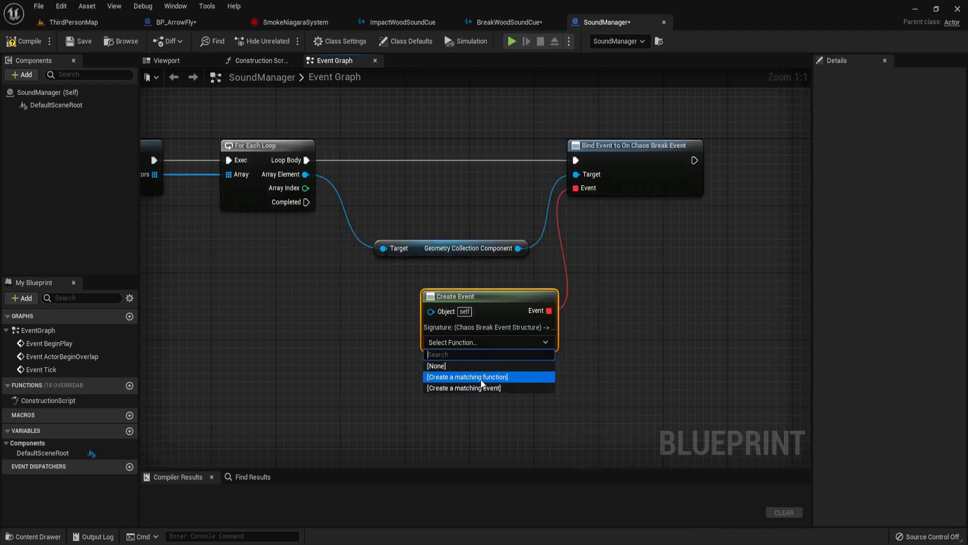
left_click(510, 383)
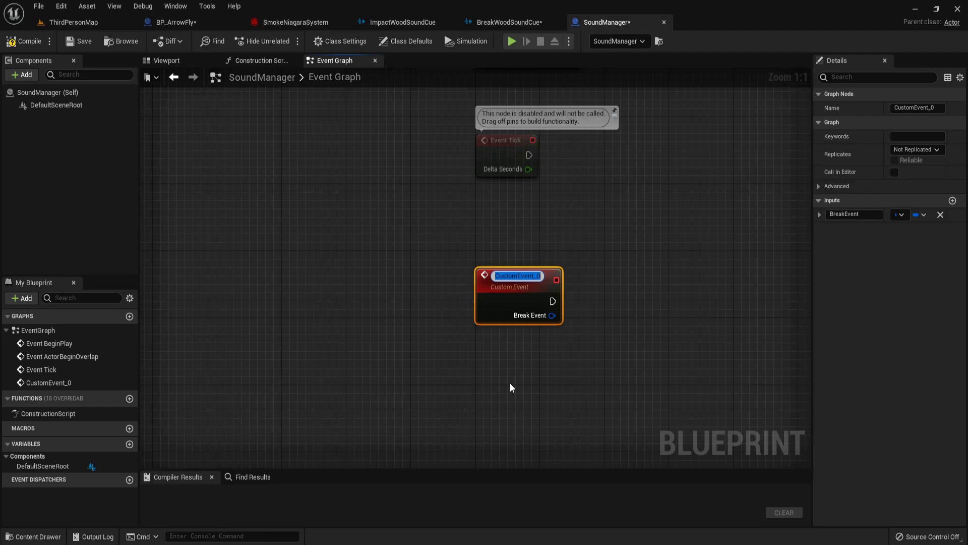
type("Break")
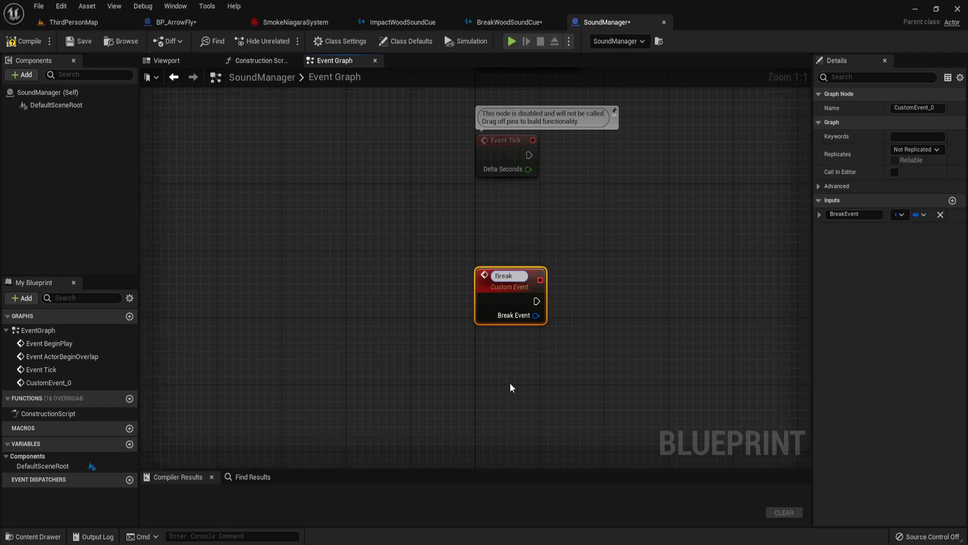
type("Wood")
key("Return")
Split the Break Event structure pin on the BreakWood event into its separate outputs.
right_click_drag(510, 388, 337, 379)
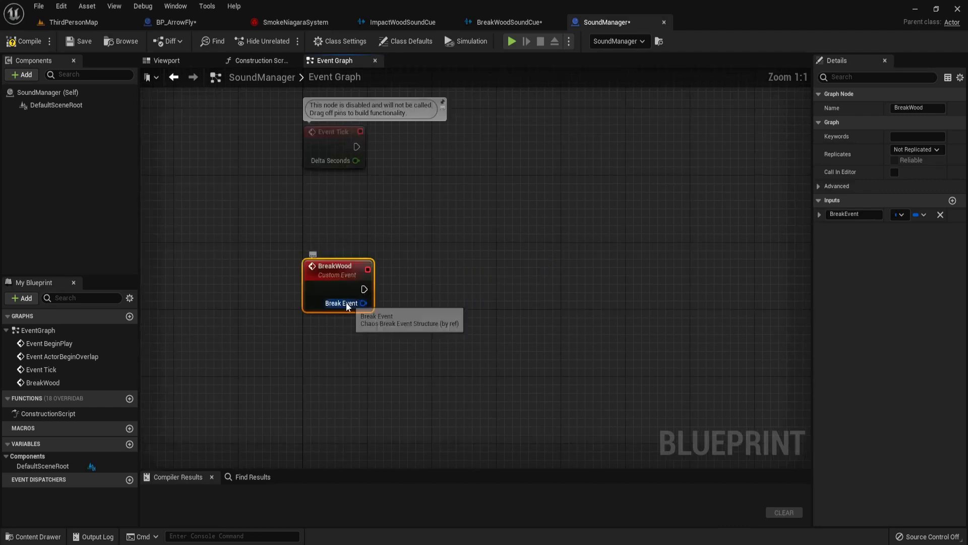
right_click(346, 301)
left_click(361, 333)
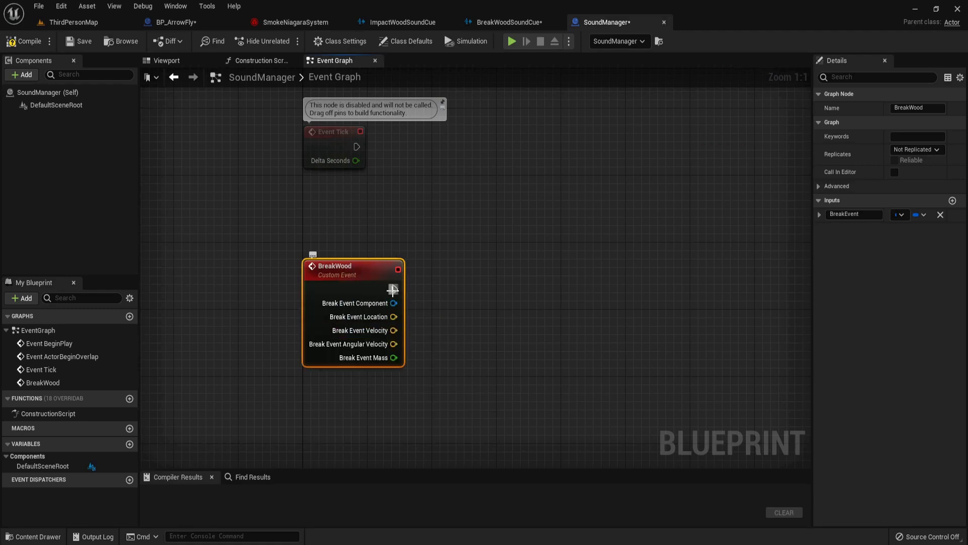
Add a Gate node with its Enter input driven by BreakWood and place it level with the event.
left_click_drag(393, 289, 558, 276)
type("gate")
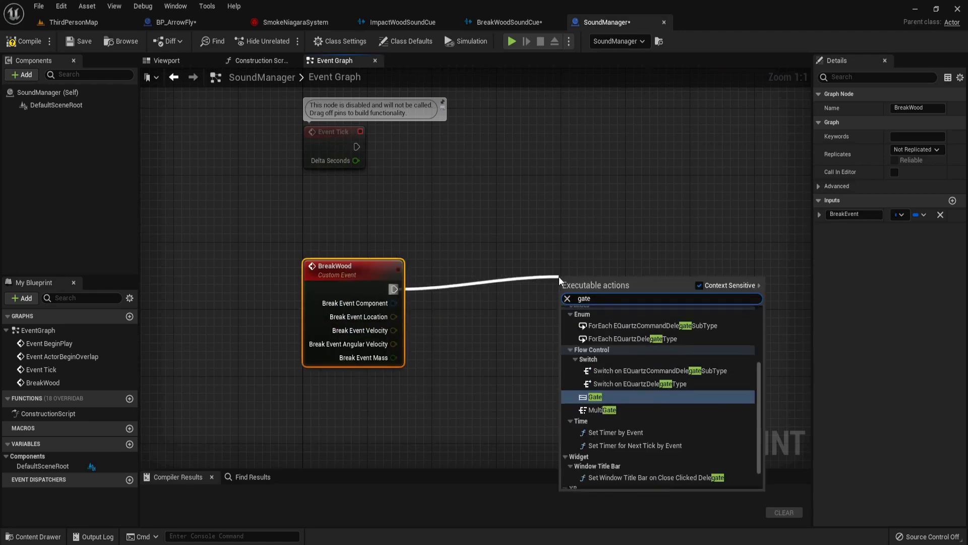
key("Return")
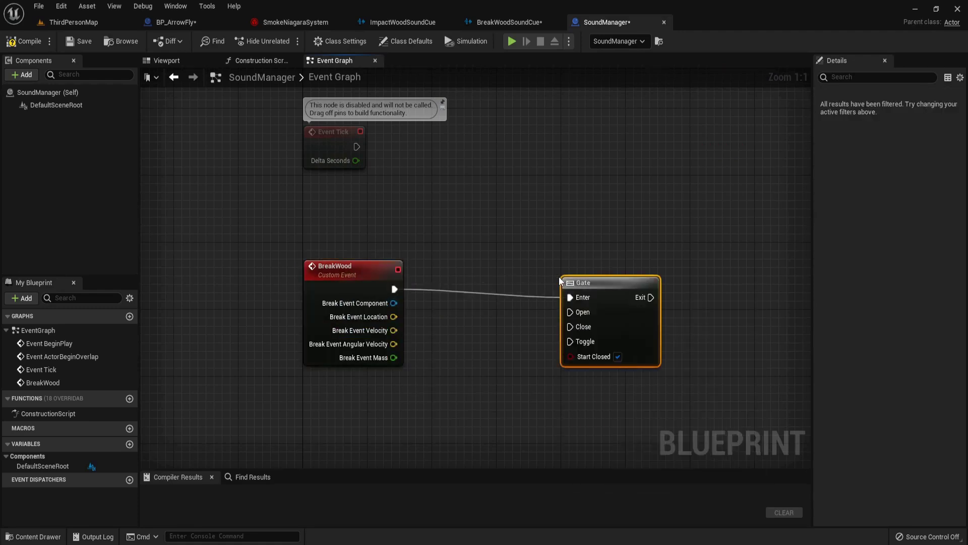
left_click_drag(558, 277, 578, 259)
Add a custom event named OpenGate below BreakWood and connect it to the Gate's Open input.
right_click(369, 410)
type("custom")
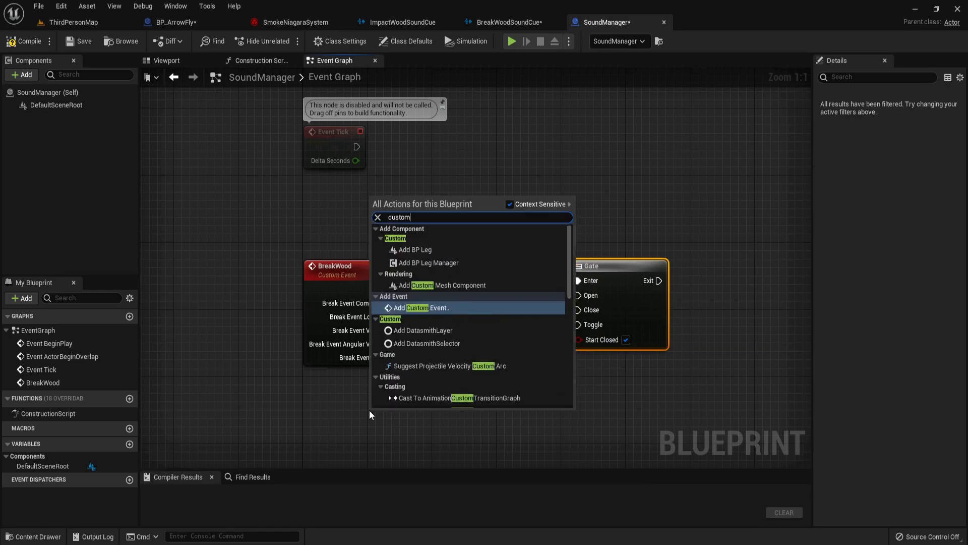
key("Return")
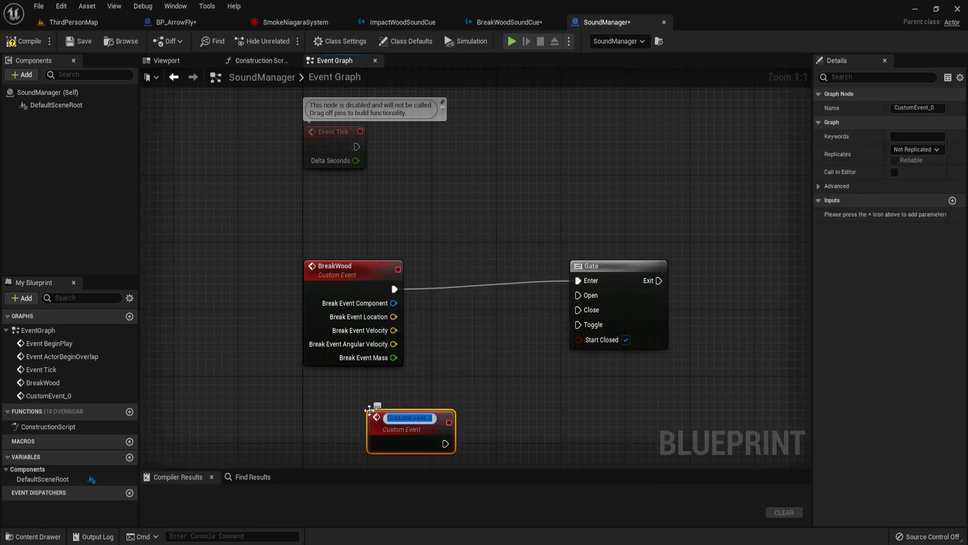
type("Open")
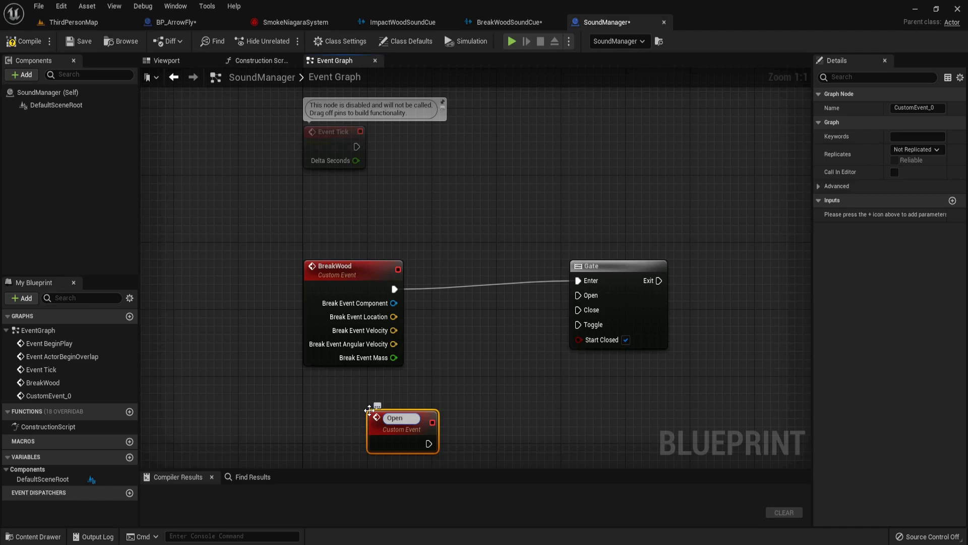
type("Gate")
key("Return")
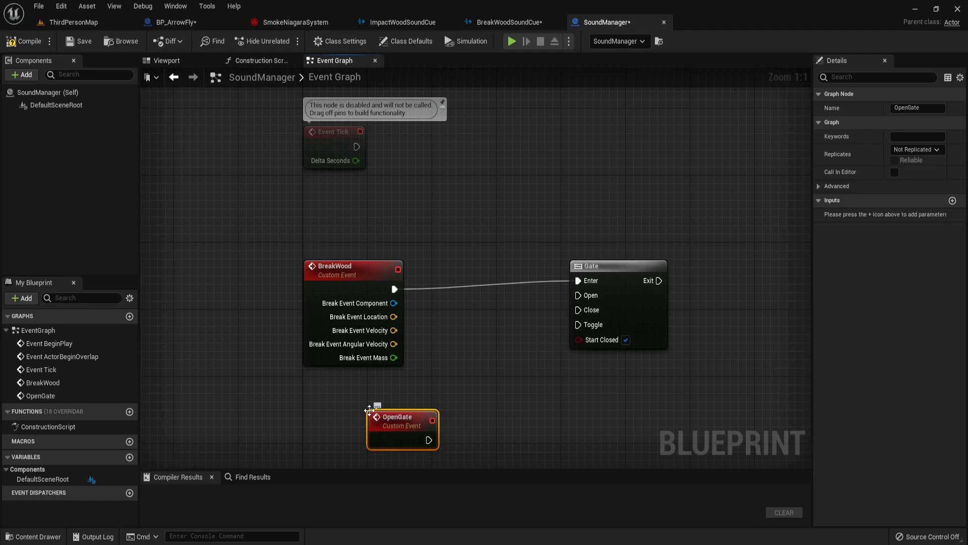
left_click_drag(429, 440, 578, 295)
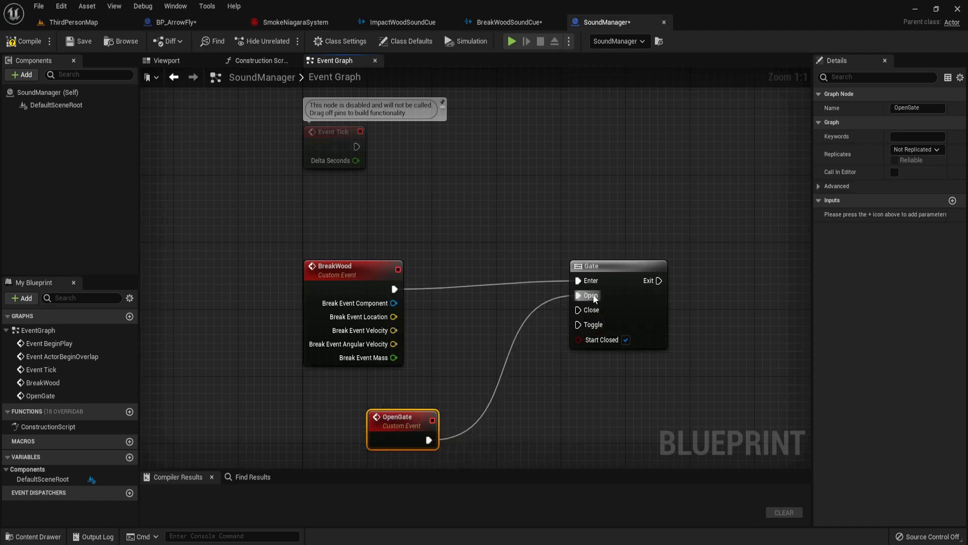
Turn off the Start Closed option on the Gate node.
left_click(619, 295)
right_click_drag(606, 304, 439, 305)
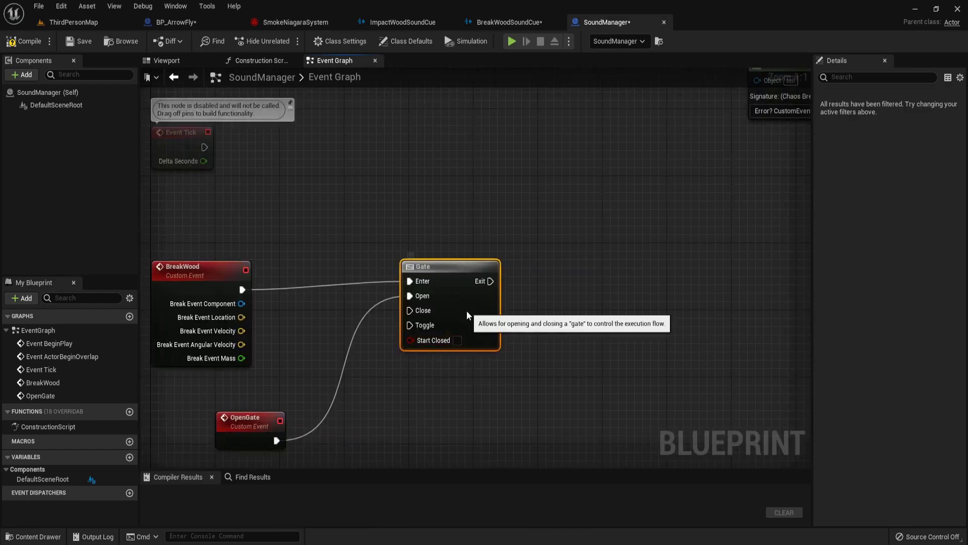
Add a Draw Debug Sphere node after the Gate and align it level with the Gate.
right_click_drag(589, 281, 534, 262)
right_click(534, 262)
type("dra")
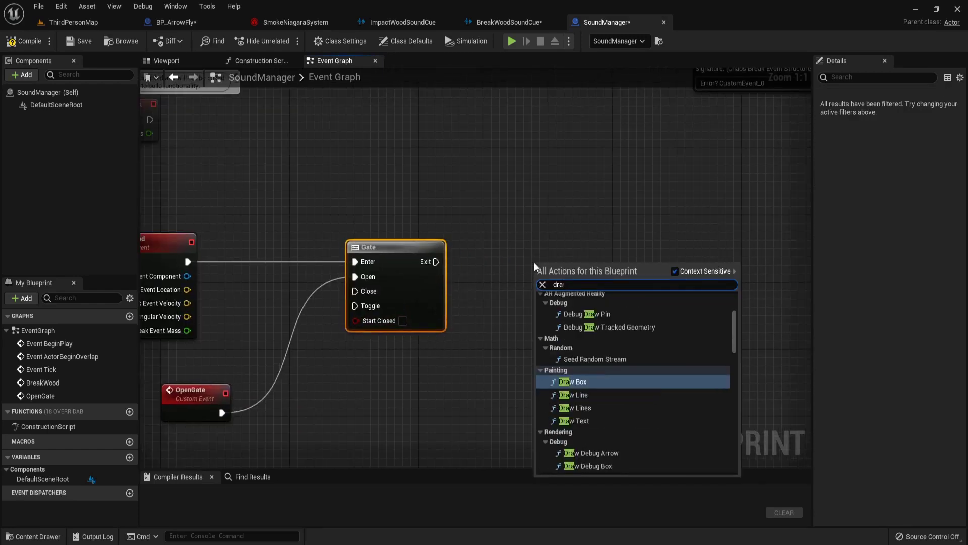
type("w de")
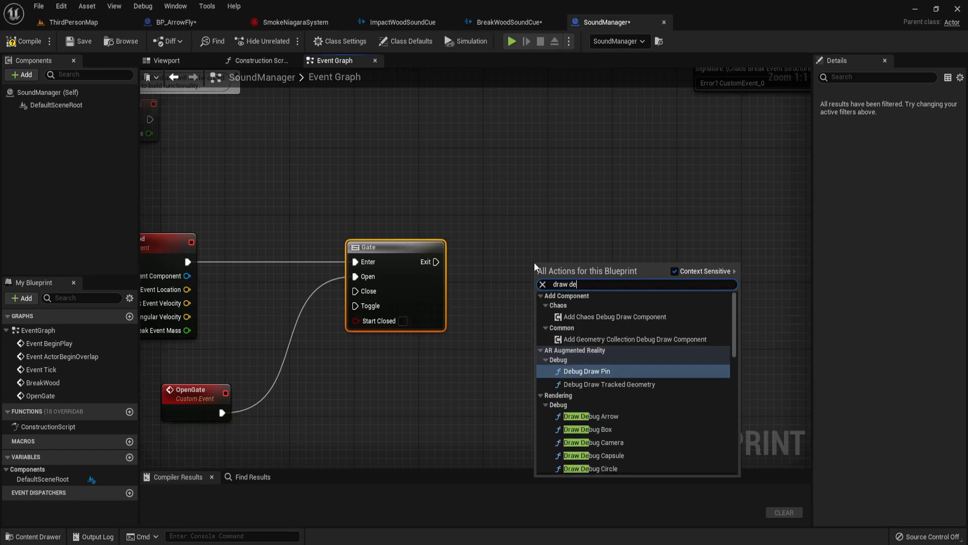
type("bug sphere")
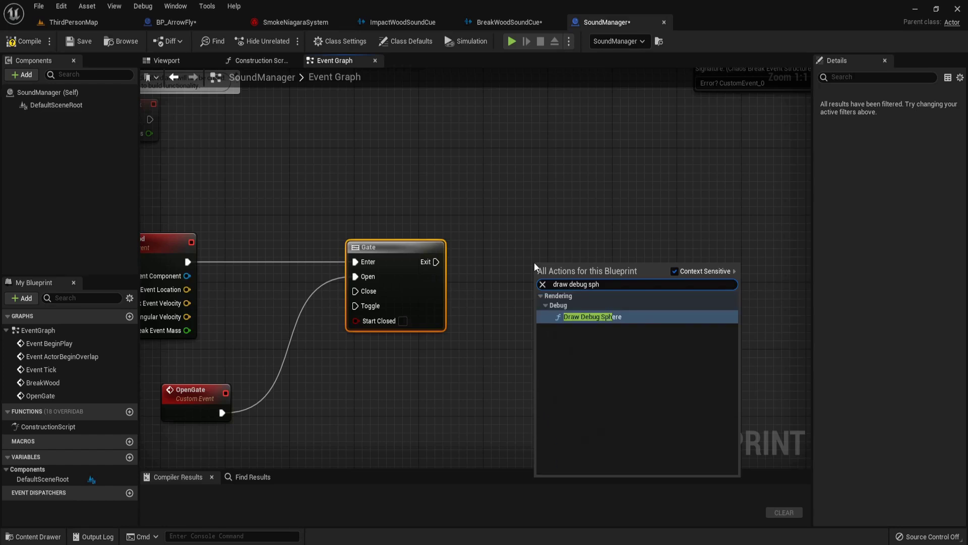
key("Return")
left_click_drag(539, 269, 539, 244)
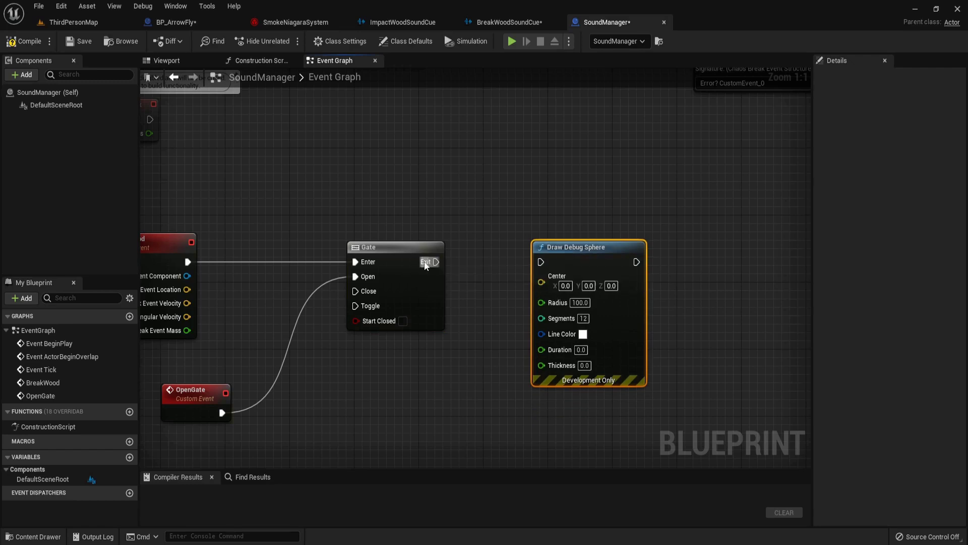
Drive Draw Debug Sphere from the Gate's Exit and feed its Center from BreakWood's Break Event Location.
left_click_drag(436, 262, 541, 261)
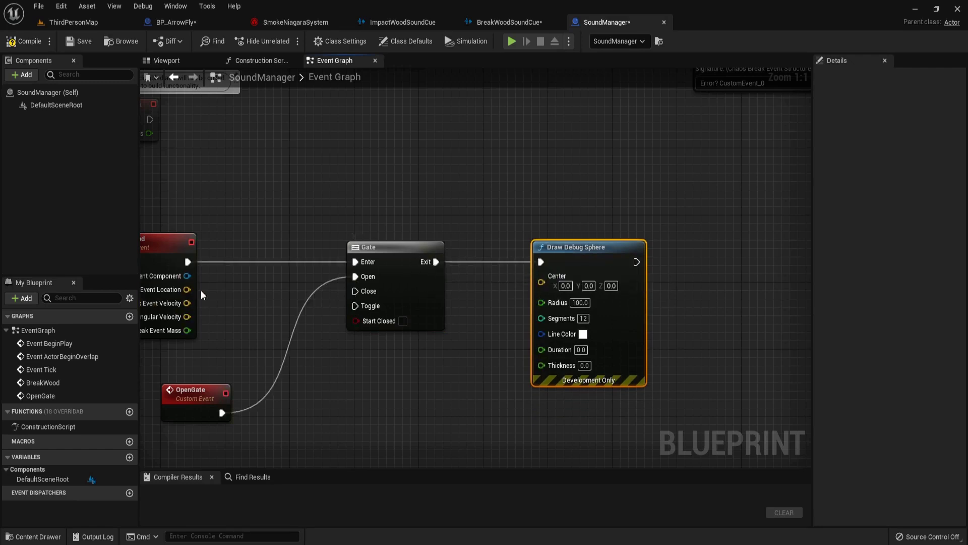
right_click_drag(202, 293, 241, 292)
mouse_move(221, 290)
left_mouse_down()
mouse_move(359, 314)
mouse_move(549, 305)
mouse_move(597, 286)
left_mouse_up()
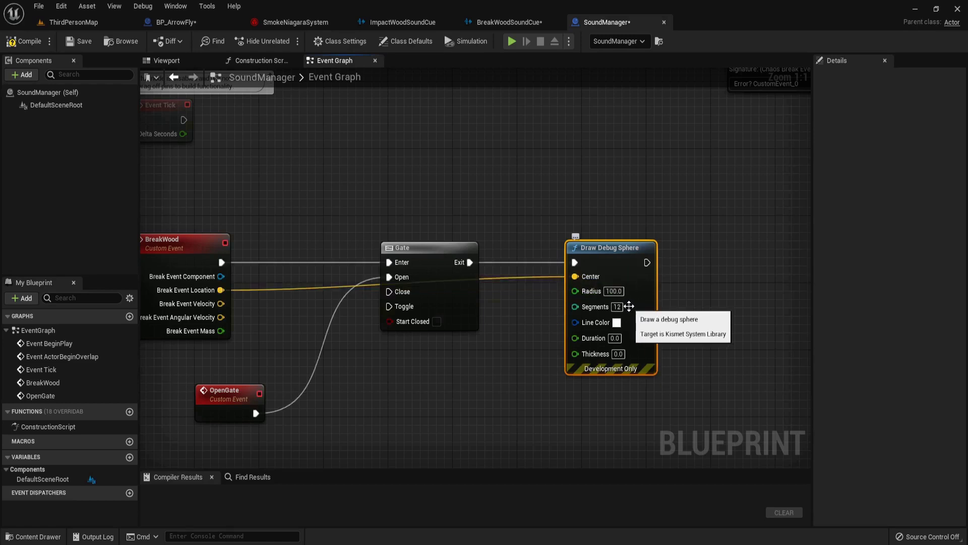
Set the Draw Debug Sphere's radius to 30 and its line color to red.
left_click(615, 292)
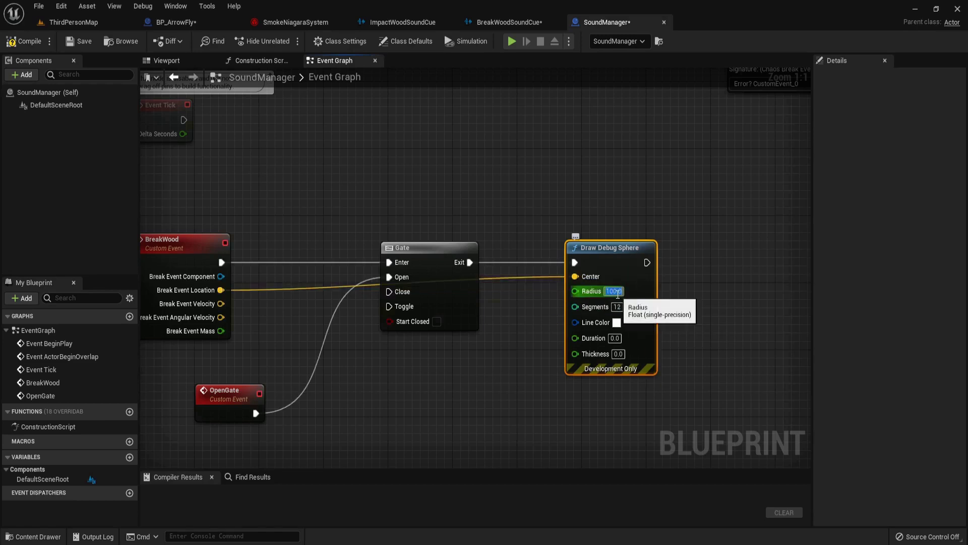
type("30")
key("Return")
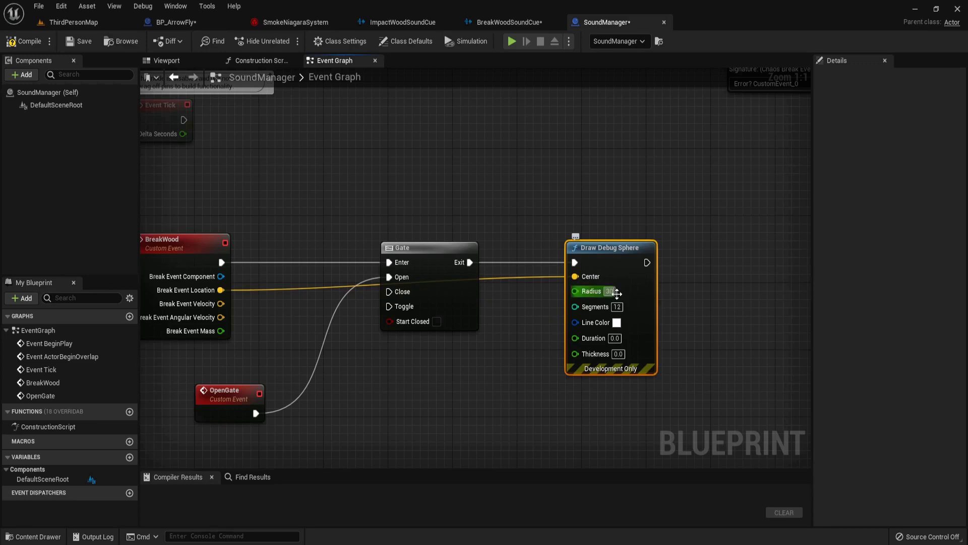
left_click(616, 322)
left_click(728, 353)
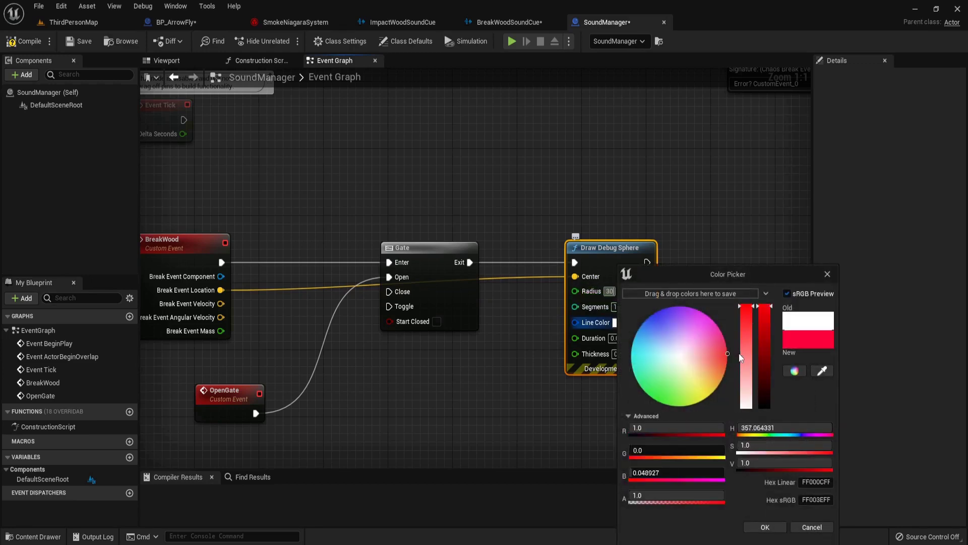
left_click(765, 527)
Set the Draw Debug Sphere's thickness to 2 and duration to 2, and compile the Blueprint.
left_click(619, 357)
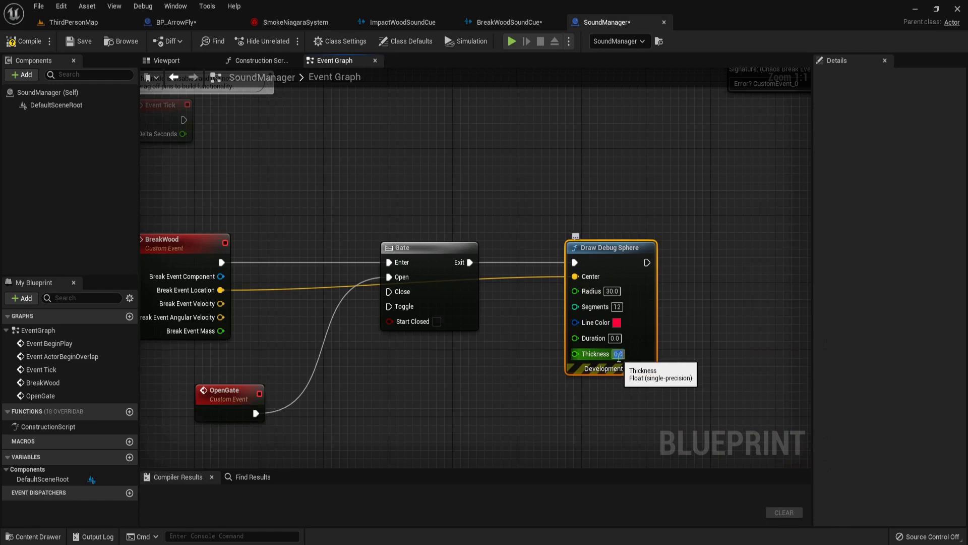
type("2")
left_click(632, 404)
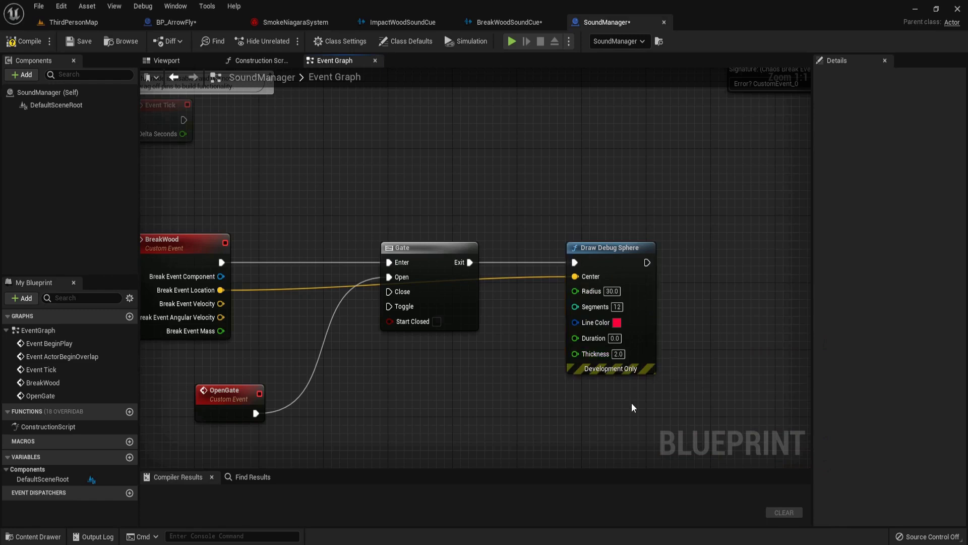
left_click(615, 338)
type("2")
key("F7")
Connect BreakWood's execution output directly to Draw Debug Sphere, bypassing the Gate.
scroll(224, 360, "down", 2)
mouse_move(224, 286)
left_mouse_down()
mouse_move(237, 296)
mouse_move(488, 286)
left_mouse_up()
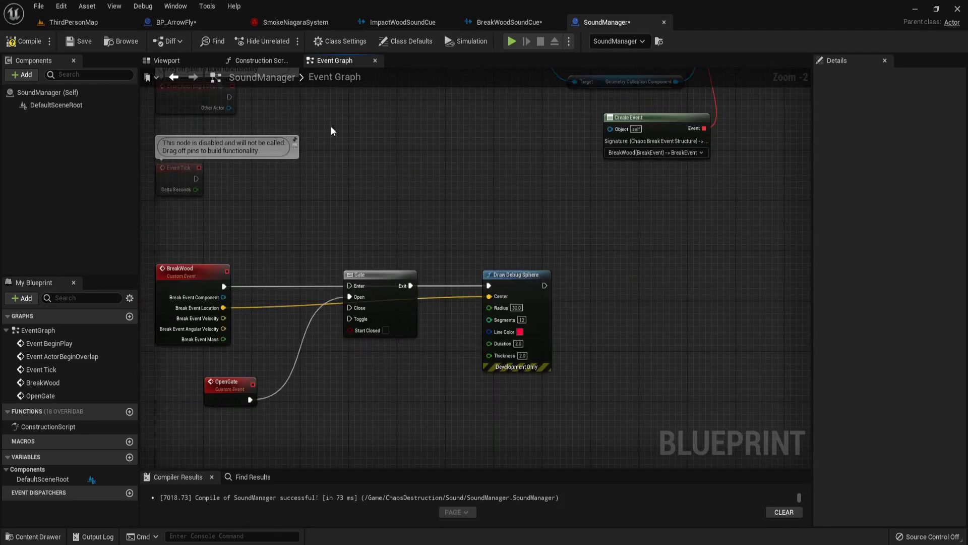
Play-test ThirdPersonMap by shooting arrows at the wooden house to check where the debug spheres mark the breaks.
left_click(73, 22)
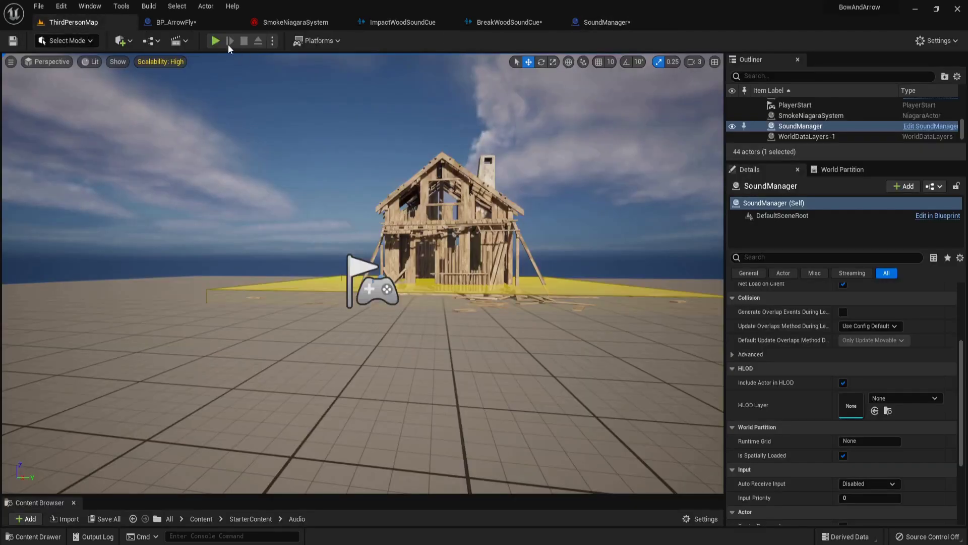
key("alt+p")
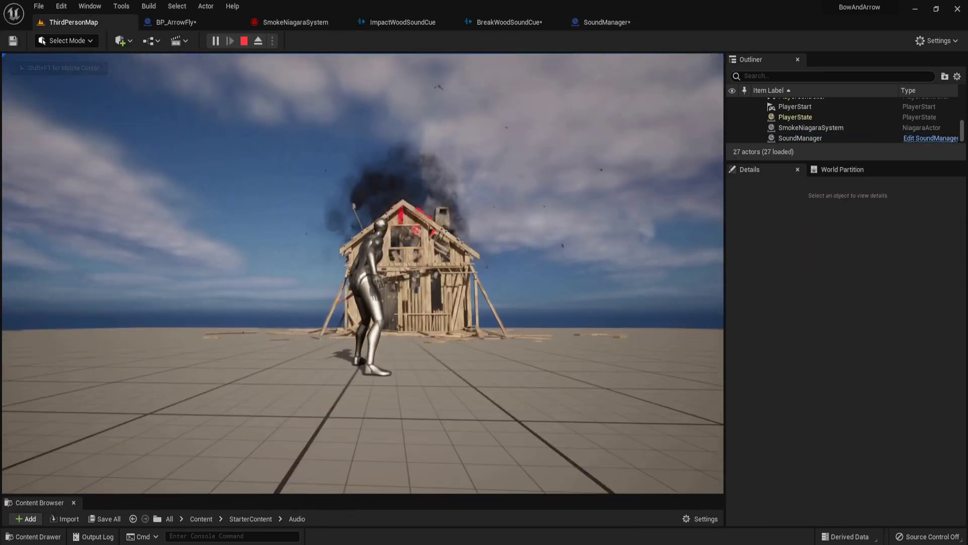
key("w")
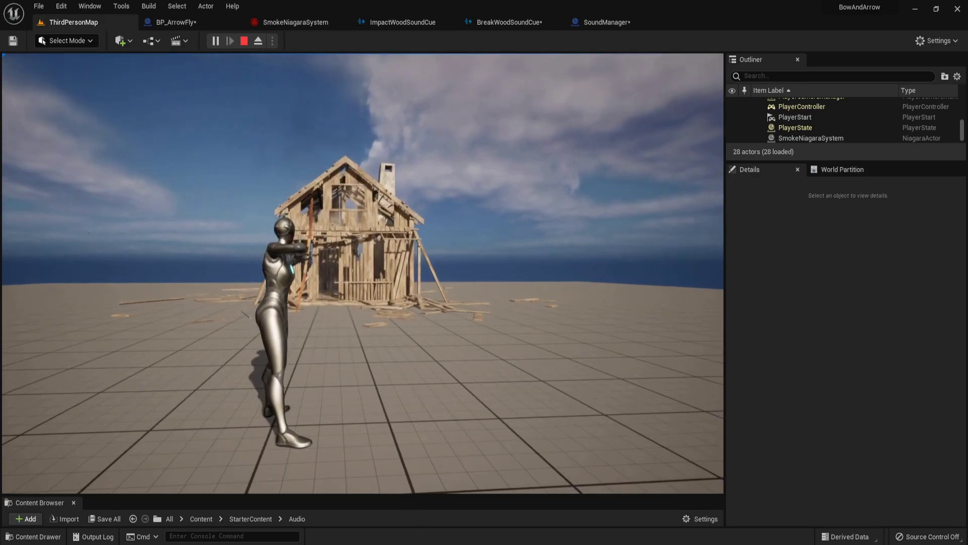
left_click(363, 272)
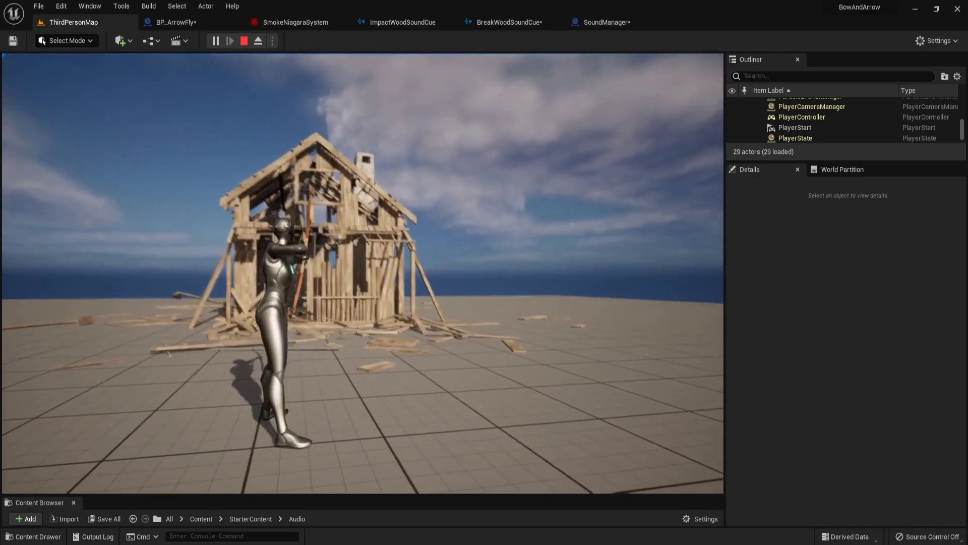
key("d")
left_click(363, 273)
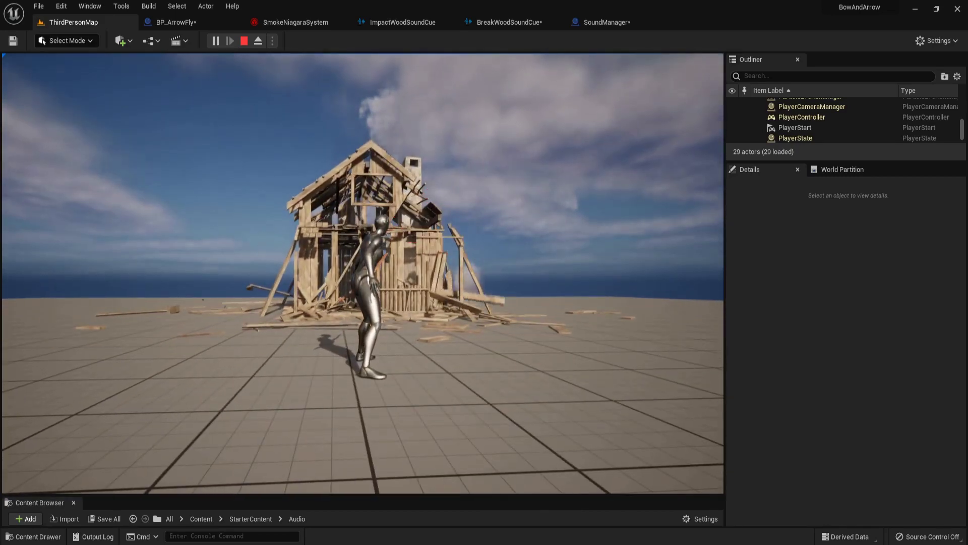
key("Escape")
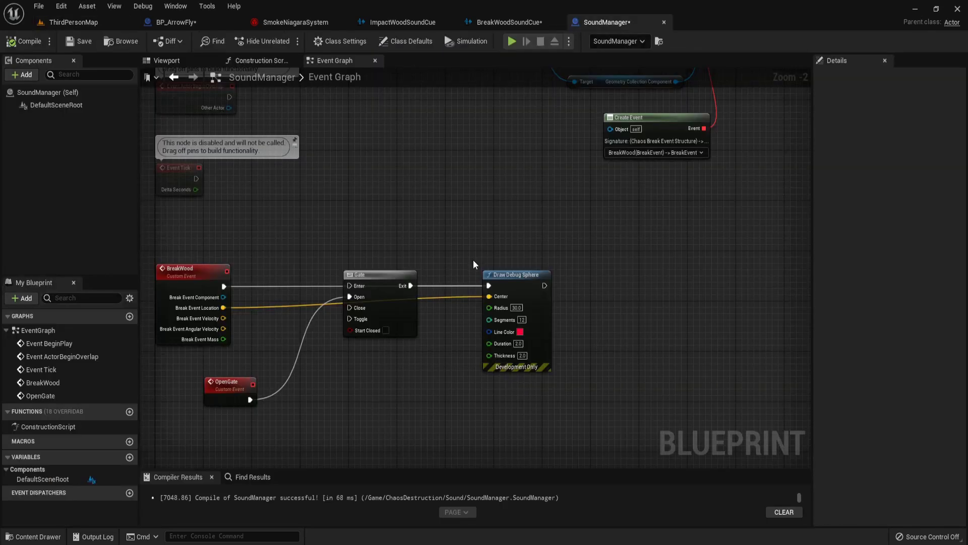
Reconnect BreakWood to the Gate's Enter input and delete the Draw Debug Sphere node.
scroll(325, 280, "up", 3)
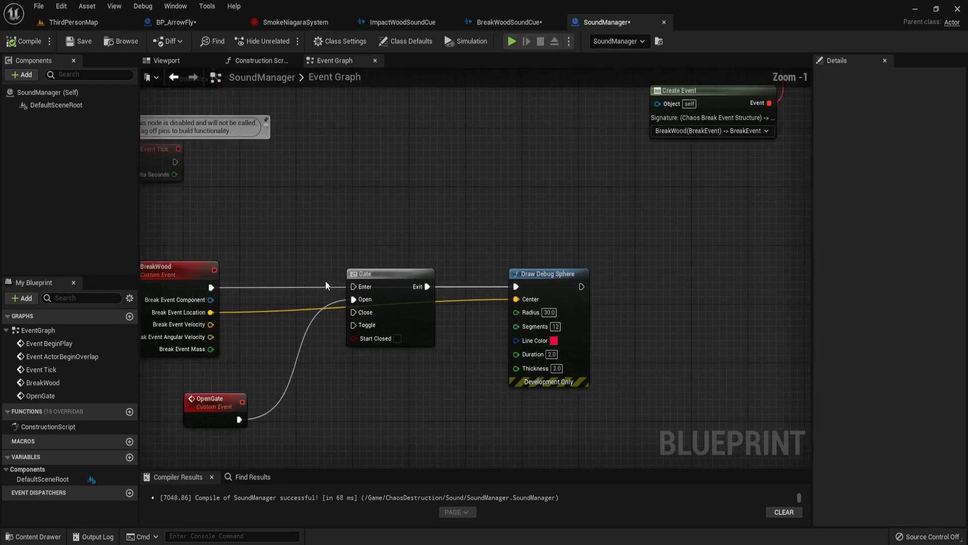
right_click_drag(298, 289, 393, 217)
left_click_drag(288, 213, 457, 213)
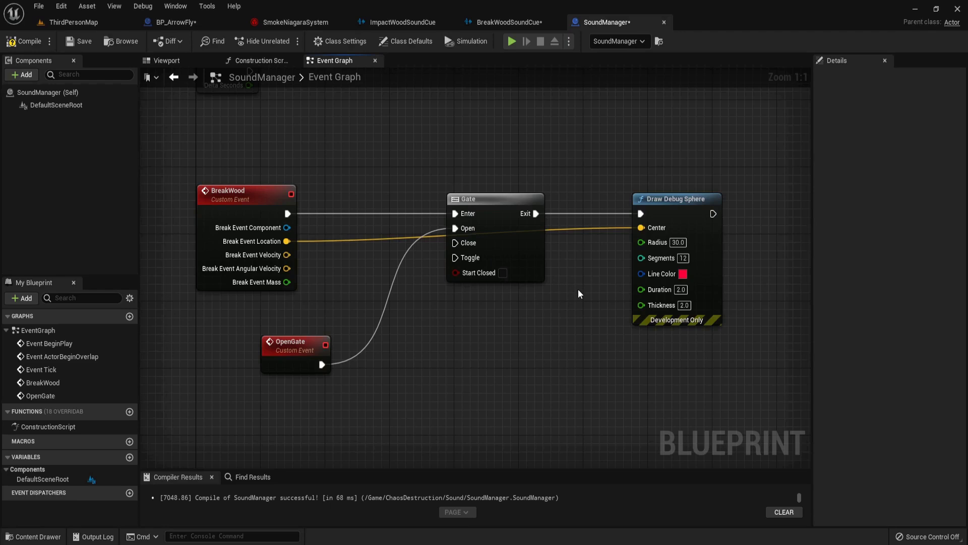
right_click_drag(570, 292, 360, 294)
left_click(452, 212)
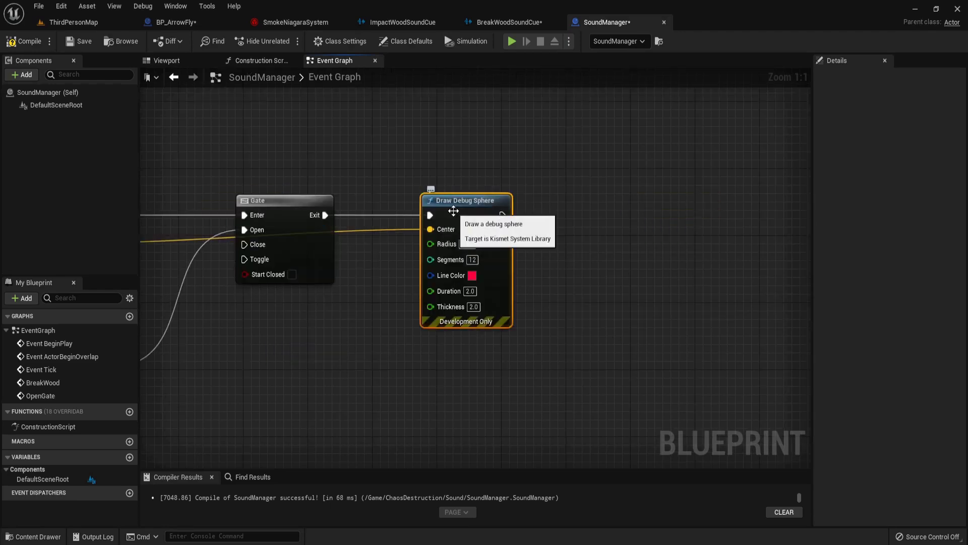
key("Delete")
Add a Play Sound at Location node driven by the Gate's Exit and assign BreakWoodSoundCue as its sound.
scroll(449, 228, "down", 1)
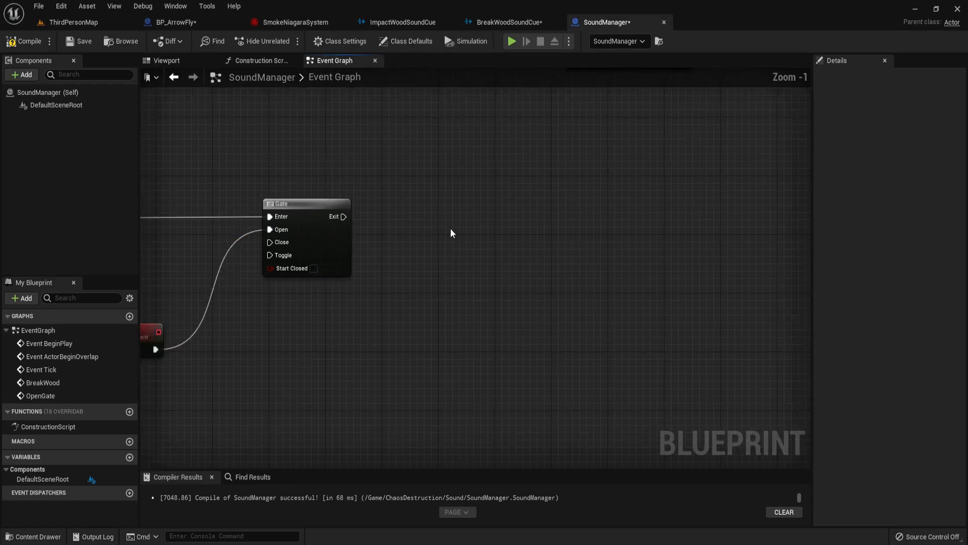
right_click(425, 231)
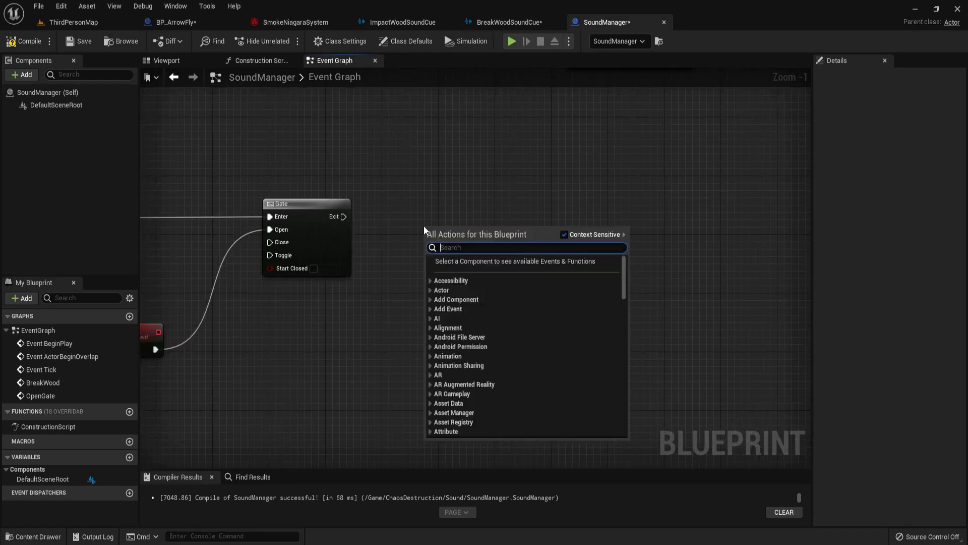
type("play soun")
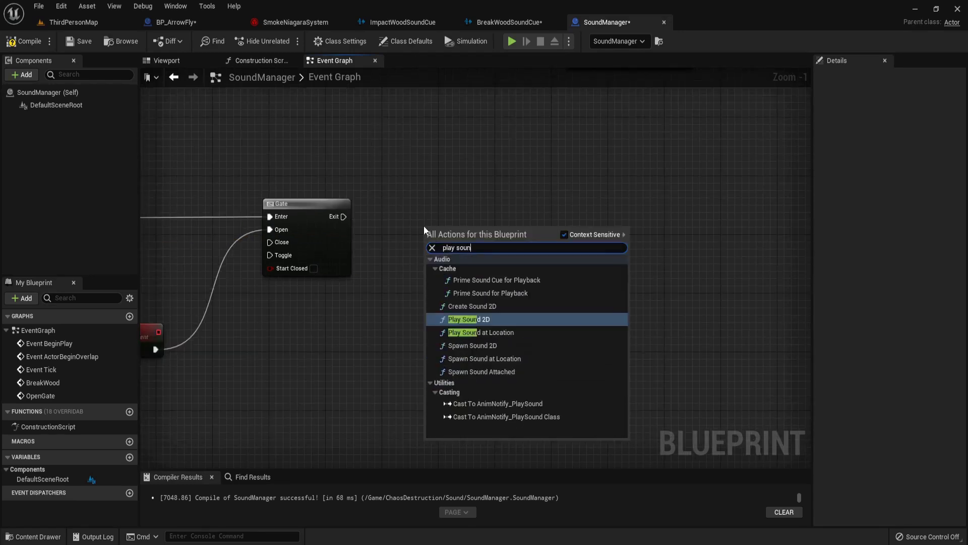
type("d")
key("Down")
key("Return")
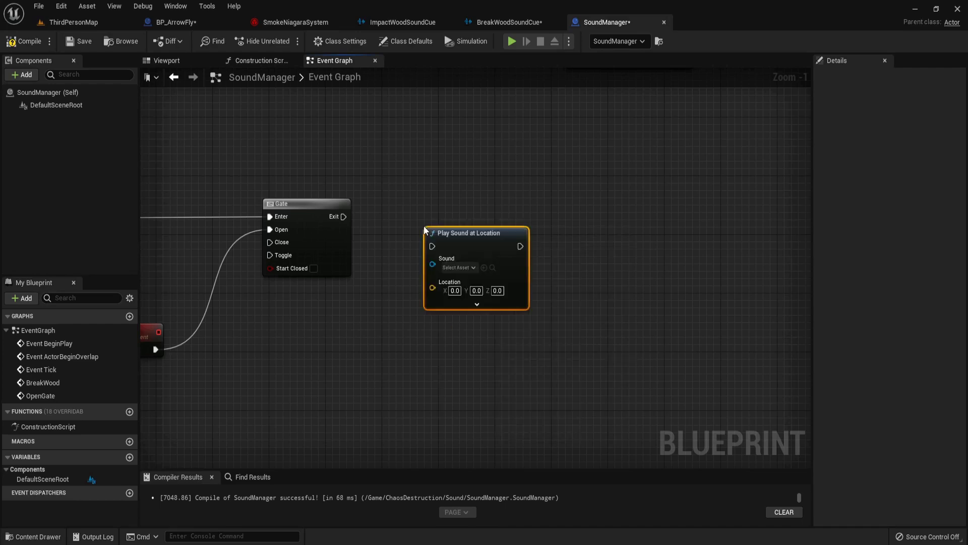
left_click(451, 320)
key("ctrl+space")
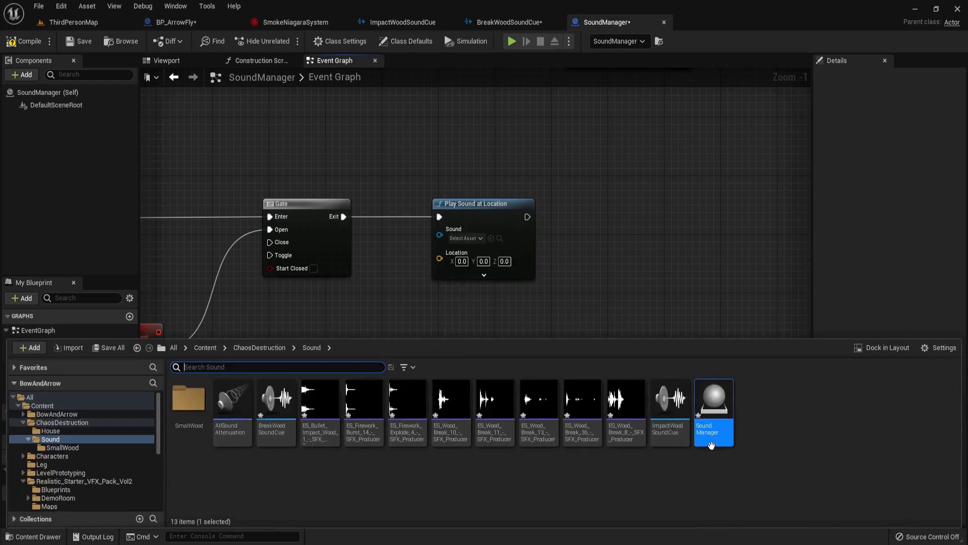
left_click_drag(291, 443, 469, 244)
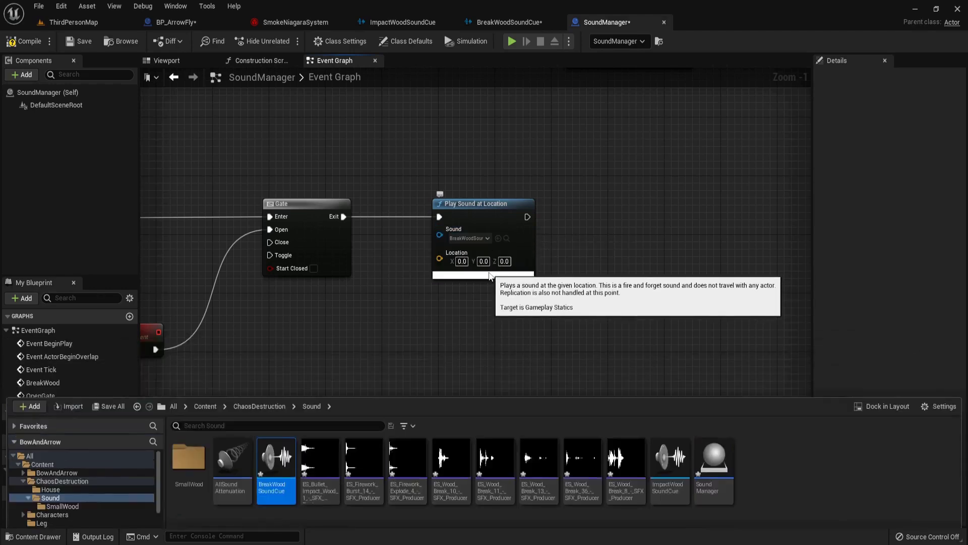
Set the sound node's Attenuation Settings to AllSoundAttenuation and feed its Location from Break Event Location.
left_click(485, 274)
left_click(465, 350)
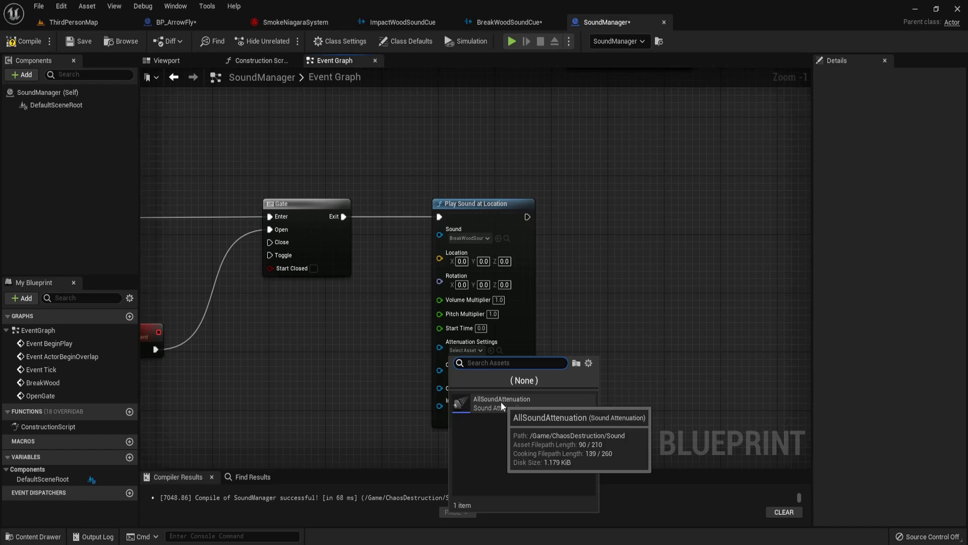
left_click(501, 401)
right_click_drag(500, 402, 600, 373)
left_click_drag(225, 213, 548, 227)
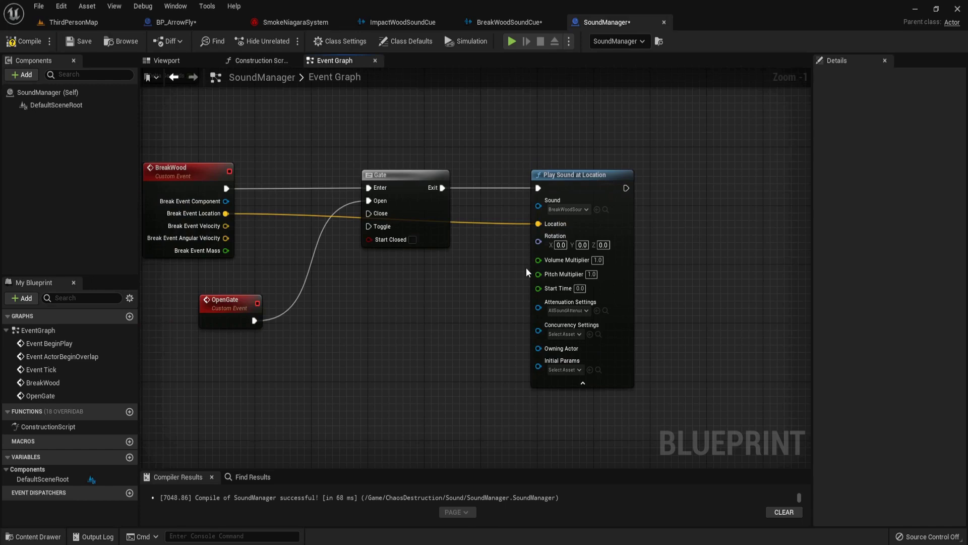
Add a custom event named PlayFromStart below the OpenGate event.
right_click_drag(382, 344, 474, 298)
right_click(262, 394)
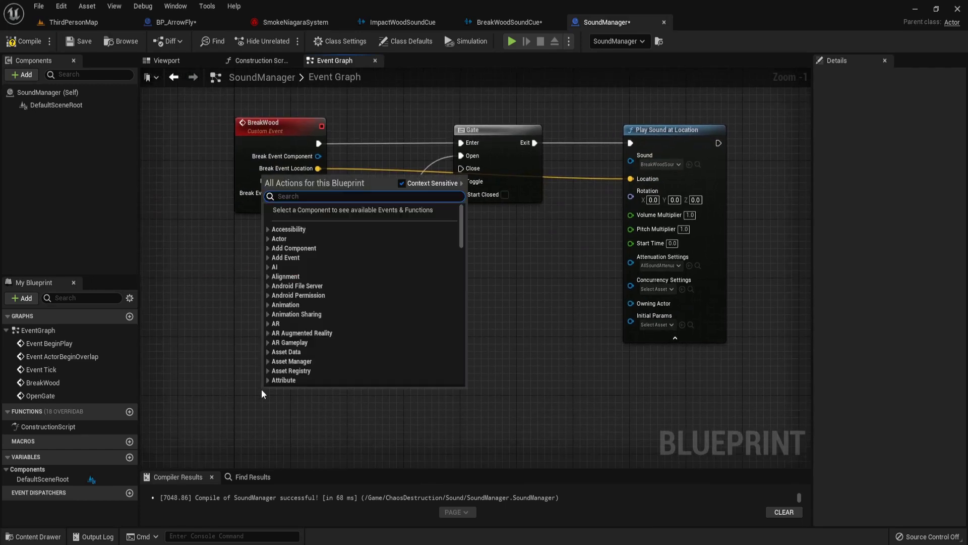
type("custom")
key("Return")
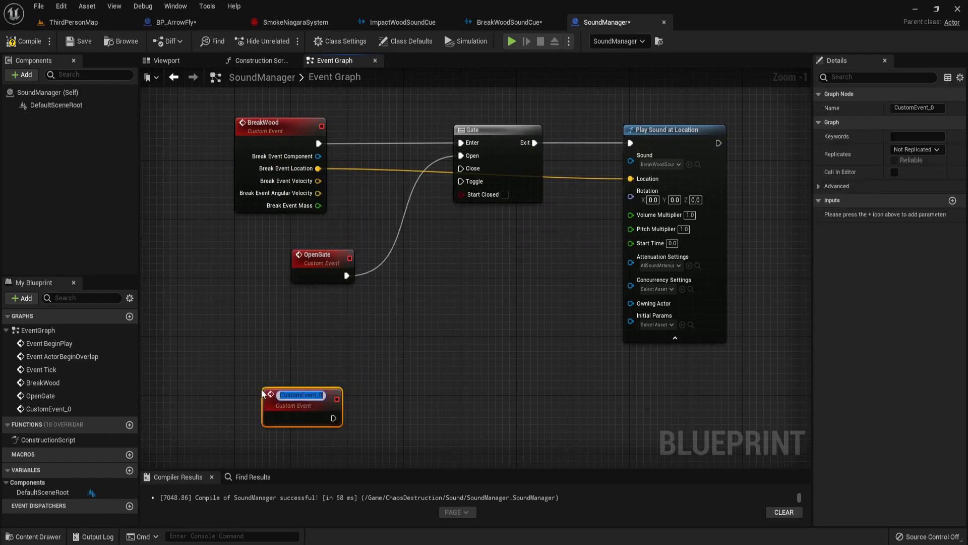
type("Play")
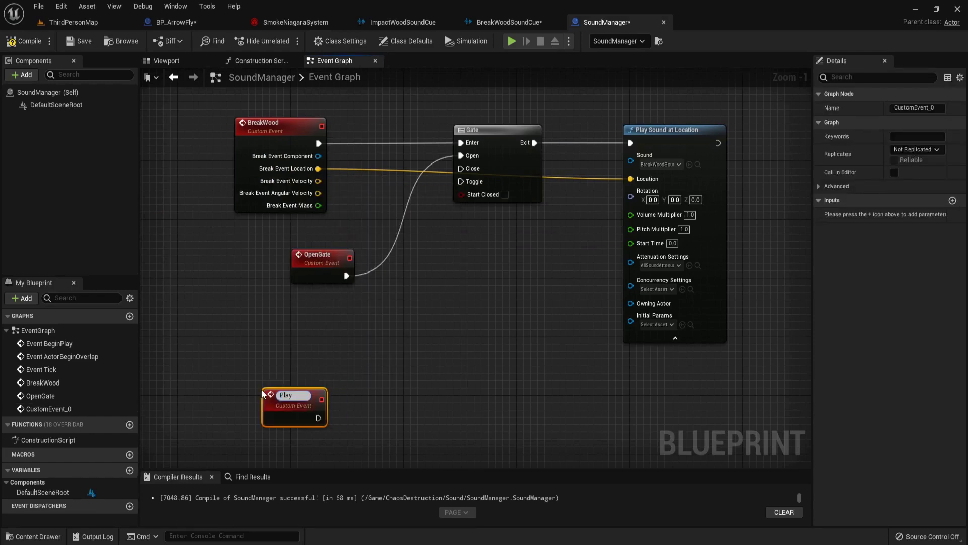
type("FromSt")
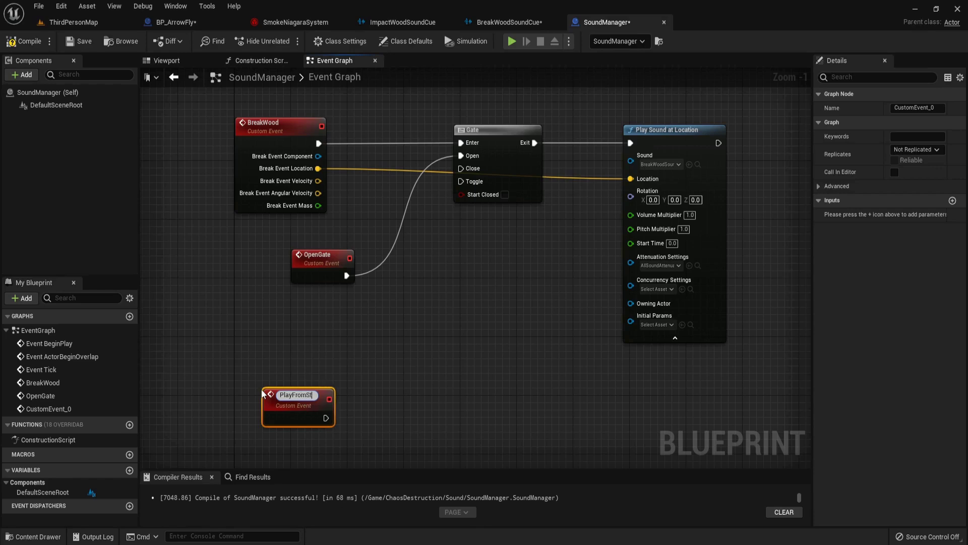
type("art")
key("Return")
scroll(382, 199, "down", 1)
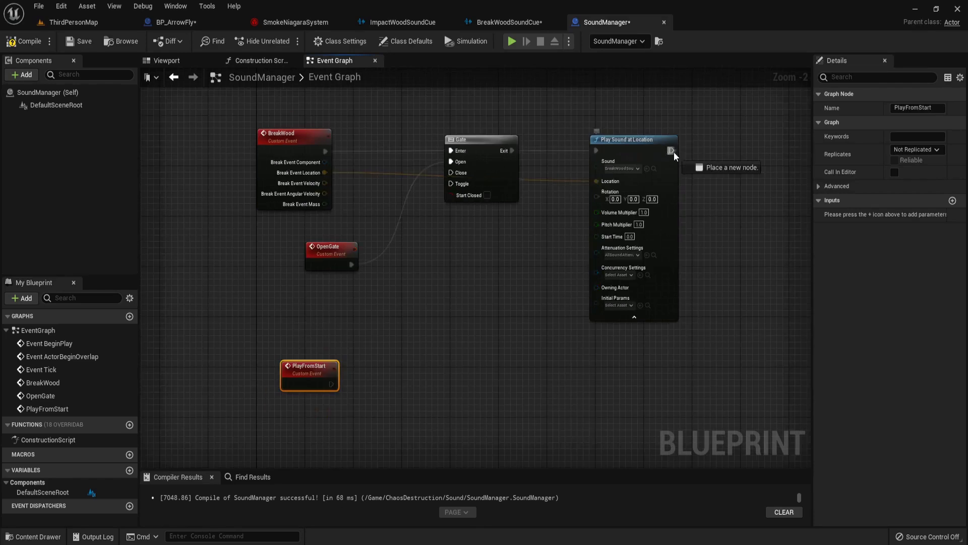
Add a call to the PlayFromStart event driven by the Play Sound at Location node's execution output.
left_click_drag(674, 152, 712, 150)
type("play")
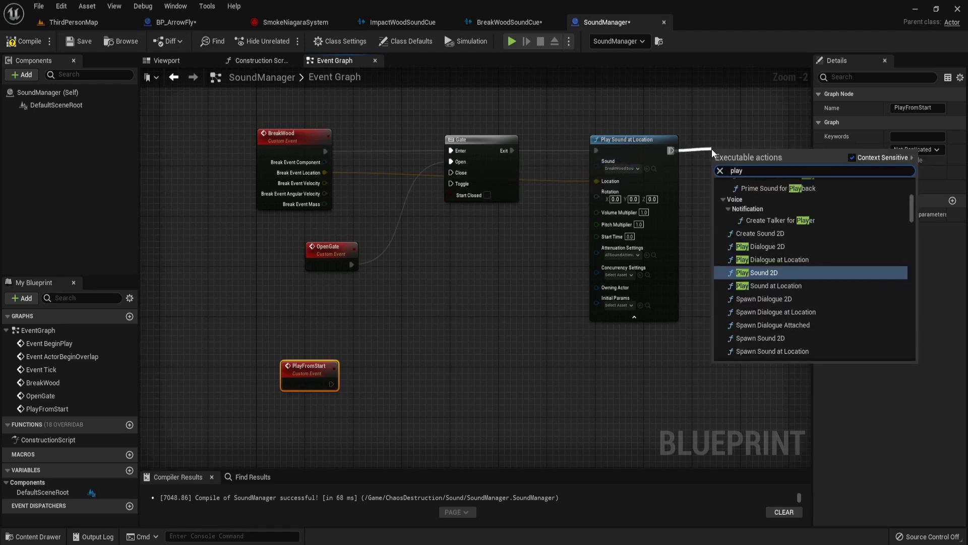
type(" from")
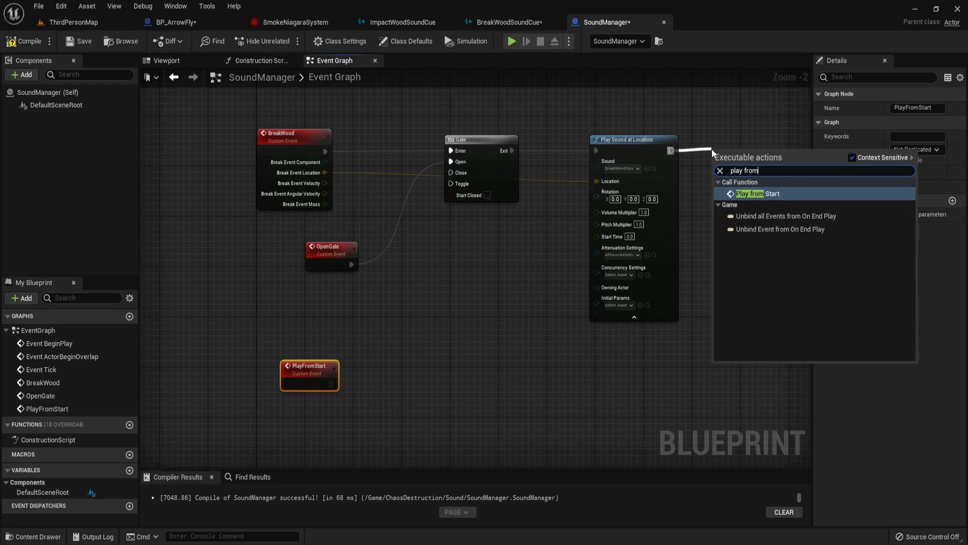
key("Return")
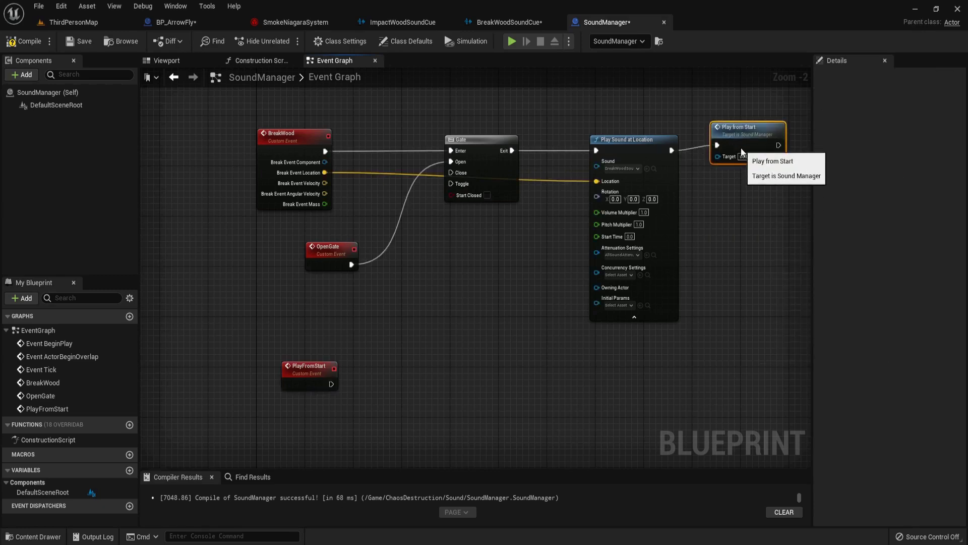
Connect the Play from Start call's output back to the Gate's Close input and route the wire through a reroute node below the call.
left_click_drag(742, 148, 457, 174)
right_click_drag(575, 198, 304, 218)
double_click(427, 182)
left_click_drag(426, 182, 515, 196)
right_click_drag(469, 227, 686, 230)
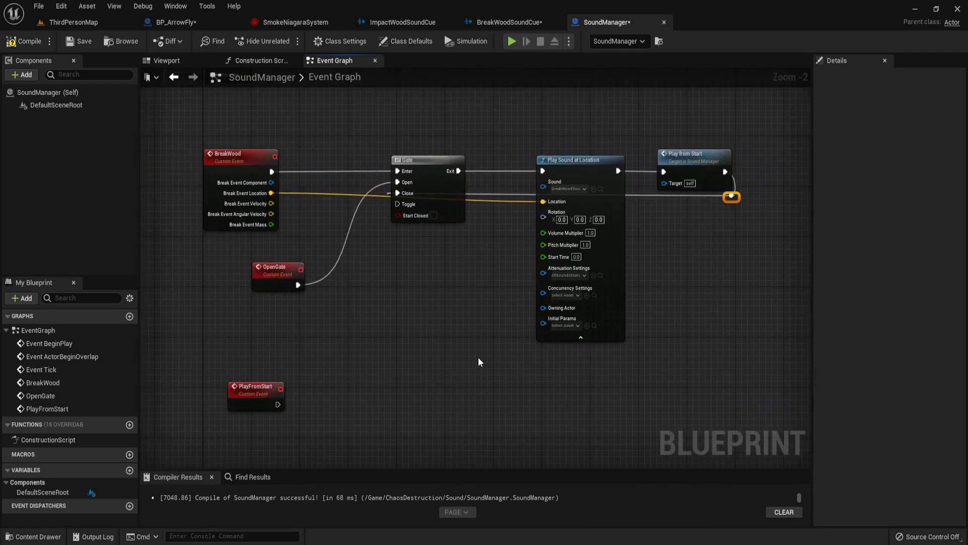
Add a timeline named Delay beside the PlayFromStart event and connect the event to its Play from Start input.
right_click_drag(478, 357, 512, 249)
scroll(320, 310, "up", 2)
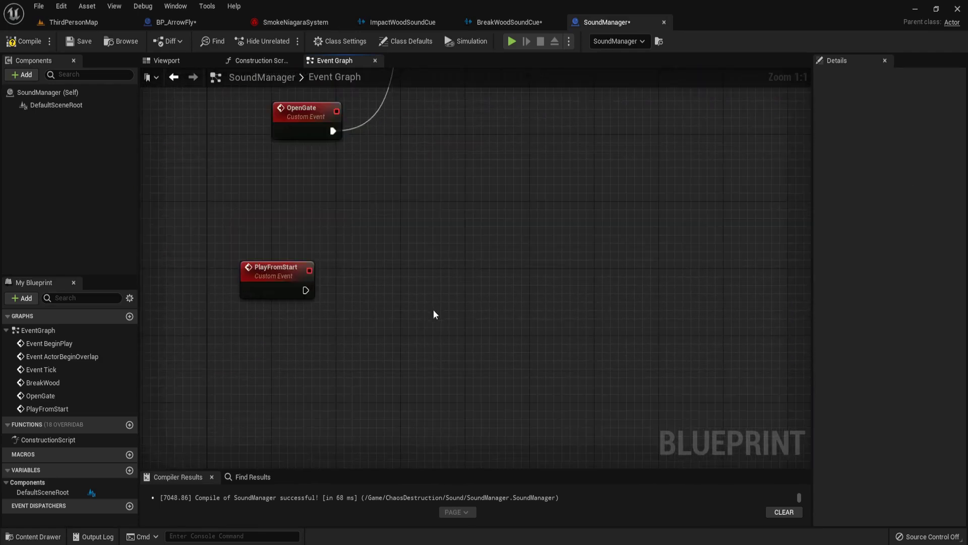
right_click(435, 302)
type("timeline")
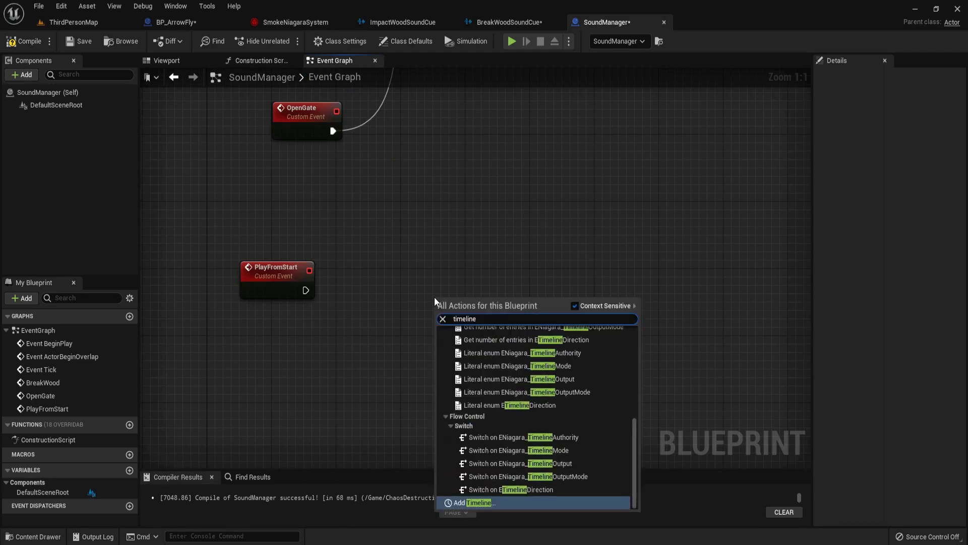
key("Return")
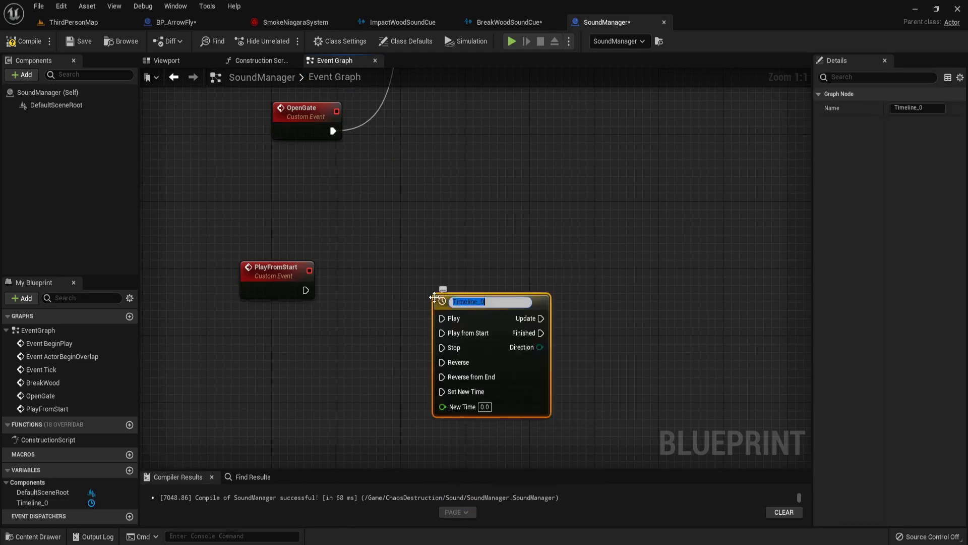
type("Delay")
key("Return")
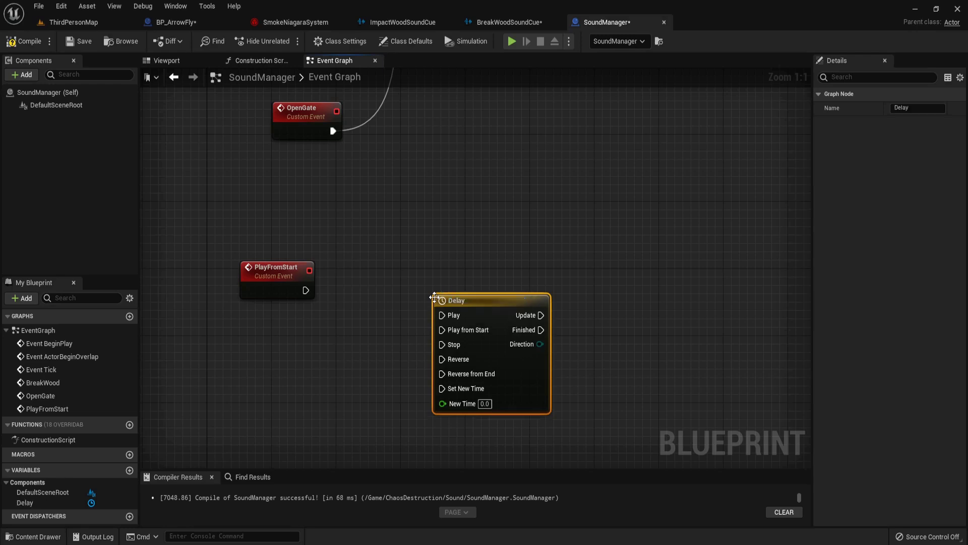
left_click_drag(434, 297, 402, 256)
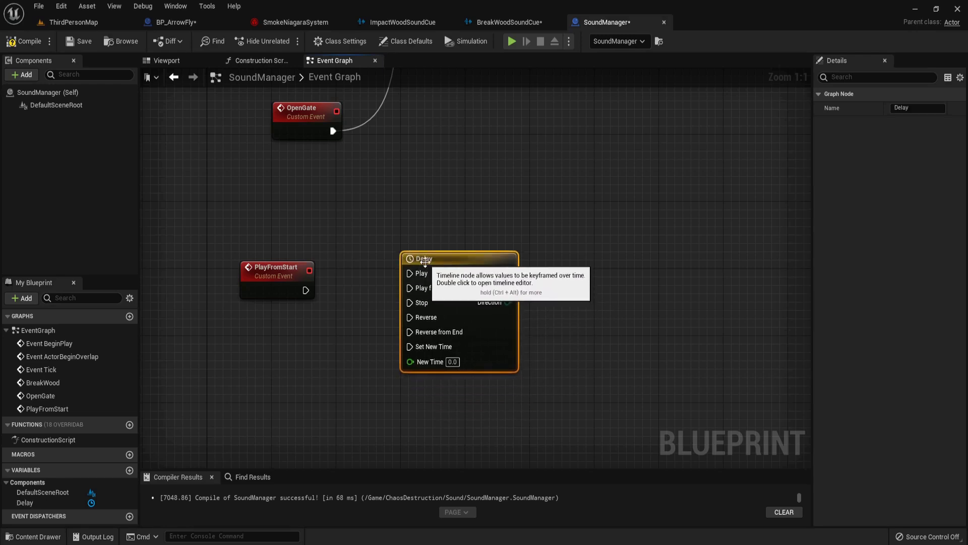
left_click_drag(305, 290, 454, 280)
Set the Delay timeline's length to 0.1 and add a float track to it.
double_click(453, 280)
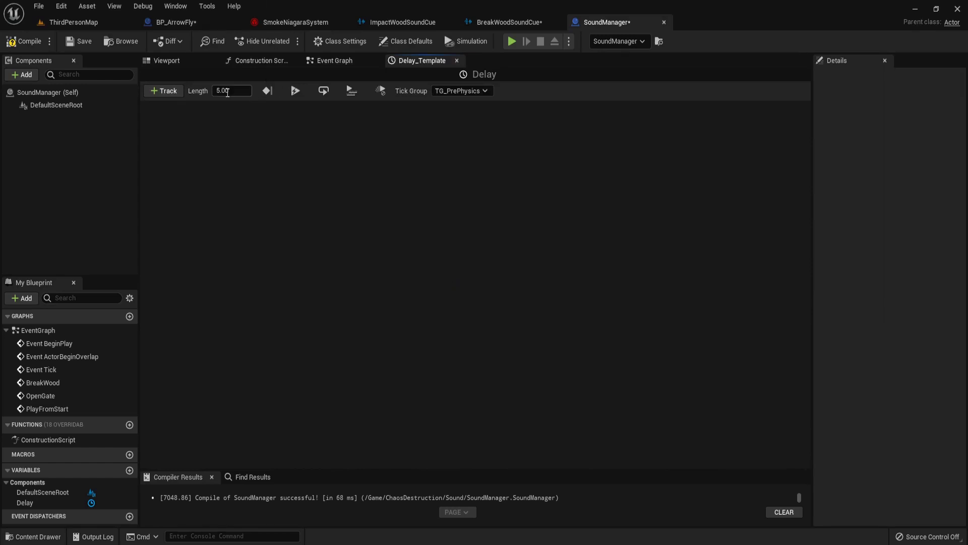
left_click_drag(245, 90, 195, 88)
type("0.1")
key("Return")
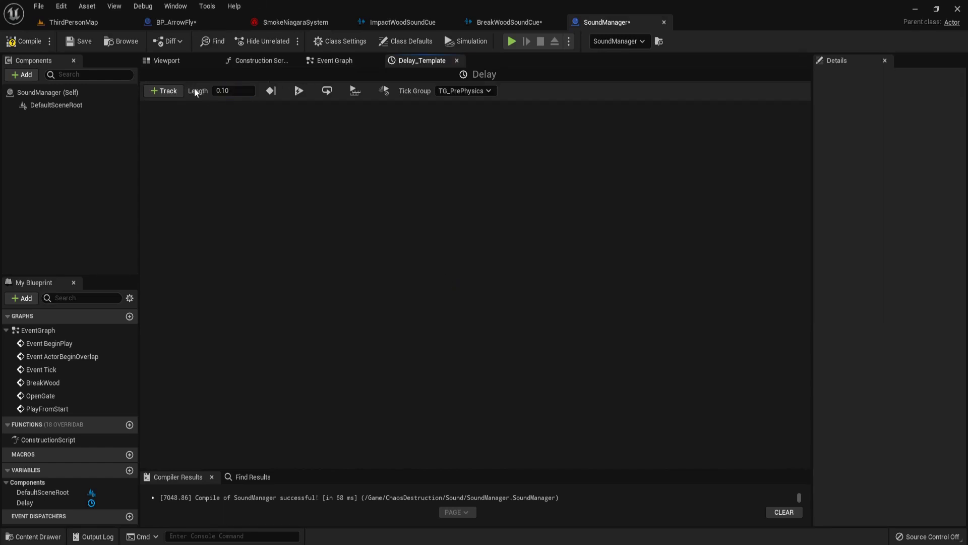
left_click(166, 91)
left_click(191, 106)
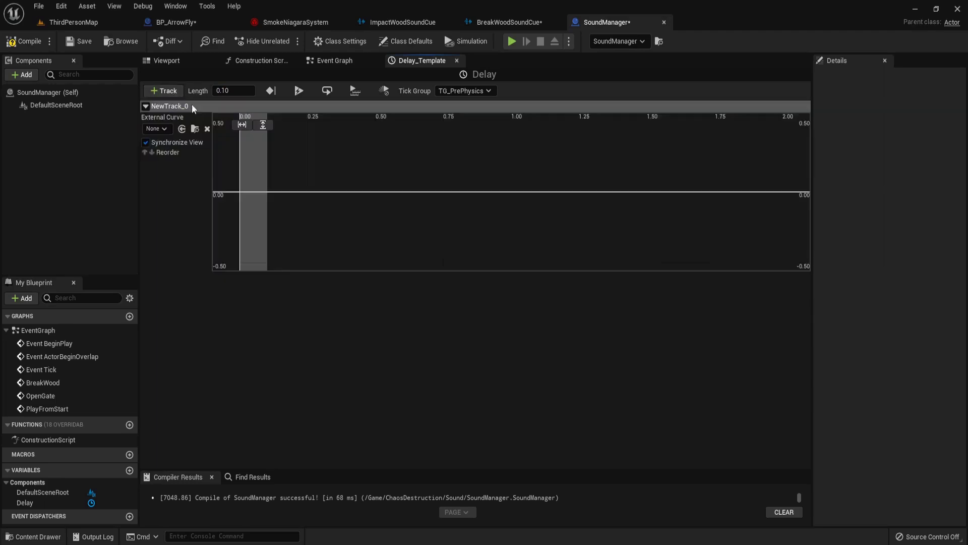
Add an Open Gate call in the Event Graph driven by the Delay timeline's Finished output.
left_click(348, 62)
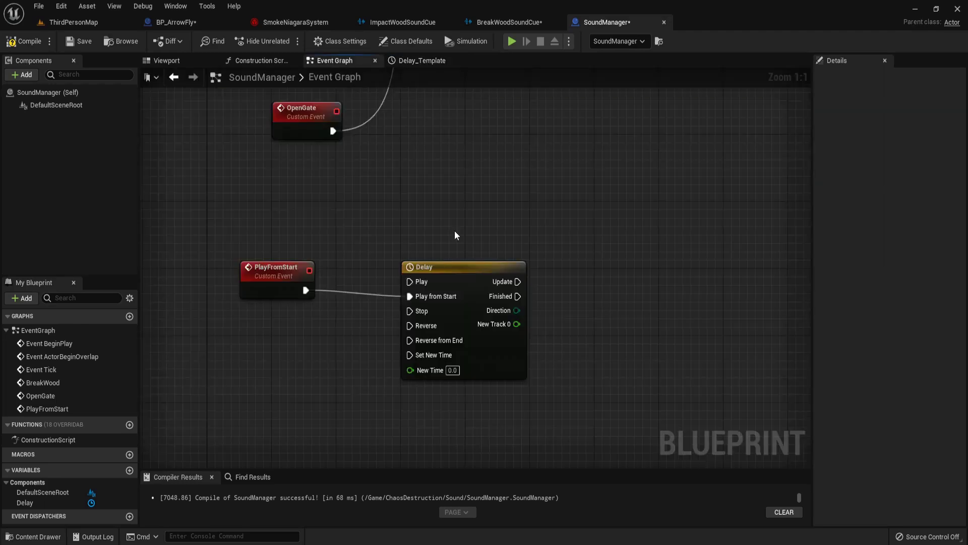
left_click(485, 354)
right_click_drag(485, 355, 371, 286)
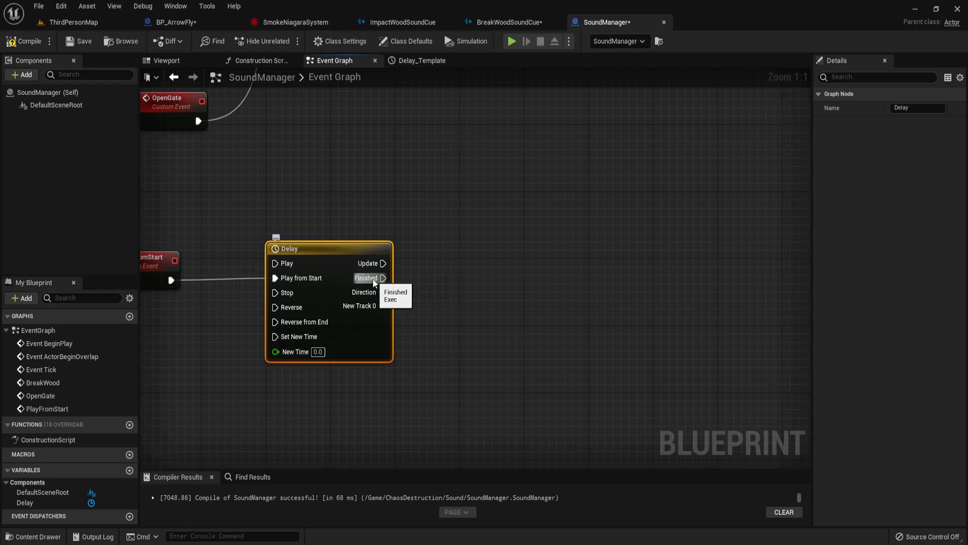
left_click_drag(374, 282, 426, 278)
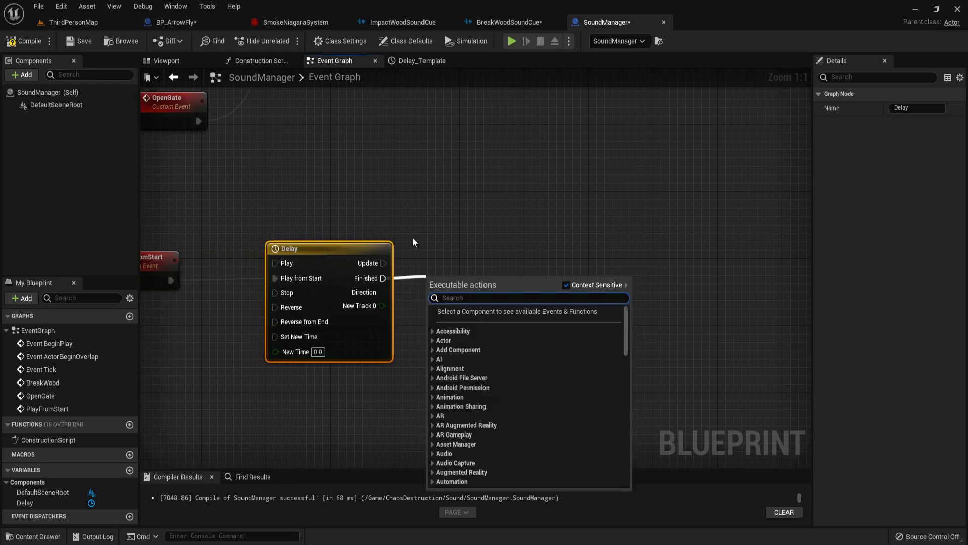
type("open")
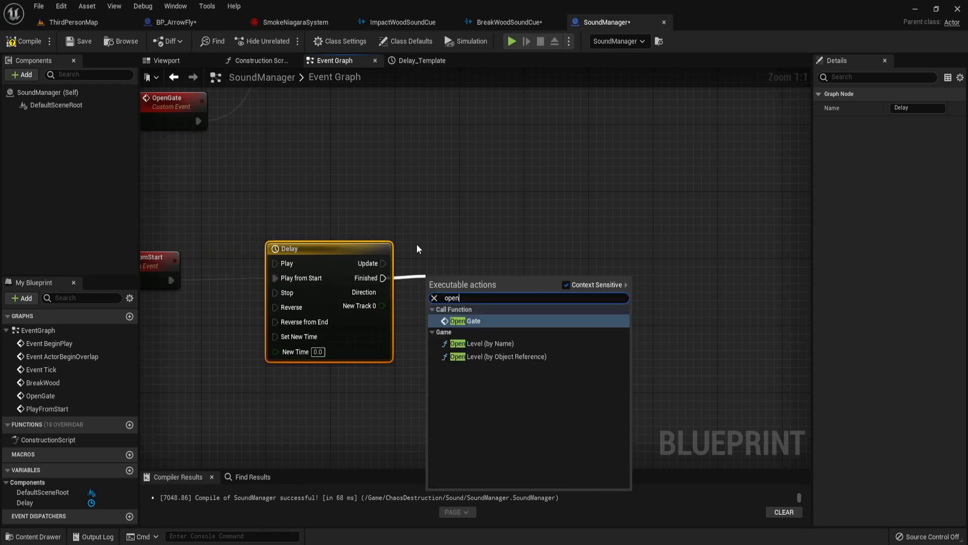
key("Return")
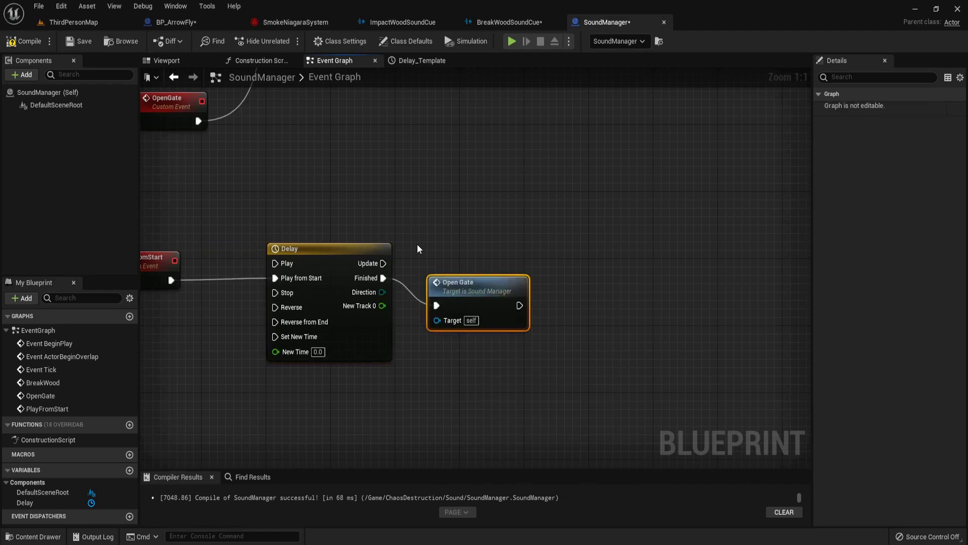
Play-test the level by moving around the wooden house and shooting arrows at it to check the gated break sounds.
key("alt+p")
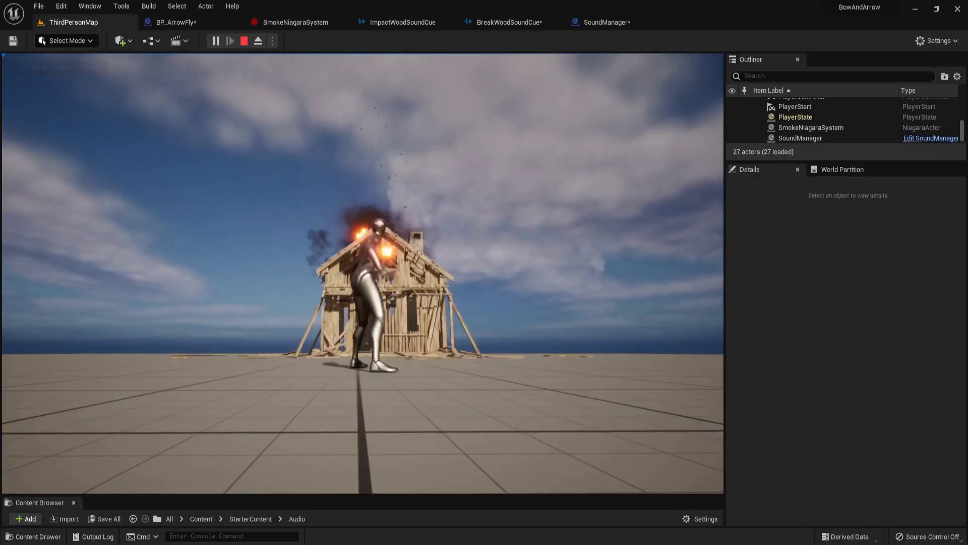
key("w")
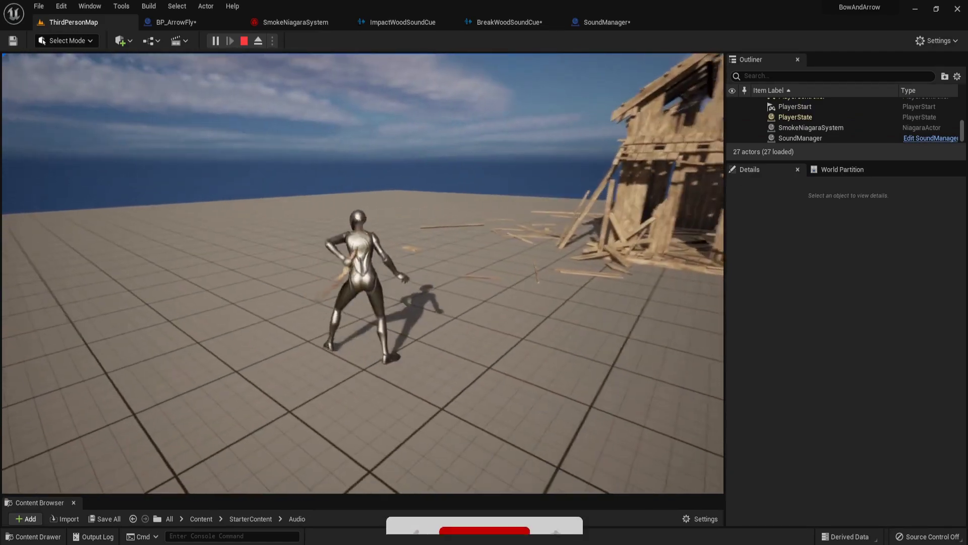
key("w")
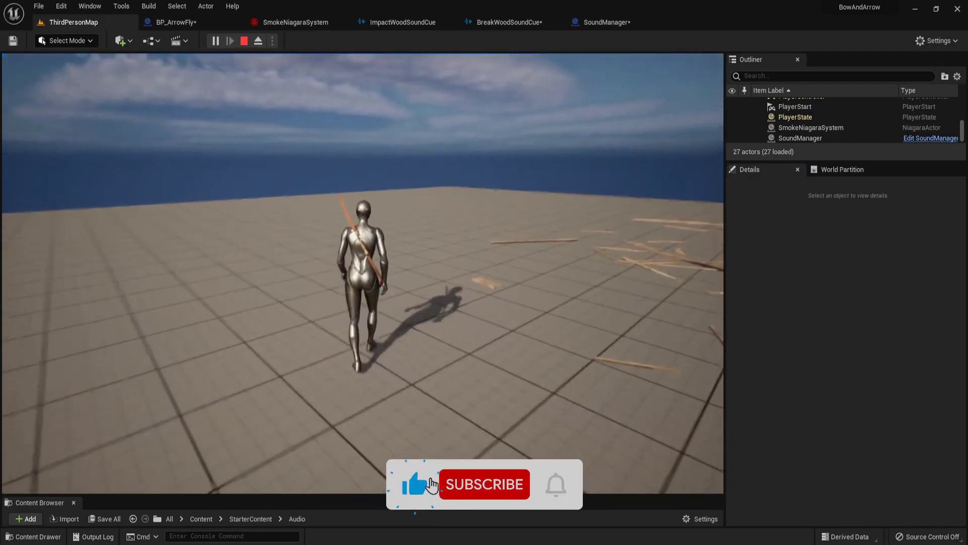
right_click(363, 273)
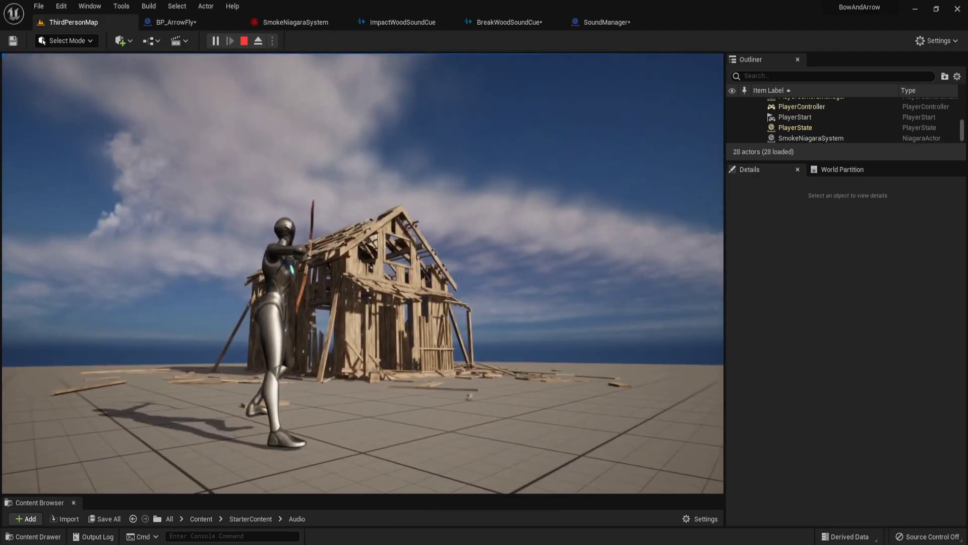
left_click(363, 272)
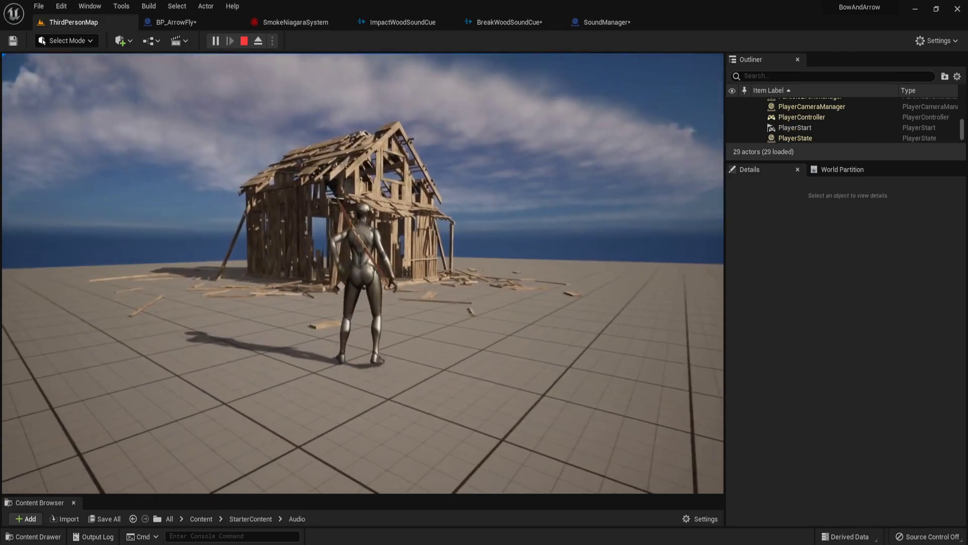
key("w")
key("d")
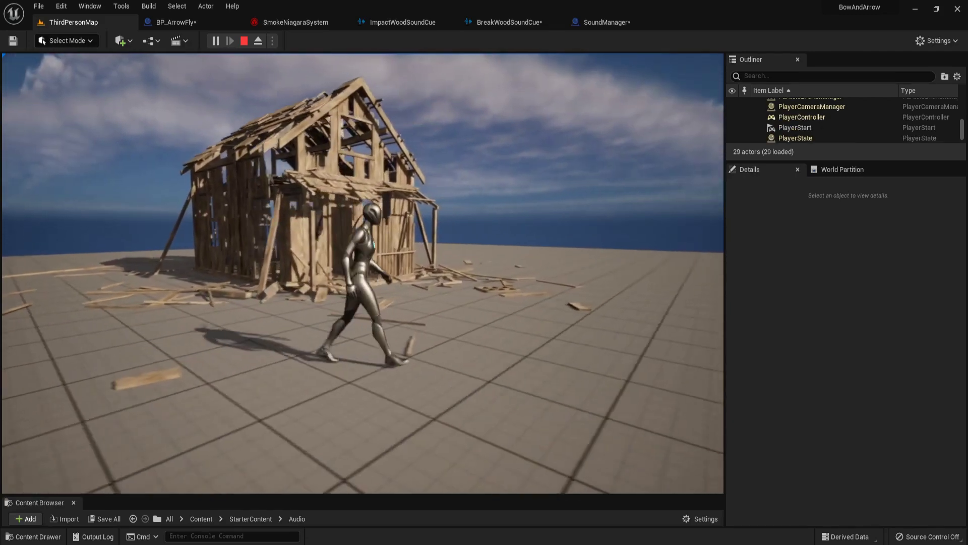
key("d")
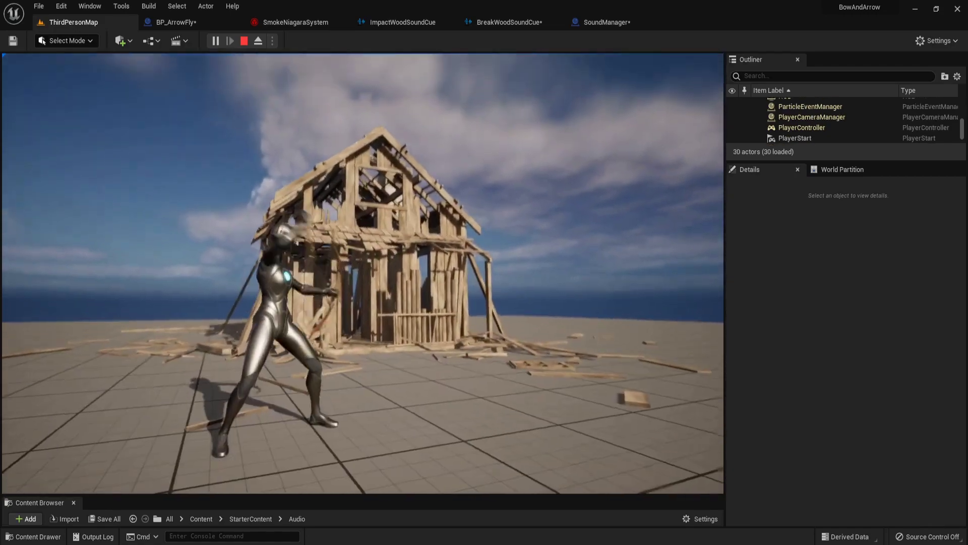